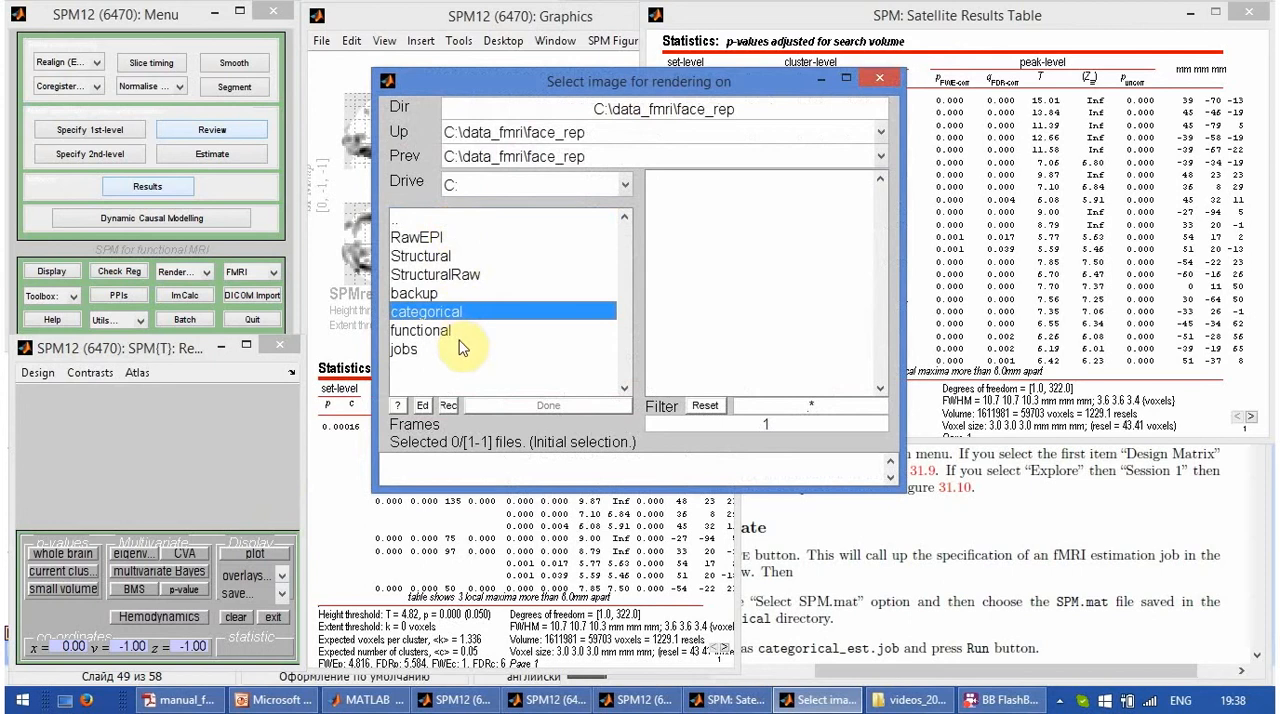
- Choose wmsM03953_0007.nii from the Structural folder as the image to render the activation on
{"action": "left_click", "coordinate": [448, 258]}
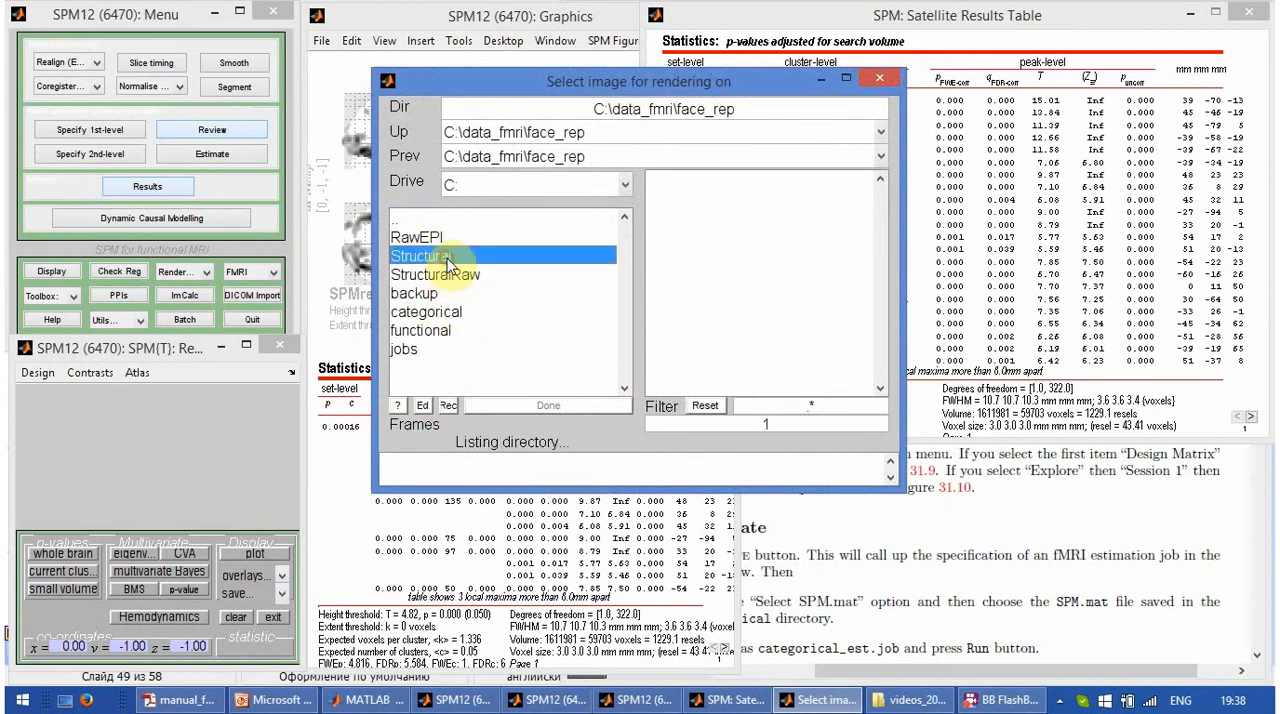
{"action": "left_click", "coordinate": [697, 313]}
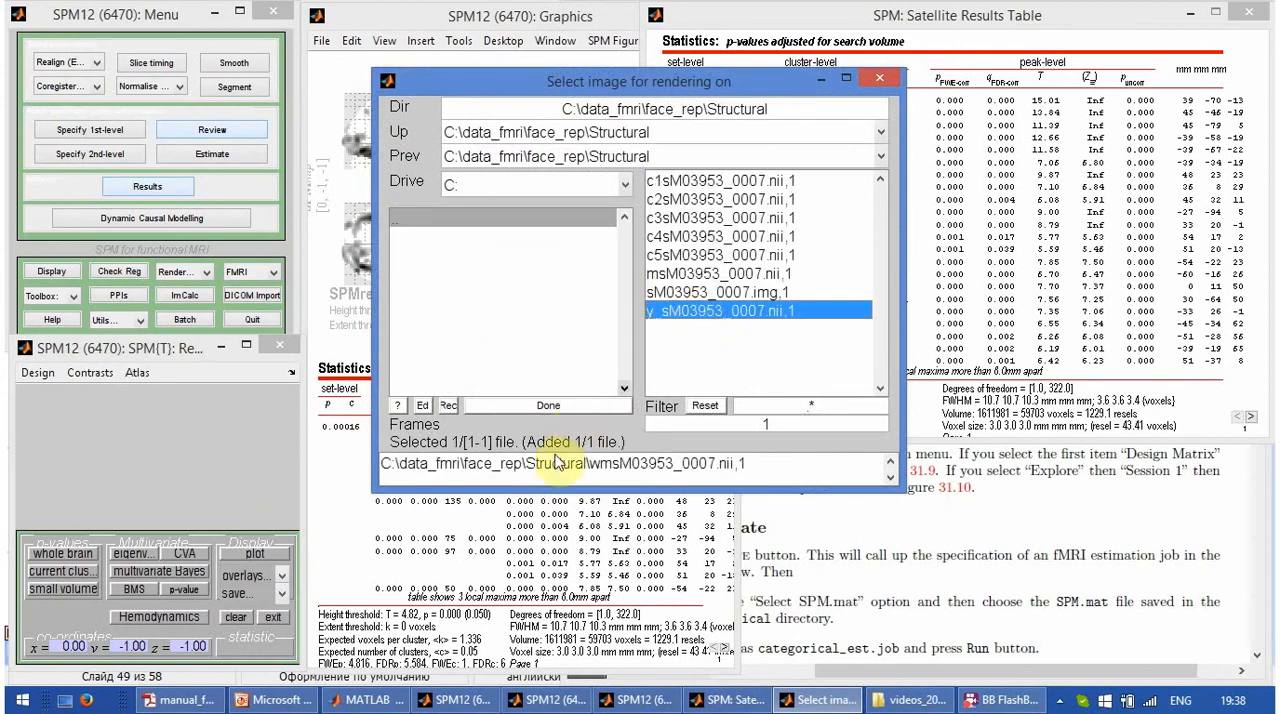
{"action": "left_click", "coordinate": [551, 407]}
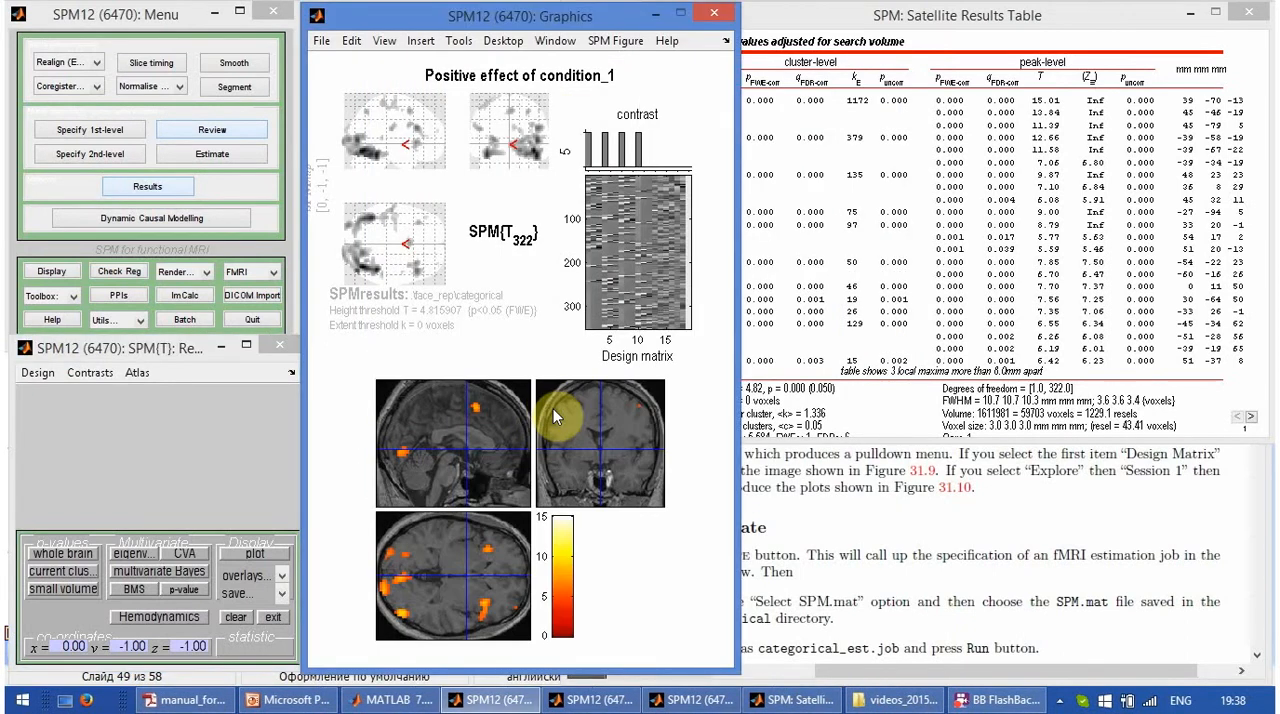
- Shift the Graphics window clear of the results table and move the crosshair to the peak at 39, -70, -13
{"action": "left_click", "coordinate": [1095, 28]}
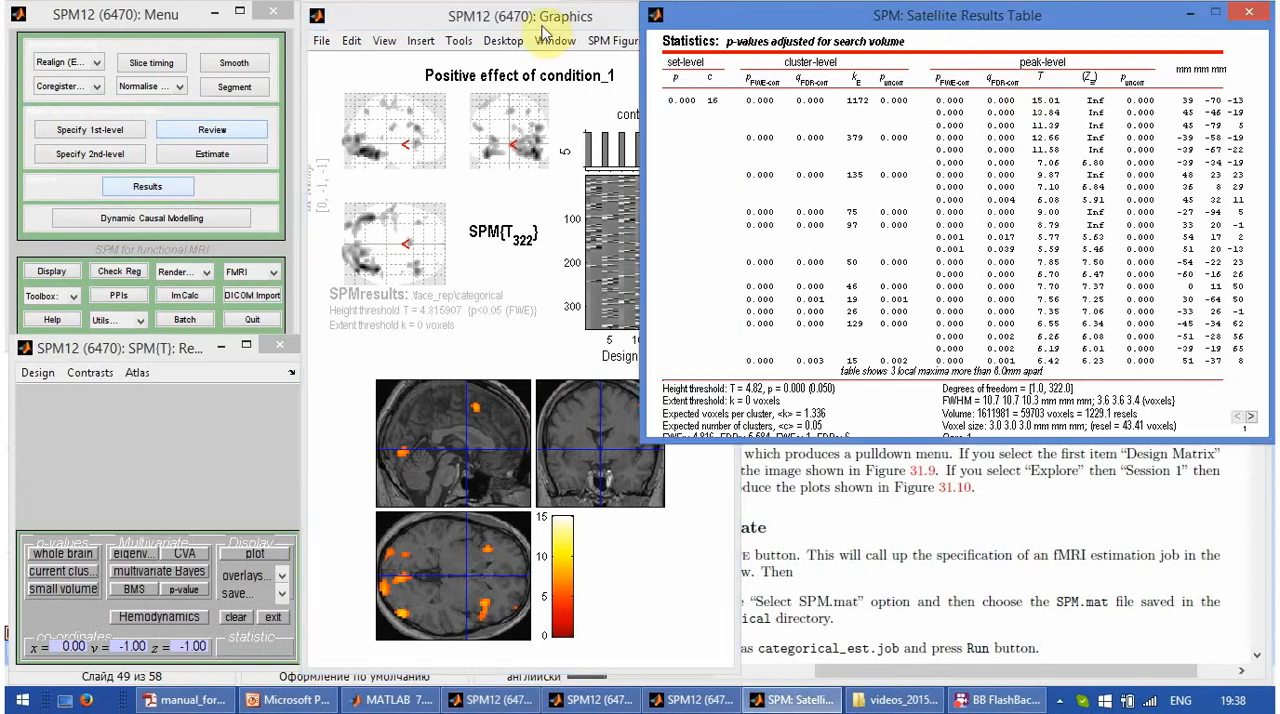
{"action": "left_click_drag", "start_coordinate": [534, 28], "coordinate": [578, 18]}
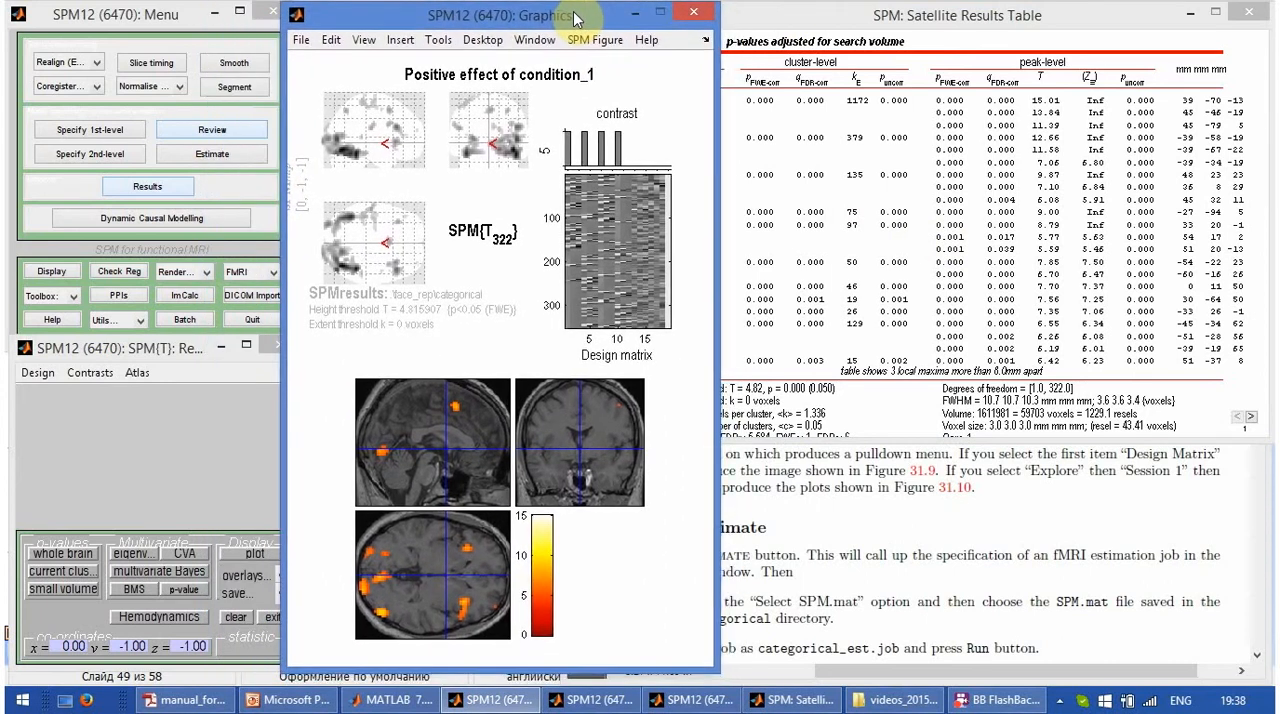
{"action": "left_click", "coordinate": [1211, 104]}
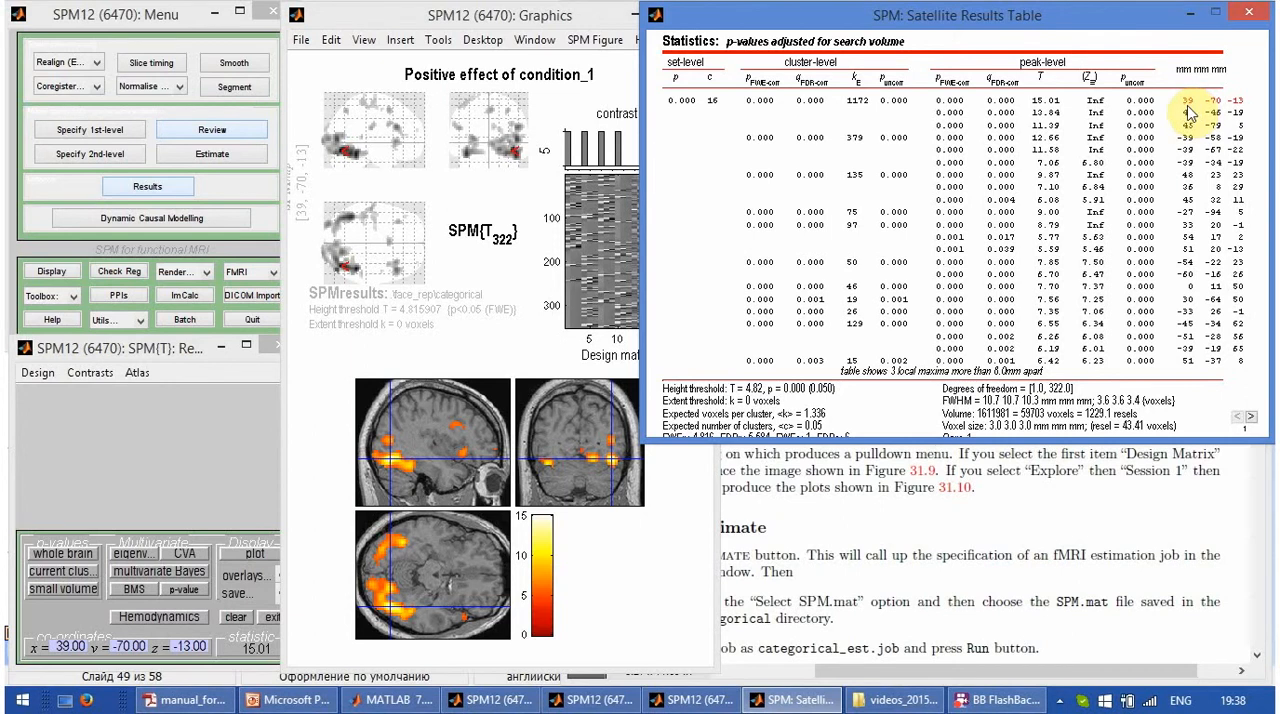
- Label locations using the Neuromorphometrics atlas and look up the anatomical labels for the 39, -70, -13 peak
{"action": "left_click", "coordinate": [137, 372]}
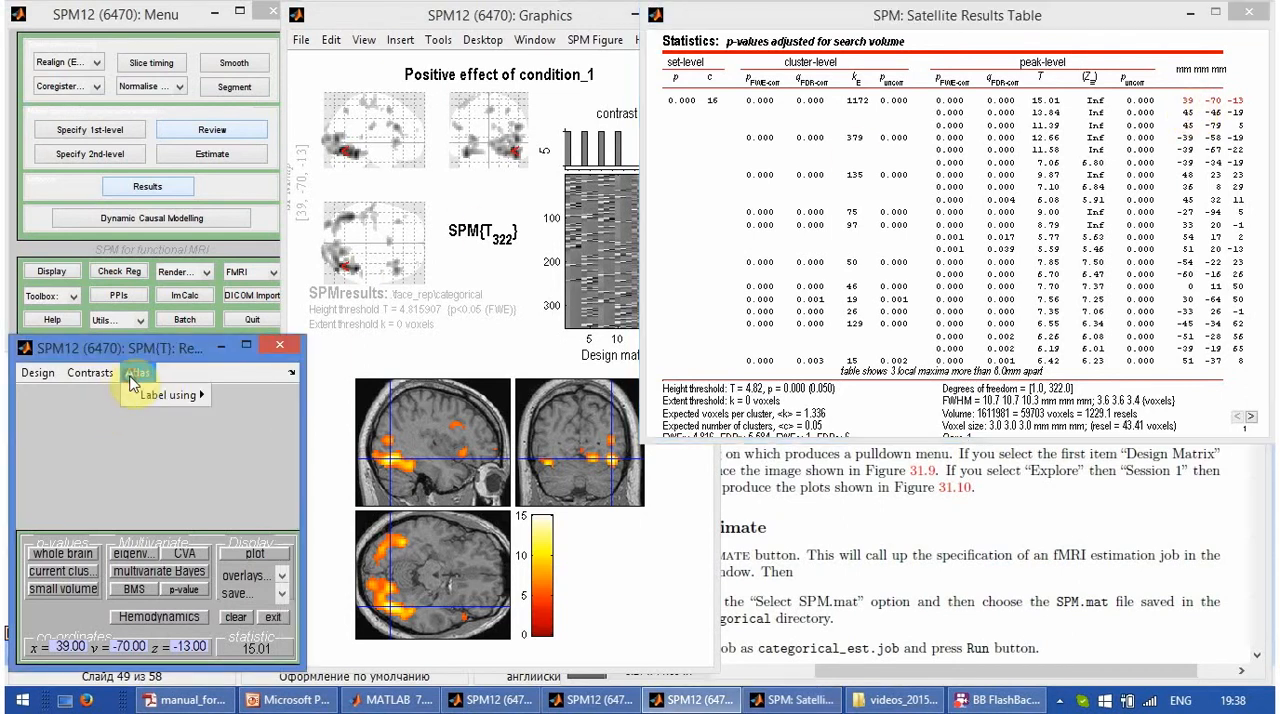
{"action": "mouse_move", "coordinate": [160, 396]}
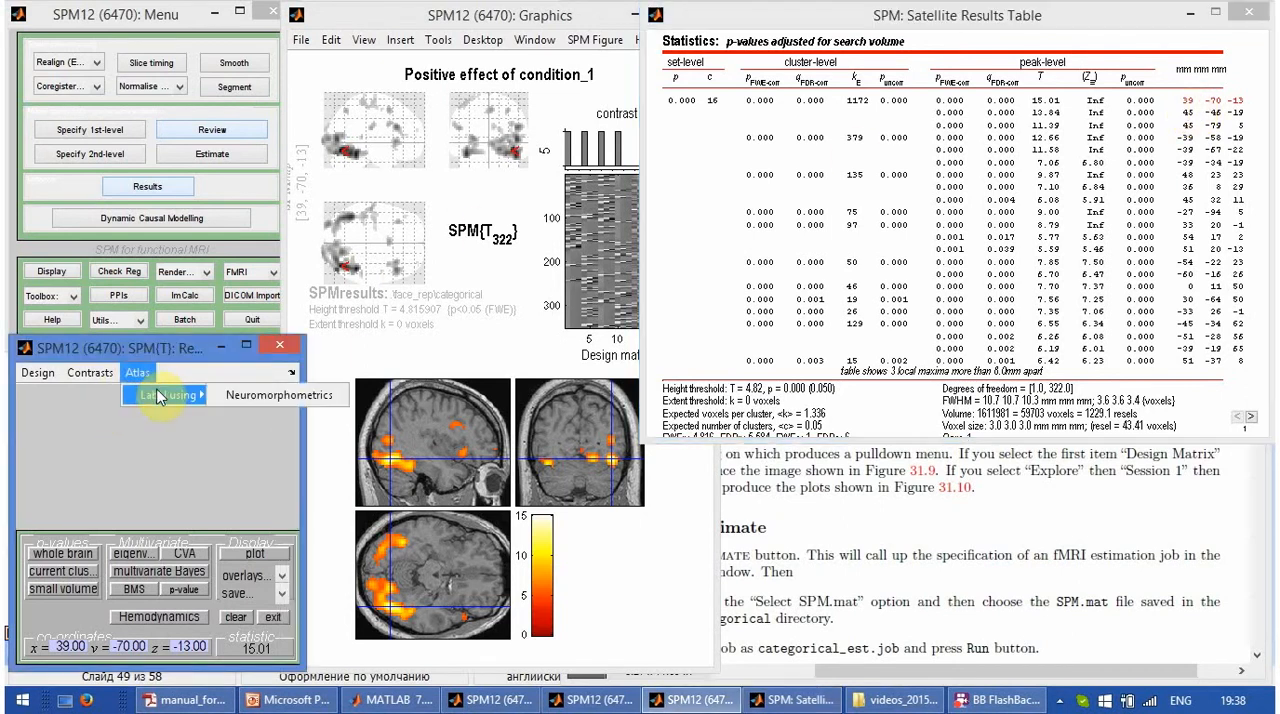
{"action": "left_click", "coordinate": [238, 400]}
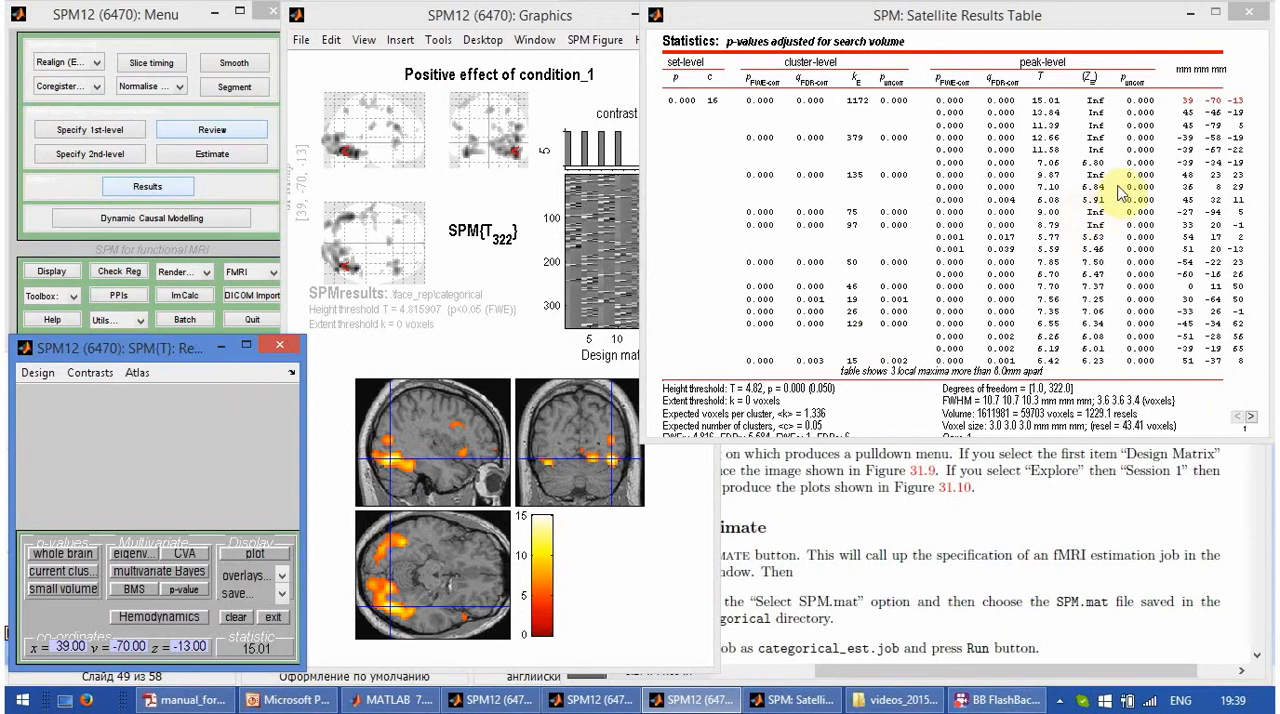
{"action": "right_click", "coordinate": [1192, 102]}
{"action": "mouse_move", "coordinate": [1183, 113]}
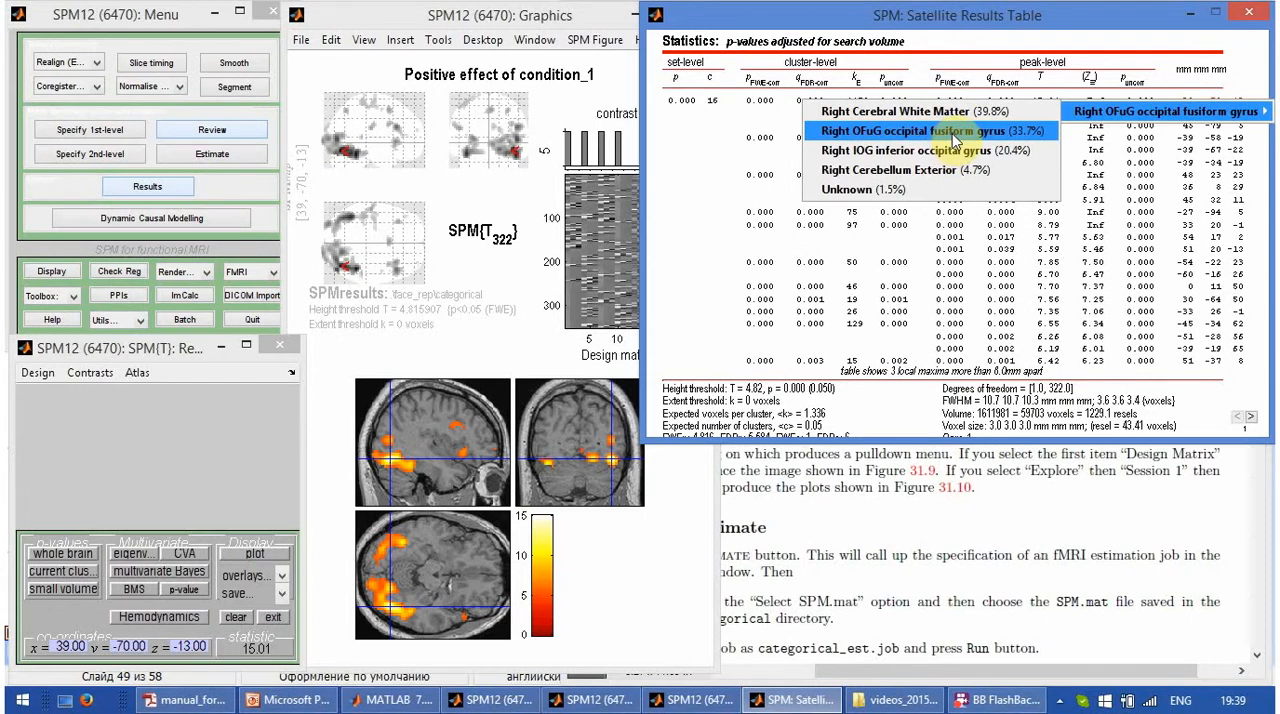
{"action": "left_click", "coordinate": [709, 273]}
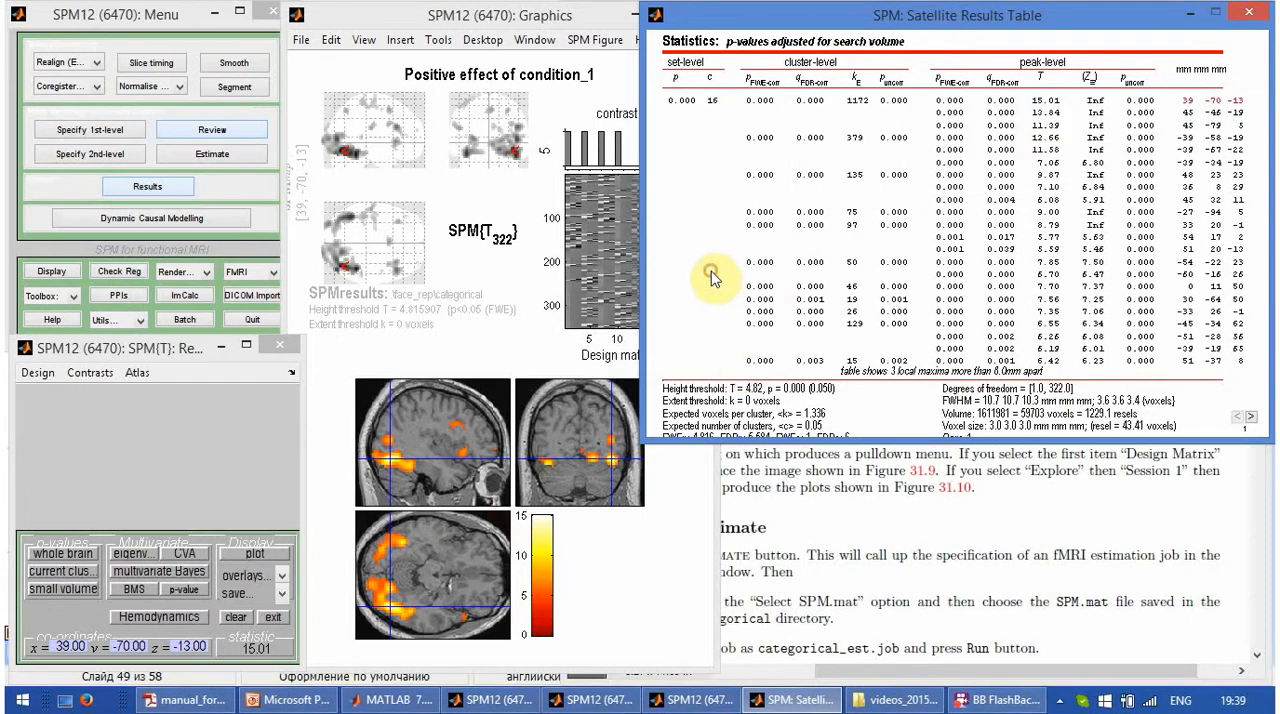
- Inspect further peaks from the results table on the sections, from 45, -79, 5 to 48, 23, 23, and a spot on the coronal section
{"action": "left_click", "coordinate": [1215, 127]}
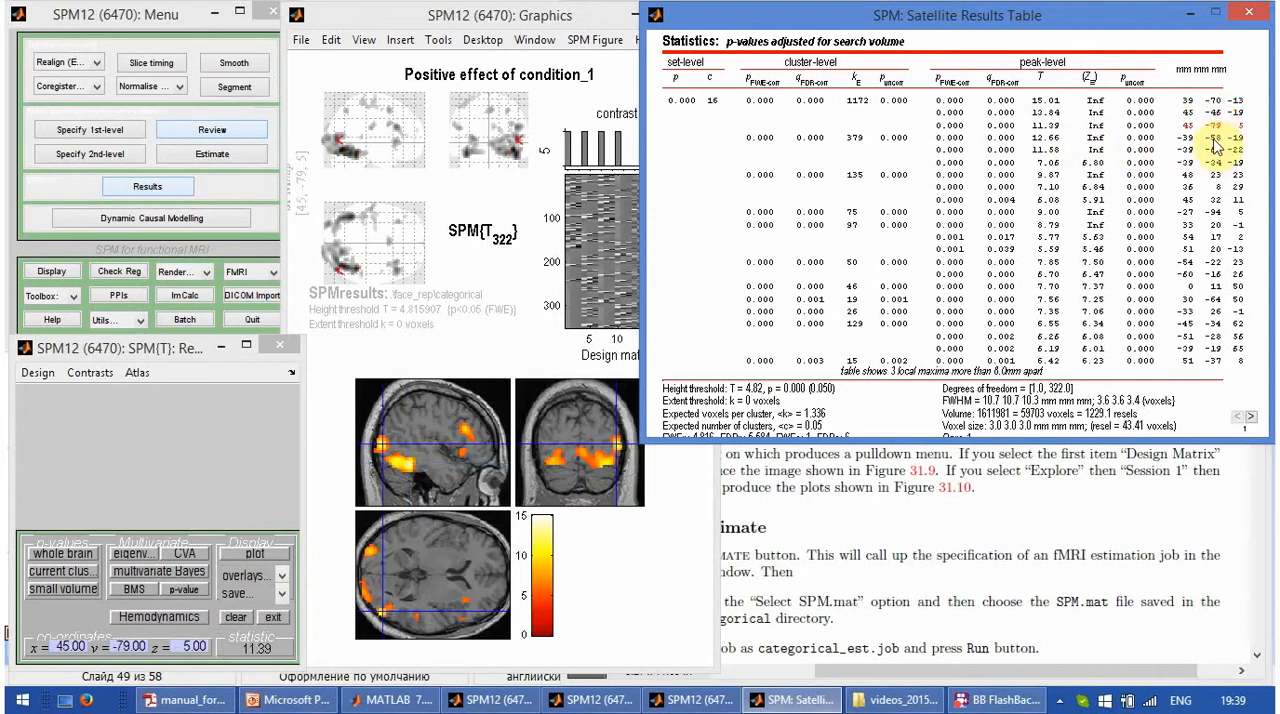
{"action": "left_click", "coordinate": [1215, 147]}
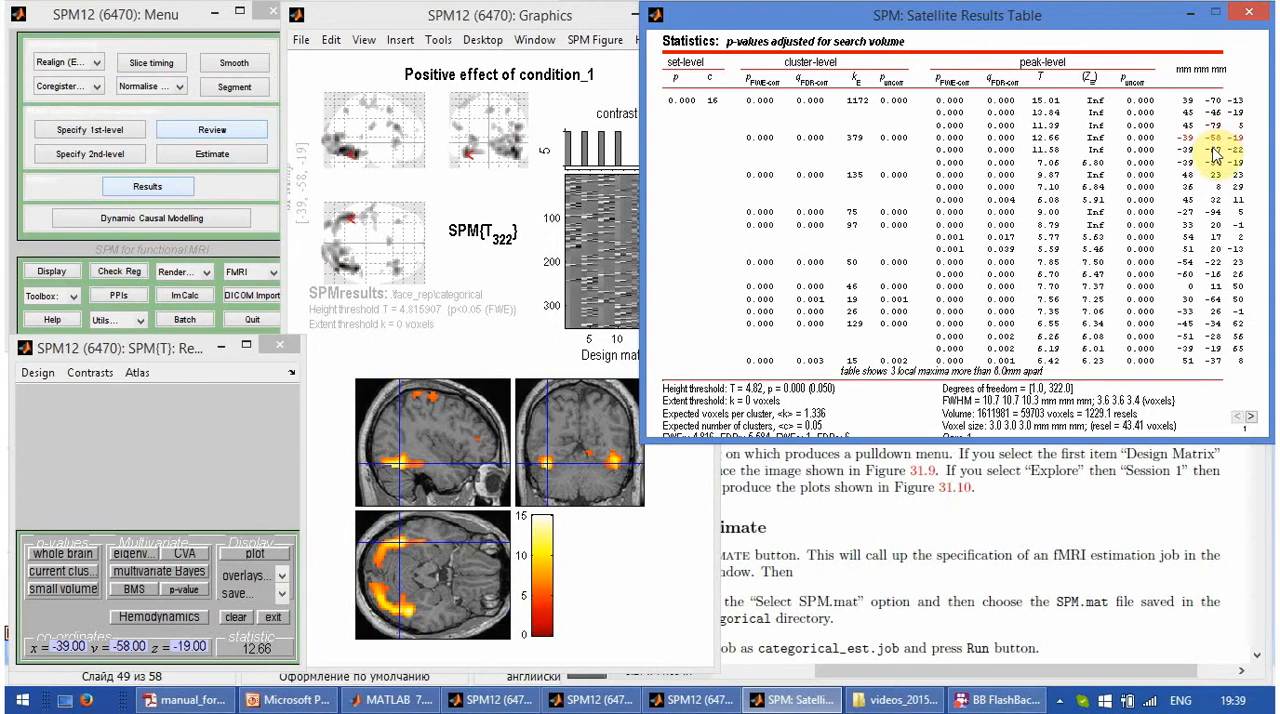
{"action": "left_click", "coordinate": [1212, 150]}
{"action": "left_click", "coordinate": [1211, 163]}
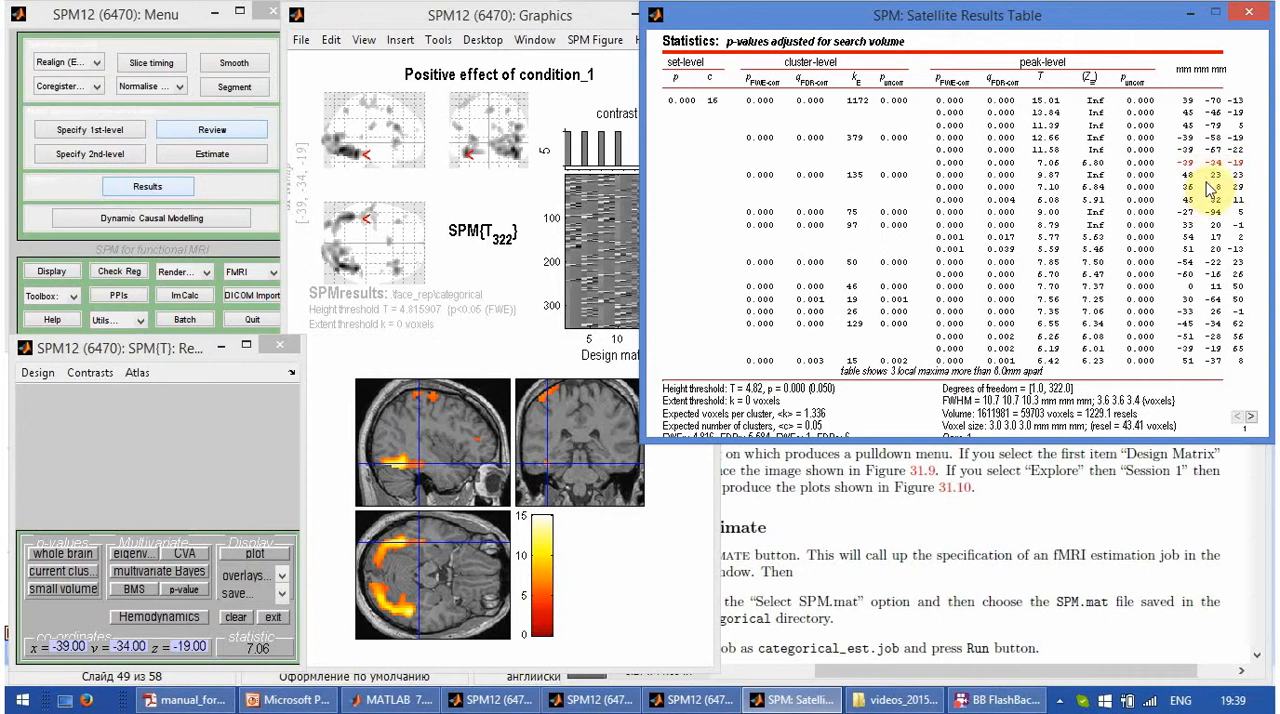
{"action": "left_click", "coordinate": [1212, 176]}
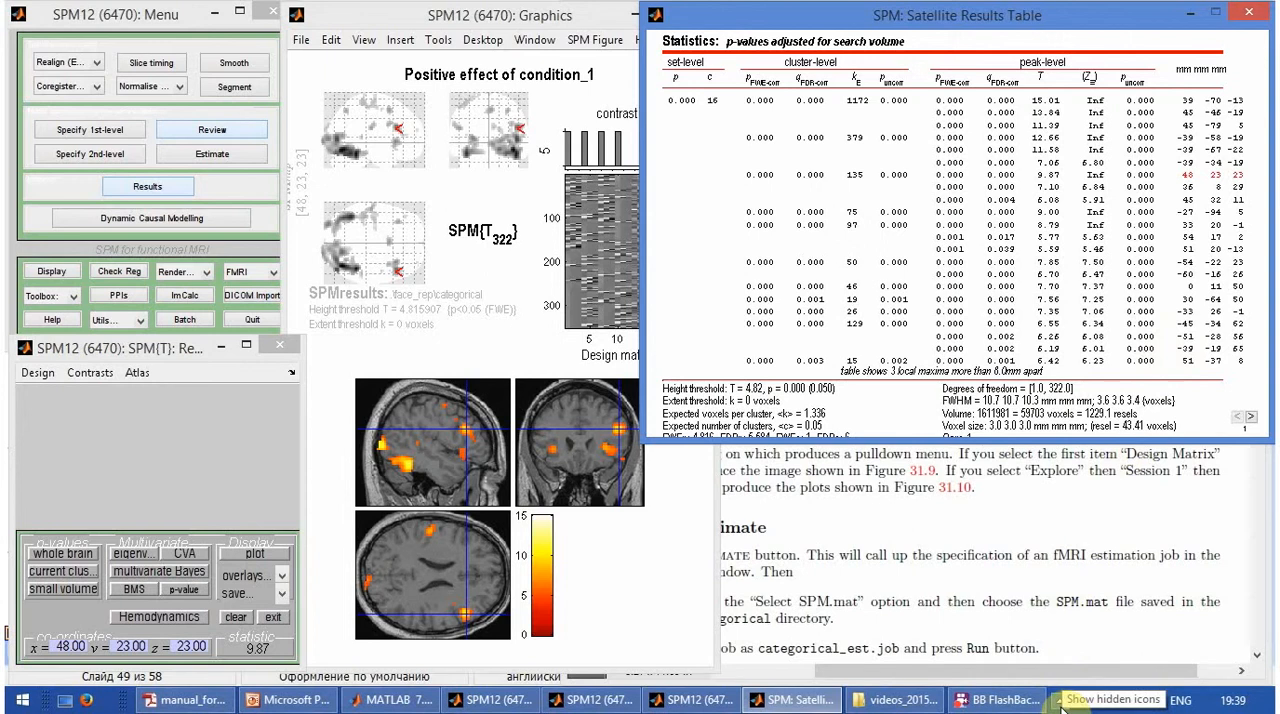
{"action": "left_click", "coordinate": [610, 456]}
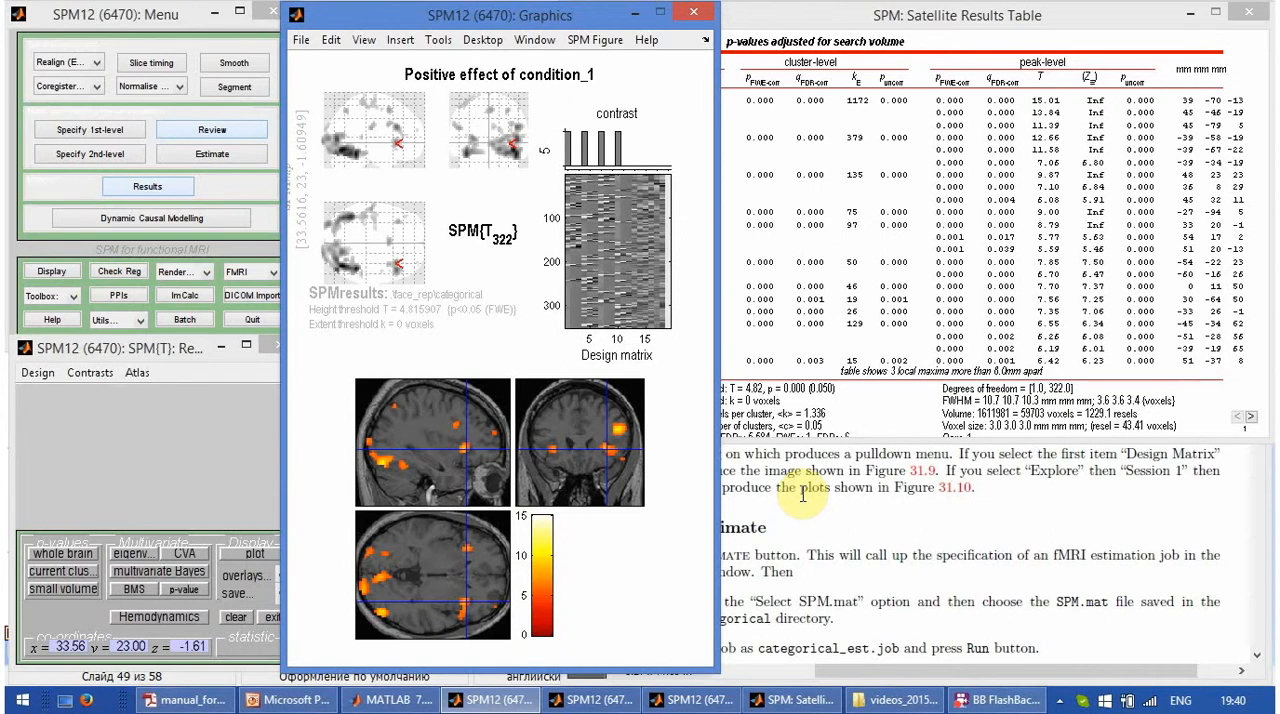
- Switch to the manual in Adobe Reader and read from inference for the categorical design through statistical tables to the plotting instructions
{"action": "left_click", "coordinate": [802, 494]}
{"action": "scroll", "coordinate": [802, 494], "scroll_direction": "down", "scroll_amount": 10}
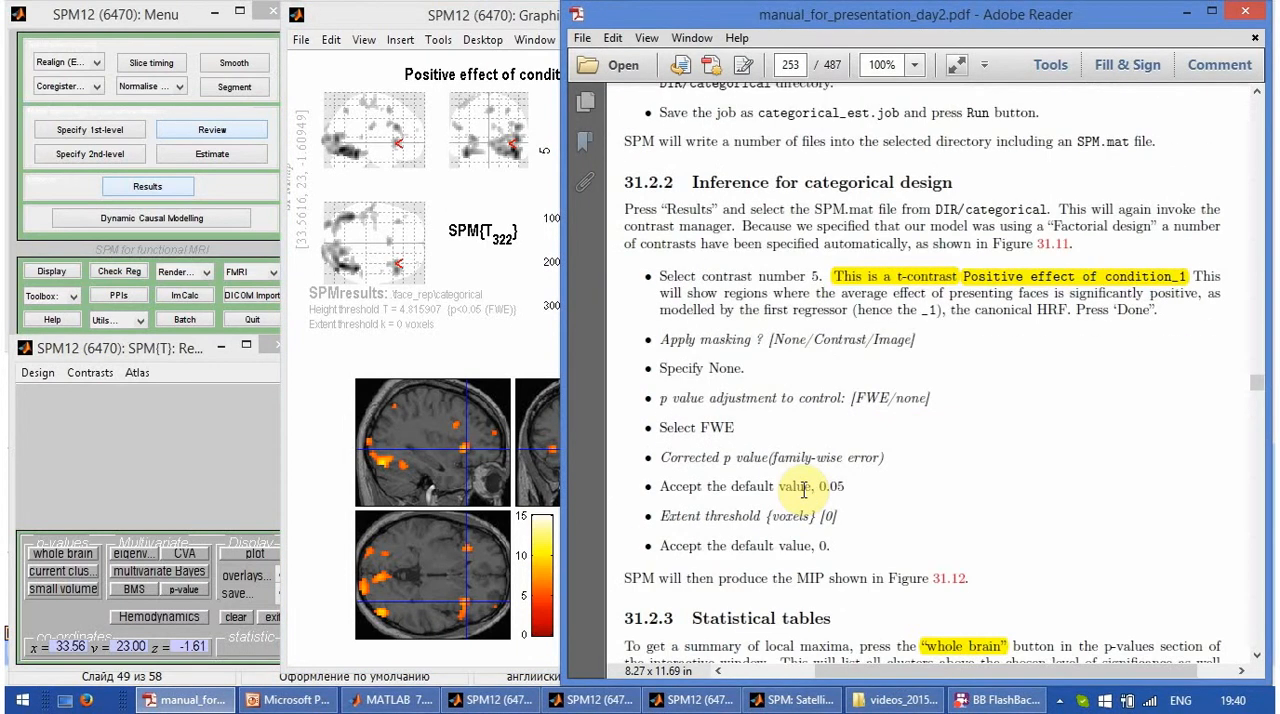
{"action": "scroll", "coordinate": [802, 490], "scroll_direction": "down", "scroll_amount": 1}
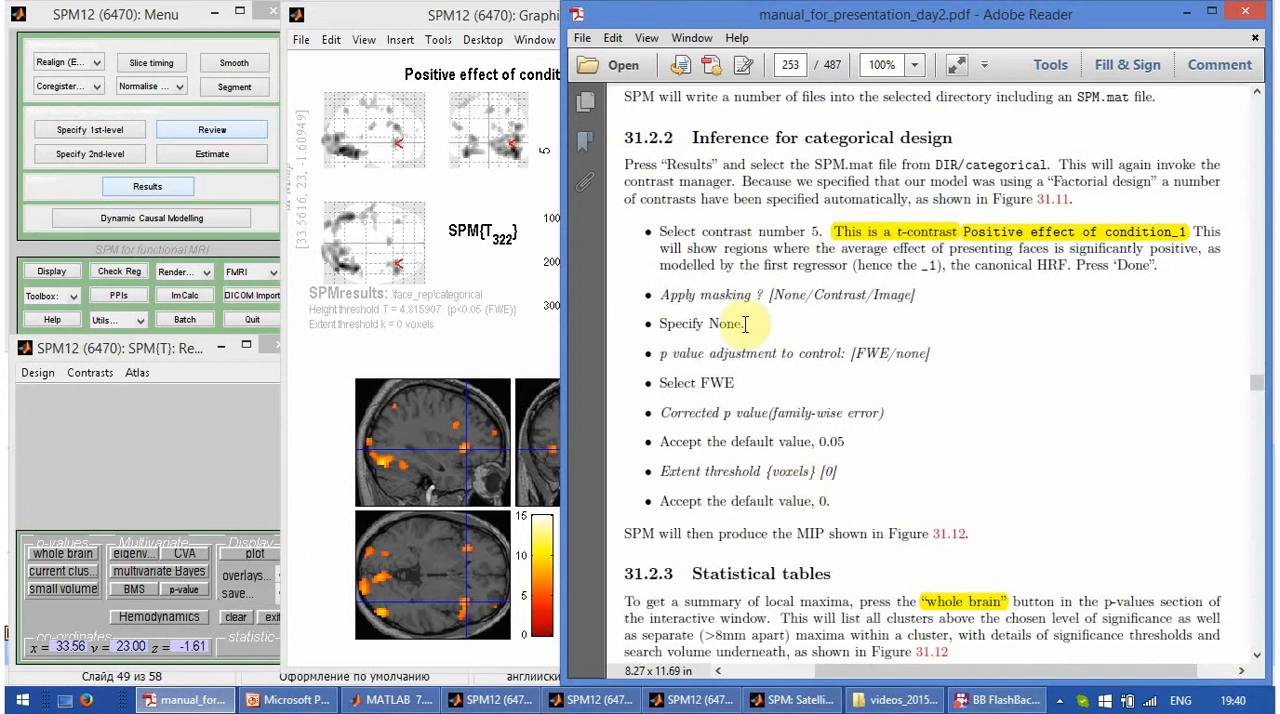
{"action": "scroll", "coordinate": [752, 440], "scroll_direction": "down", "scroll_amount": 5}
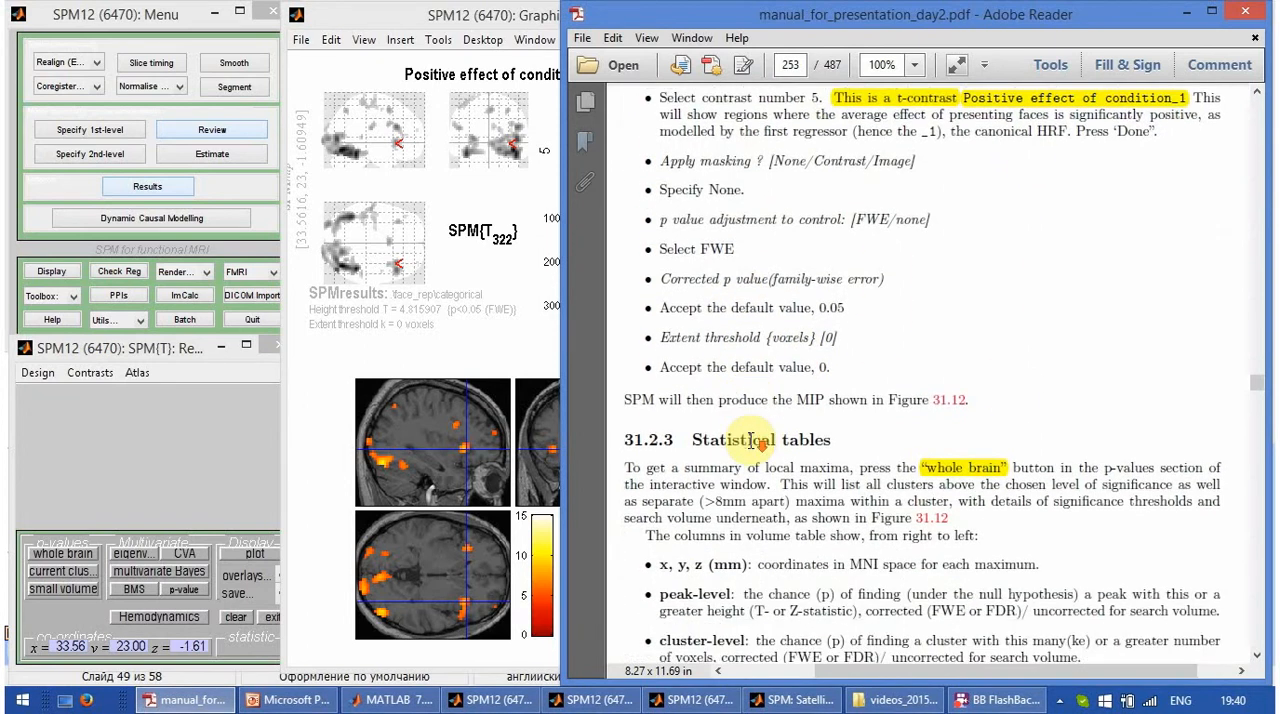
{"action": "scroll", "coordinate": [740, 448], "scroll_direction": "down", "scroll_amount": 2}
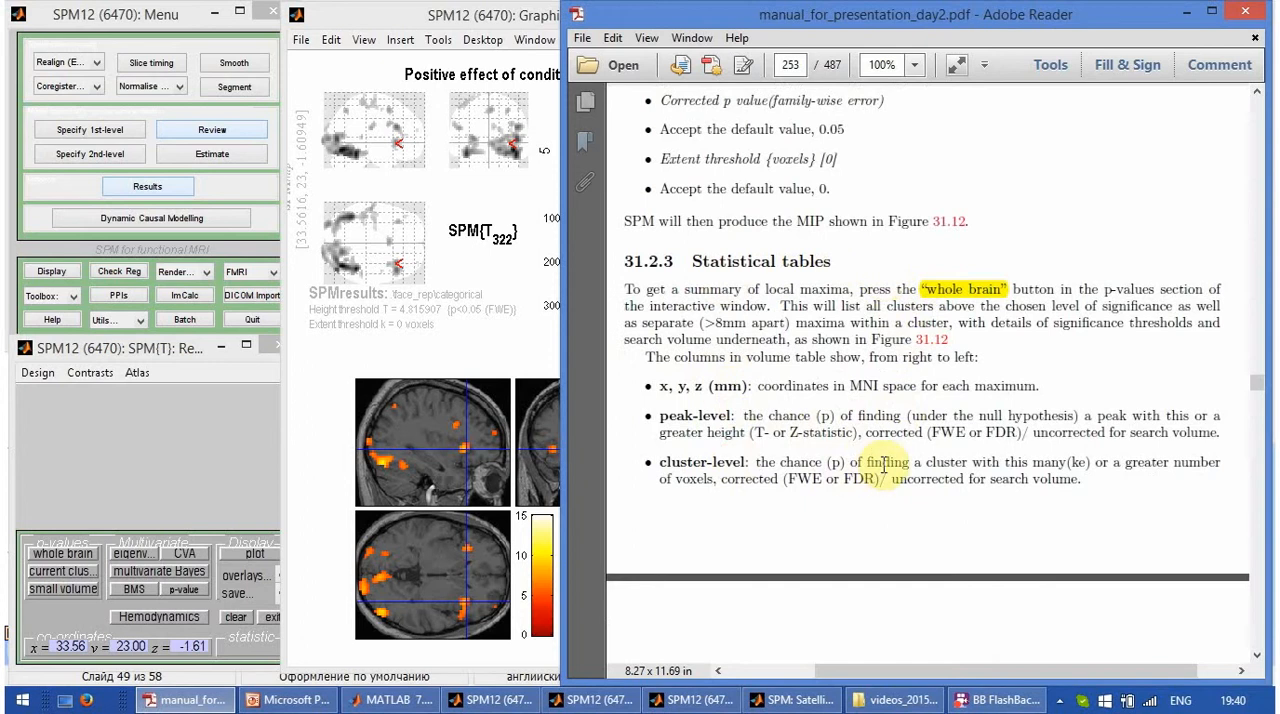
{"action": "scroll", "coordinate": [885, 465], "scroll_direction": "down", "scroll_amount": 1}
{"action": "scroll", "coordinate": [885, 477], "scroll_direction": "down", "scroll_amount": 10}
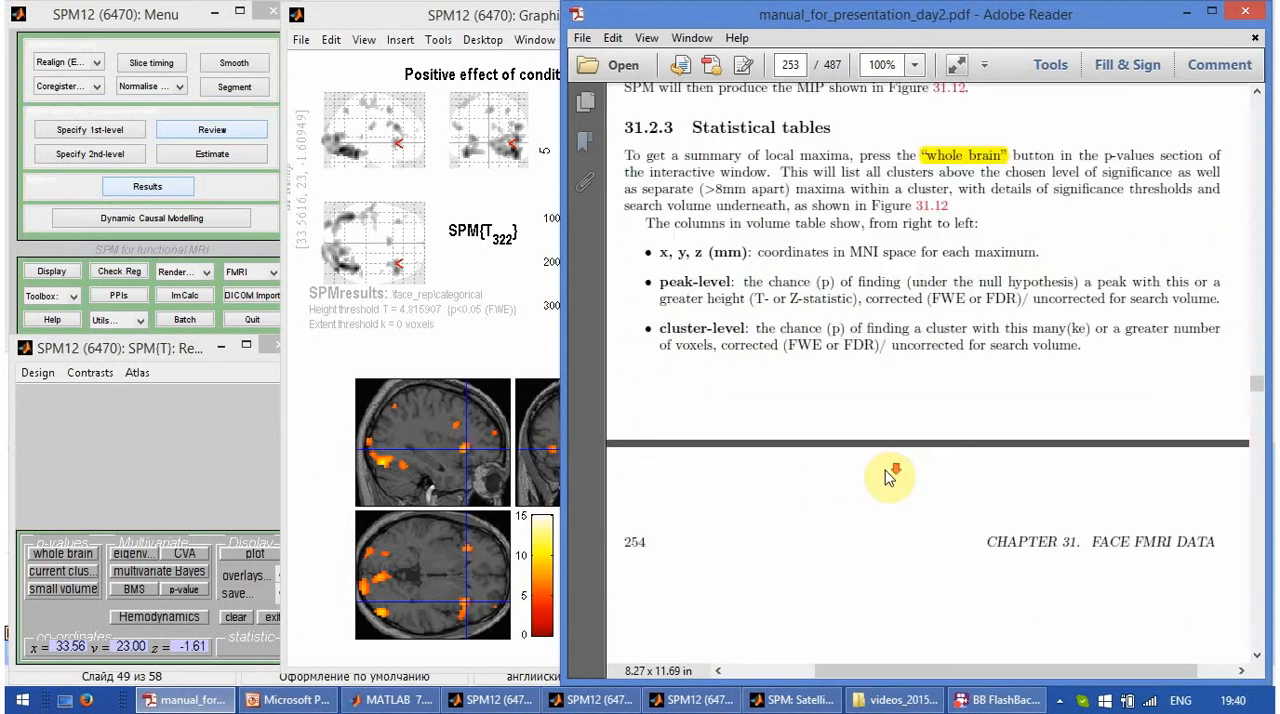
{"action": "scroll", "coordinate": [885, 487], "scroll_direction": "down", "scroll_amount": 20}
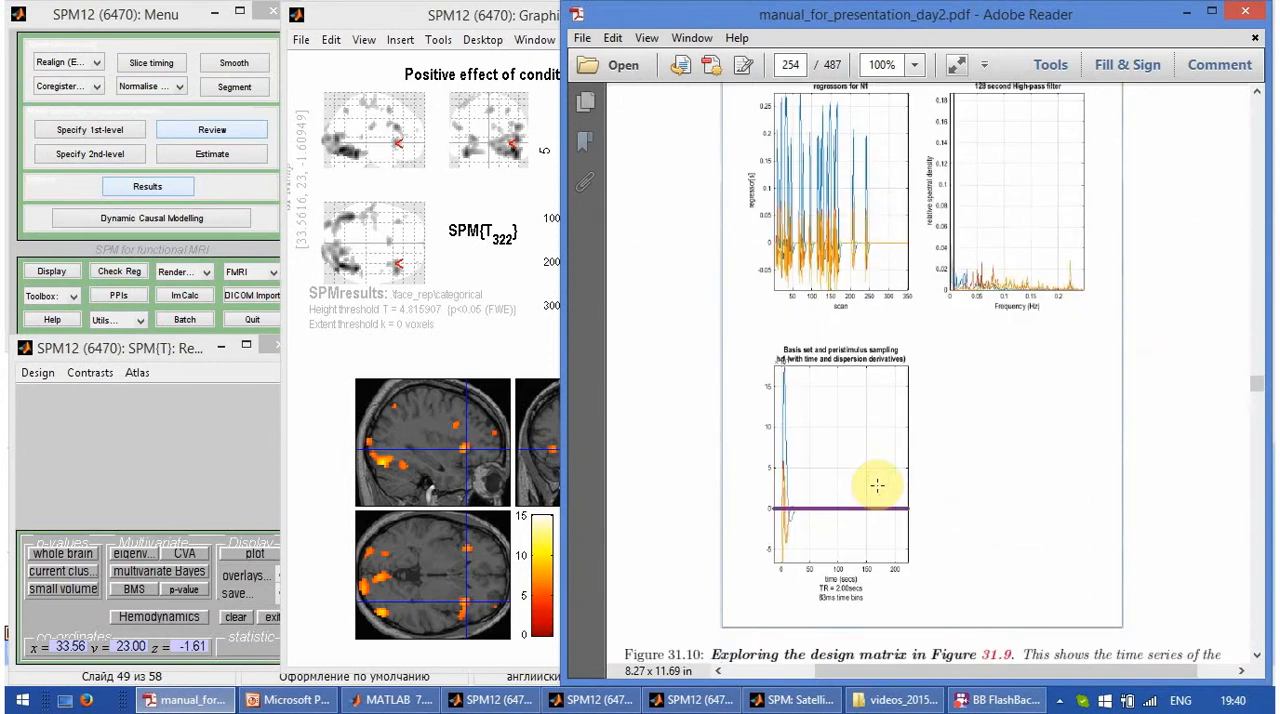
{"action": "scroll", "coordinate": [878, 488], "scroll_direction": "down", "scroll_amount": 9}
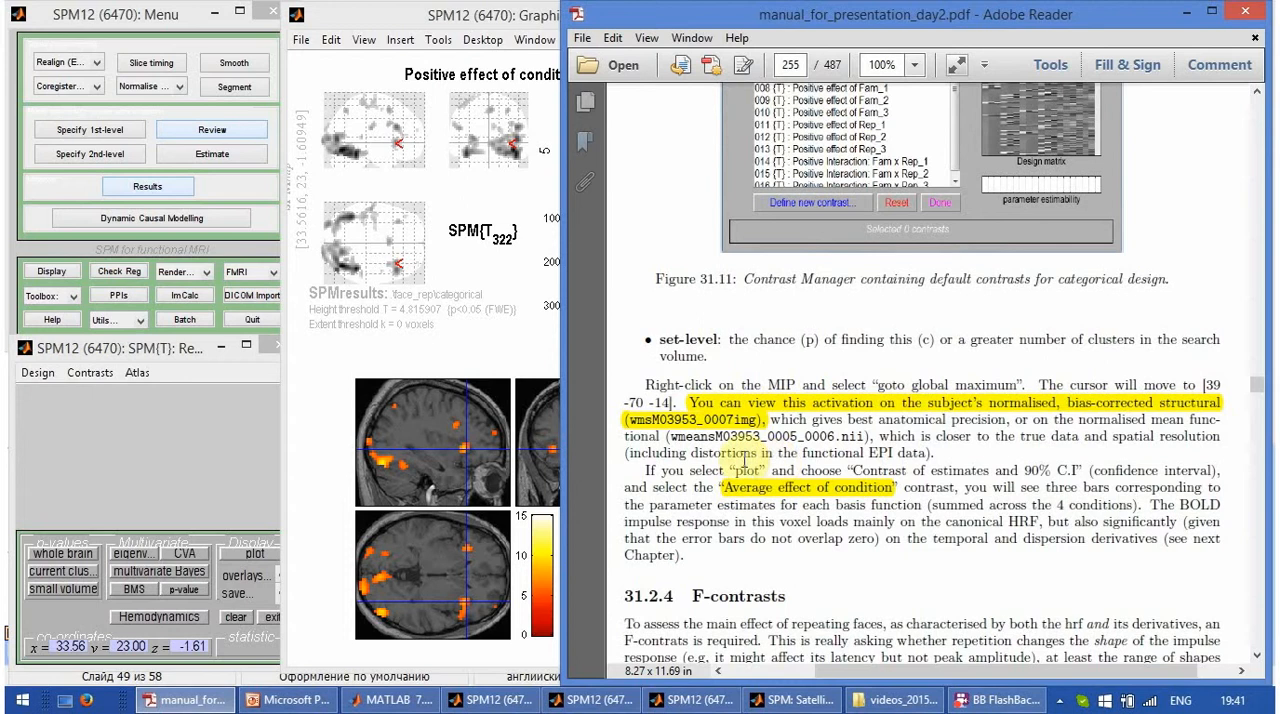
{"action": "left_click", "coordinate": [90, 372]}
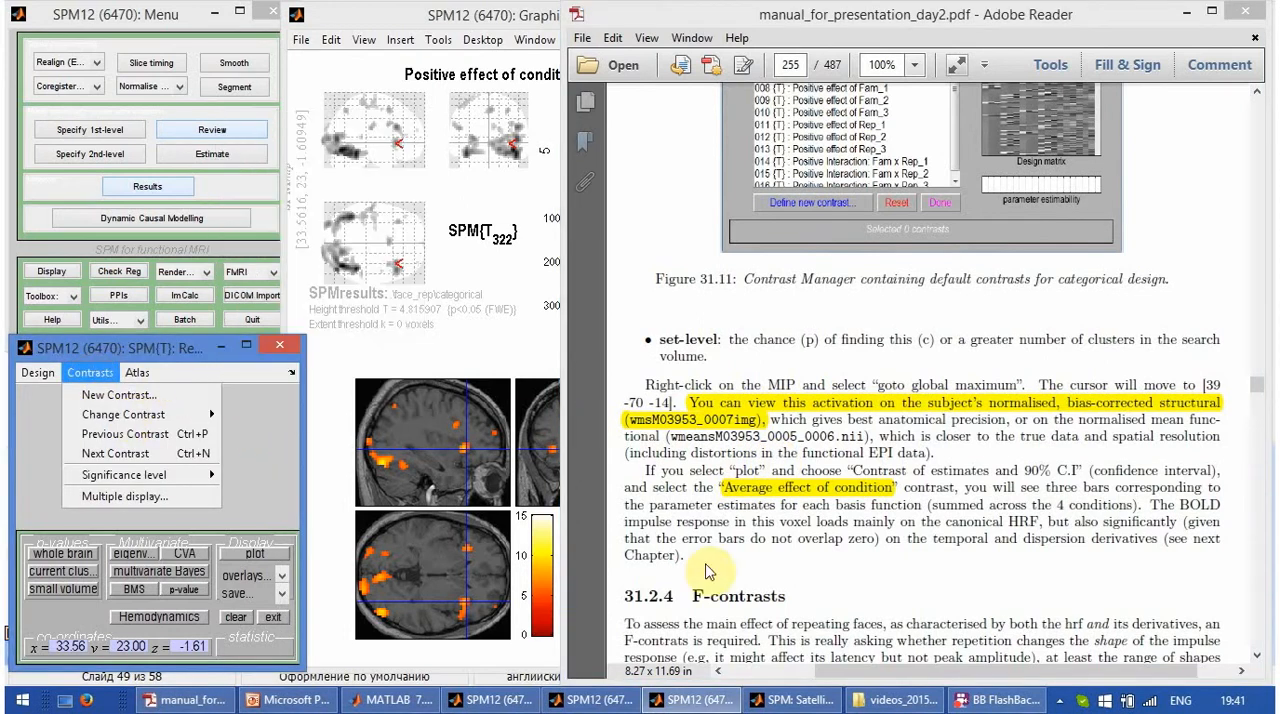
{"action": "left_click", "coordinate": [1060, 699]}
{"action": "left_click", "coordinate": [998, 600]}
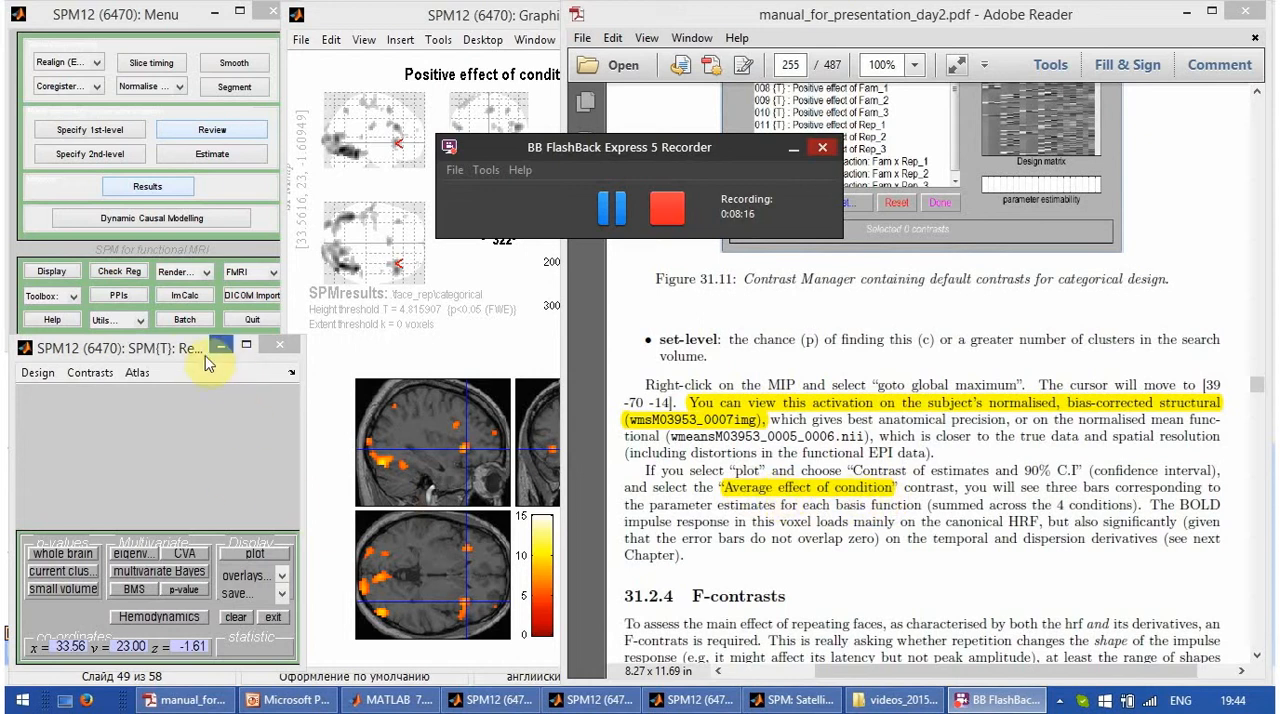
{"action": "left_click", "coordinate": [177, 355]}
{"action": "left_click", "coordinate": [160, 12]}
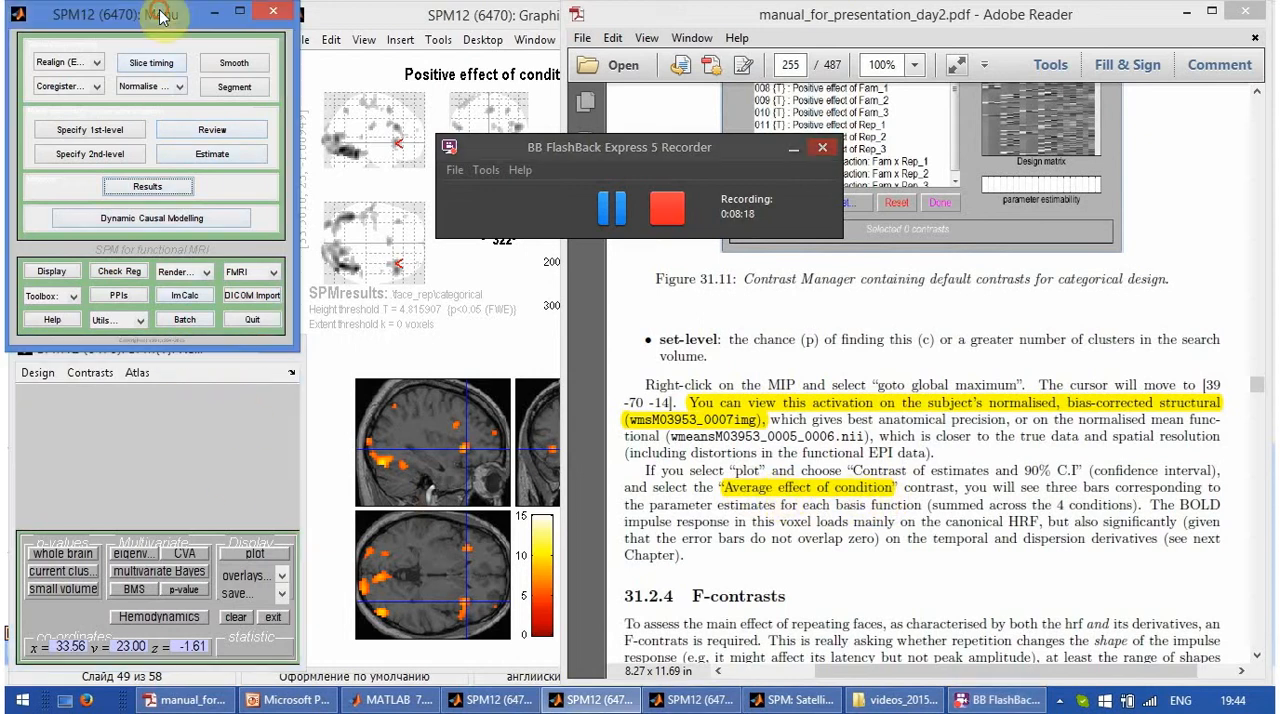
{"action": "left_click", "coordinate": [236, 376]}
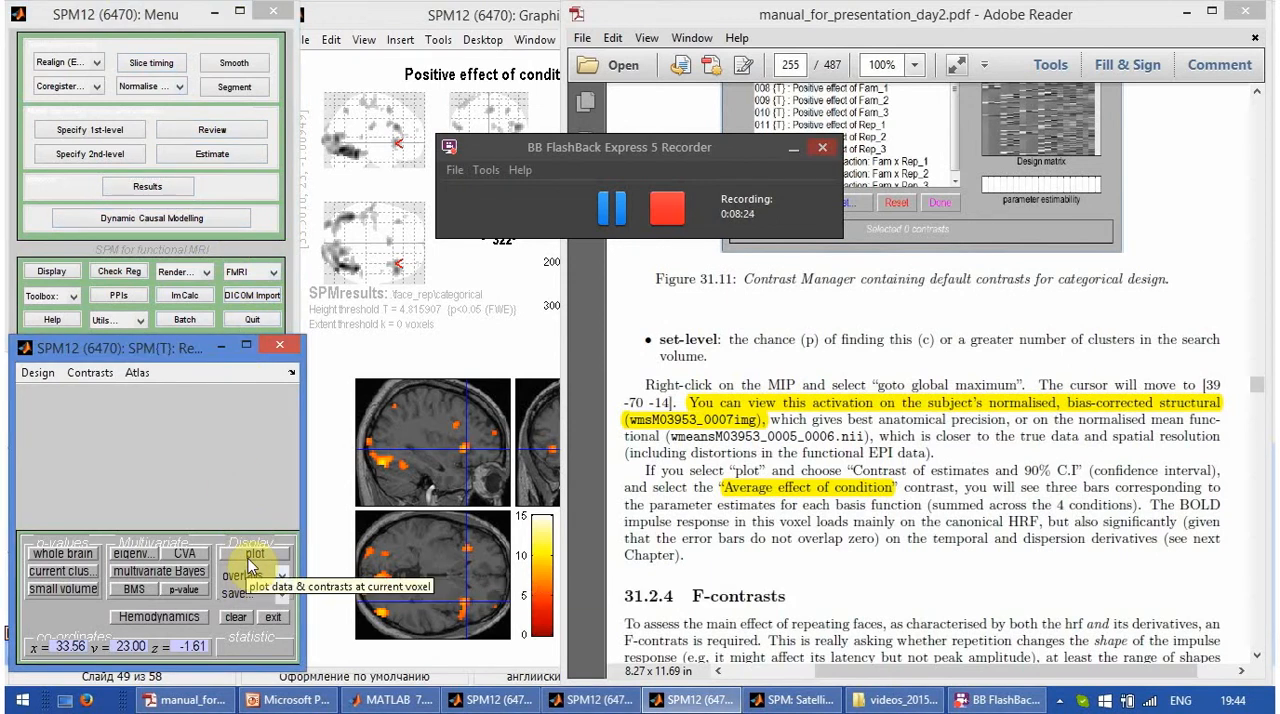
{"action": "left_click", "coordinate": [376, 346]}
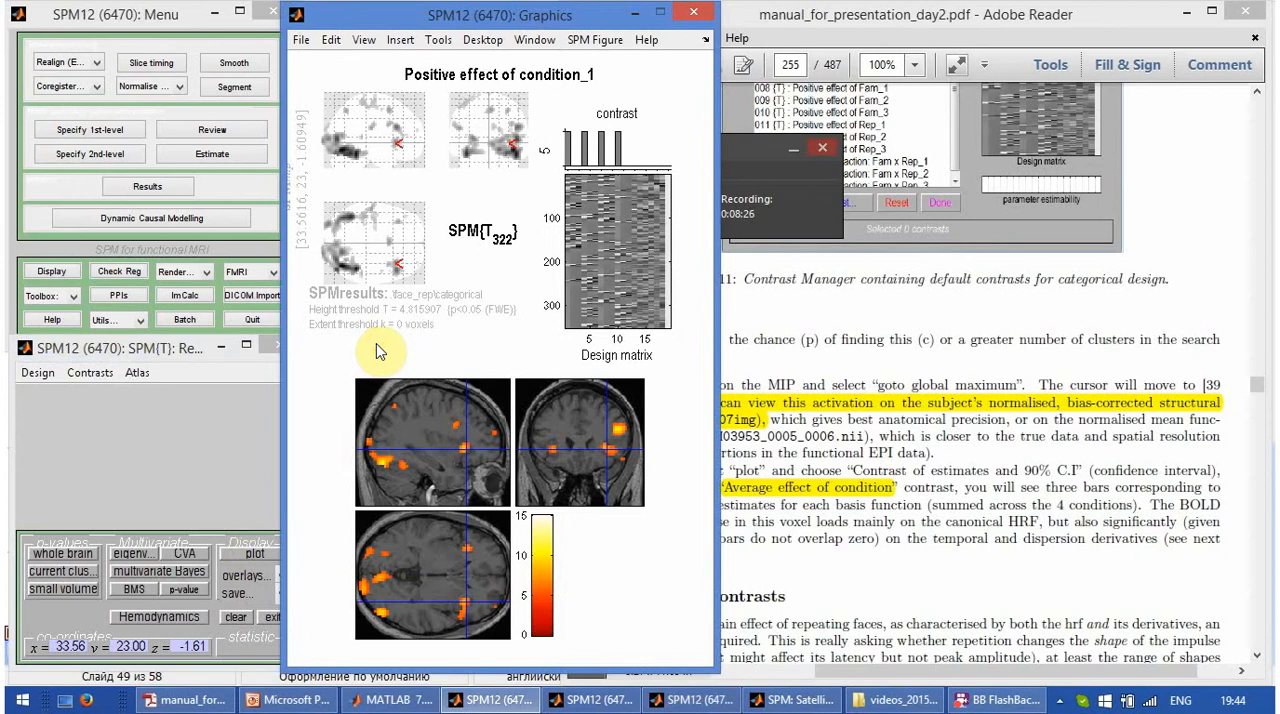
{"action": "left_click", "coordinate": [783, 154]}
{"action": "left_click", "coordinate": [783, 154]}
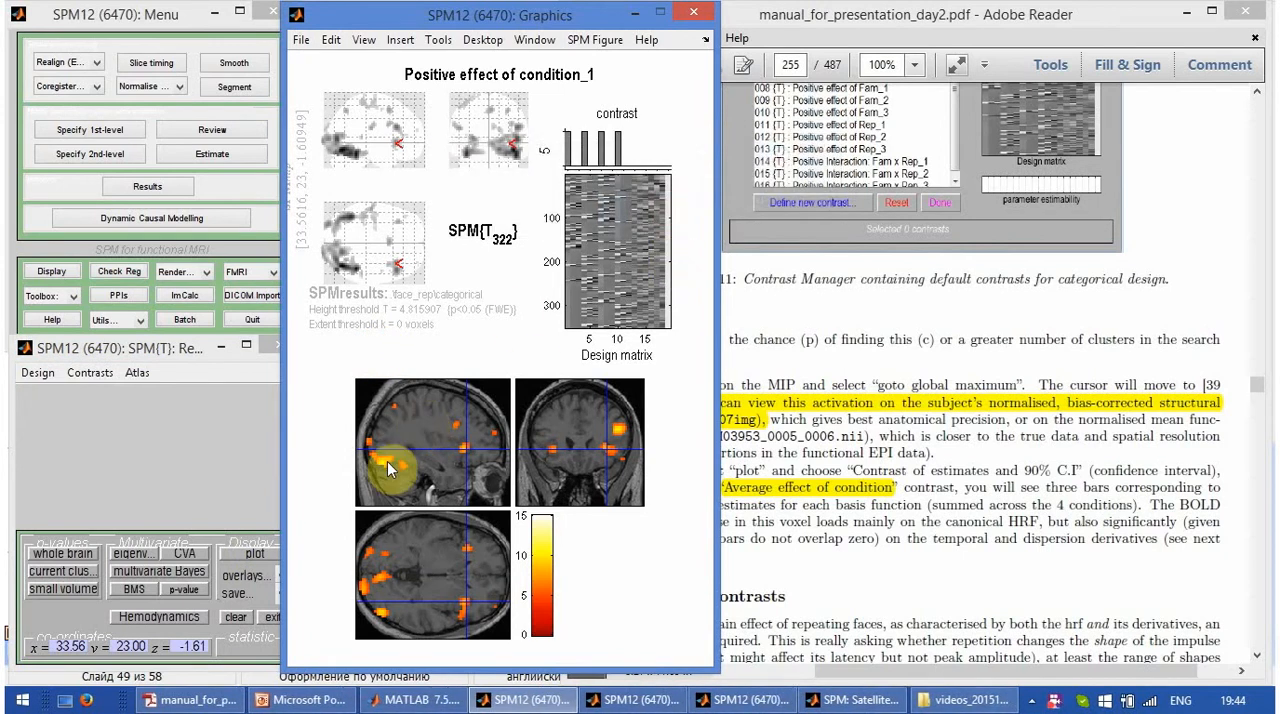
- Bring the SPM results table and Graphics windows to the front and move the crosshair to the peak at 39, -70, -13
{"action": "left_click", "coordinate": [638, 700]}
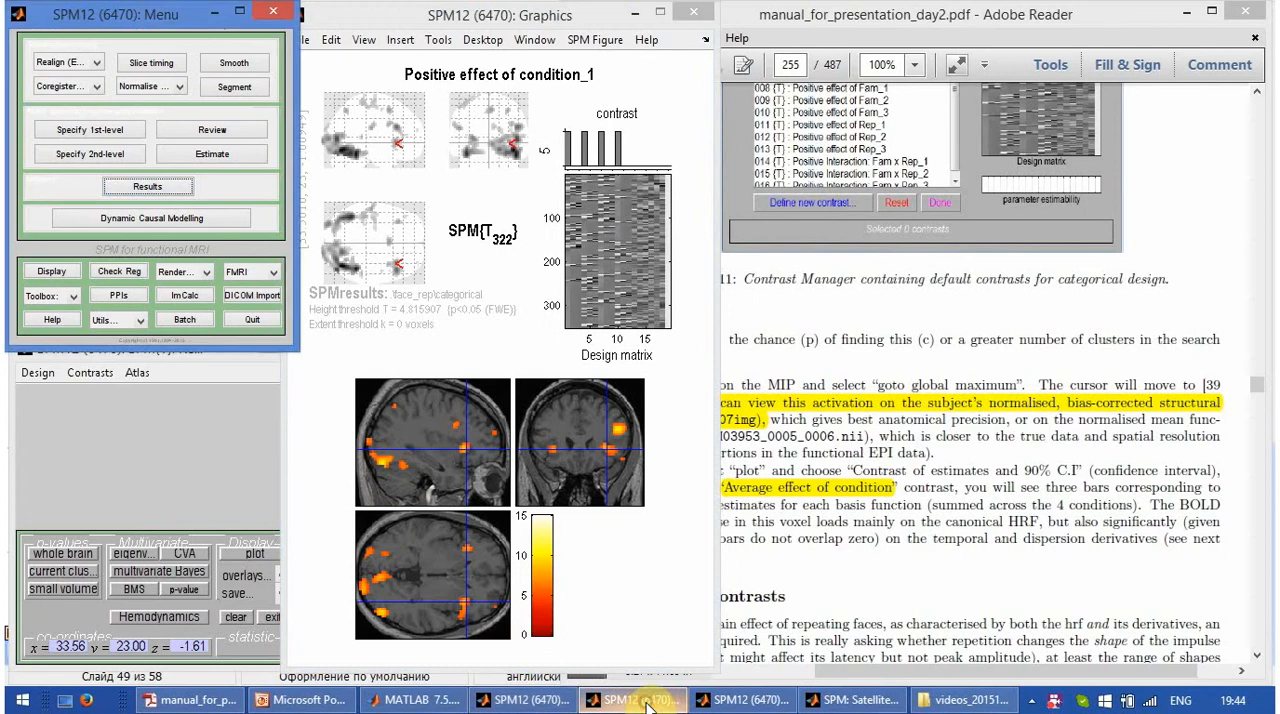
{"action": "left_click", "coordinate": [645, 704]}
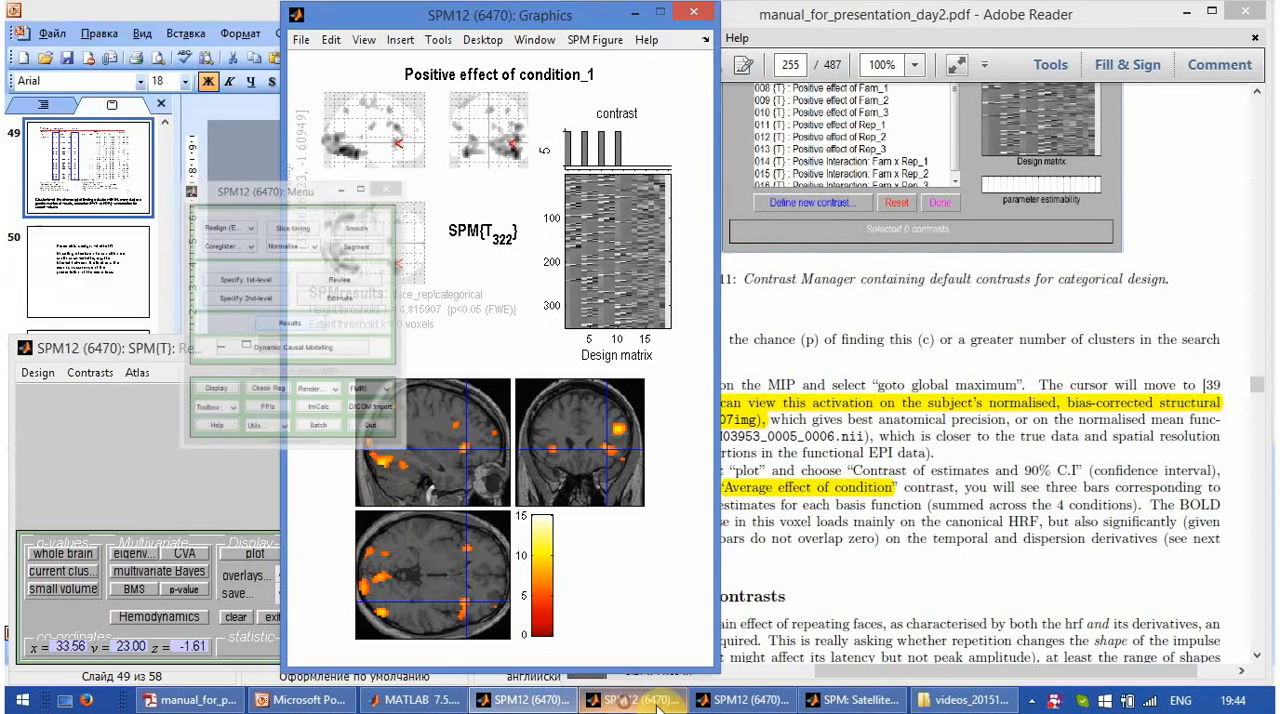
{"action": "left_click", "coordinate": [848, 700]}
{"action": "left_click", "coordinate": [566, 705]}
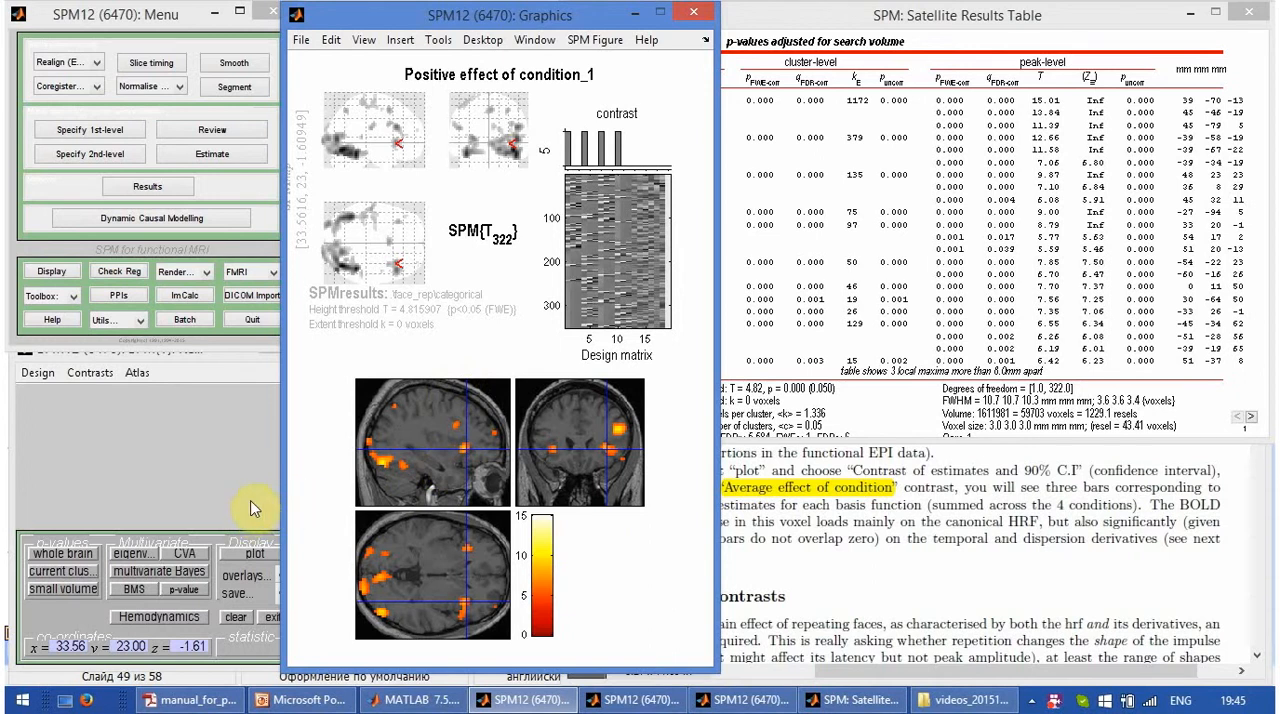
{"action": "left_click", "coordinate": [1216, 102]}
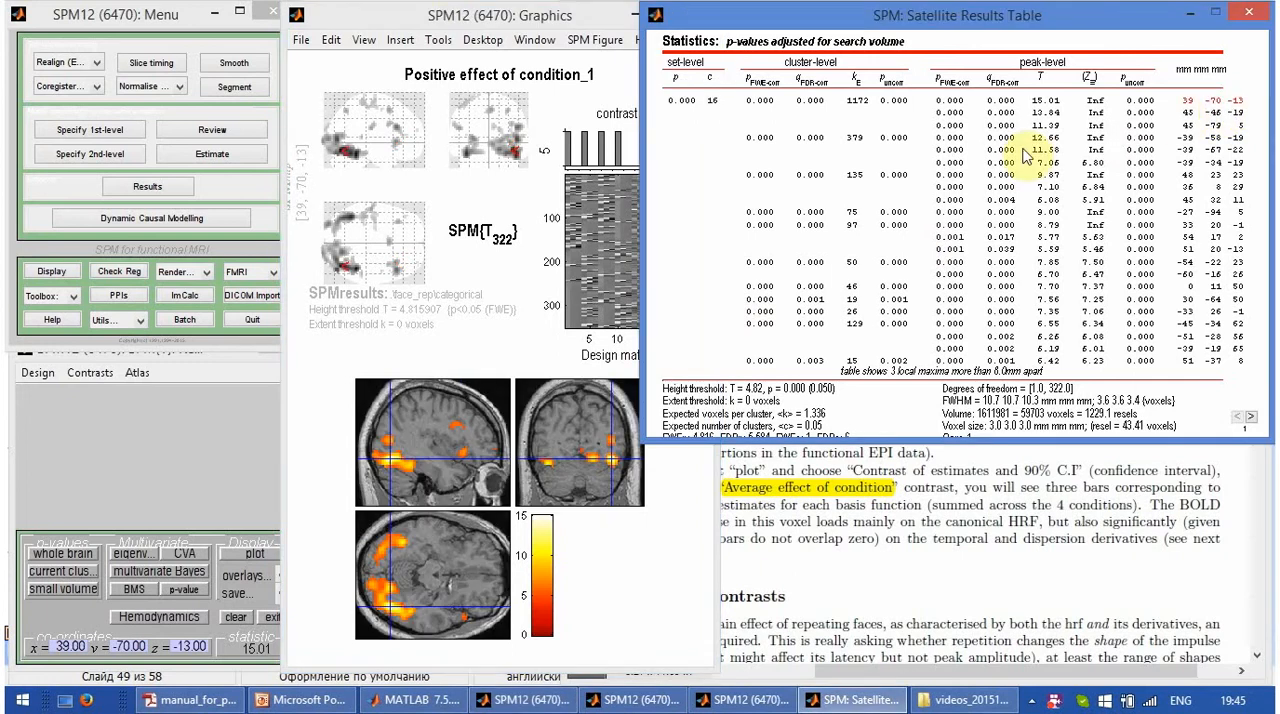
- Plot the contrast estimates and 90% C.I. of the Average effect of condition contrast at the 39, -70, -13 peak
{"action": "left_click", "coordinate": [258, 555]}
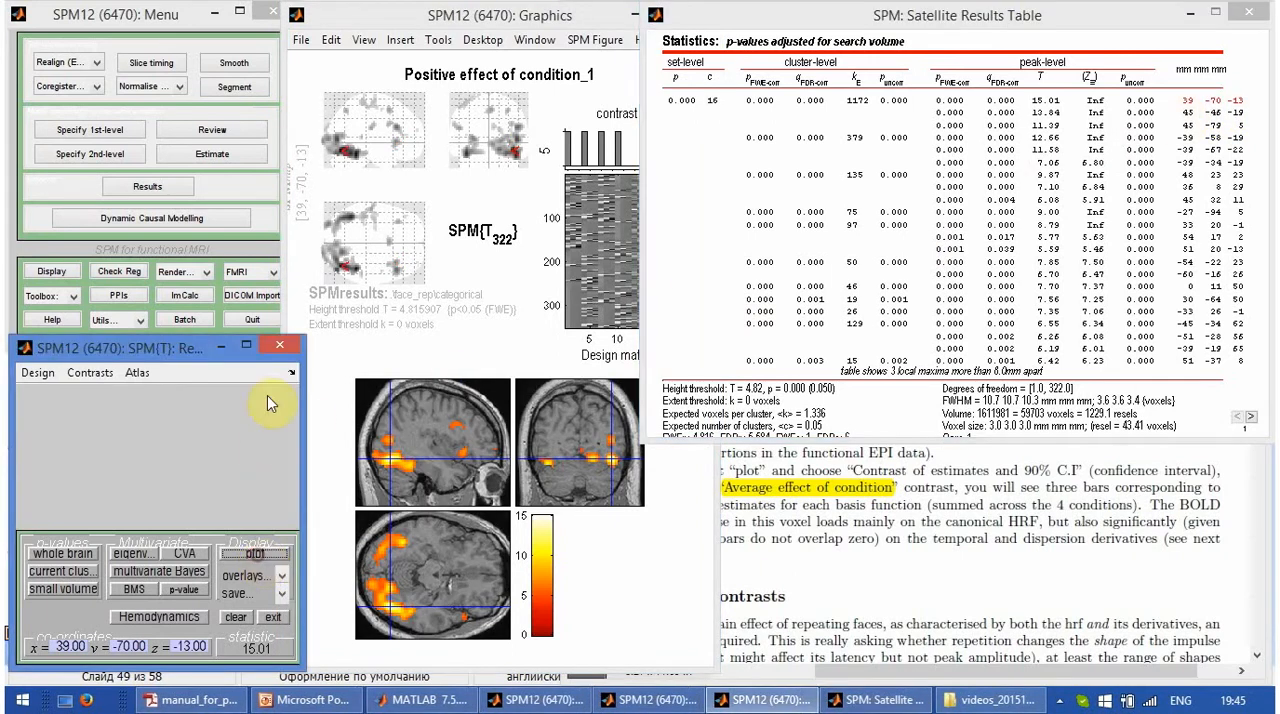
{"action": "left_click", "coordinate": [270, 398]}
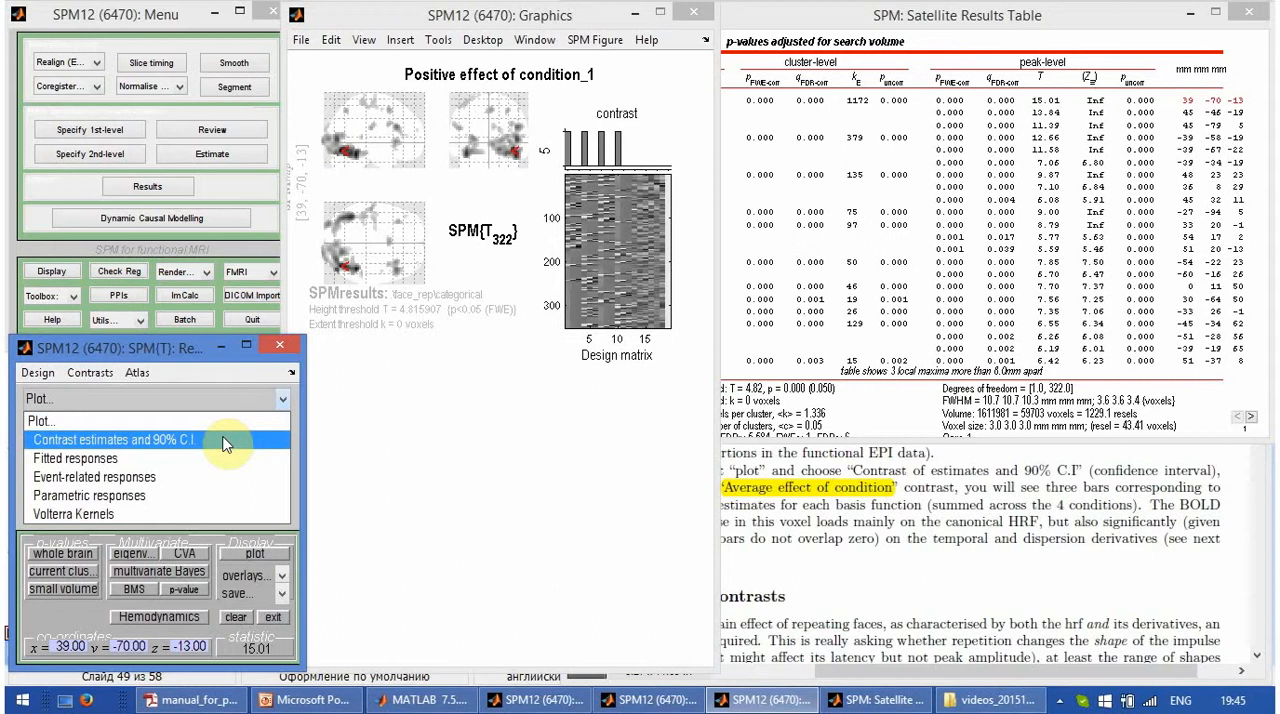
{"action": "left_click", "coordinate": [224, 444]}
{"action": "left_click", "coordinate": [267, 415]}
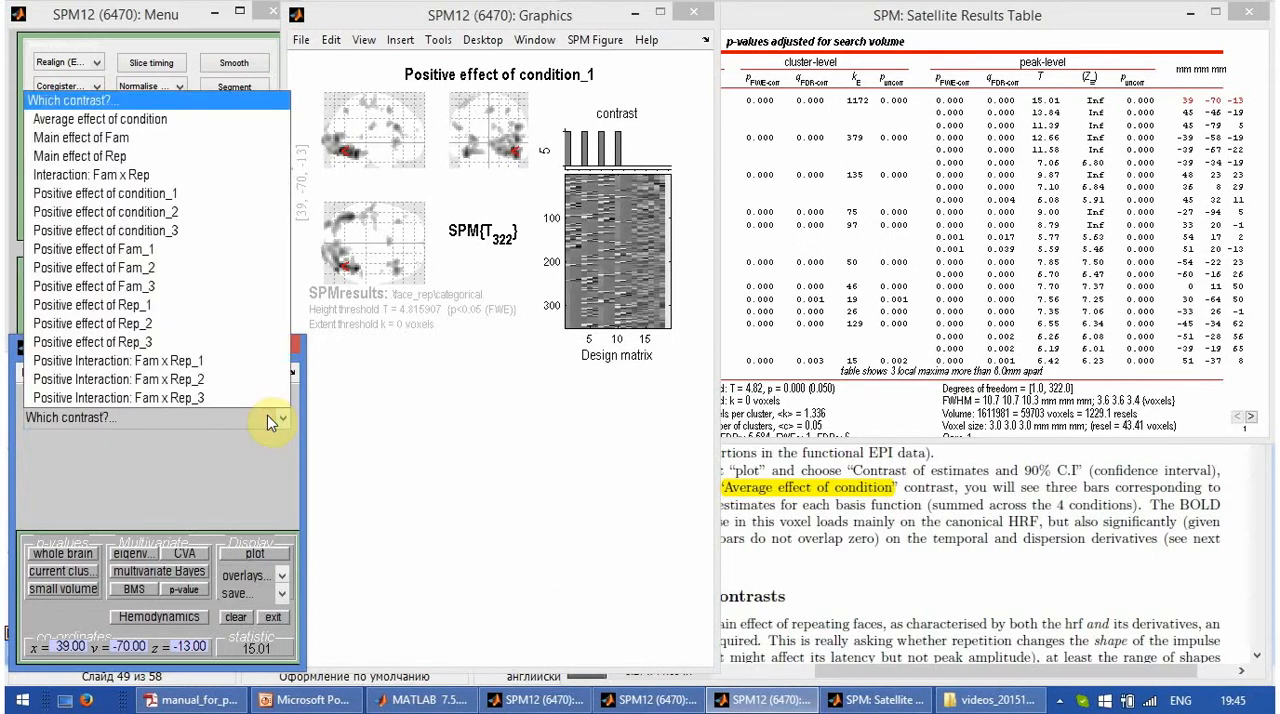
{"action": "left_click", "coordinate": [224, 119]}
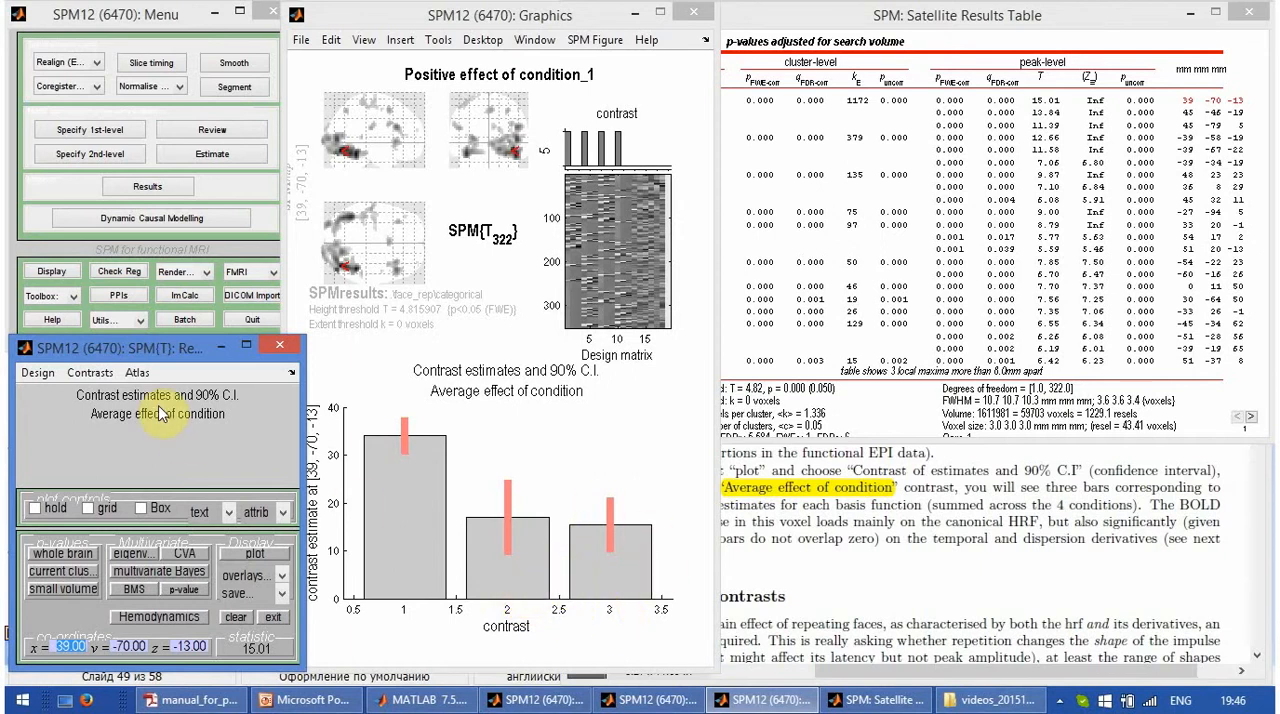
- Change the displayed contrast to the F-contrast Average effect of condition and bring the Graphics window to the front
{"action": "left_click", "coordinate": [90, 372]}
{"action": "mouse_move", "coordinate": [143, 417]}
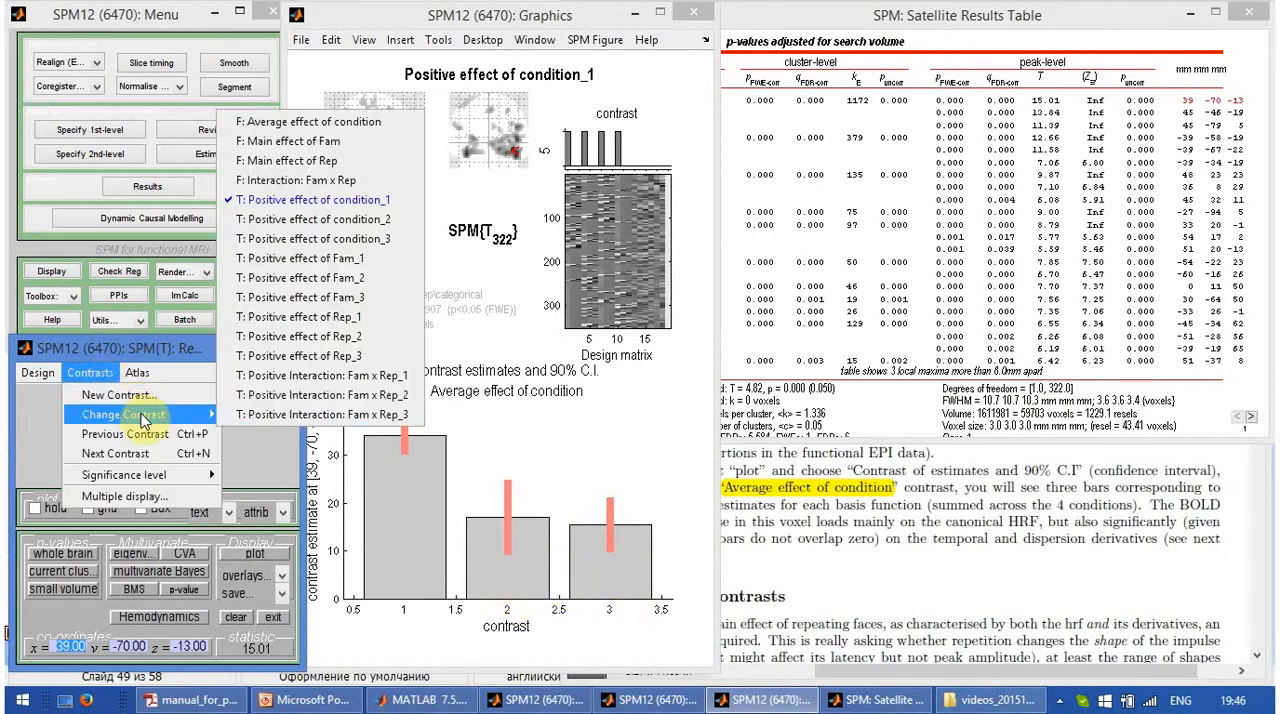
{"action": "left_click", "coordinate": [397, 136]}
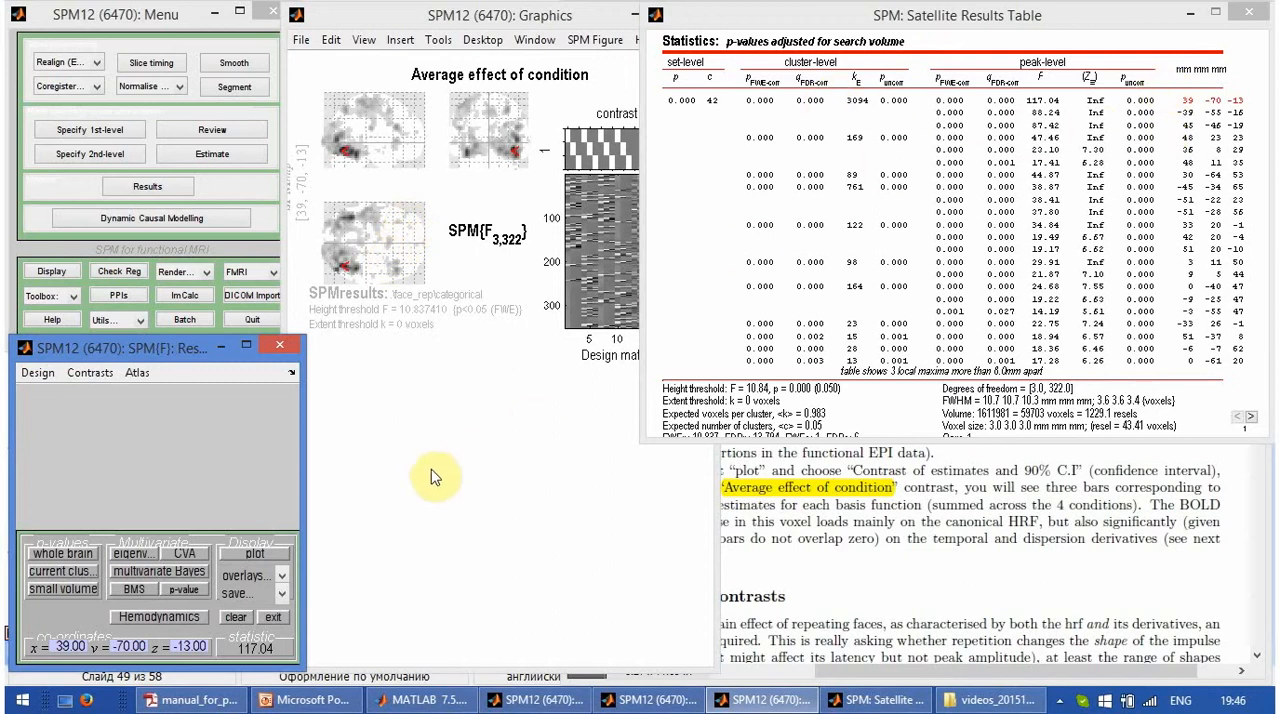
{"action": "left_click", "coordinate": [596, 26]}
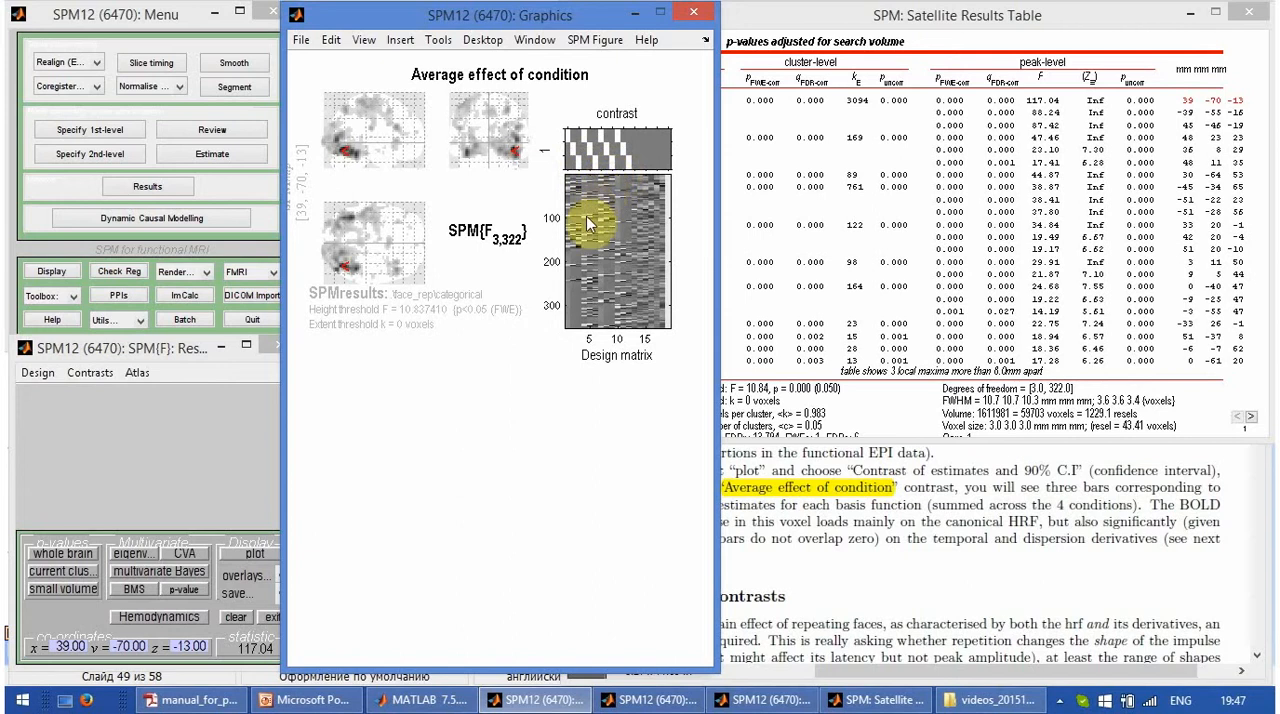
- Overlay the F-contrast on the previous sections and move the crosshair to the peaks at 3, 11, 50 and -33, 26, -1
{"action": "left_click", "coordinate": [242, 578]}
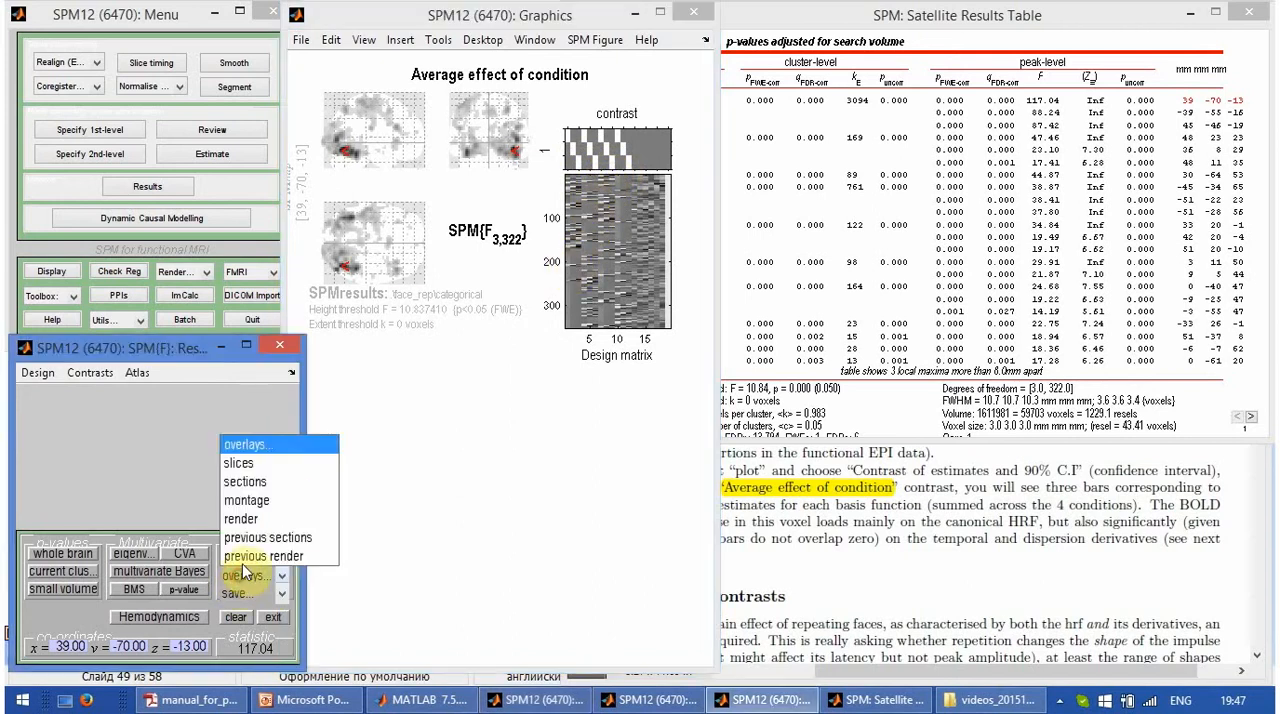
{"action": "left_click", "coordinate": [254, 540]}
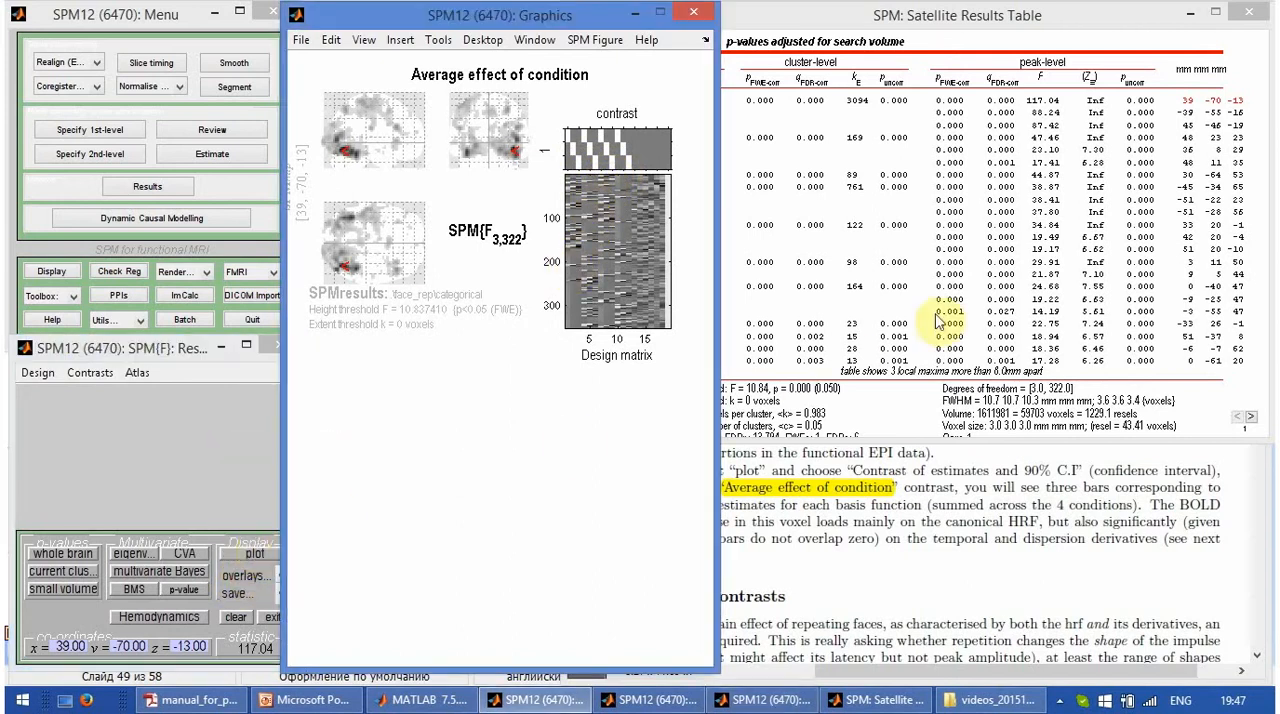
{"action": "left_click", "coordinate": [1214, 263]}
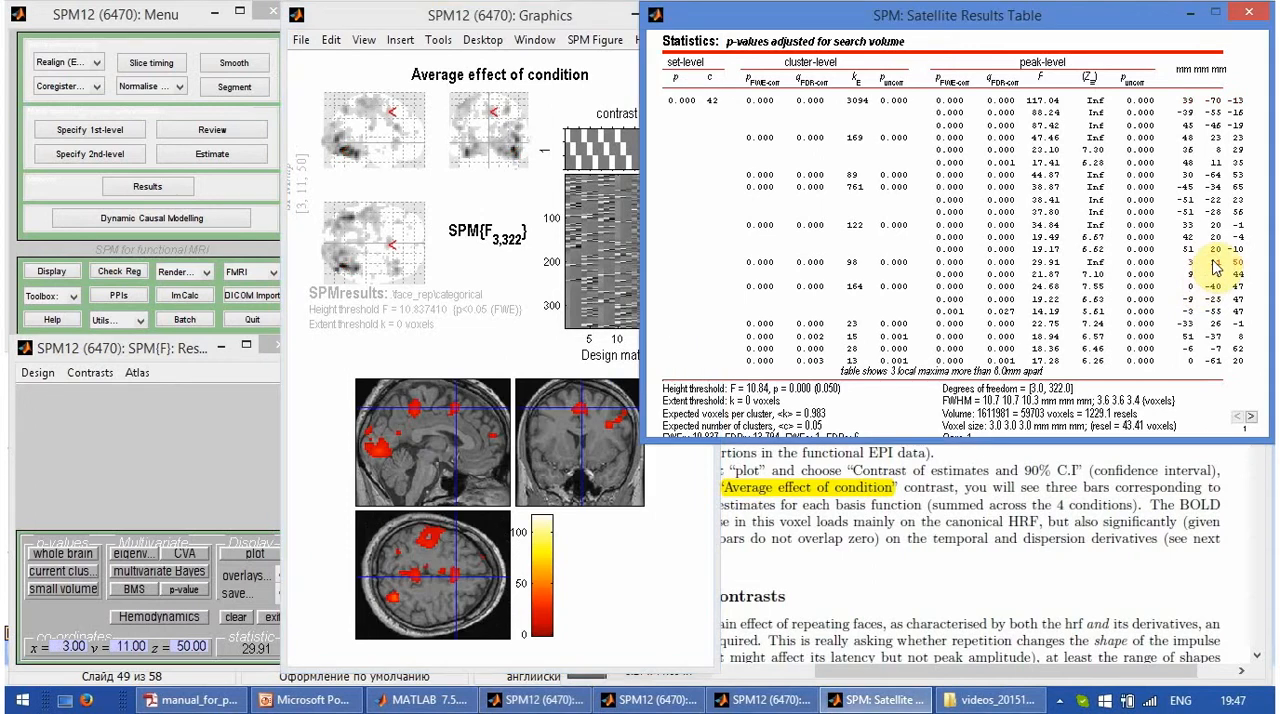
{"action": "left_click", "coordinate": [1217, 324]}
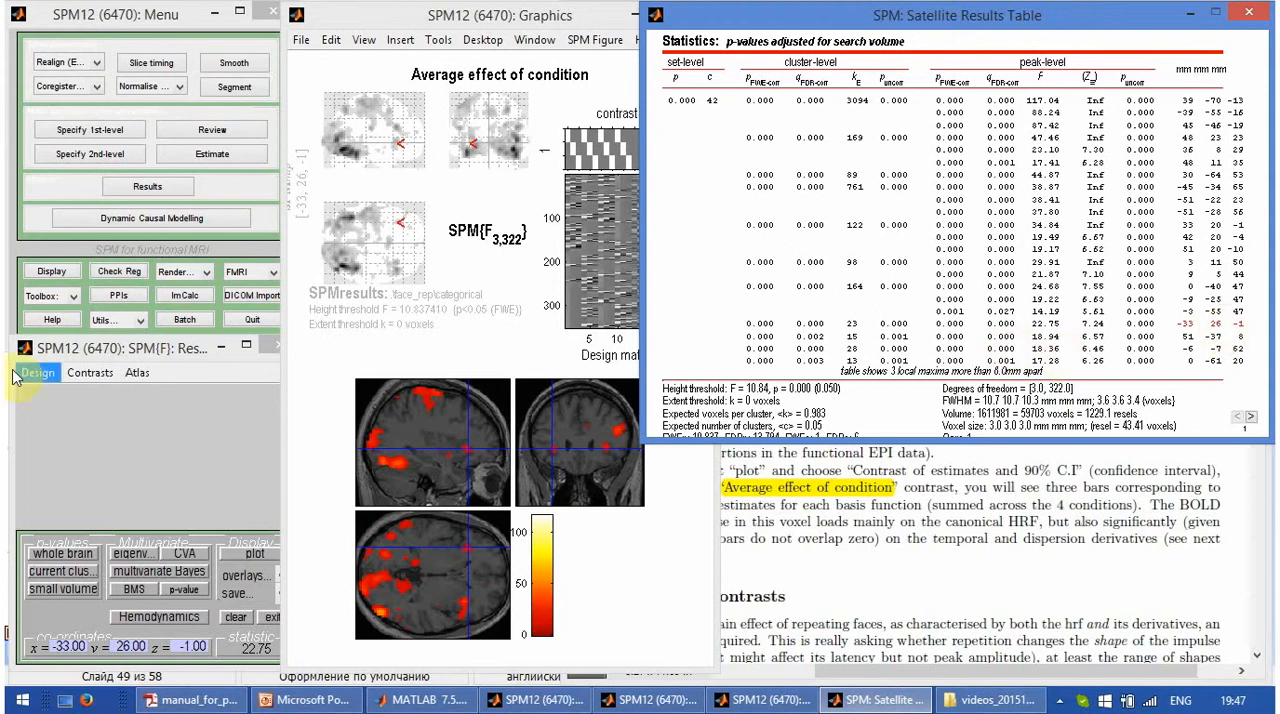
- Plot the contrast estimates and 90% C.I. for Average effect of condition at the -33, 26, -1 peak
{"action": "left_click", "coordinate": [252, 562]}
{"action": "left_click", "coordinate": [267, 395]}
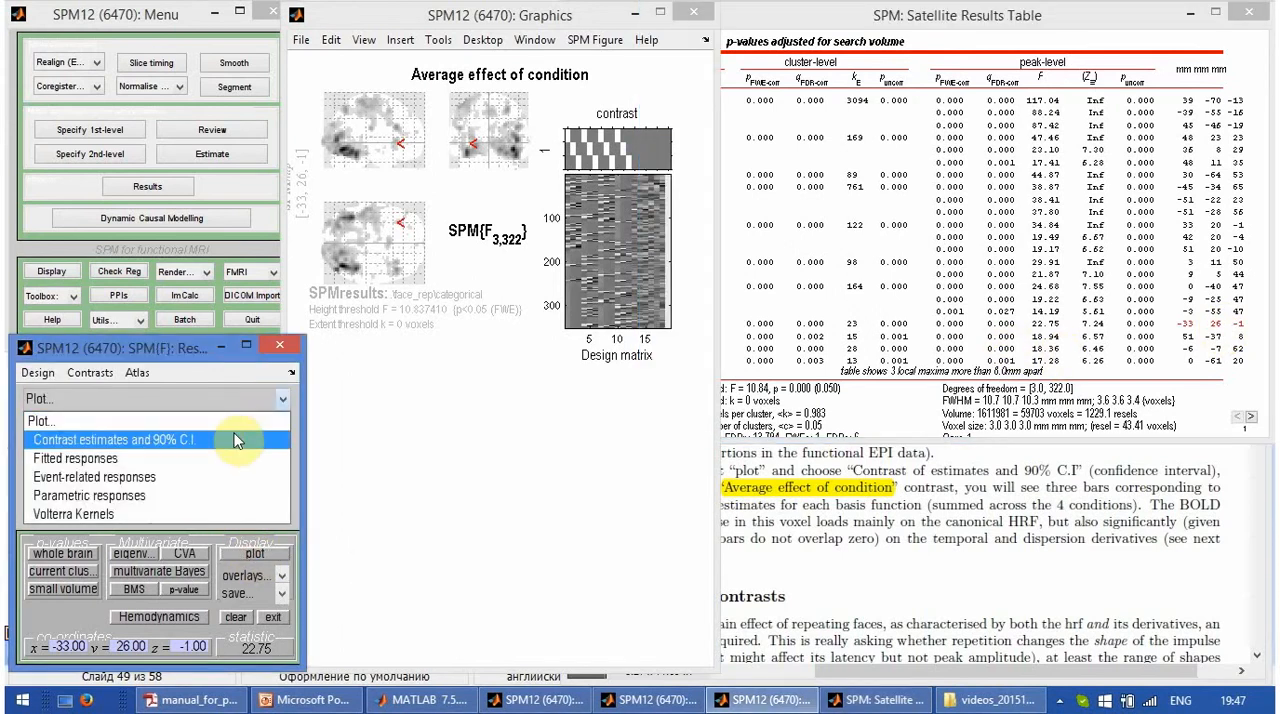
{"action": "left_click", "coordinate": [237, 441]}
{"action": "left_click", "coordinate": [267, 415]}
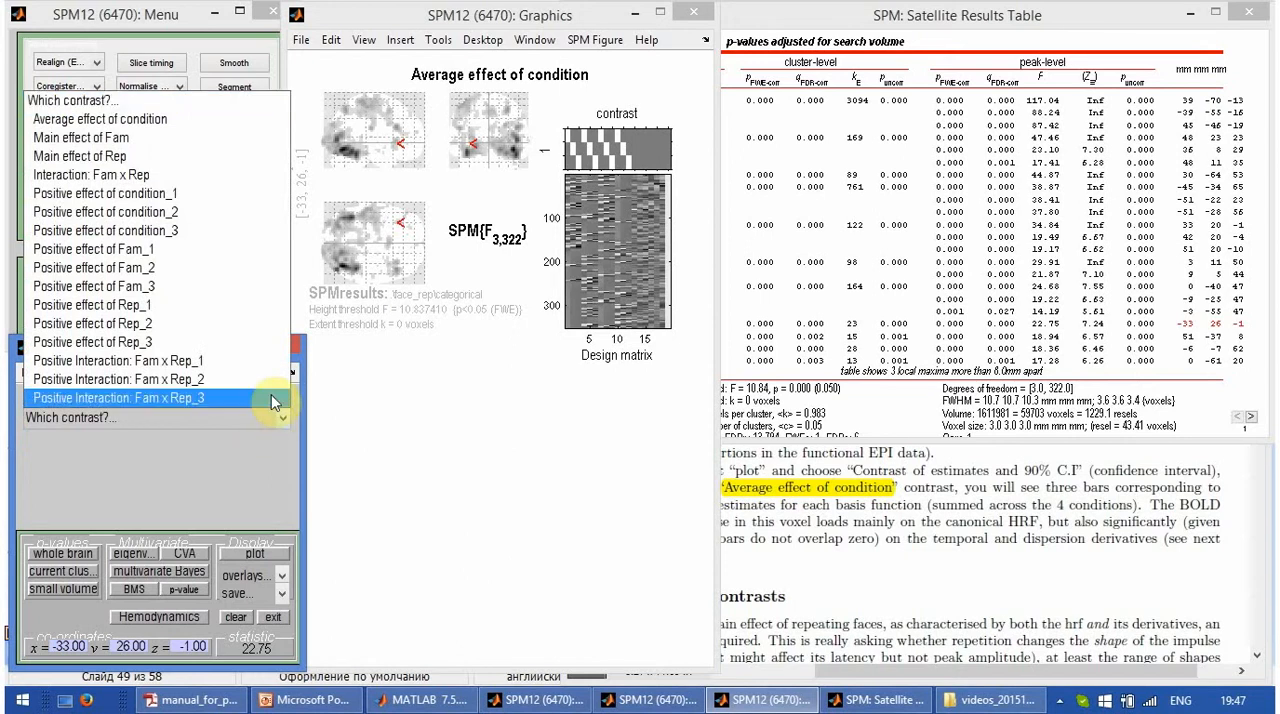
{"action": "left_click", "coordinate": [200, 130]}
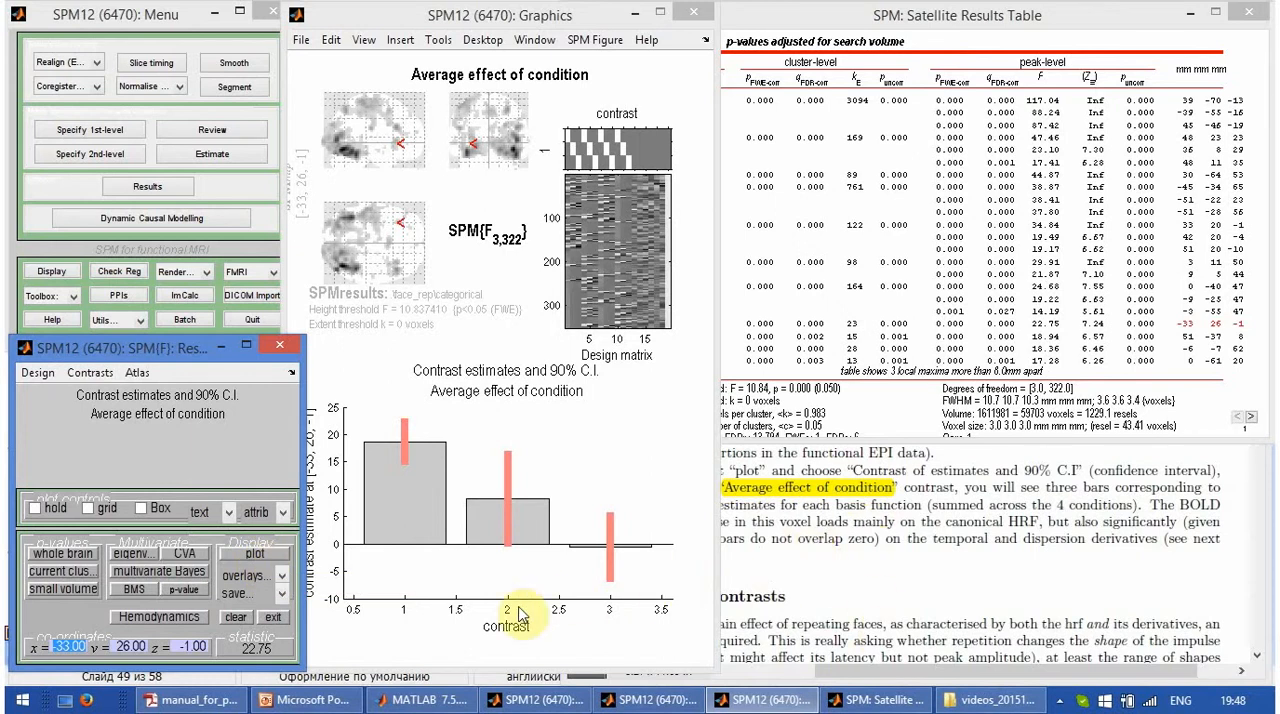
- Plot the event-related response for N1 at -33, 26, -1 as fitted response and 90% C.I
{"action": "left_click", "coordinate": [254, 556]}
{"action": "left_click", "coordinate": [240, 398]}
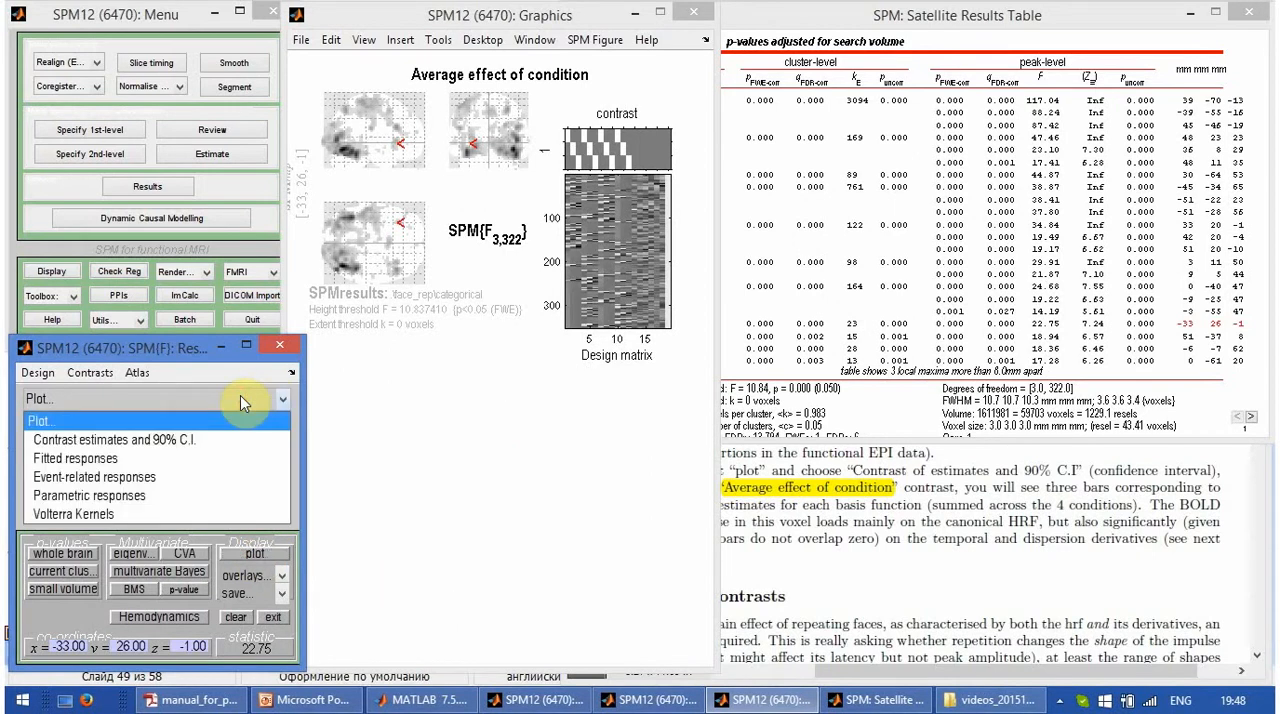
{"action": "left_click", "coordinate": [174, 476]}
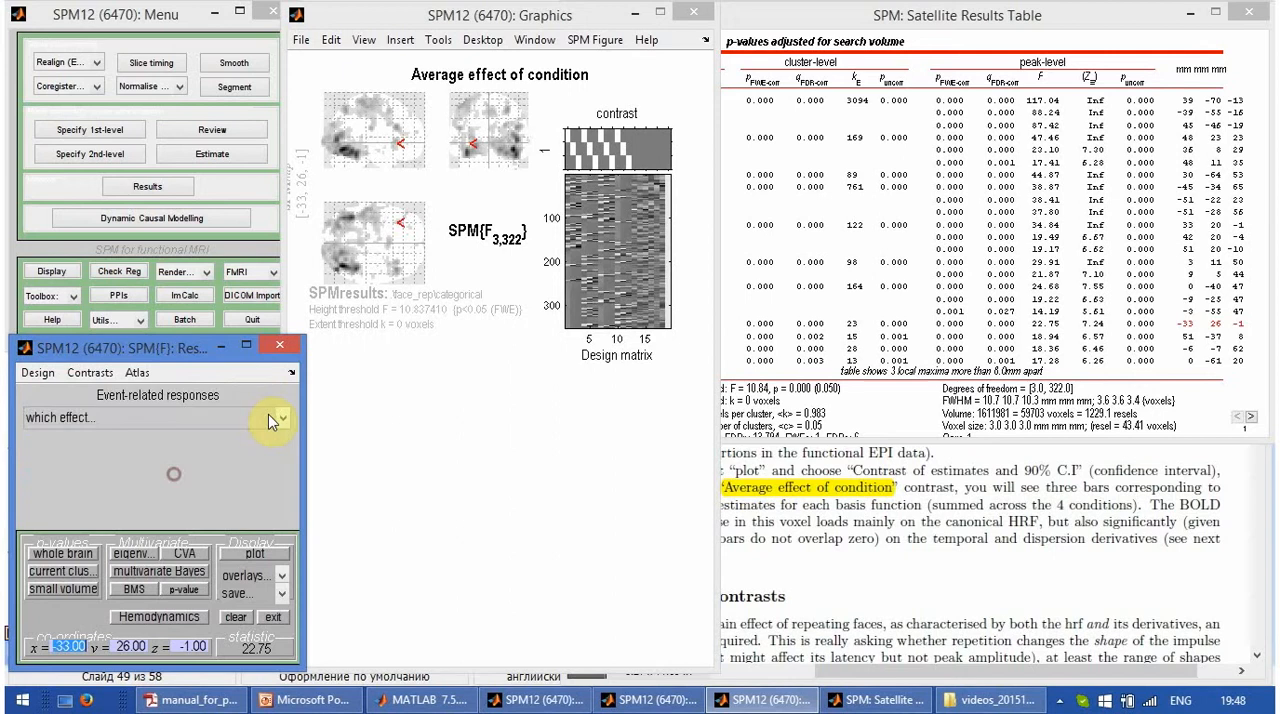
{"action": "left_click", "coordinate": [268, 418]}
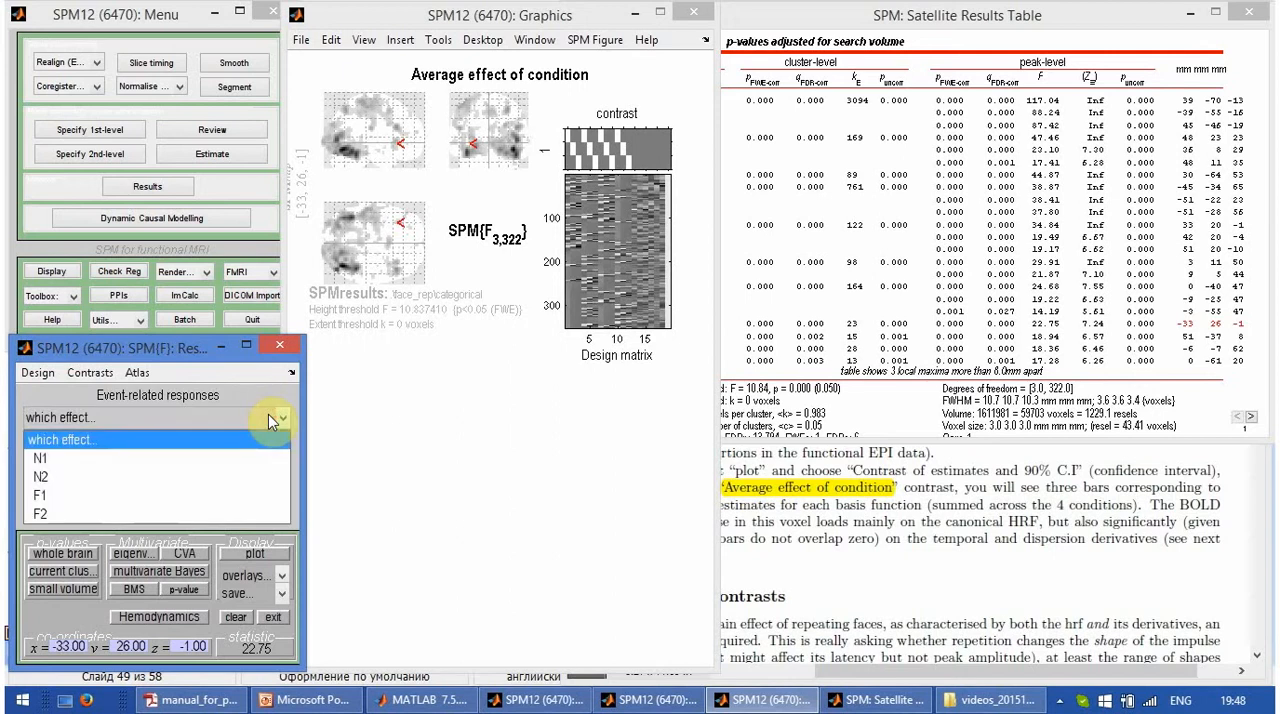
{"action": "left_click", "coordinate": [222, 463]}
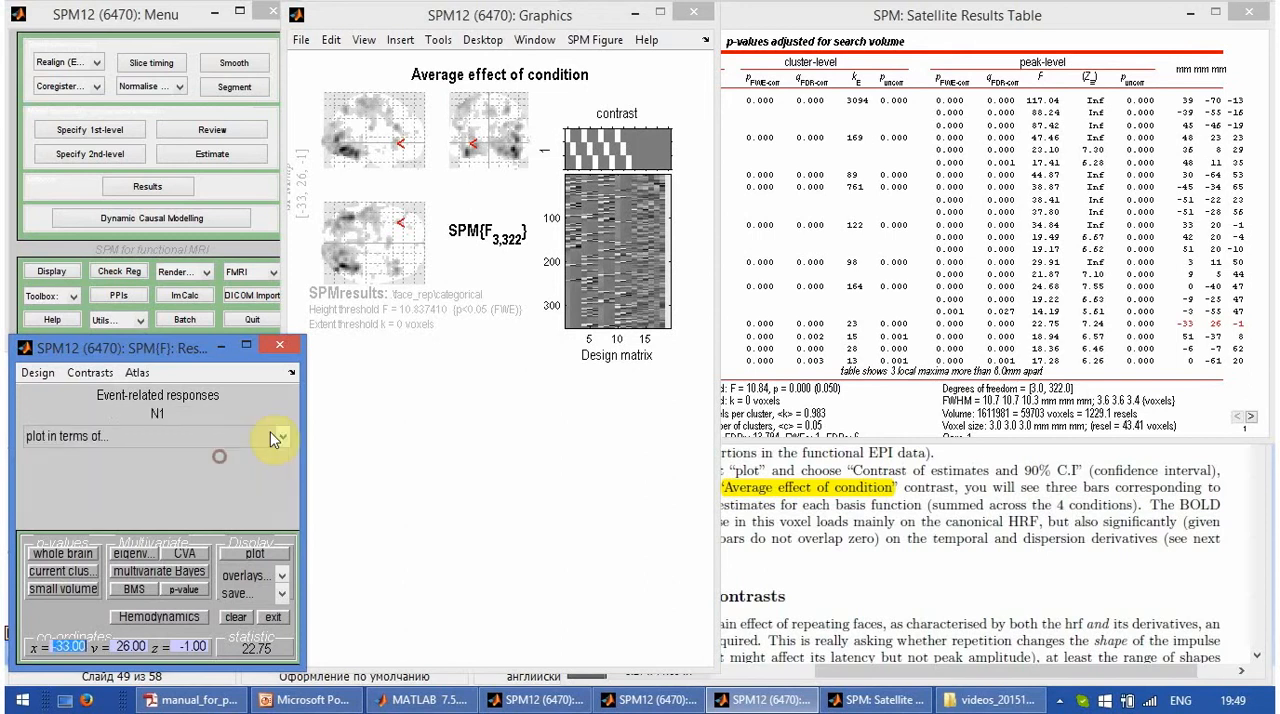
{"action": "left_click", "coordinate": [270, 435]}
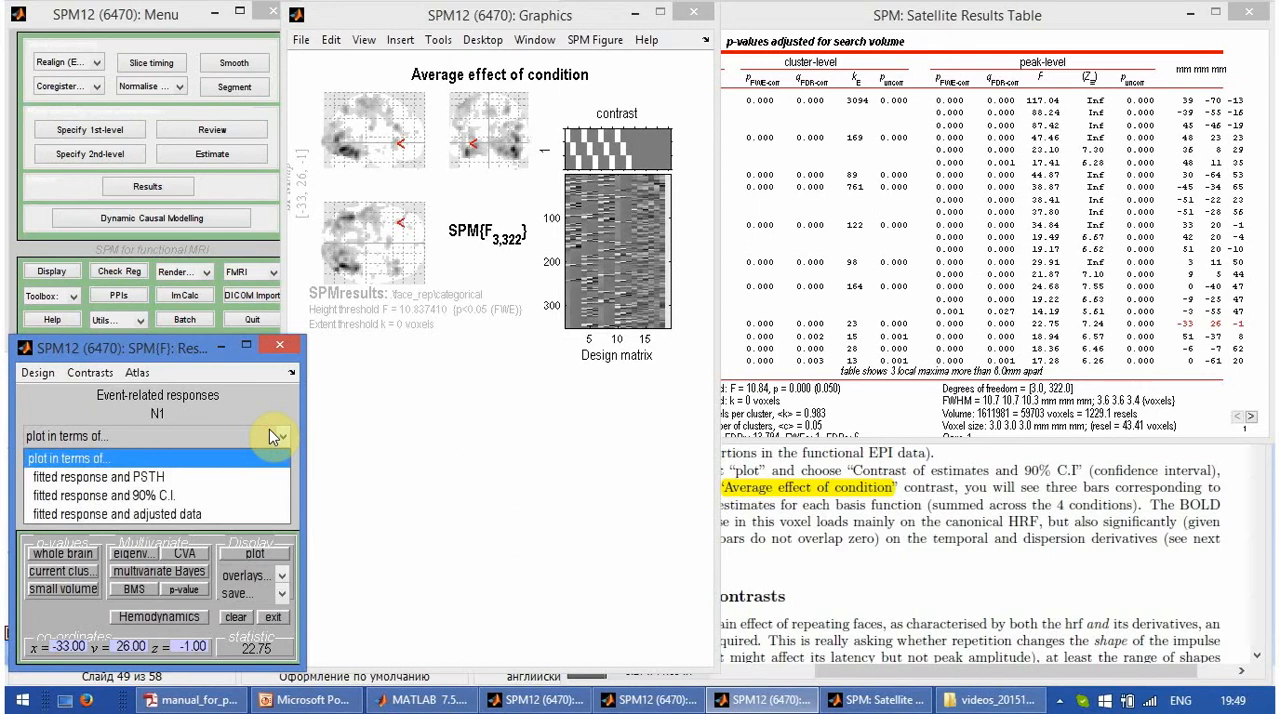
{"action": "left_click", "coordinate": [197, 497]}
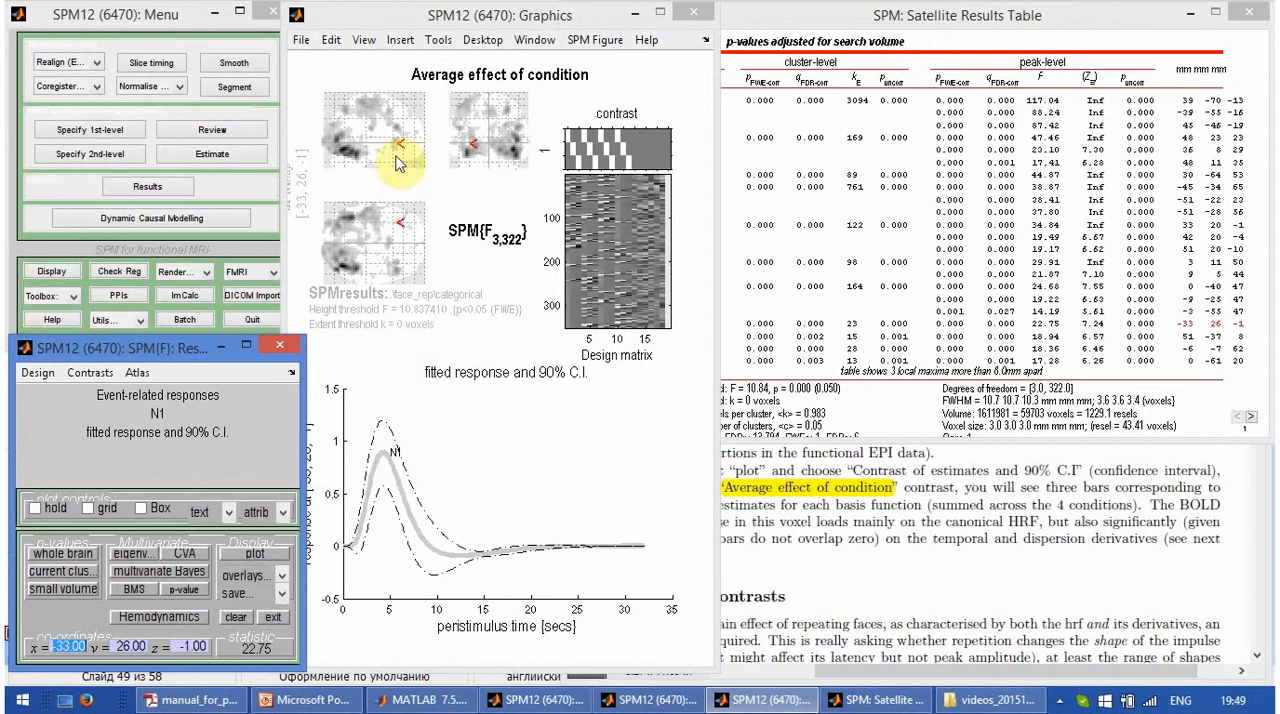
- Hold the current N1 response plot and add the fitted response of the 39, -70, -13 peak to it
{"action": "left_click", "coordinate": [36, 508]}
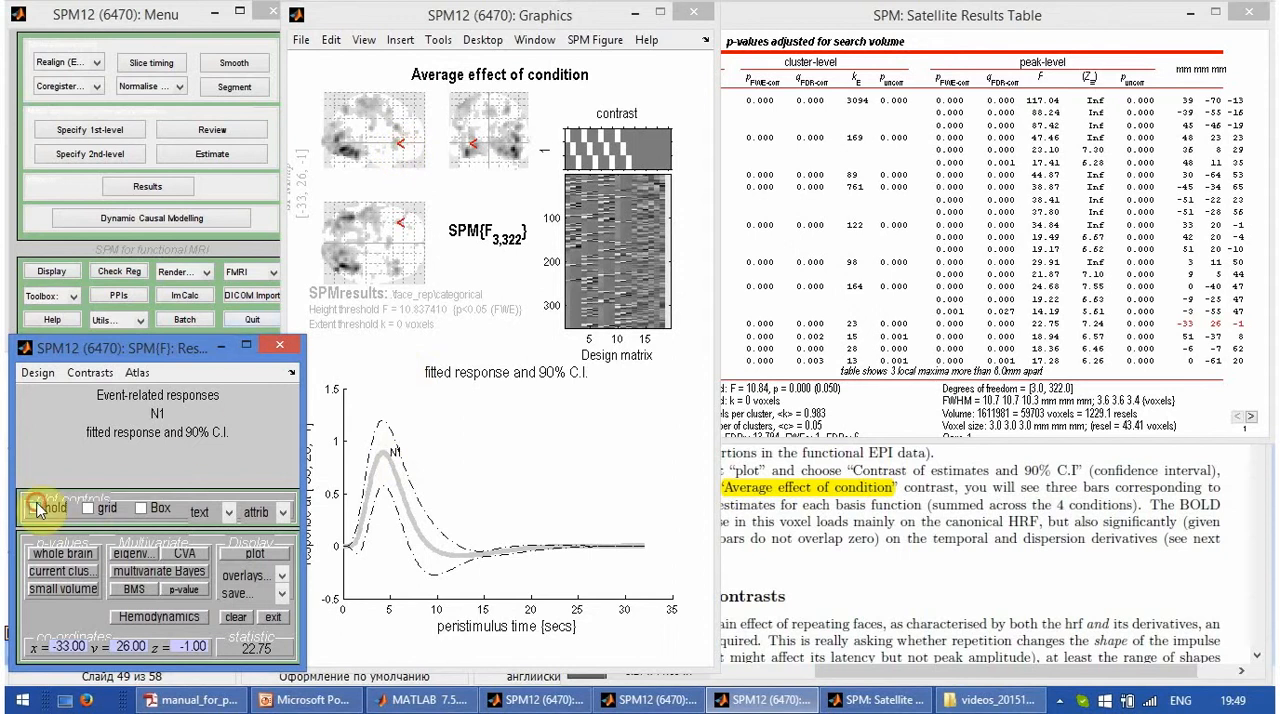
{"action": "left_click", "coordinate": [42, 508]}
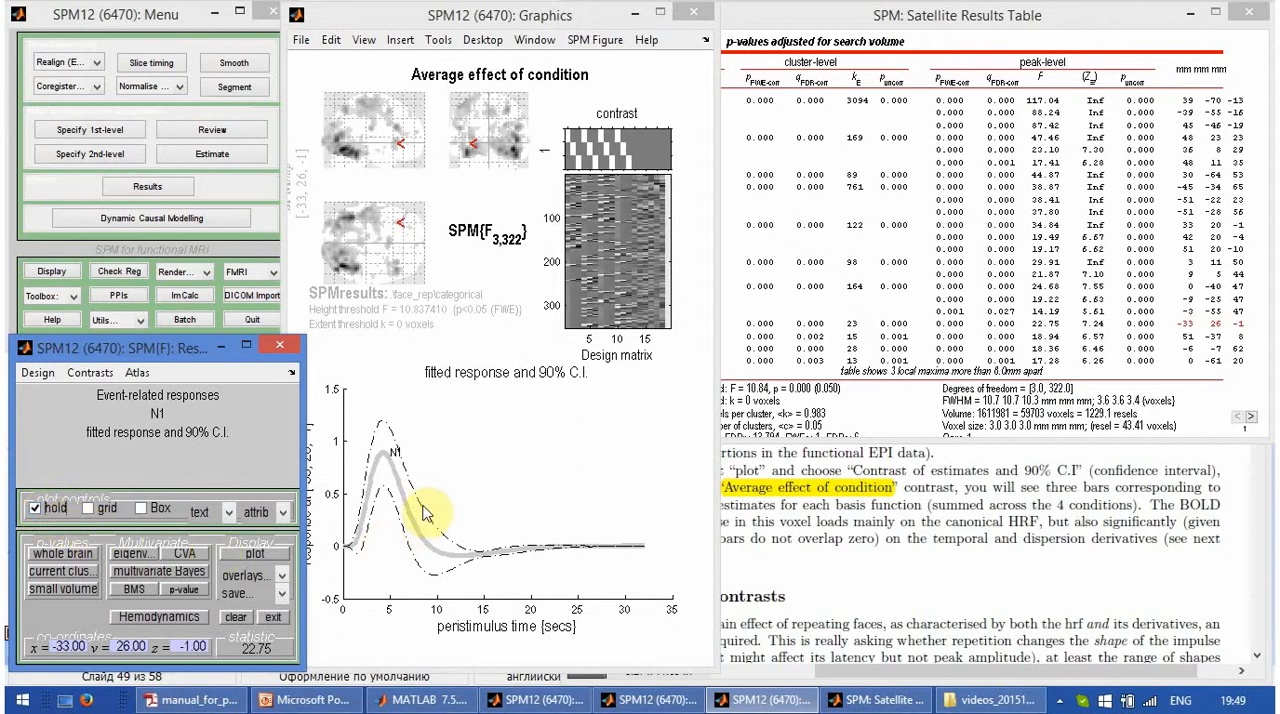
{"action": "left_click", "coordinate": [1220, 102]}
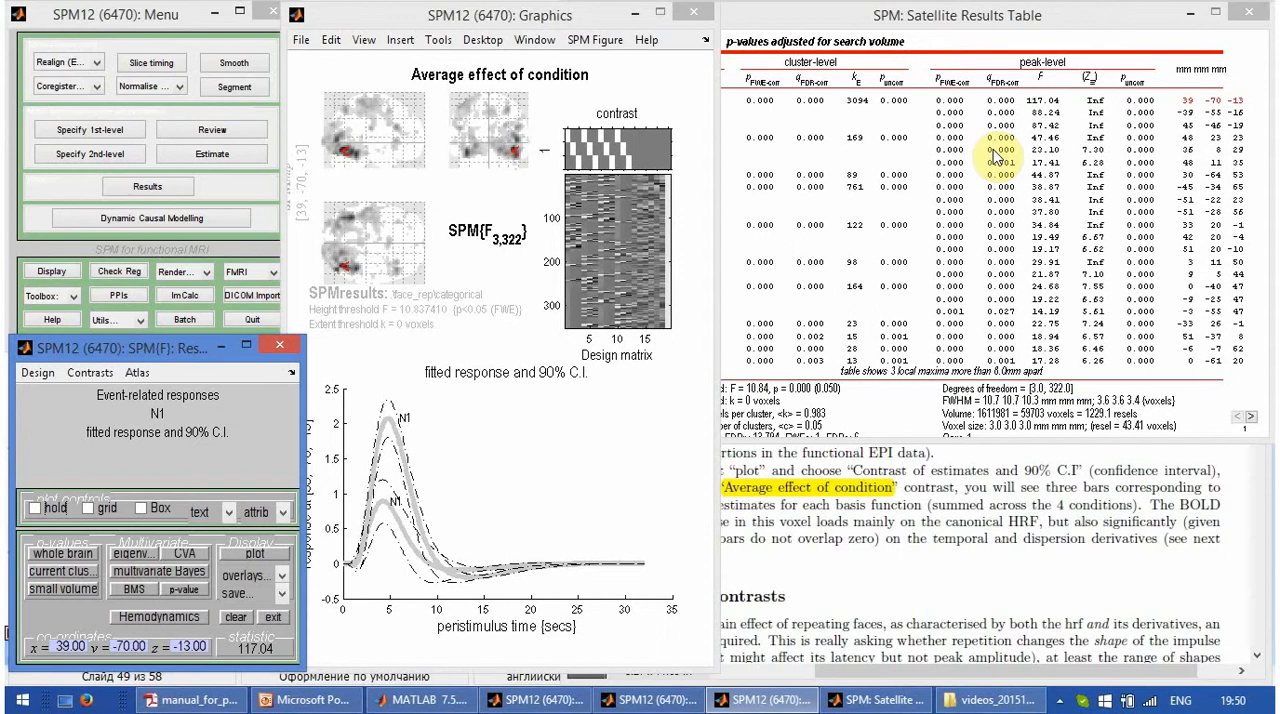
- Plot the event-related response for N1 at 39, -70, -13 as fitted response and PSTH
{"action": "left_click", "coordinate": [251, 553]}
{"action": "left_click", "coordinate": [267, 398]}
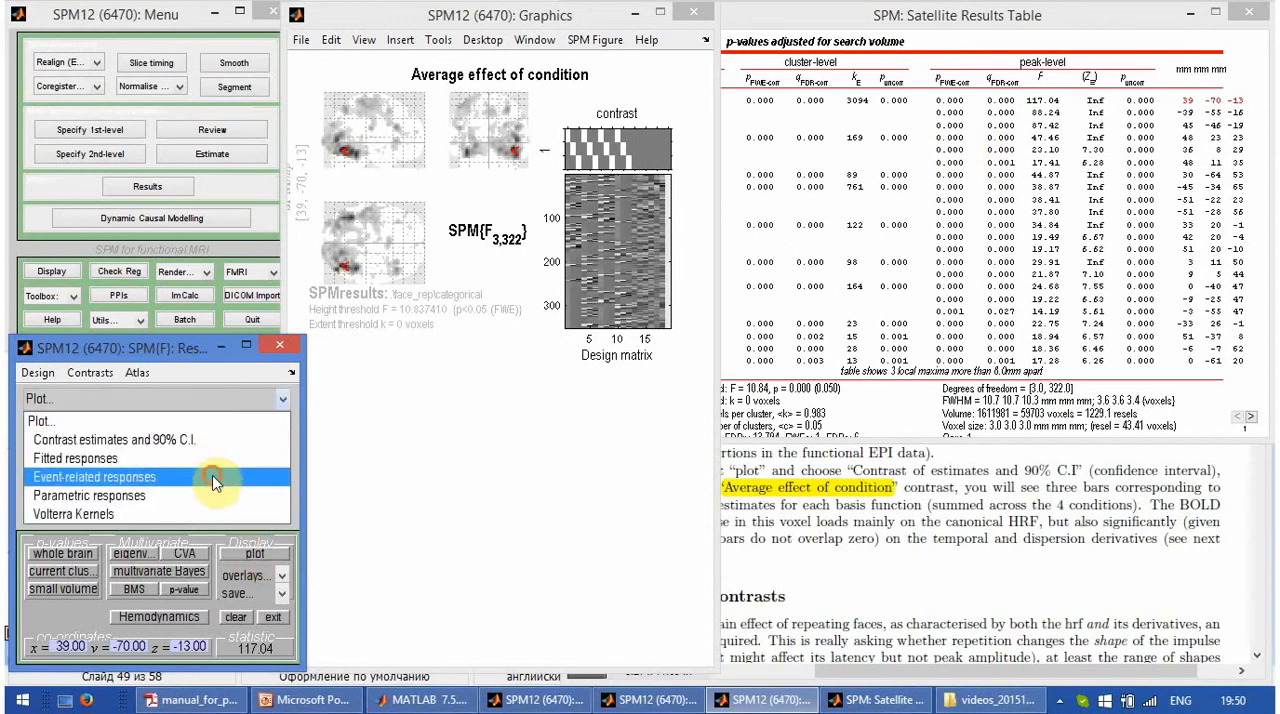
{"action": "left_click", "coordinate": [212, 476]}
{"action": "left_click", "coordinate": [267, 416]}
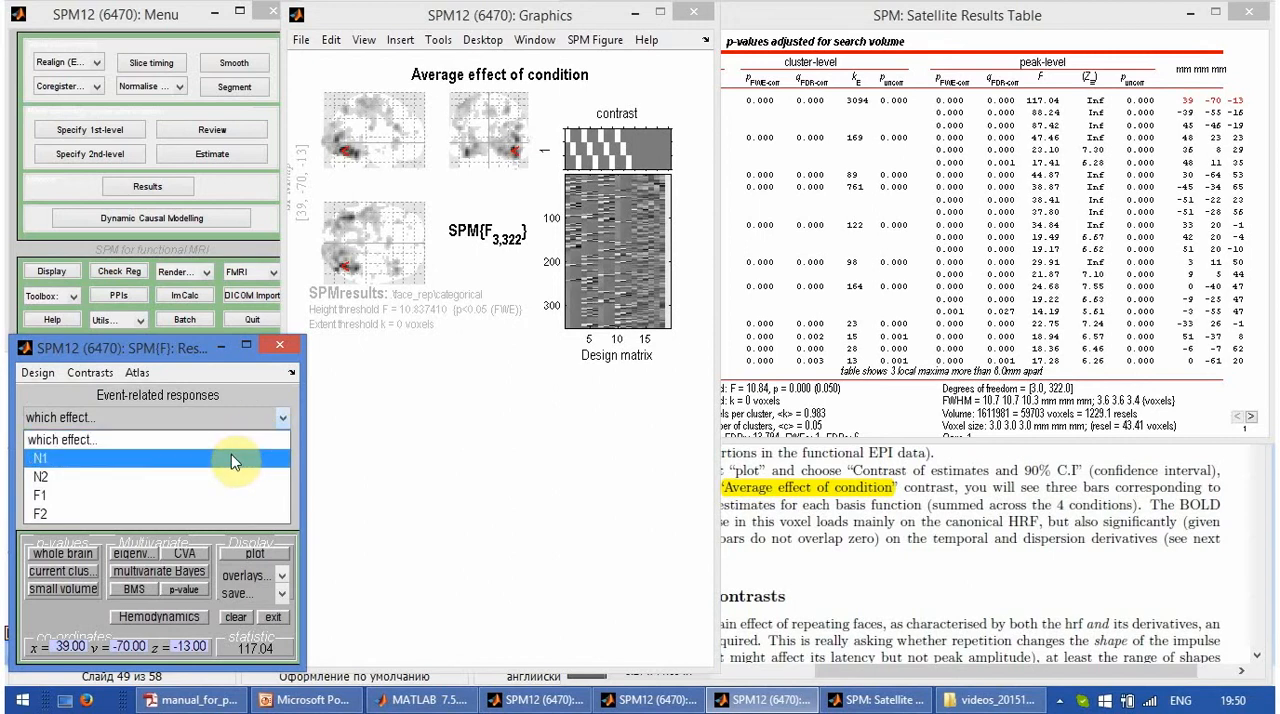
{"action": "left_click", "coordinate": [231, 454]}
{"action": "left_click", "coordinate": [267, 432]}
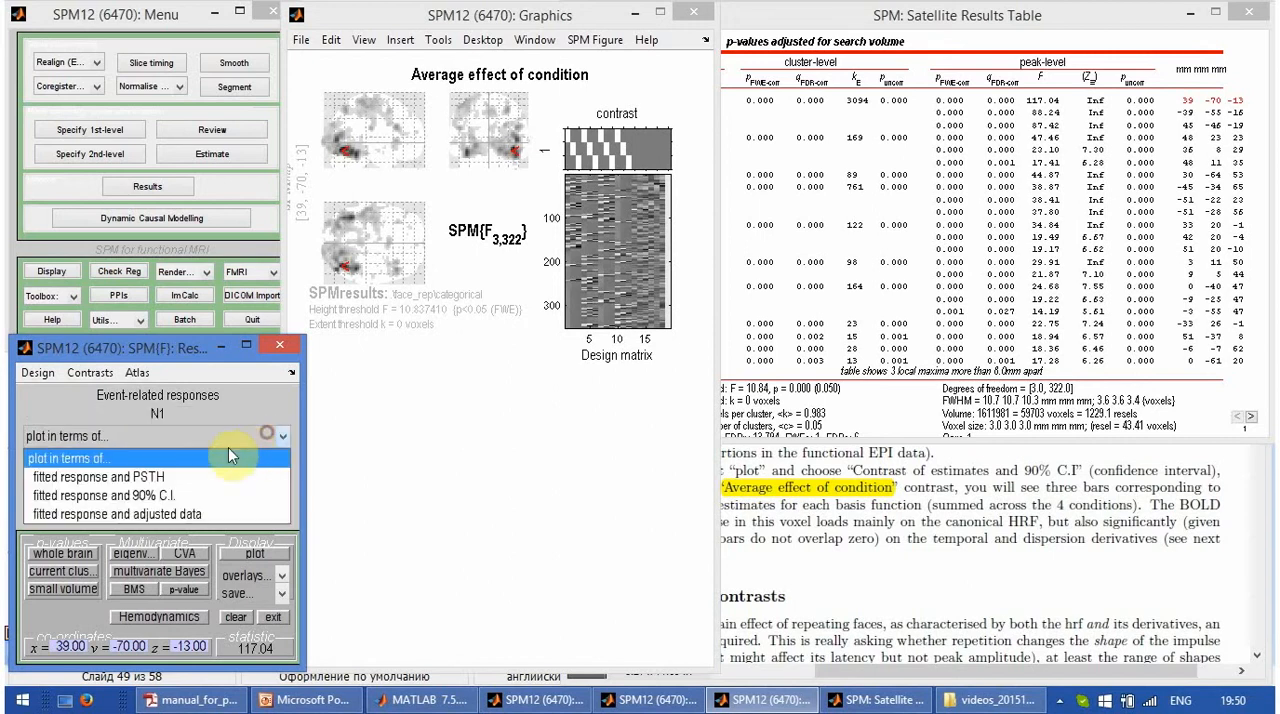
{"action": "left_click", "coordinate": [220, 477]}
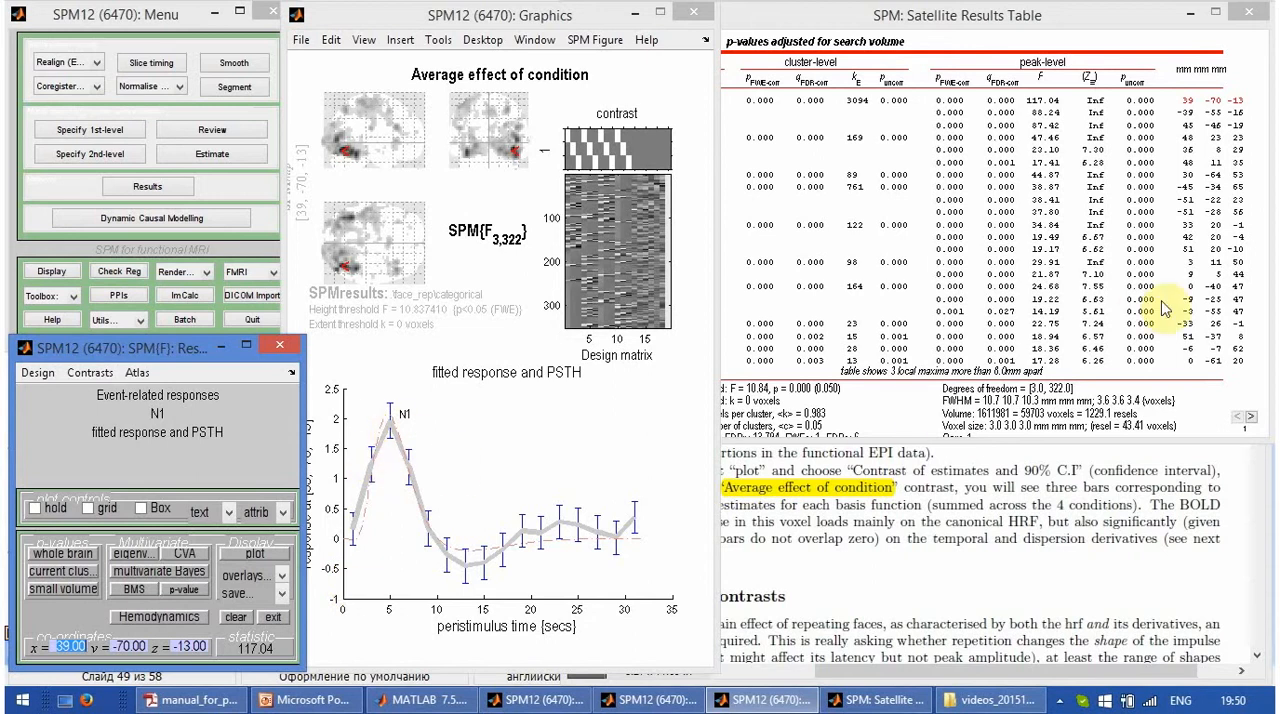
- Show the PSTH plot for the -33, 26, -1 peak, hold it, and add the 39, -70, -13 peak for comparison
{"action": "left_click", "coordinate": [1210, 332]}
{"action": "left_click", "coordinate": [1210, 332]}
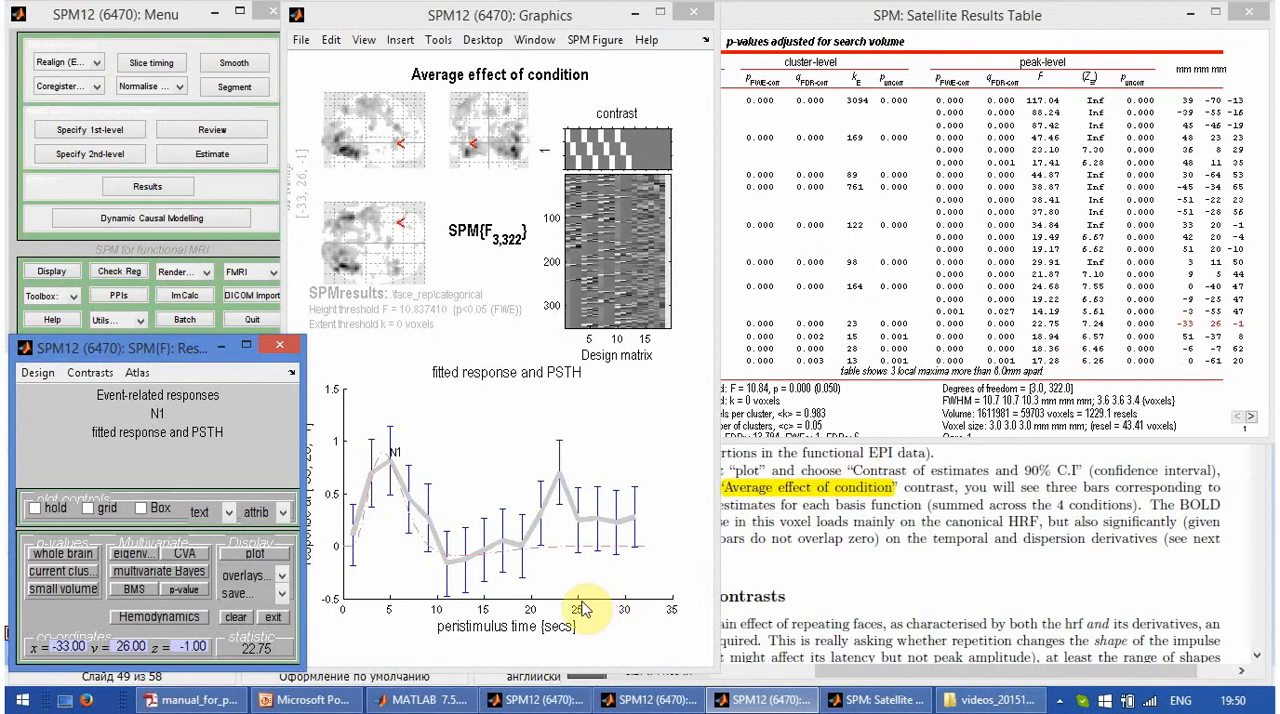
{"action": "left_click", "coordinate": [36, 509]}
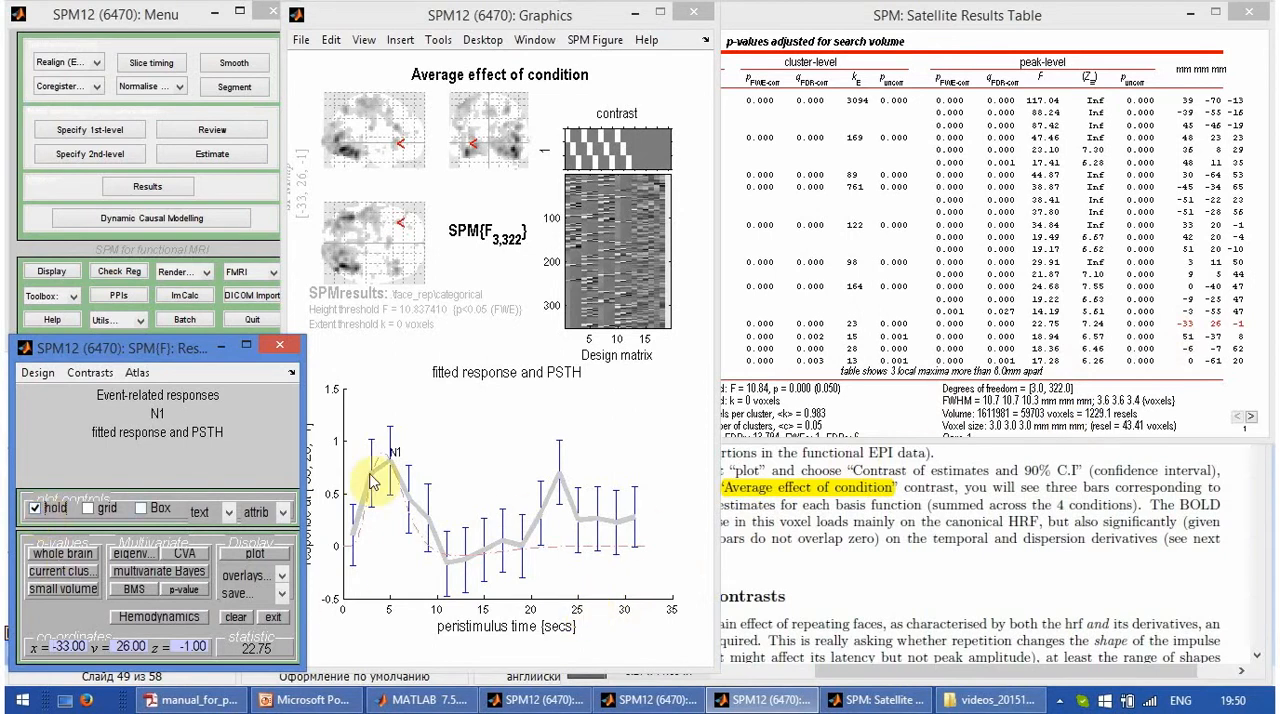
{"action": "left_click", "coordinate": [1216, 102]}
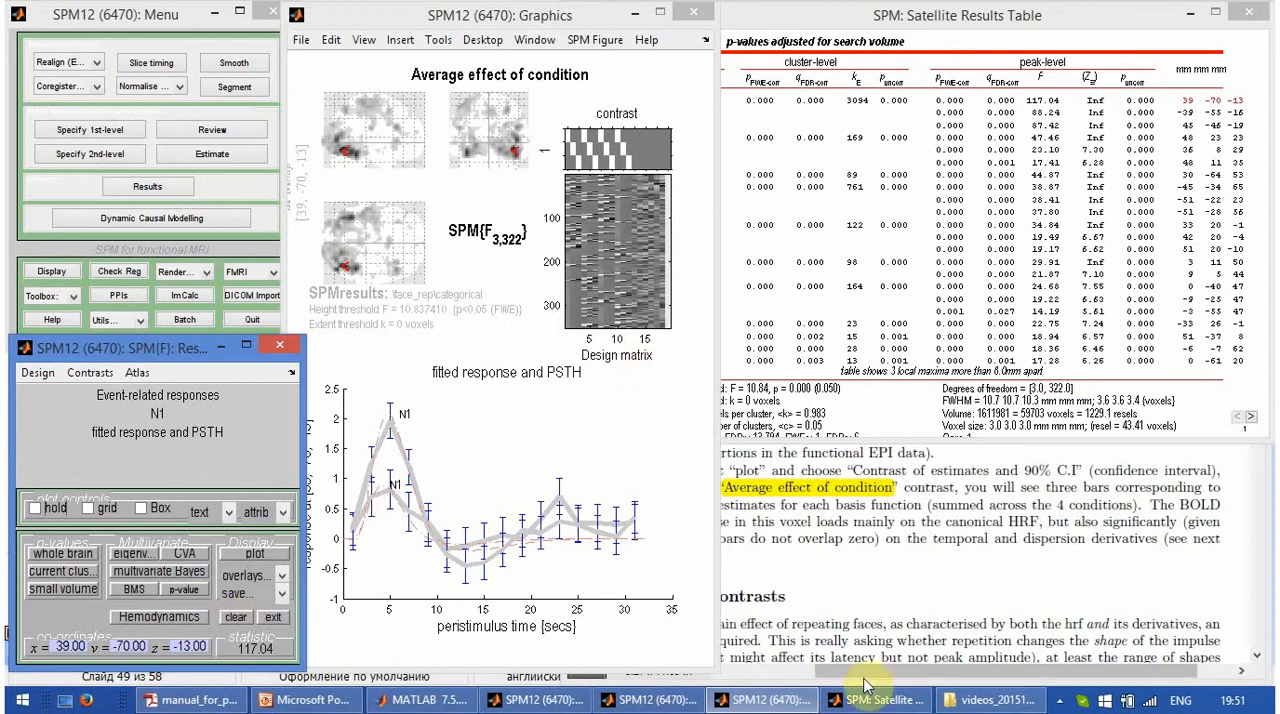
{"action": "left_click", "coordinate": [1059, 700]}
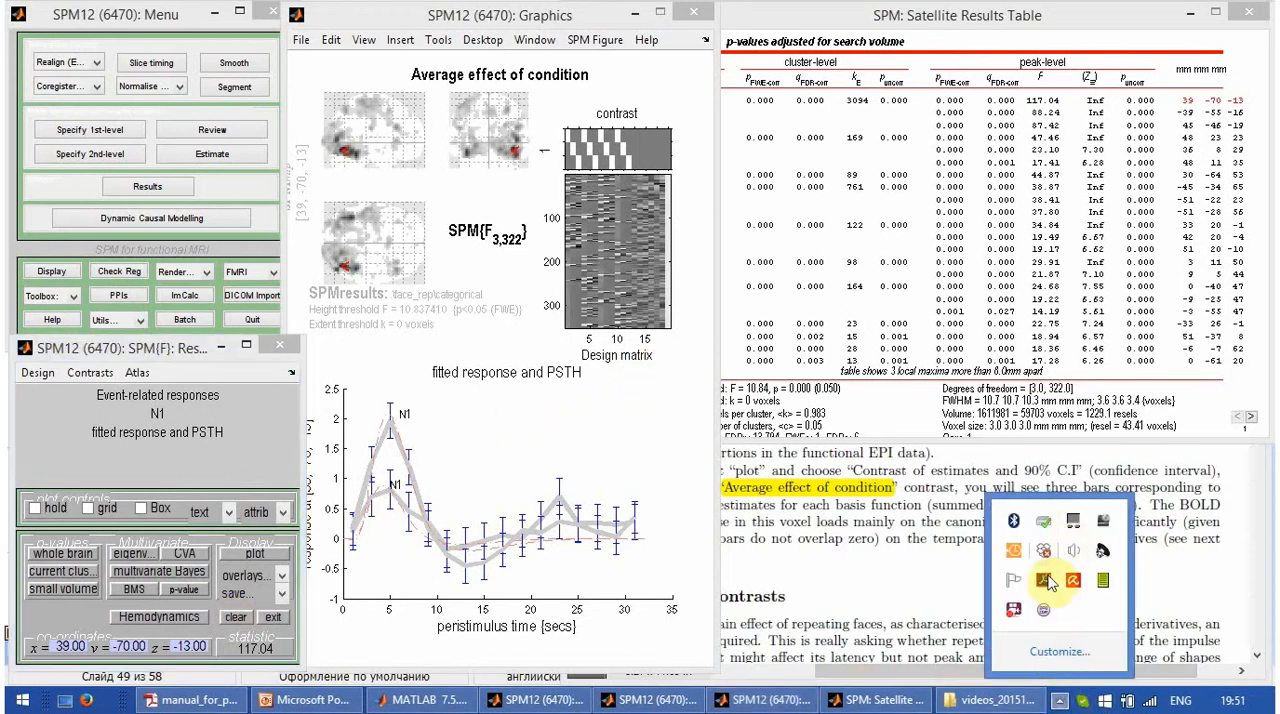
{"action": "right_click", "coordinate": [1015, 612]}
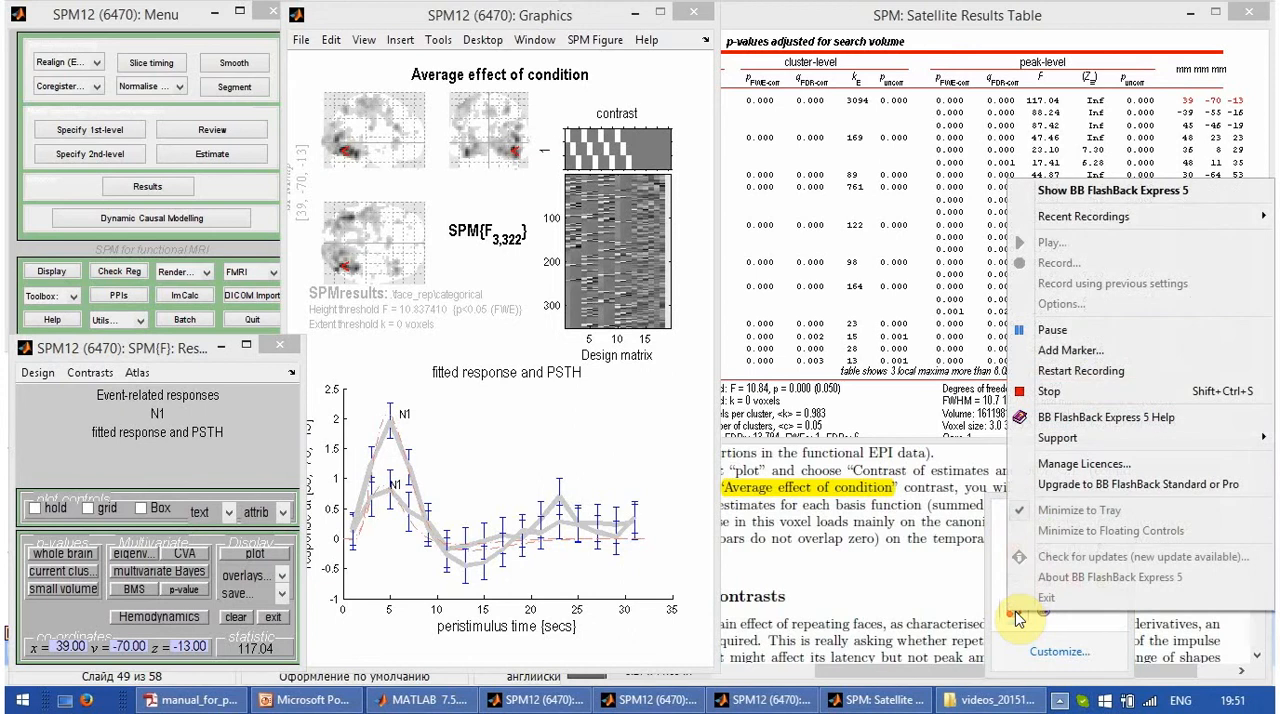
{"action": "left_click", "coordinate": [1057, 334]}
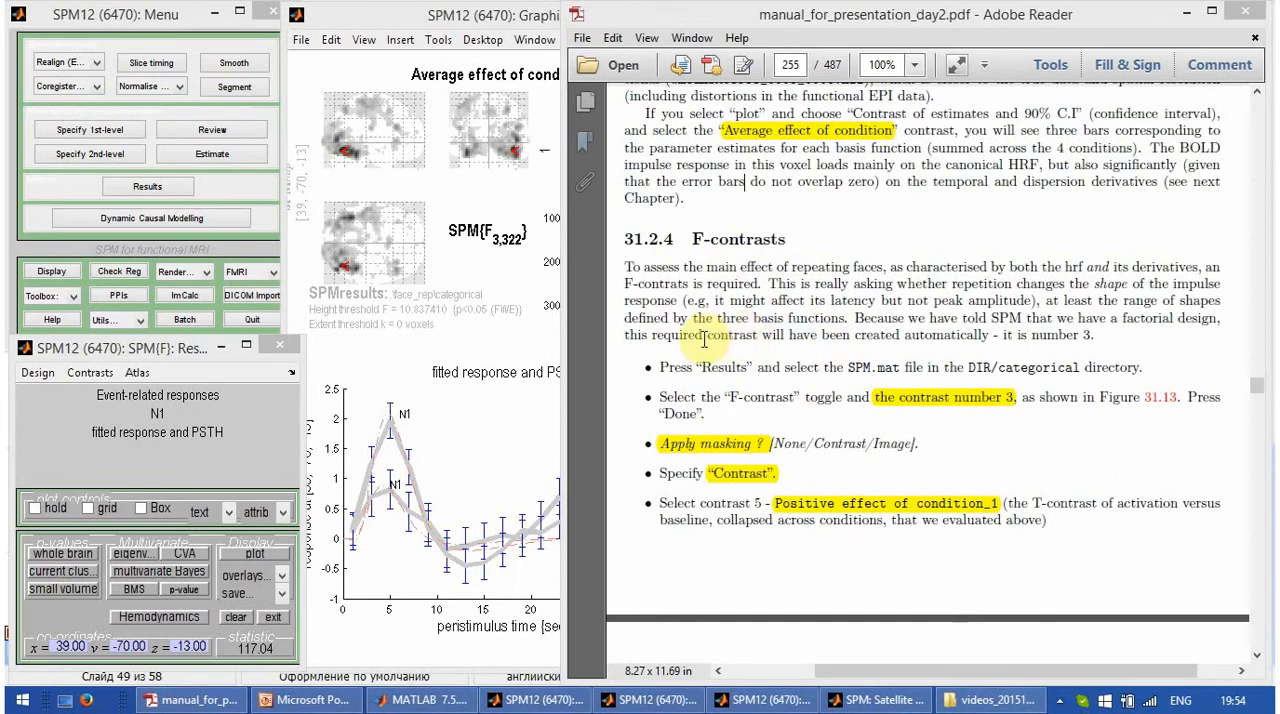
- Following the manual's F-contrasts section, open the results of SPM.mat from C:\data_fmri\face_rep\categorical
{"action": "left_click", "coordinate": [786, 240]}
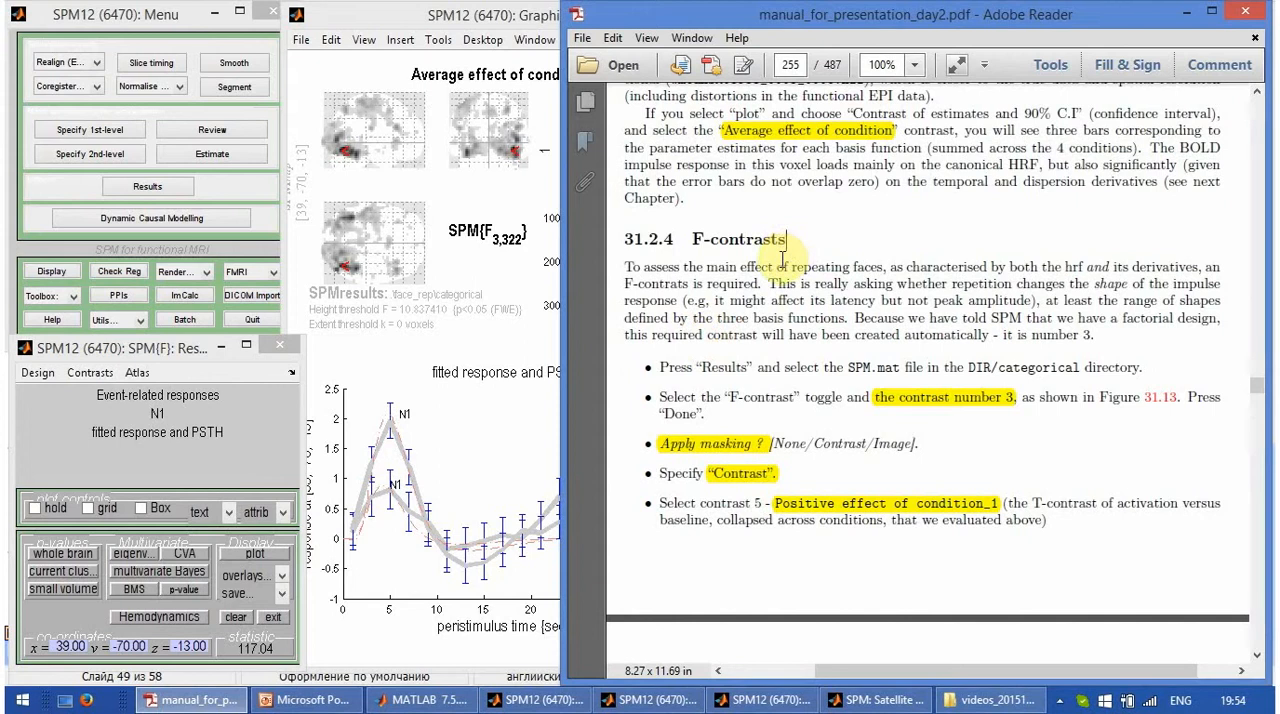
{"action": "scroll", "coordinate": [783, 258], "scroll_direction": "down", "scroll_amount": 1}
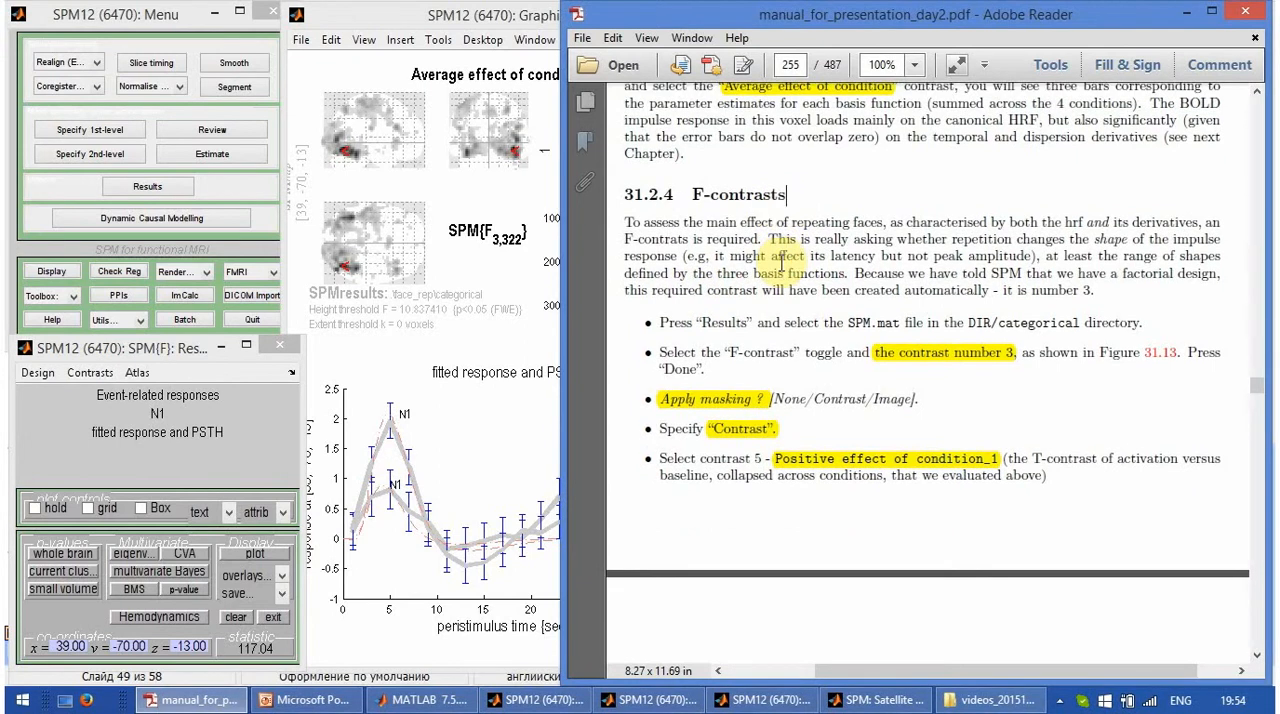
{"action": "scroll", "coordinate": [783, 258], "scroll_direction": "down", "scroll_amount": 1}
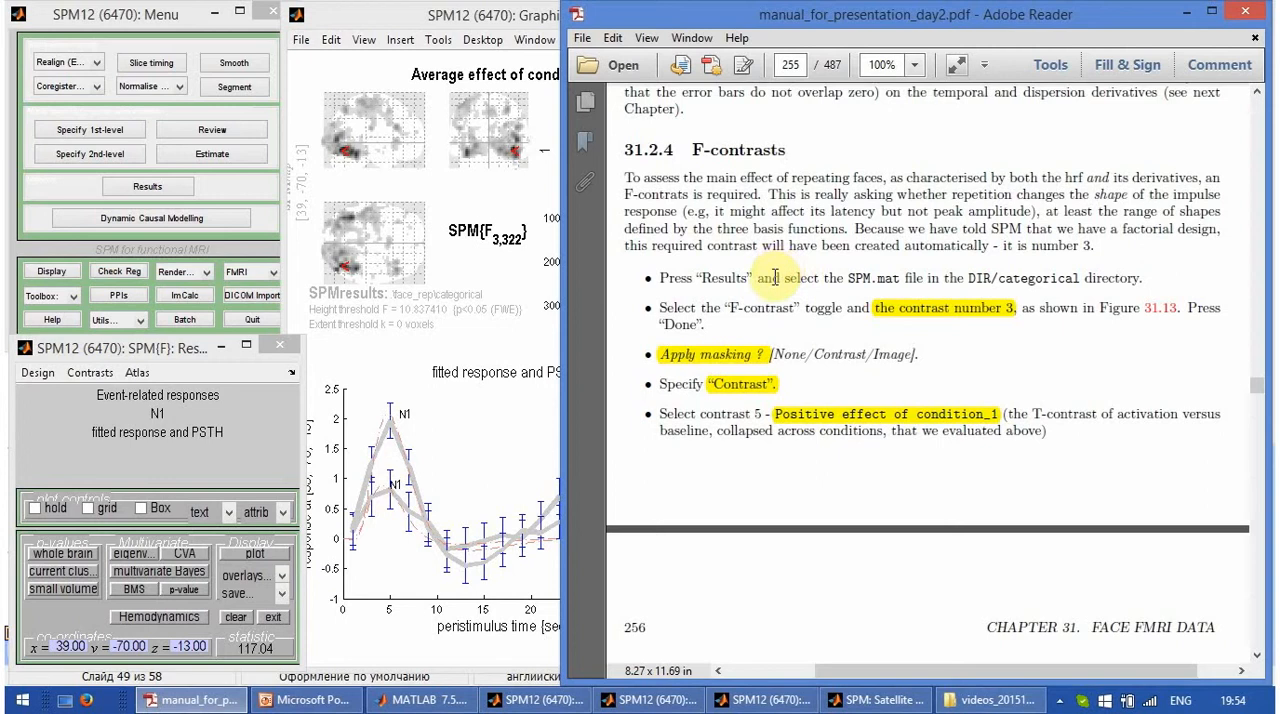
{"action": "left_click", "coordinate": [150, 186]}
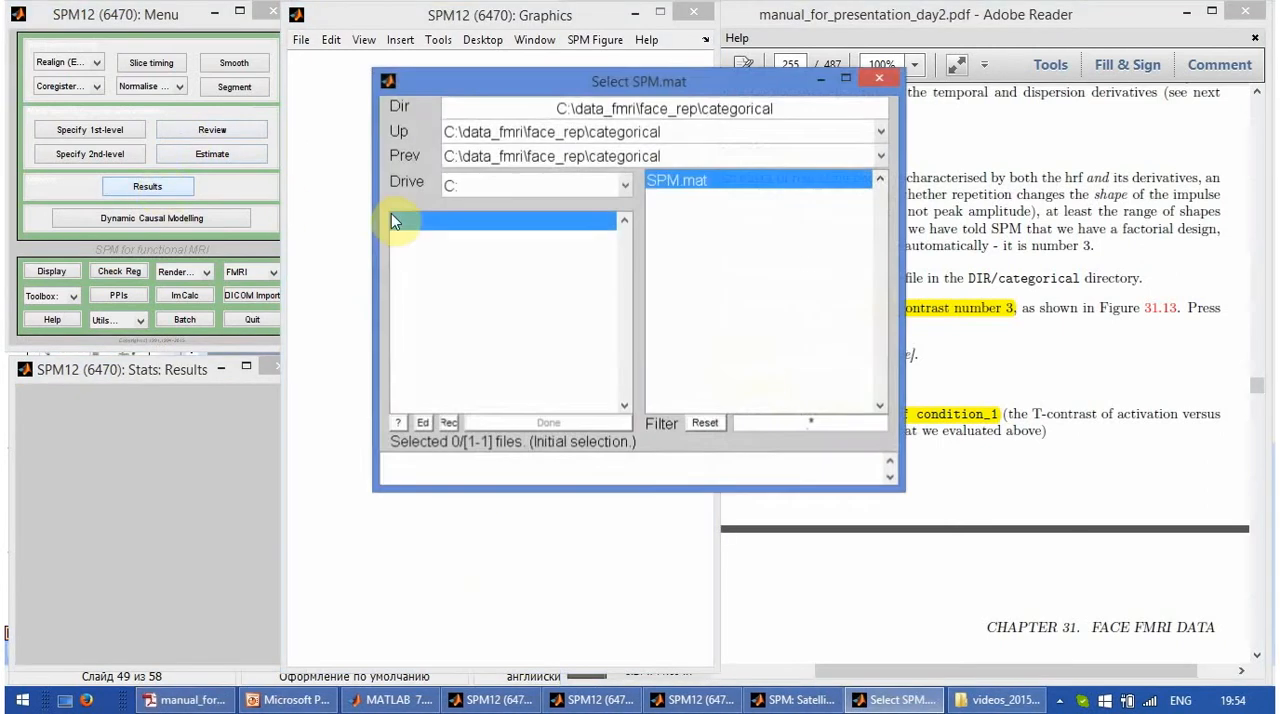
{"action": "left_click", "coordinate": [752, 182]}
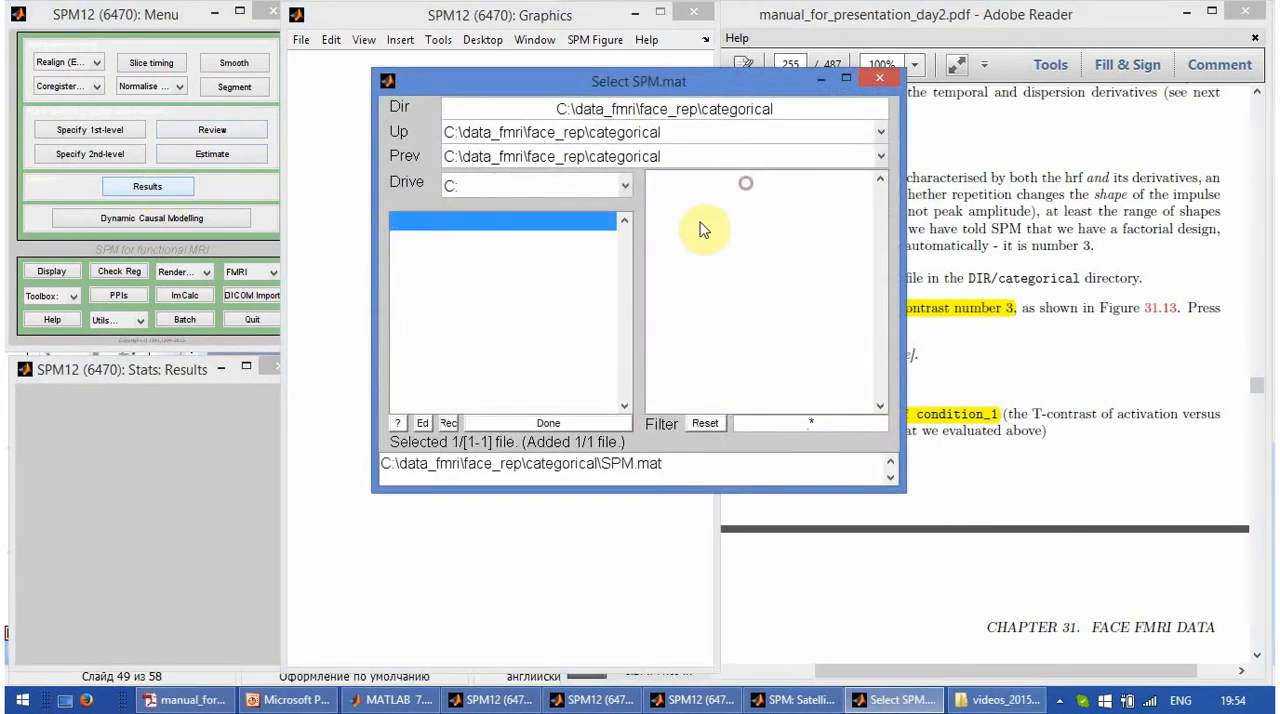
{"action": "left_click", "coordinate": [548, 423]}
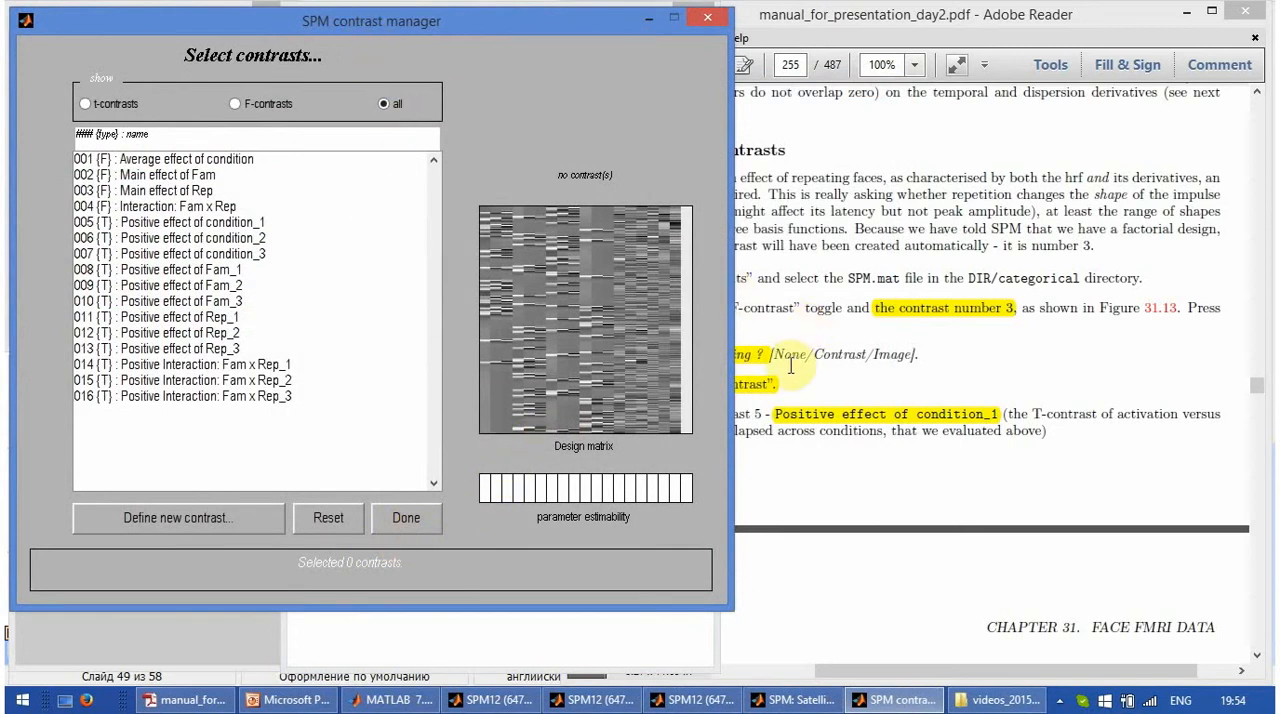
- Choose F-contrast 003, Main effect of Rep, for the results and narrow the PDF manual window beside the contrast manager
{"action": "left_click", "coordinate": [270, 104]}
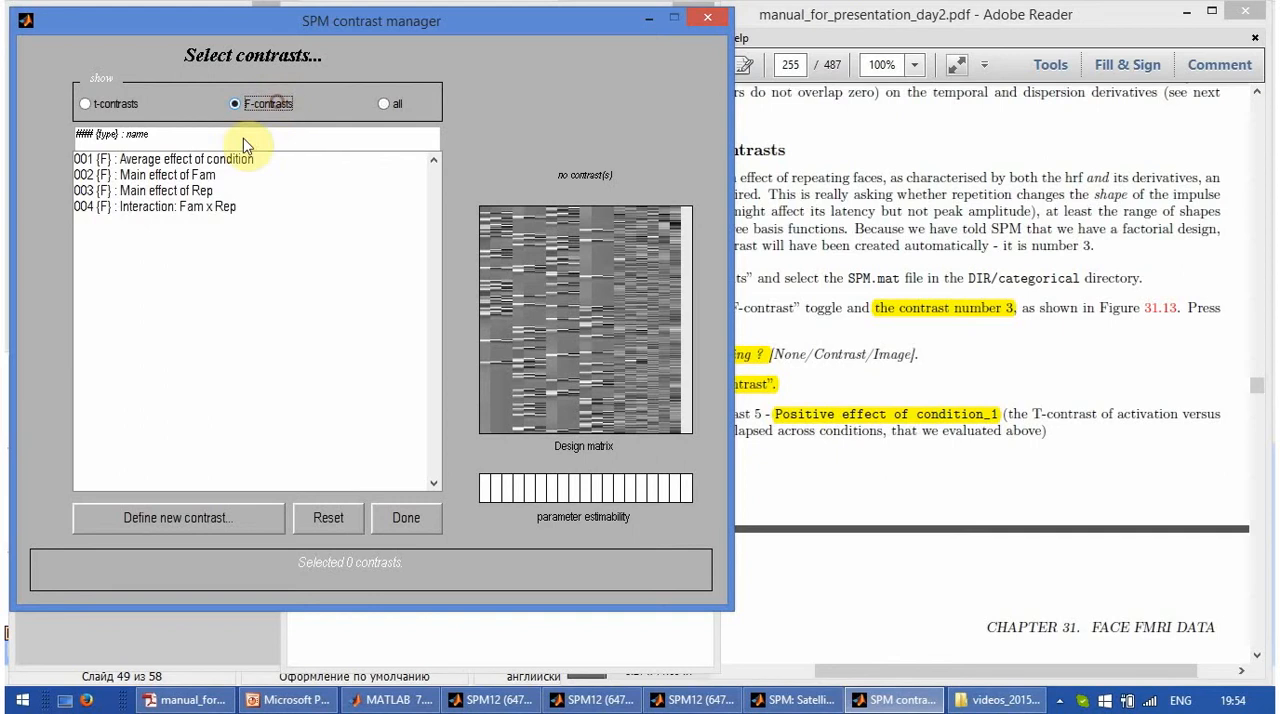
{"action": "left_click", "coordinate": [192, 191]}
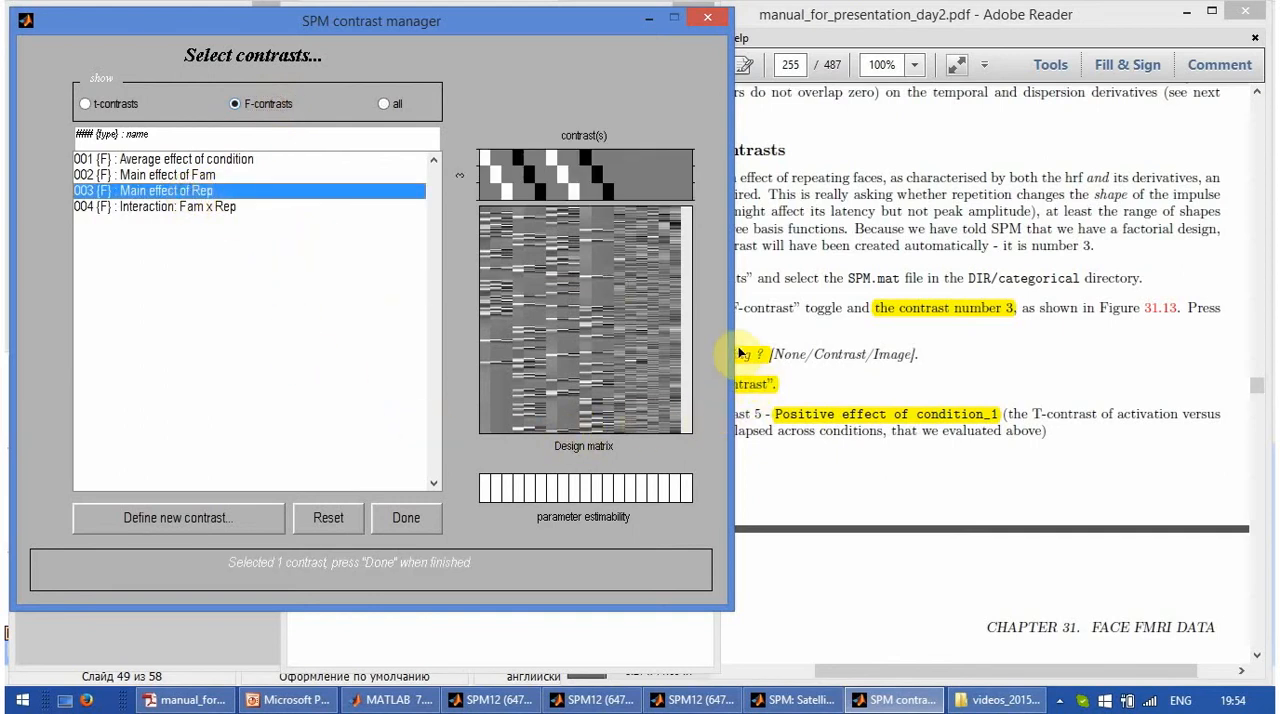
{"action": "mouse_move", "coordinate": [825, 20]}
{"action": "left_mouse_down"}
{"action": "mouse_move", "coordinate": [913, 15]}
{"action": "mouse_move", "coordinate": [795, 8]}
{"action": "mouse_move", "coordinate": [830, 6]}
{"action": "mouse_move", "coordinate": [815, 1]}
{"action": "left_mouse_up"}
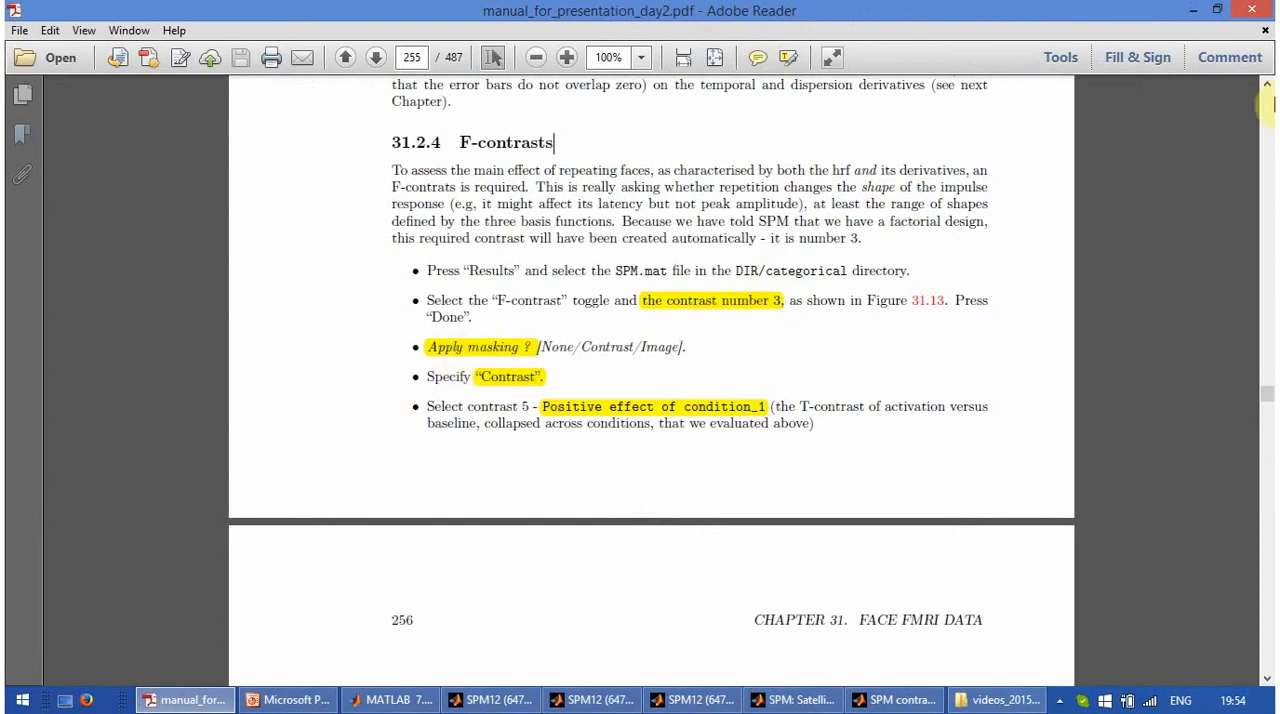
{"action": "left_click", "coordinate": [1217, 9]}
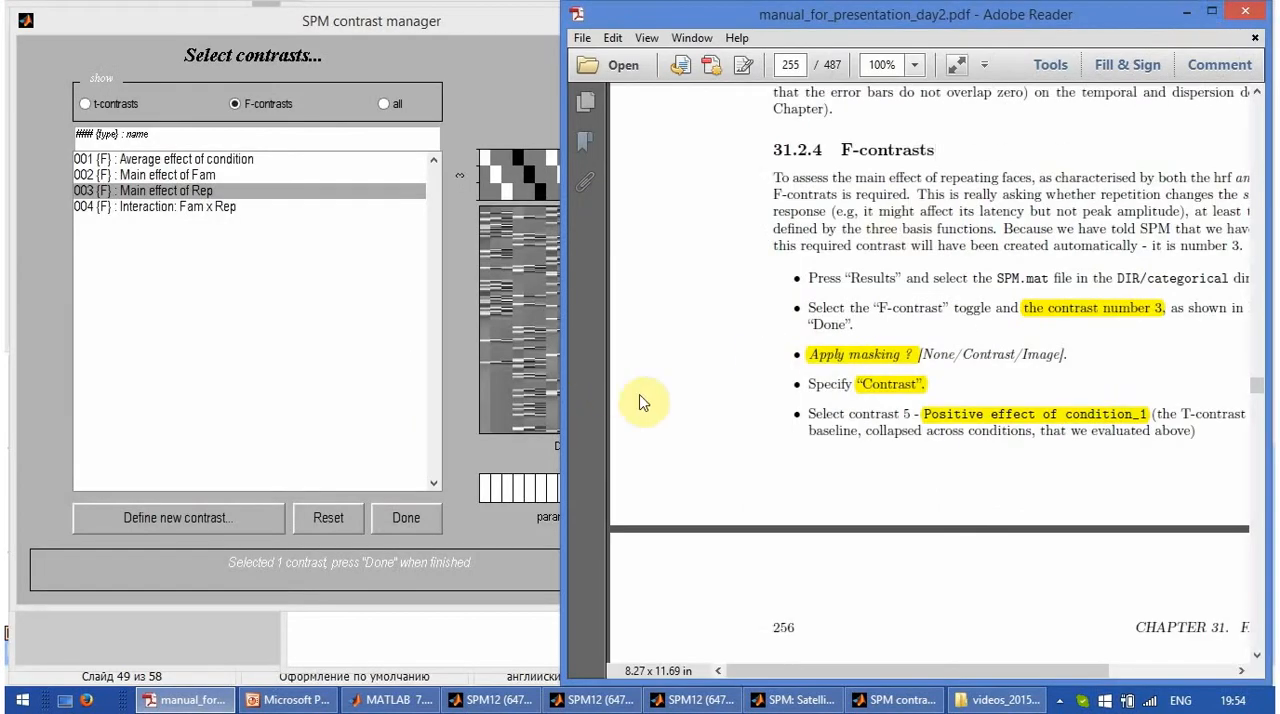
{"action": "left_click_drag", "start_coordinate": [560, 425], "coordinate": [643, 421]}
{"action": "left_click_drag", "start_coordinate": [880, 670], "coordinate": [954, 666]}
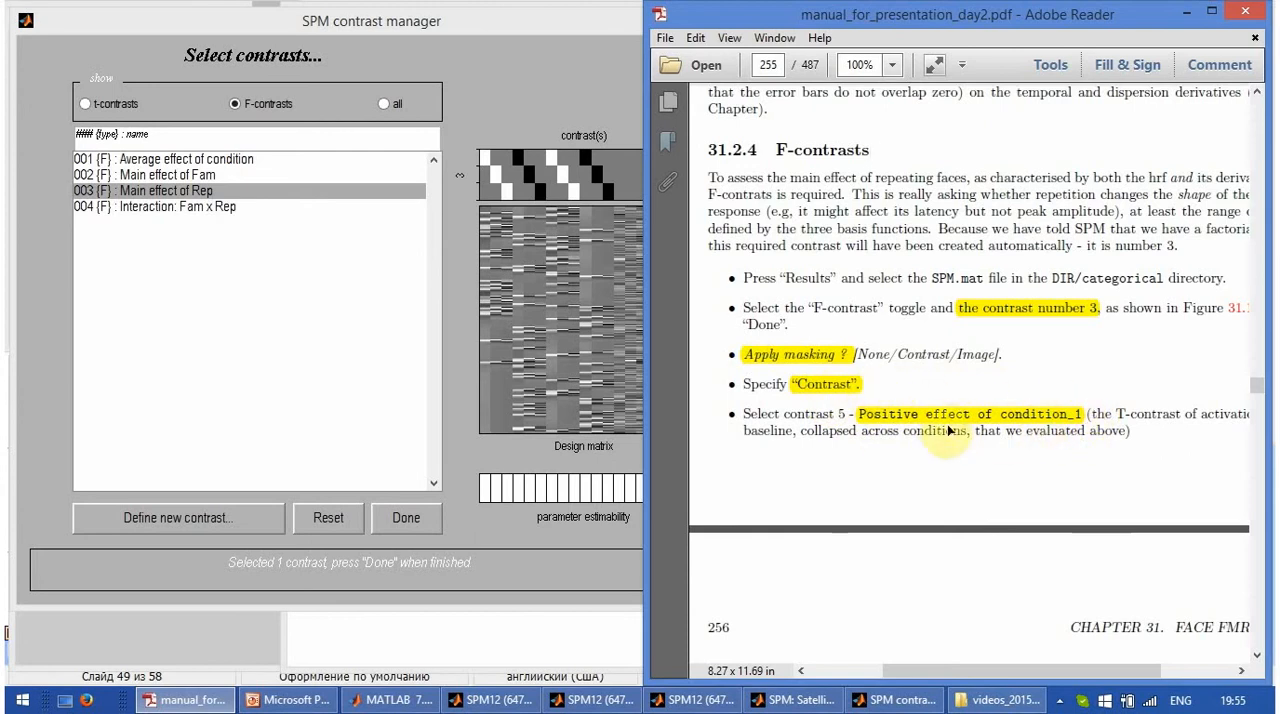
{"action": "left_click", "coordinate": [411, 521]}
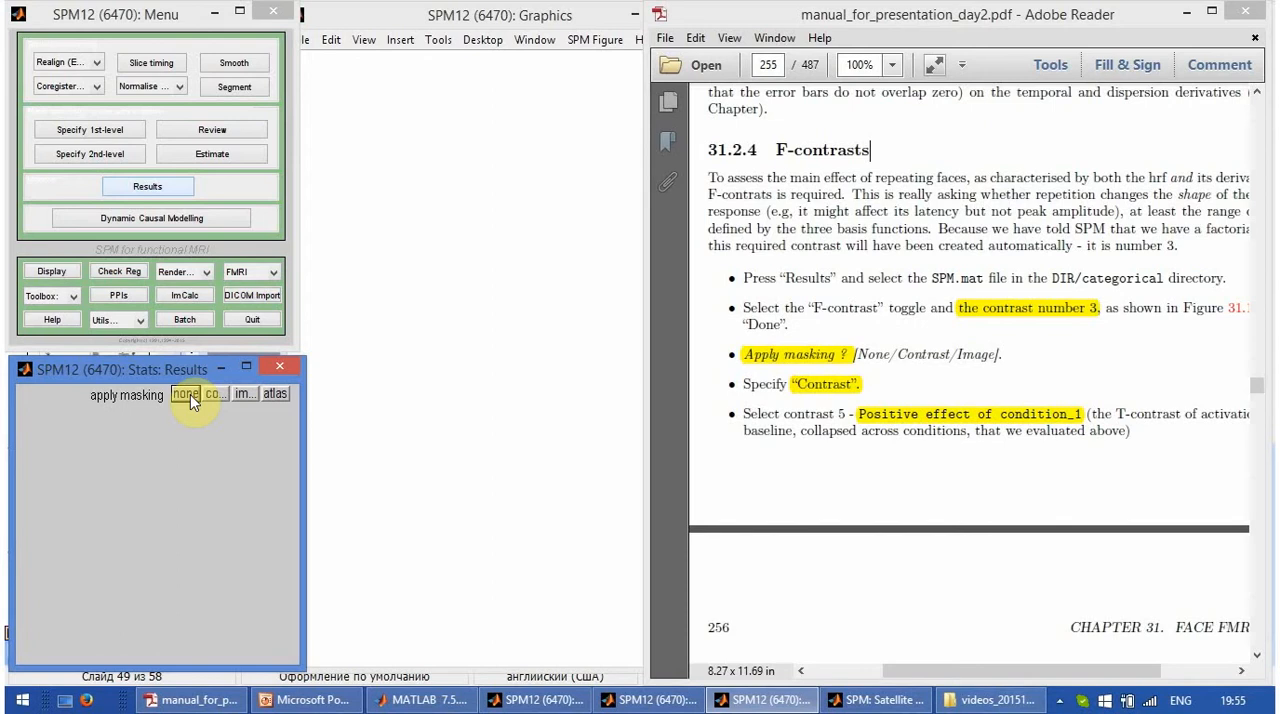
- Apply an inclusive contrast mask using 005, Positive effect of condition_1, with an uncorrected mask p-value of 0.001
{"action": "left_click", "coordinate": [214, 394]}
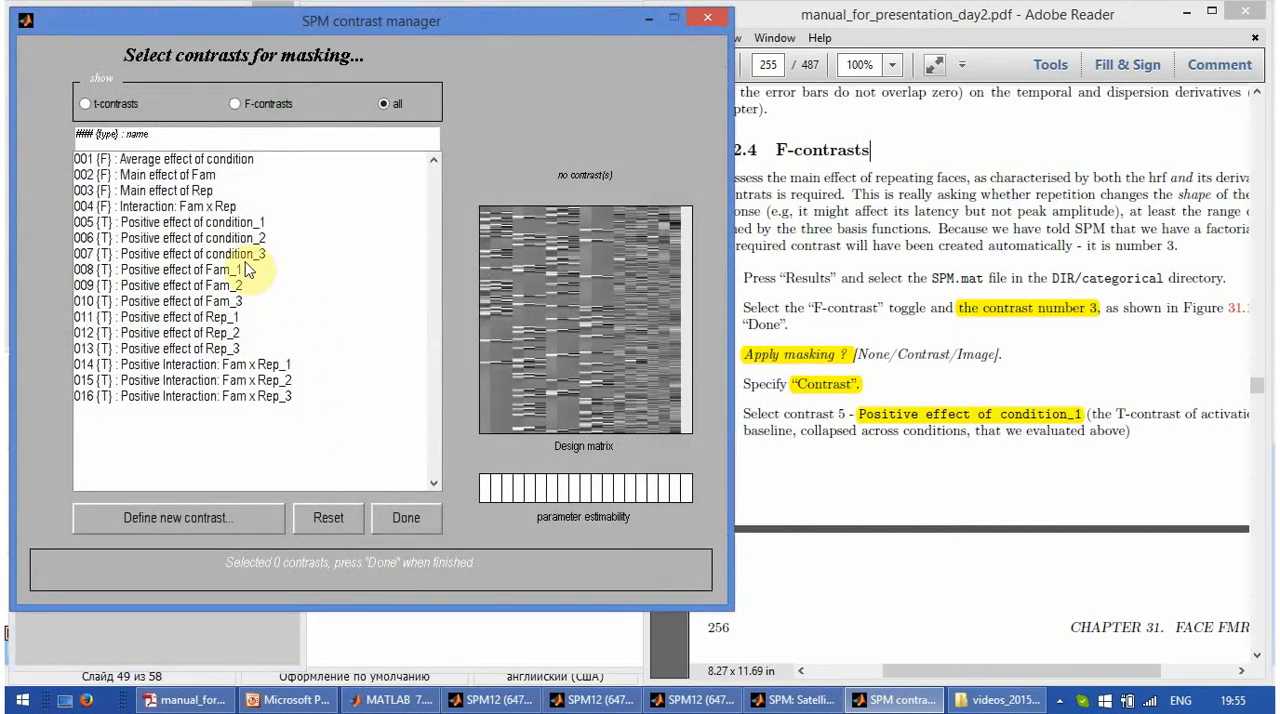
{"action": "left_click", "coordinate": [236, 225]}
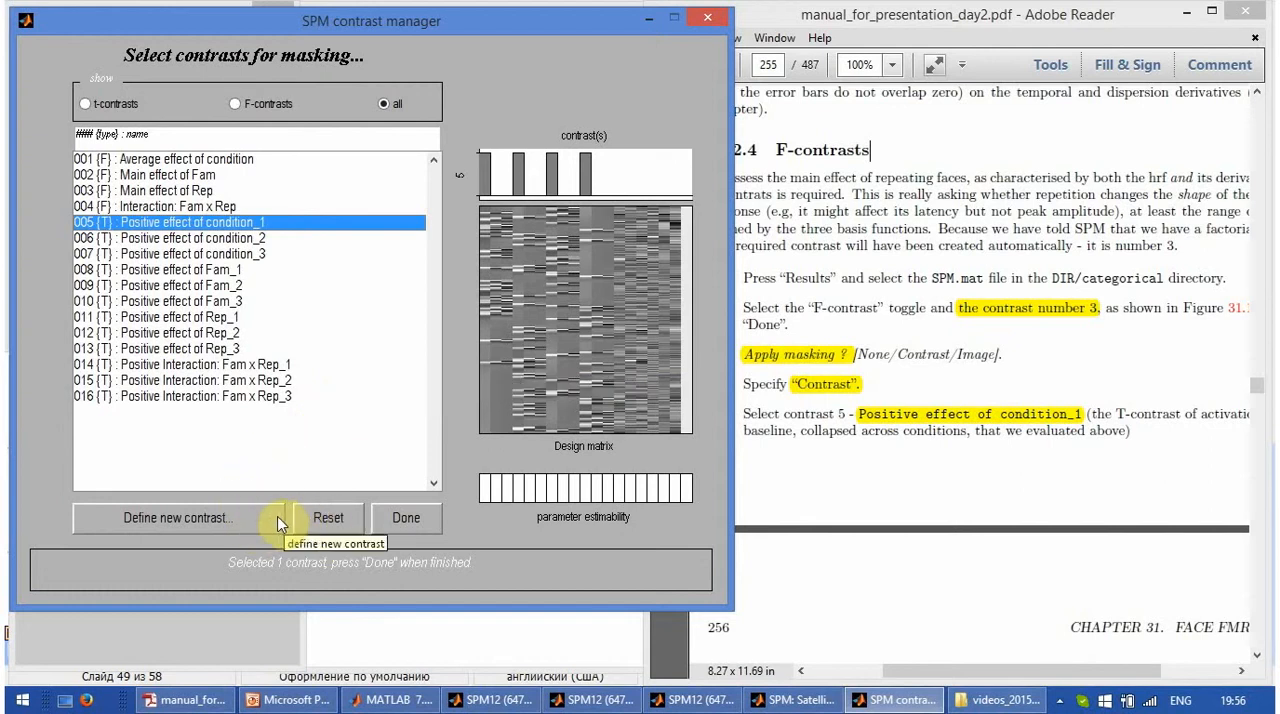
{"action": "left_click", "coordinate": [420, 530]}
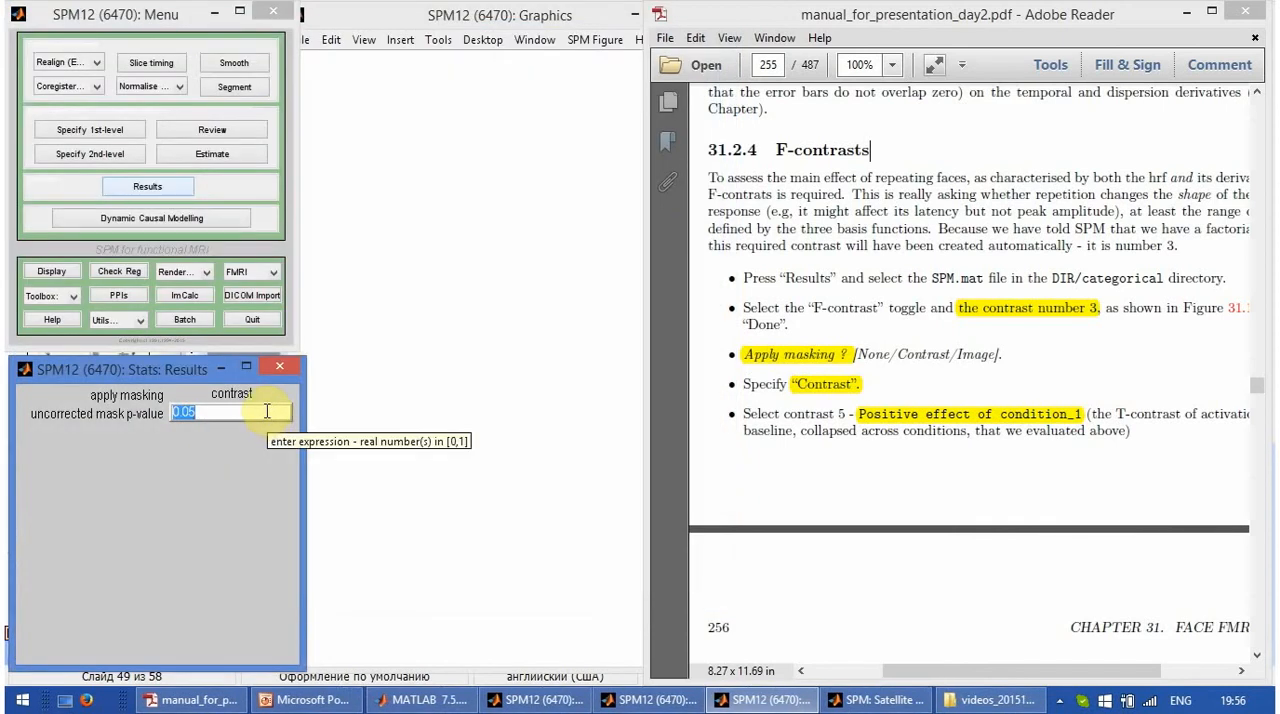
{"action": "left_click", "coordinate": [265, 410]}
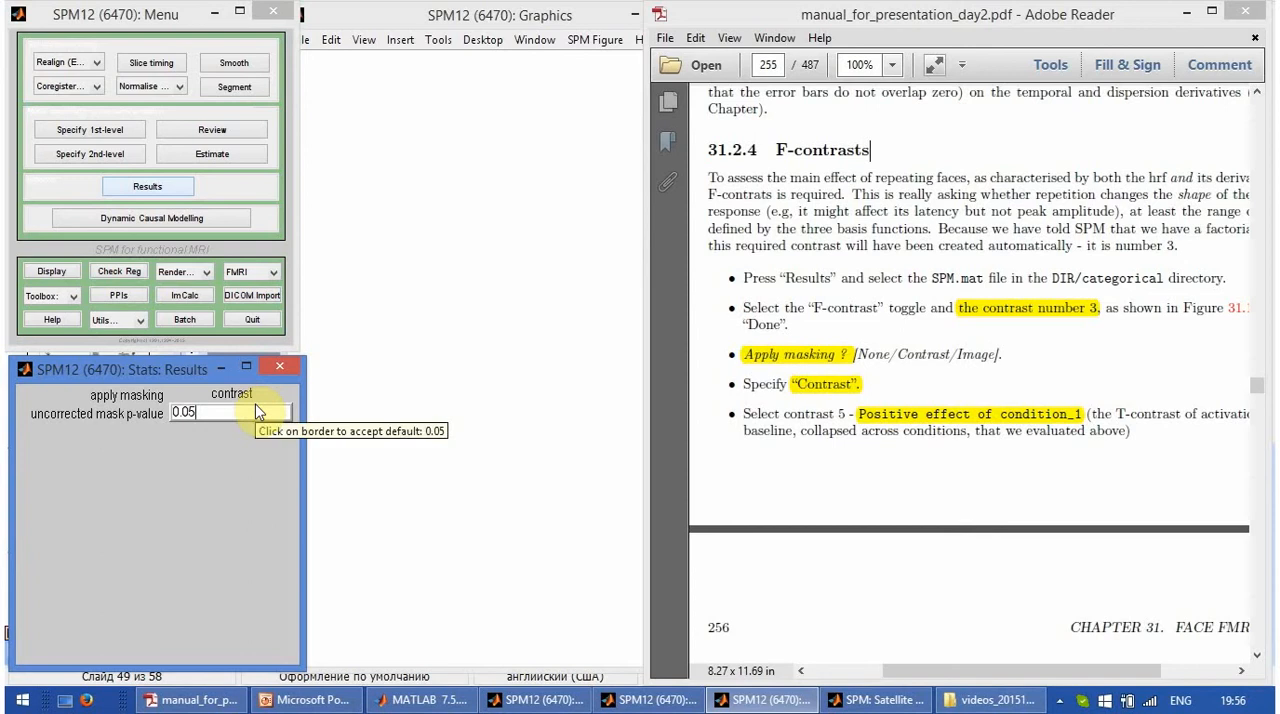
{"action": "key", "text": "BackSpace"}
{"action": "type", "text": "01"}
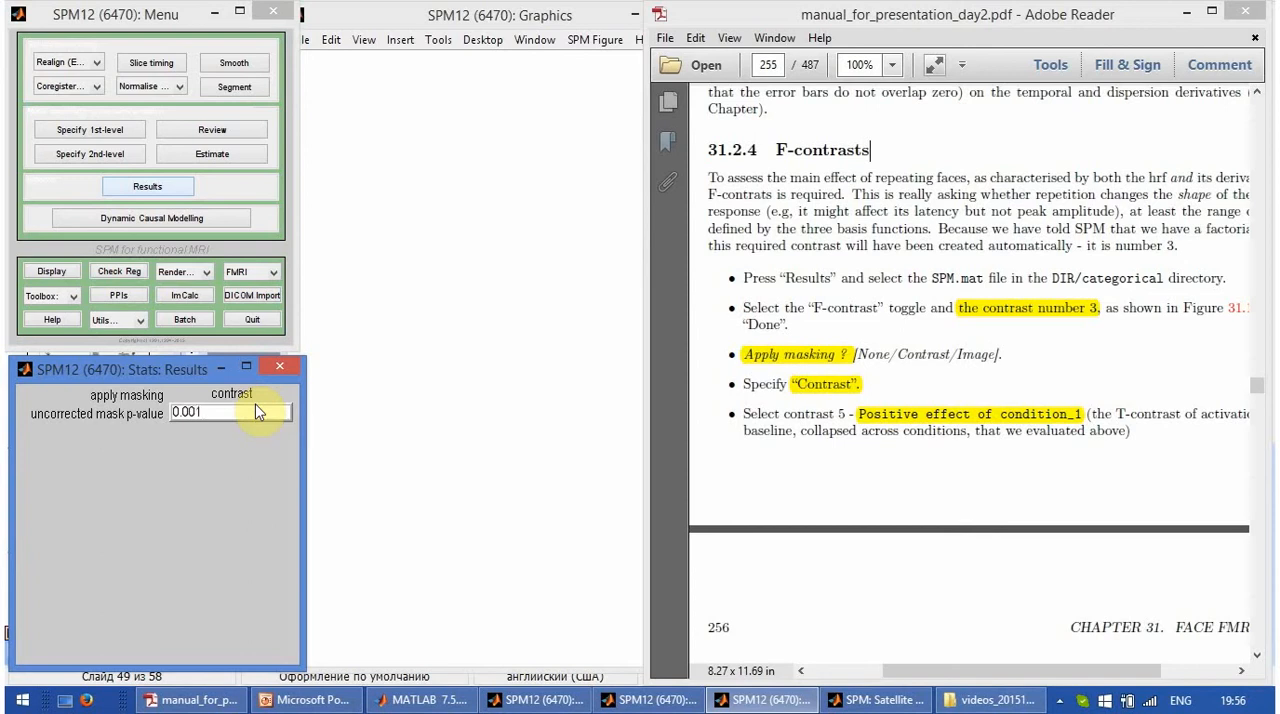
{"action": "key", "text": "Return"}
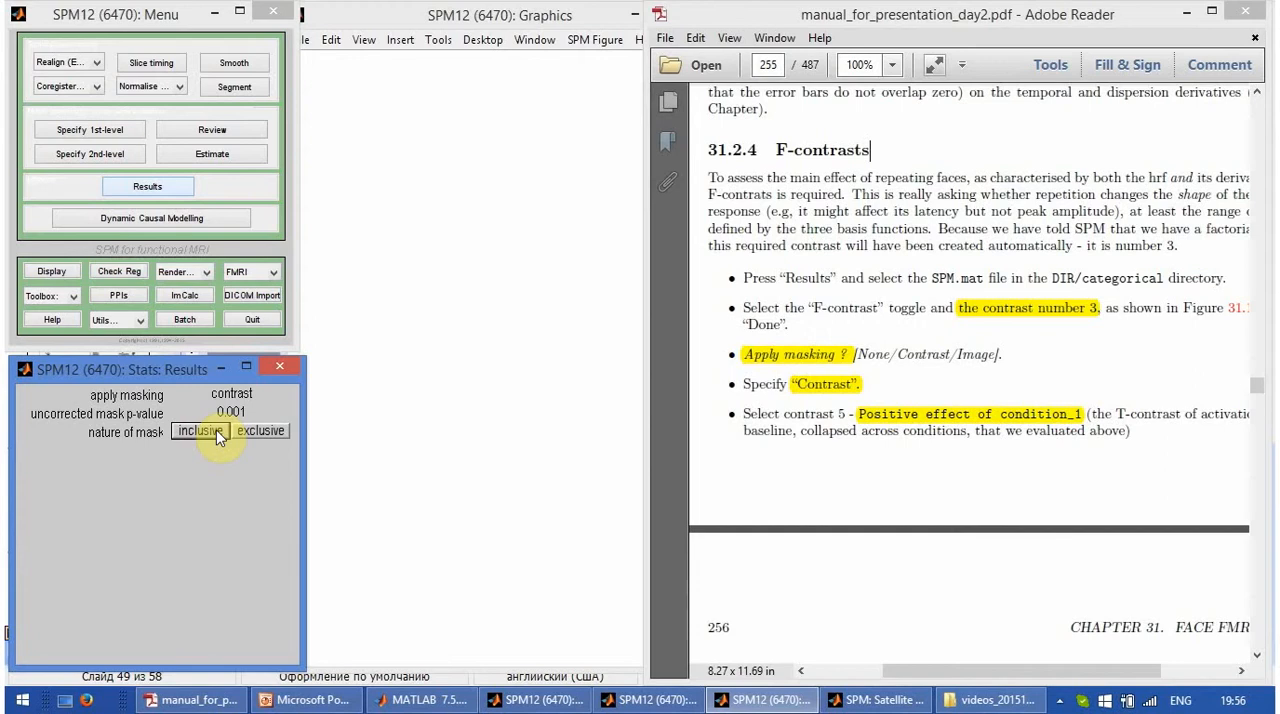
{"action": "left_click", "coordinate": [216, 430]}
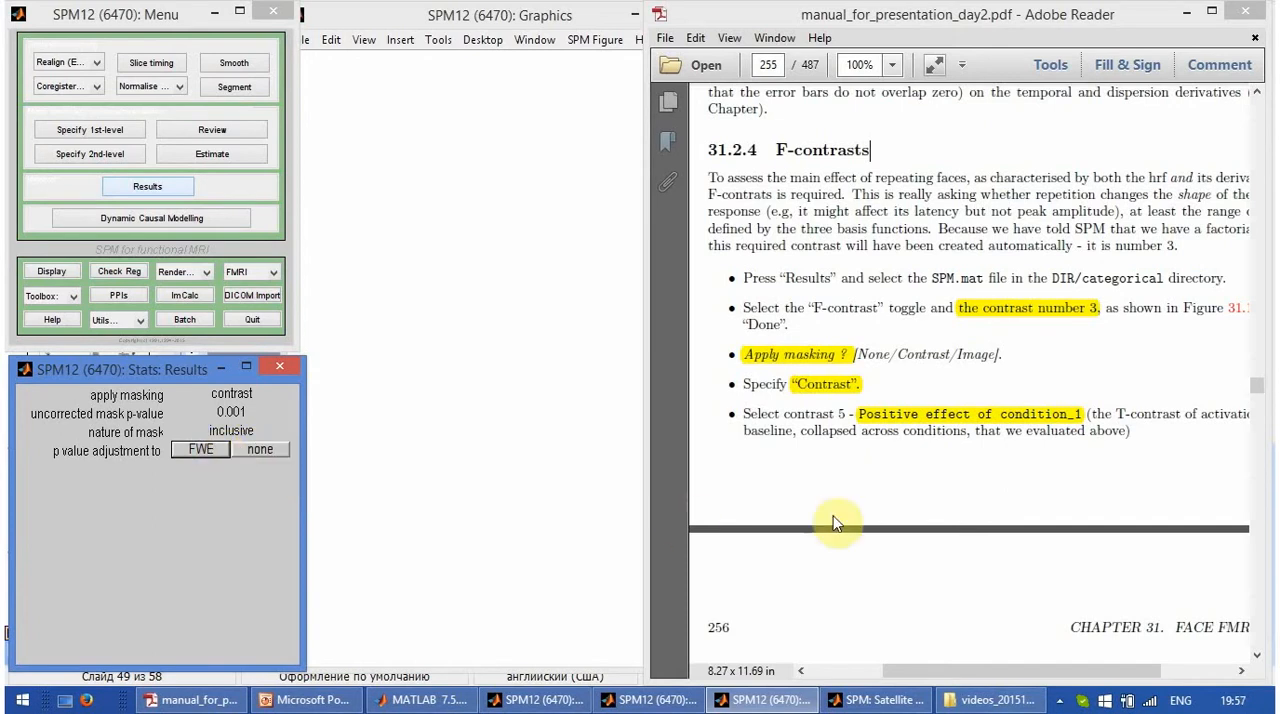
- Following the manual, compute the results without p-value adjustment, using a threshold of 0.001 and an extent threshold of 0 voxels
{"action": "left_click", "coordinate": [810, 476]}
{"action": "scroll", "coordinate": [810, 476], "scroll_direction": "down", "scroll_amount": 20}
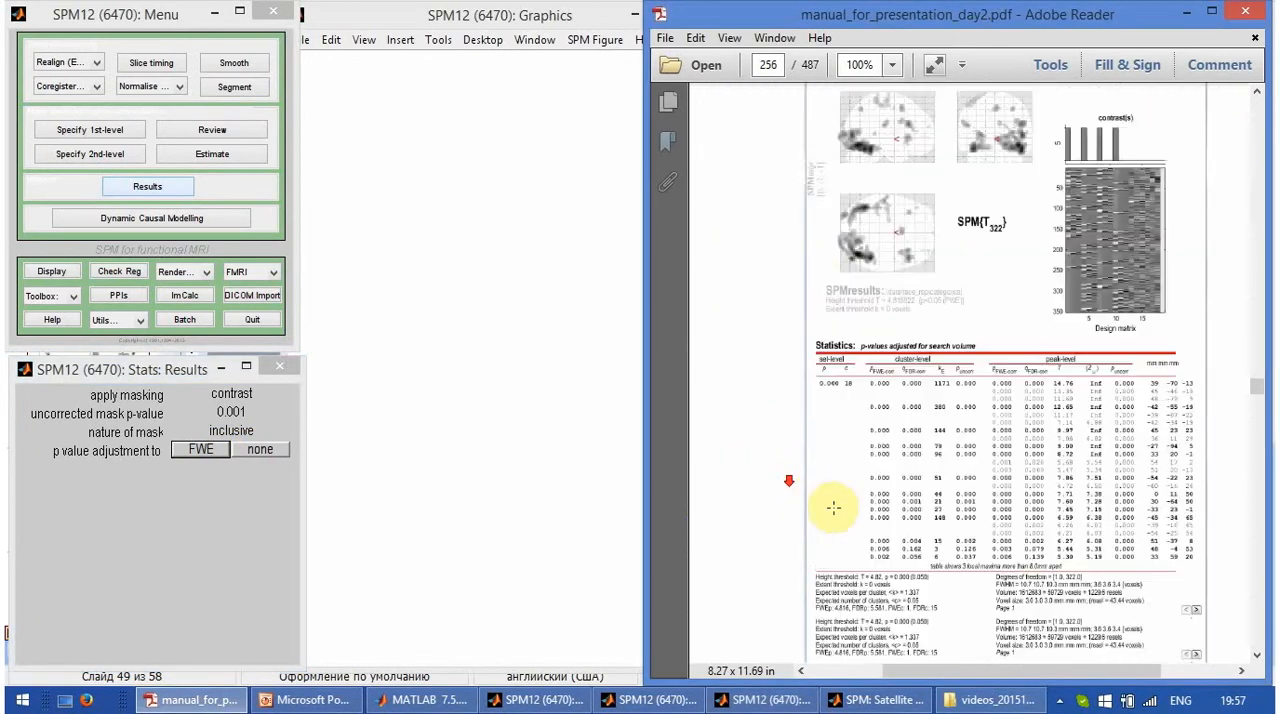
{"action": "scroll", "coordinate": [834, 519], "scroll_direction": "down", "scroll_amount": 20}
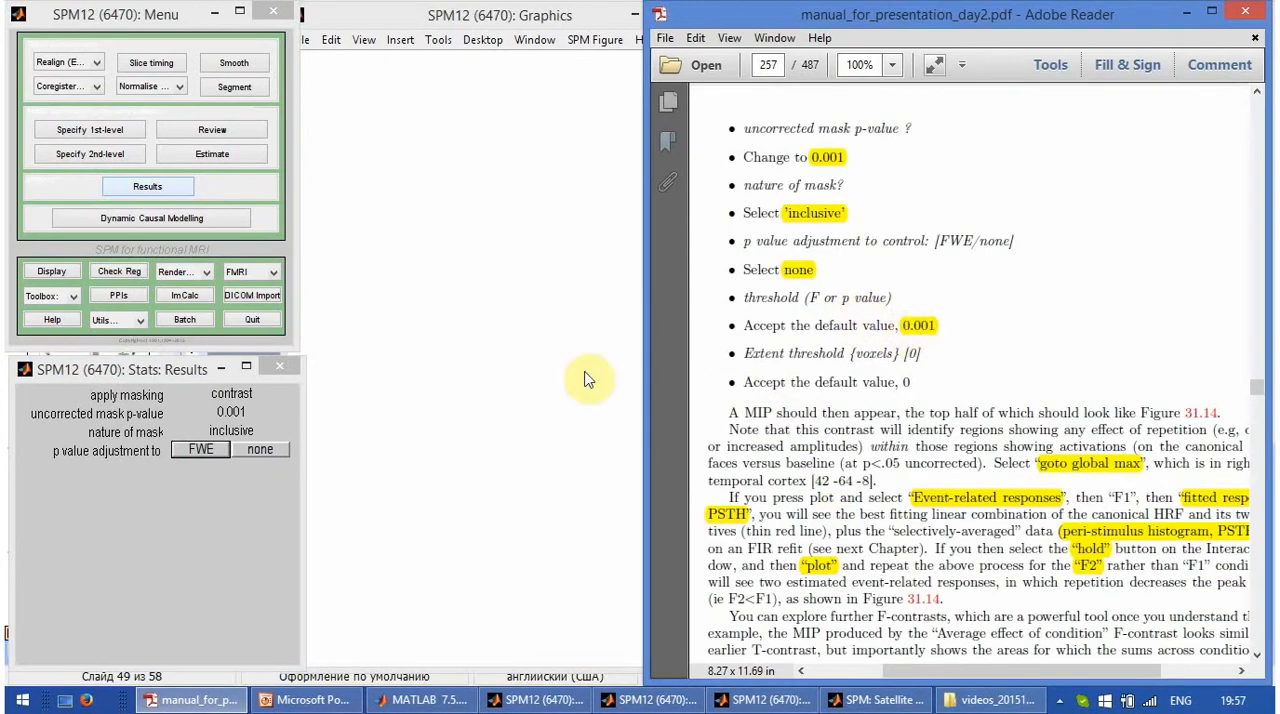
{"action": "left_click", "coordinate": [256, 450]}
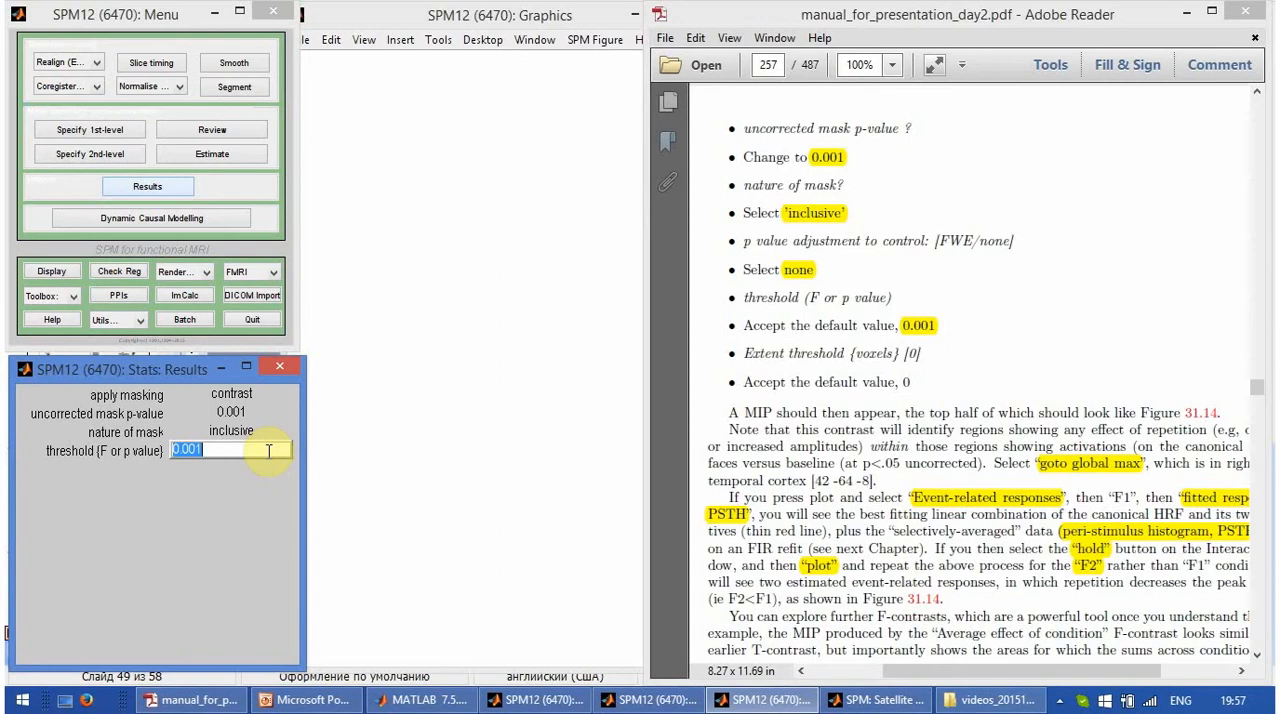
{"action": "key", "text": "Return"}
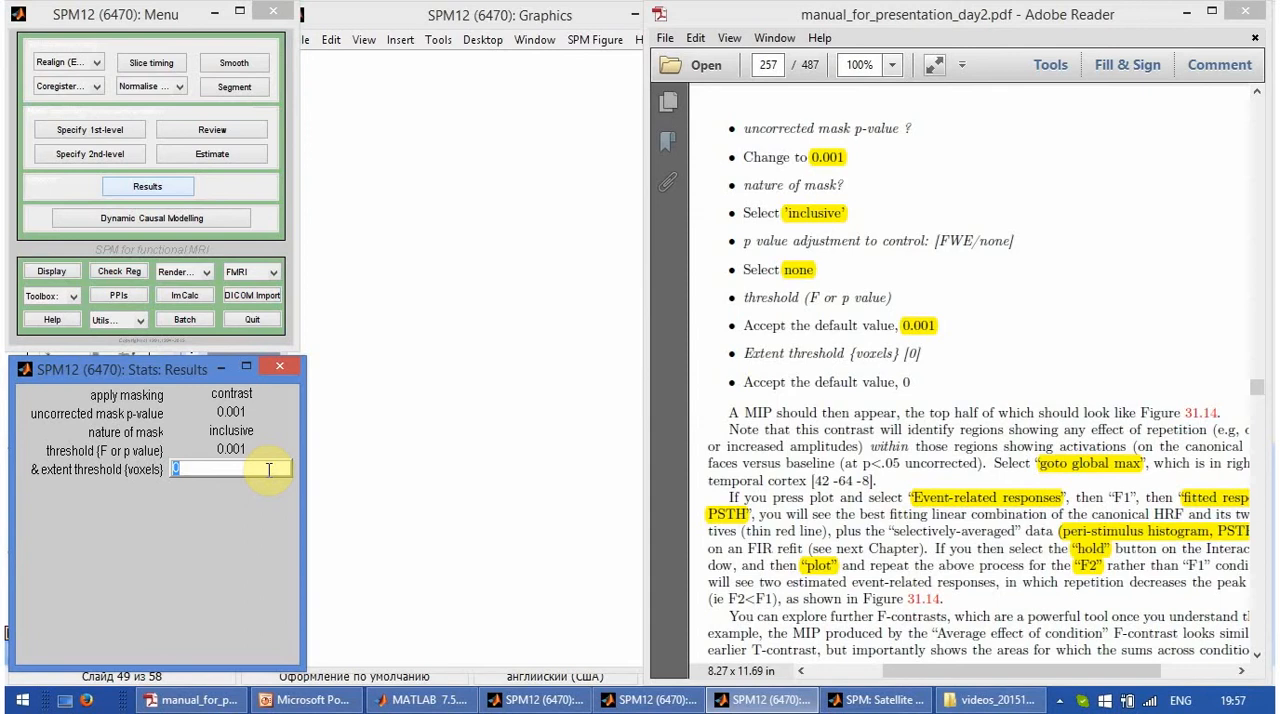
{"action": "key", "text": "Return"}
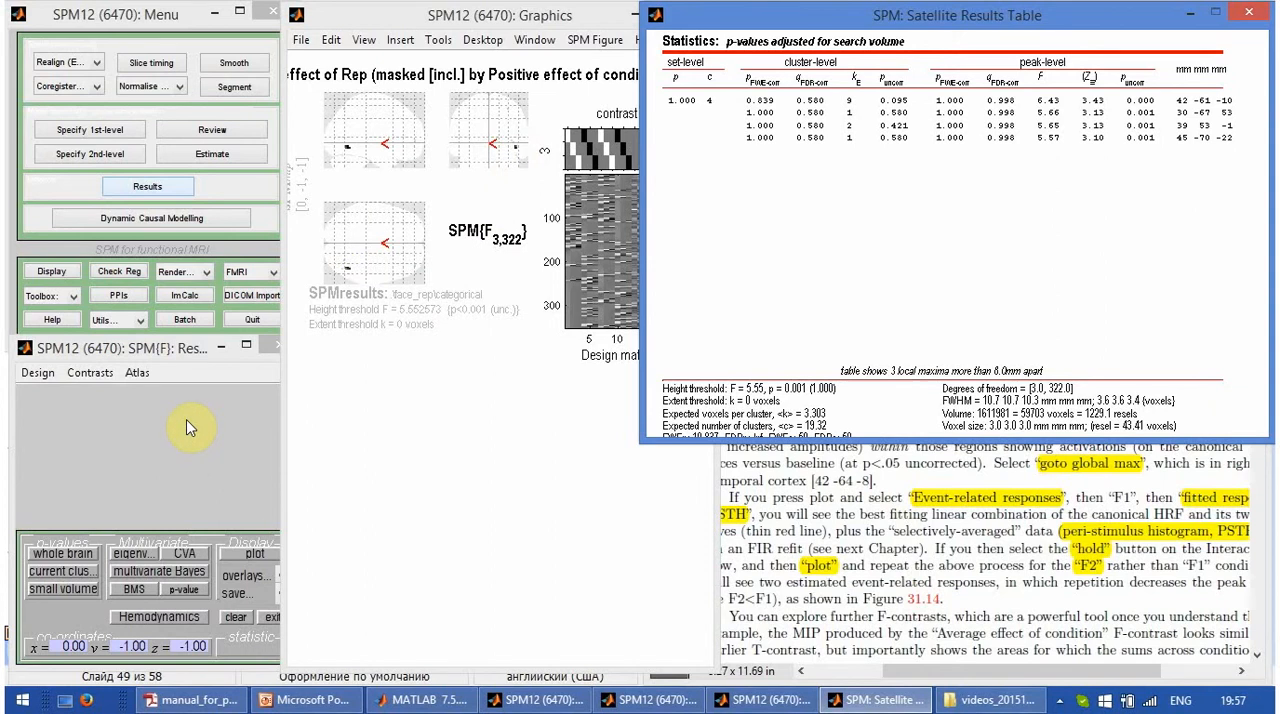
- Move the results table clear of the manual, select the 42, -61, -10 peak, and go to the global maximum
{"action": "left_click_drag", "start_coordinate": [866, 18], "coordinate": [299, 14]}
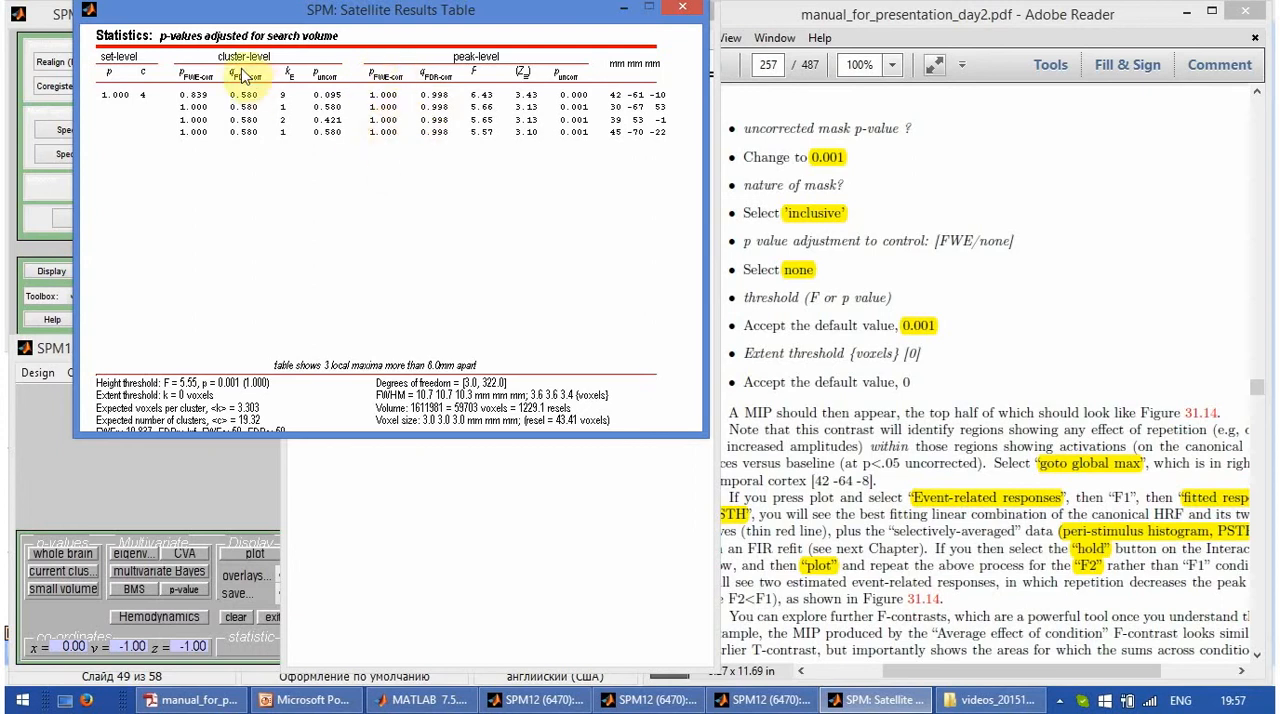
{"action": "left_click", "coordinate": [640, 97]}
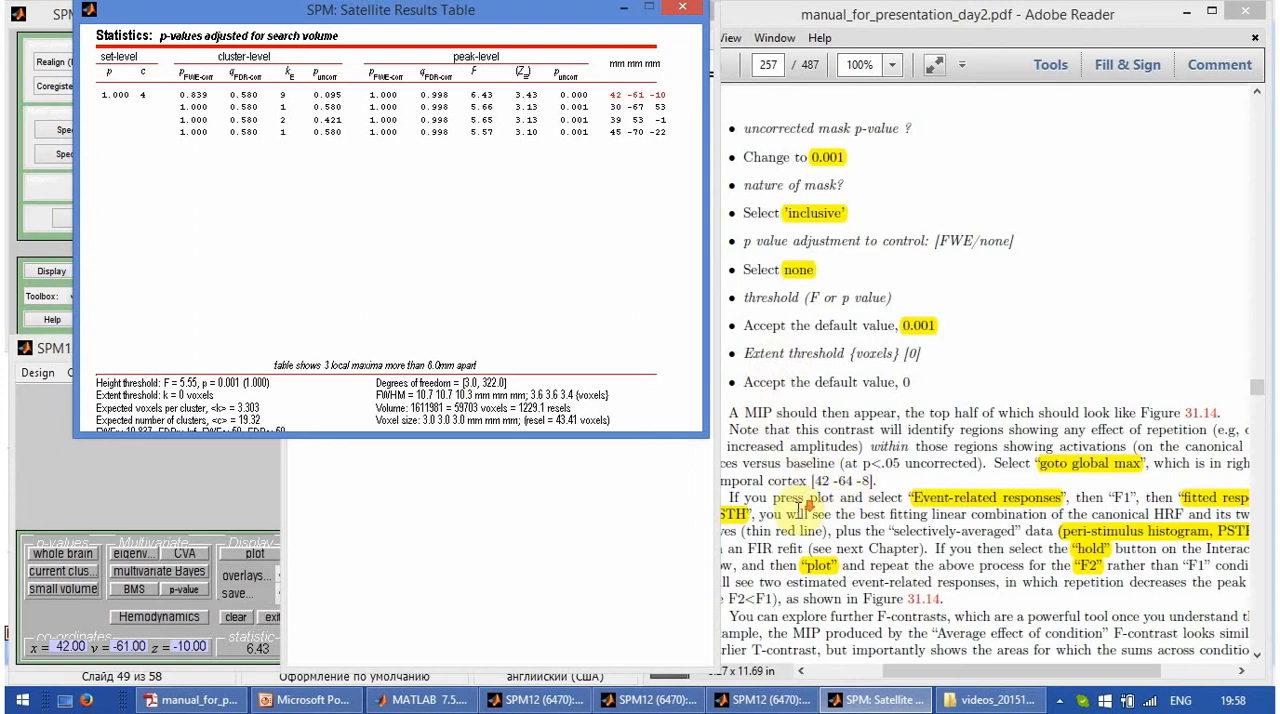
{"action": "left_click", "coordinate": [820, 510]}
{"action": "scroll", "coordinate": [838, 507], "scroll_direction": "down", "scroll_amount": 3}
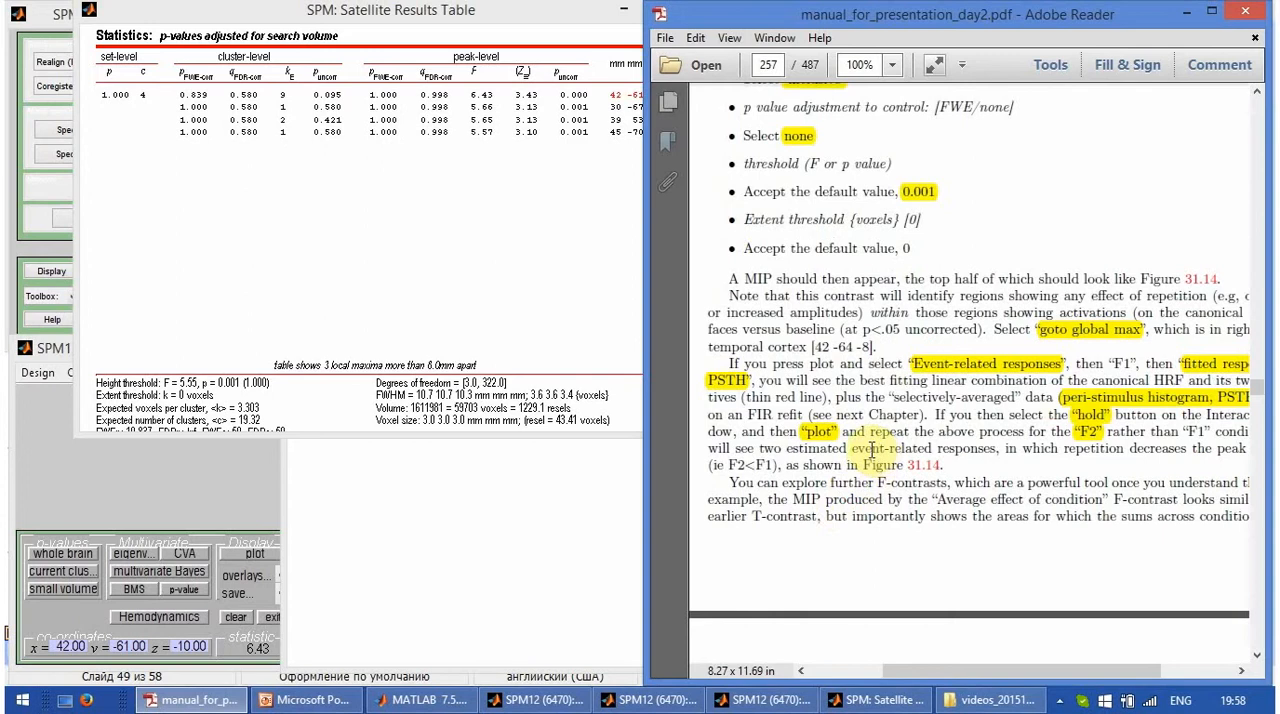
{"action": "left_click", "coordinate": [585, 469]}
{"action": "right_click", "coordinate": [386, 117]}
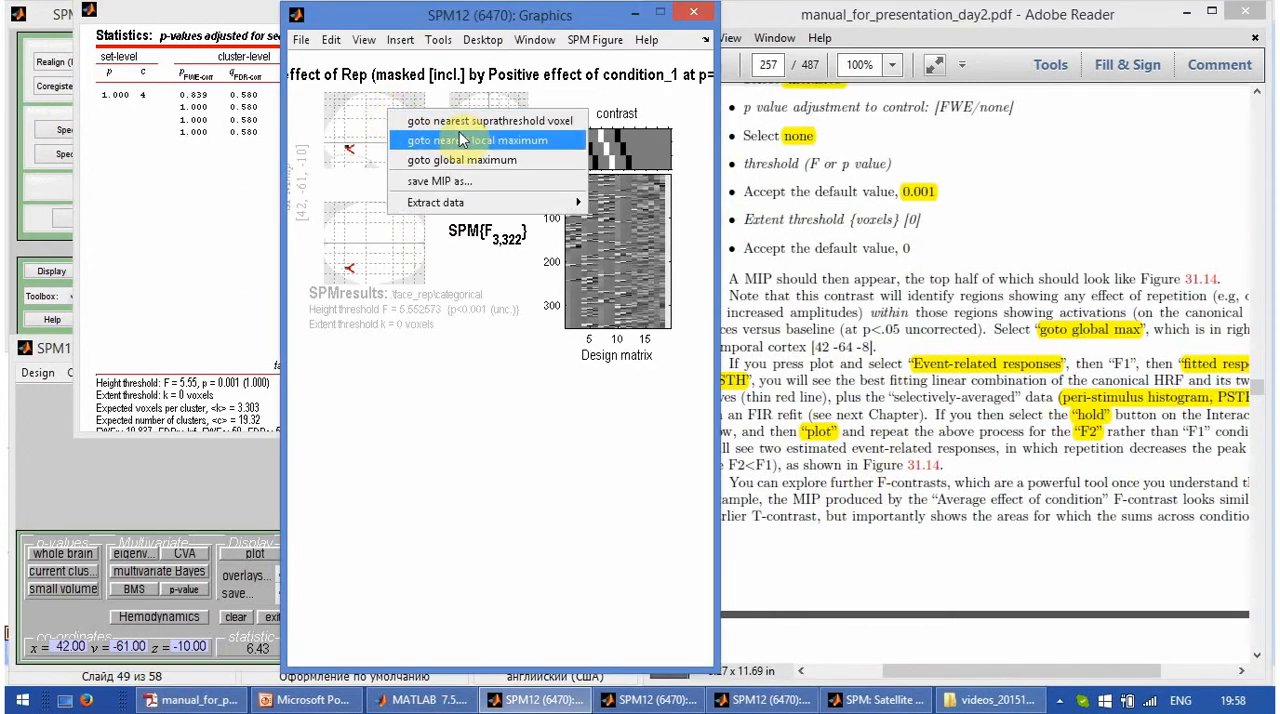
{"action": "left_click", "coordinate": [470, 160]}
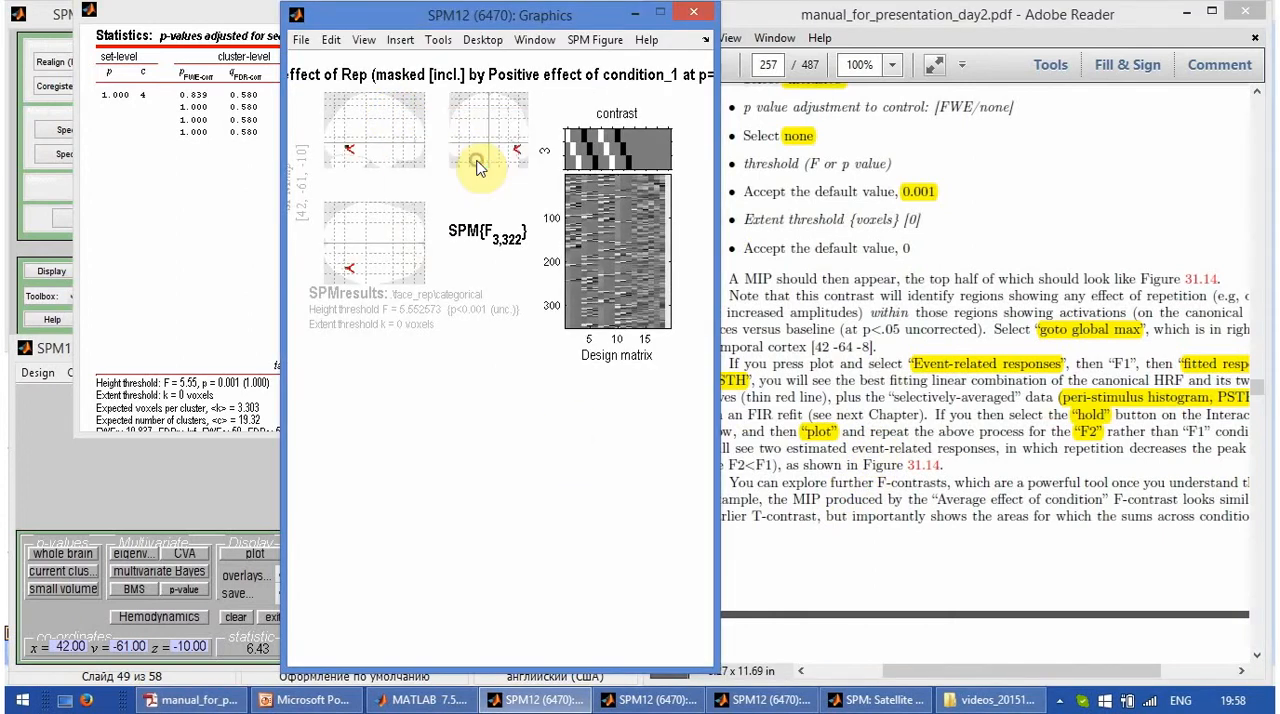
- Read the manual's event-related response instructions and bring the SPM results window forward for plotting
{"action": "left_click", "coordinate": [892, 388]}
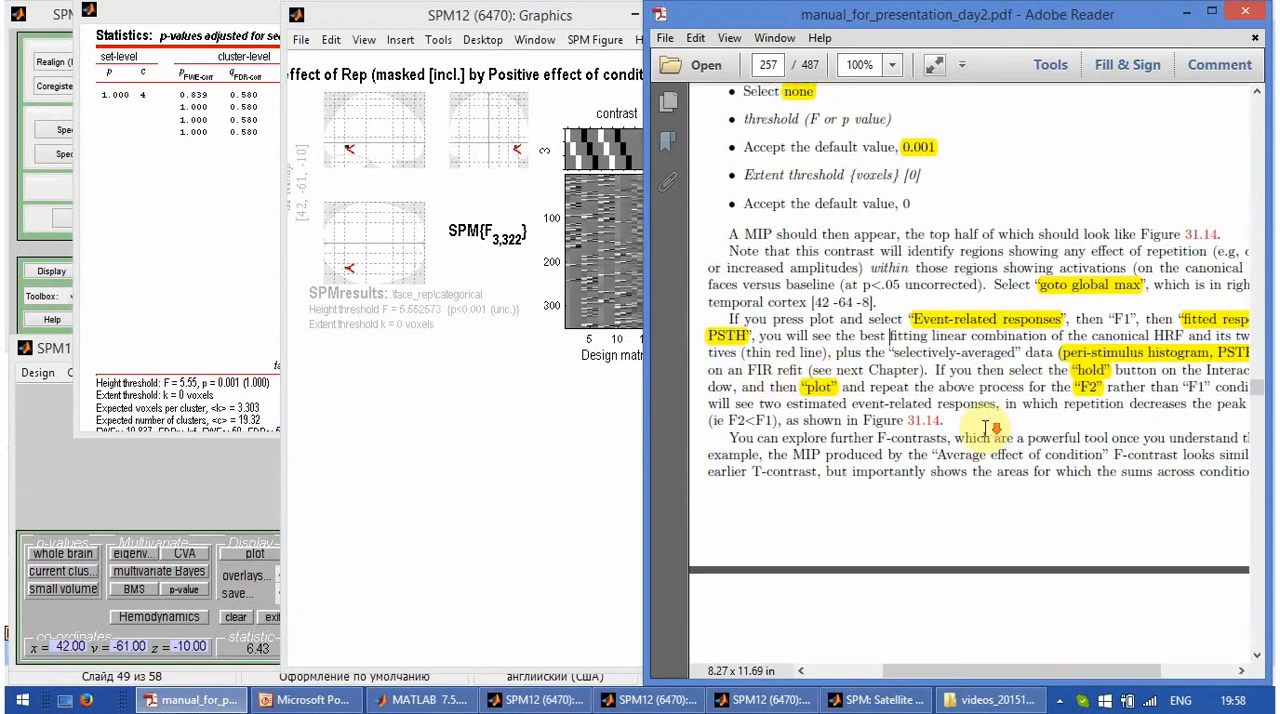
{"action": "scroll", "coordinate": [990, 415], "scroll_direction": "down", "scroll_amount": 1}
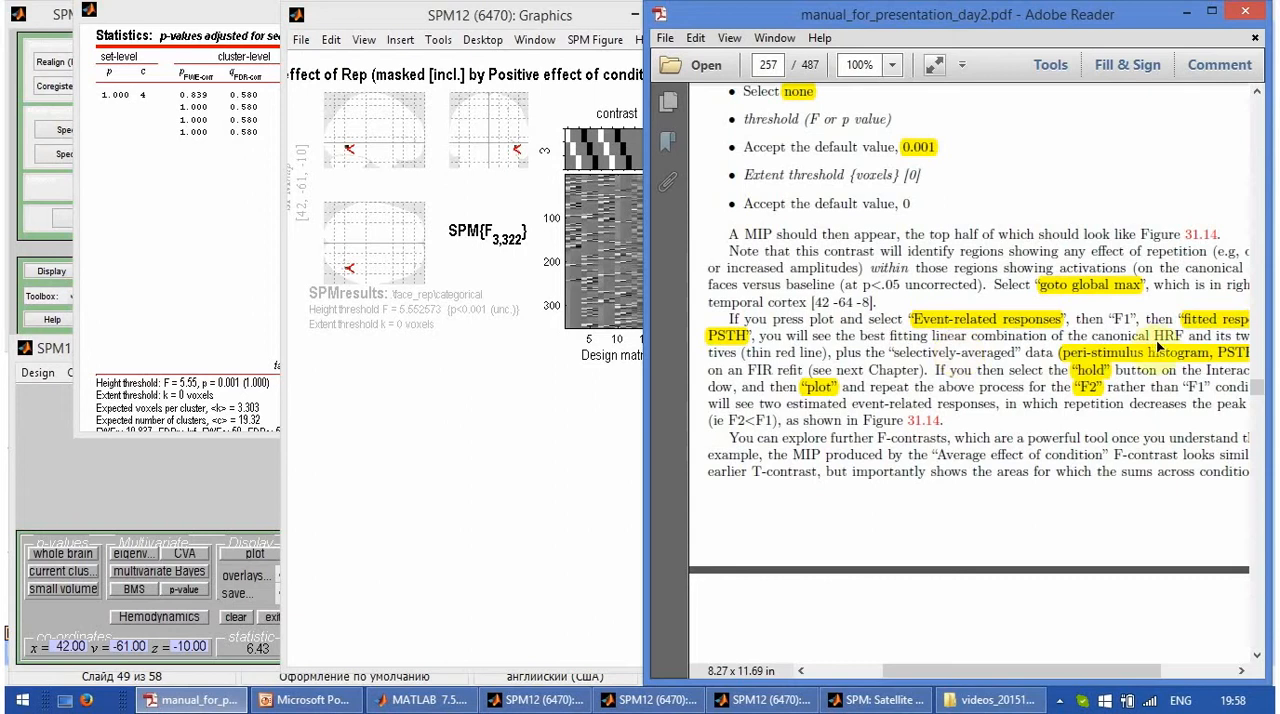
{"action": "left_click", "coordinate": [252, 512]}
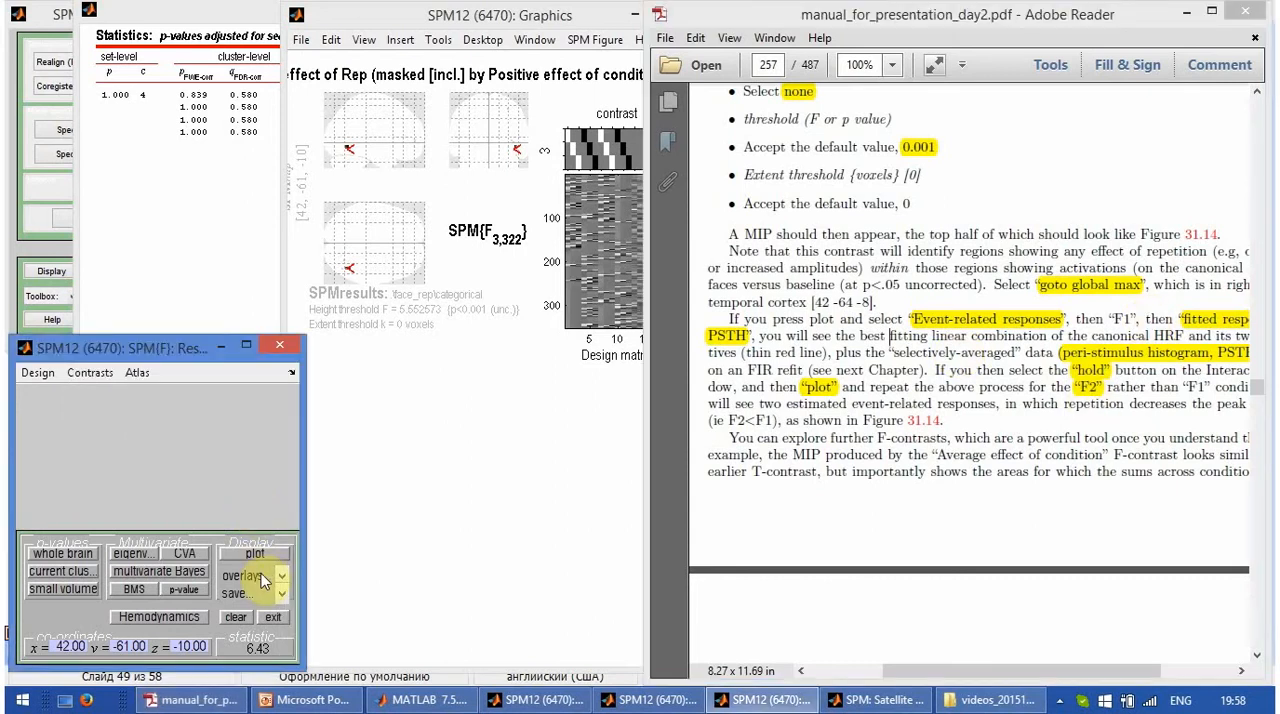
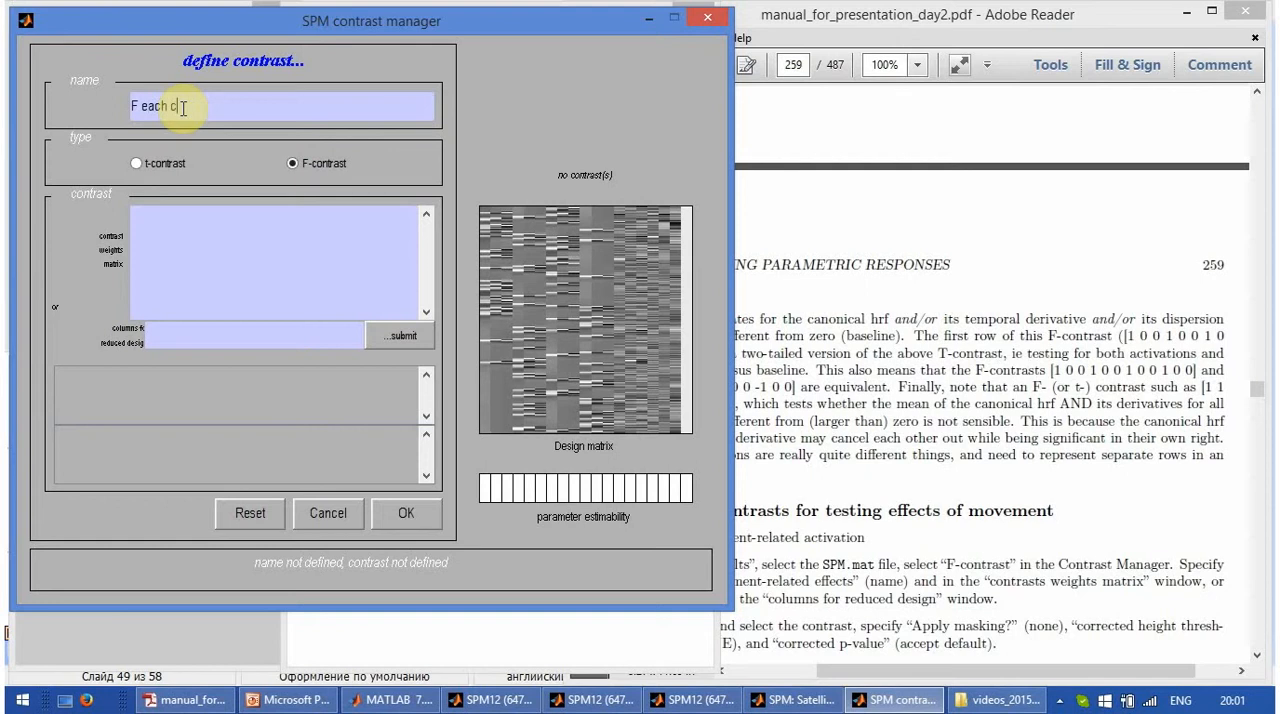
- Finish naming the new F-contrast "F each condition" and start on its weights matrix
{"action": "type", "text": "ondition"}
{"action": "left_click", "coordinate": [235, 229]}
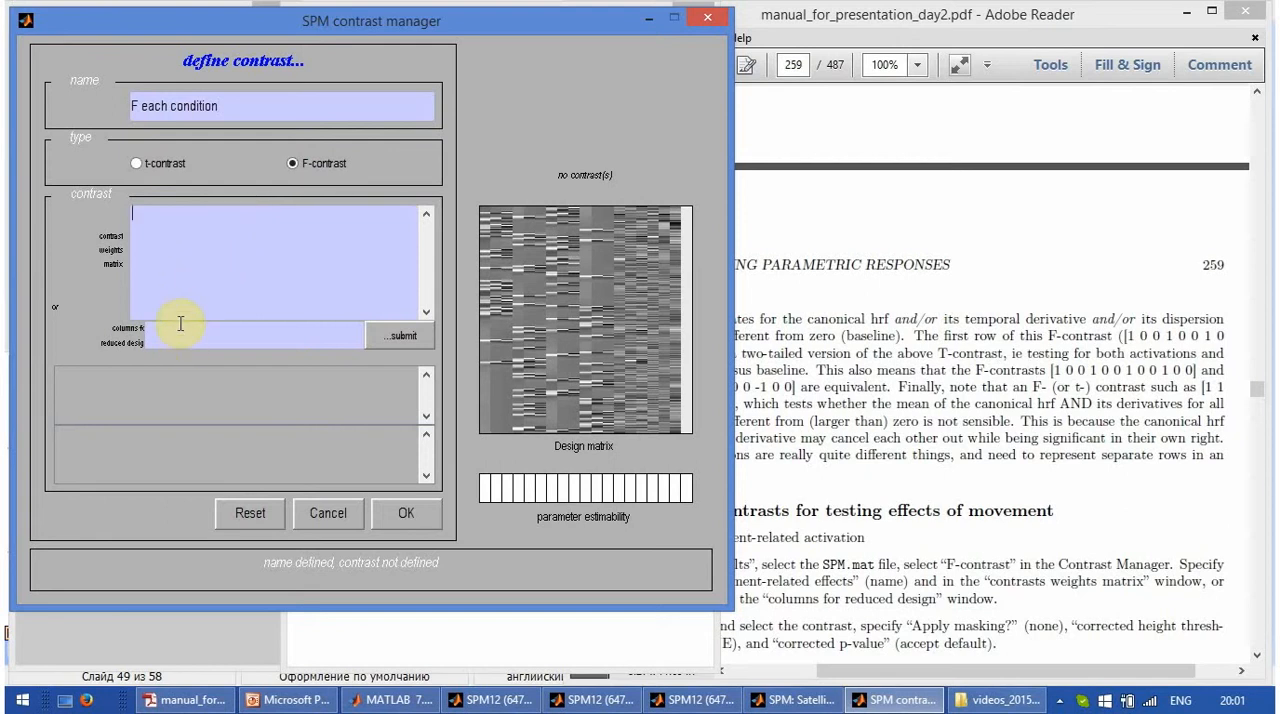
{"action": "left_click", "coordinate": [203, 238]}
- Enter the first row of the contrast weights matrix as 1 followed by ten zeros
{"action": "type", "text": "0"}
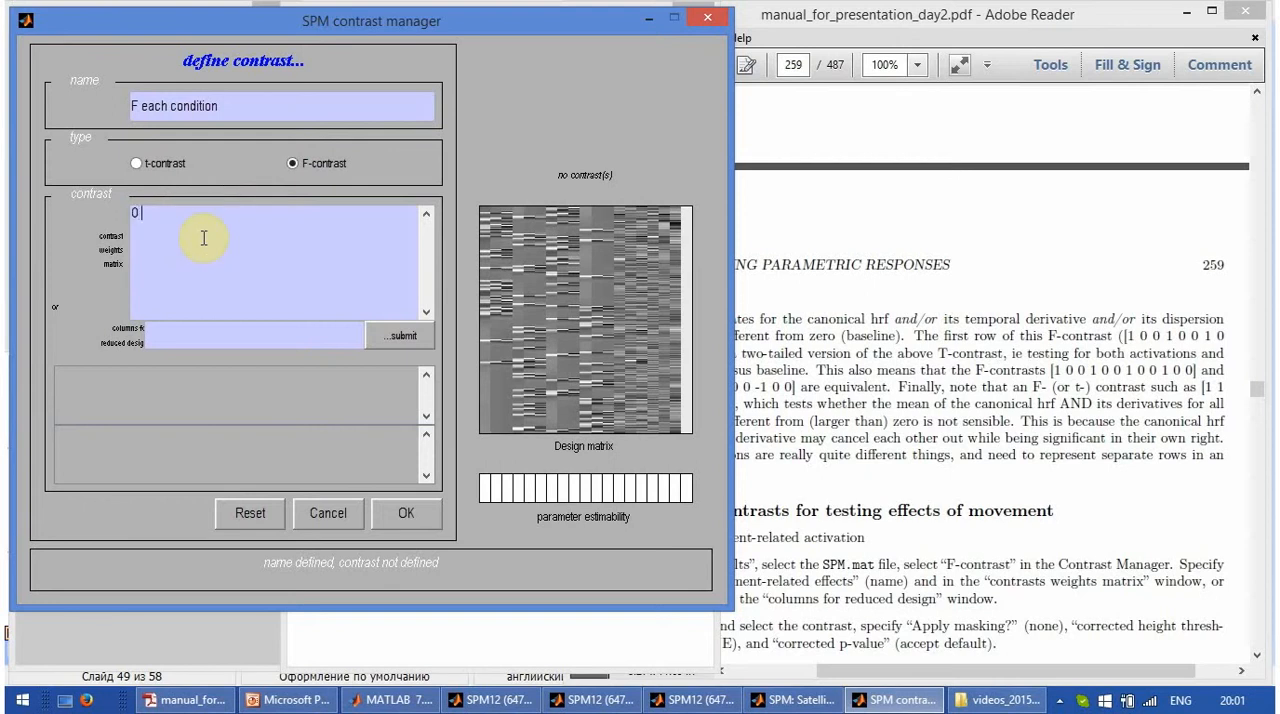
{"action": "key", "text": "BackSpace"}
{"action": "type", "text": "1 0"}
{"action": "type", "text": " 0"}
{"action": "type", "text": " 0 0 0 0"}
{"action": "type", "text": " 0 0 0 0 "}
{"action": "type", "text": "0 0"}
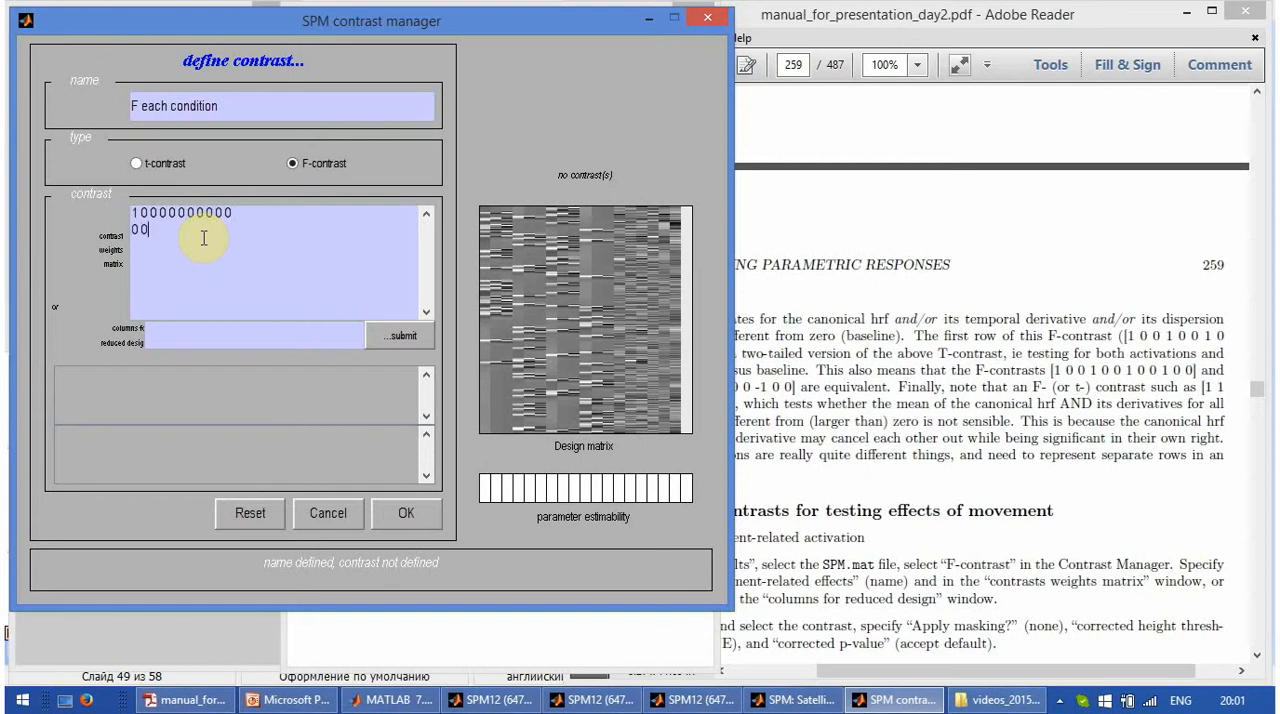
{"action": "type", "text": " 0 1 0 0 0 0 0 0 0 0 0 0 0 0 0"}
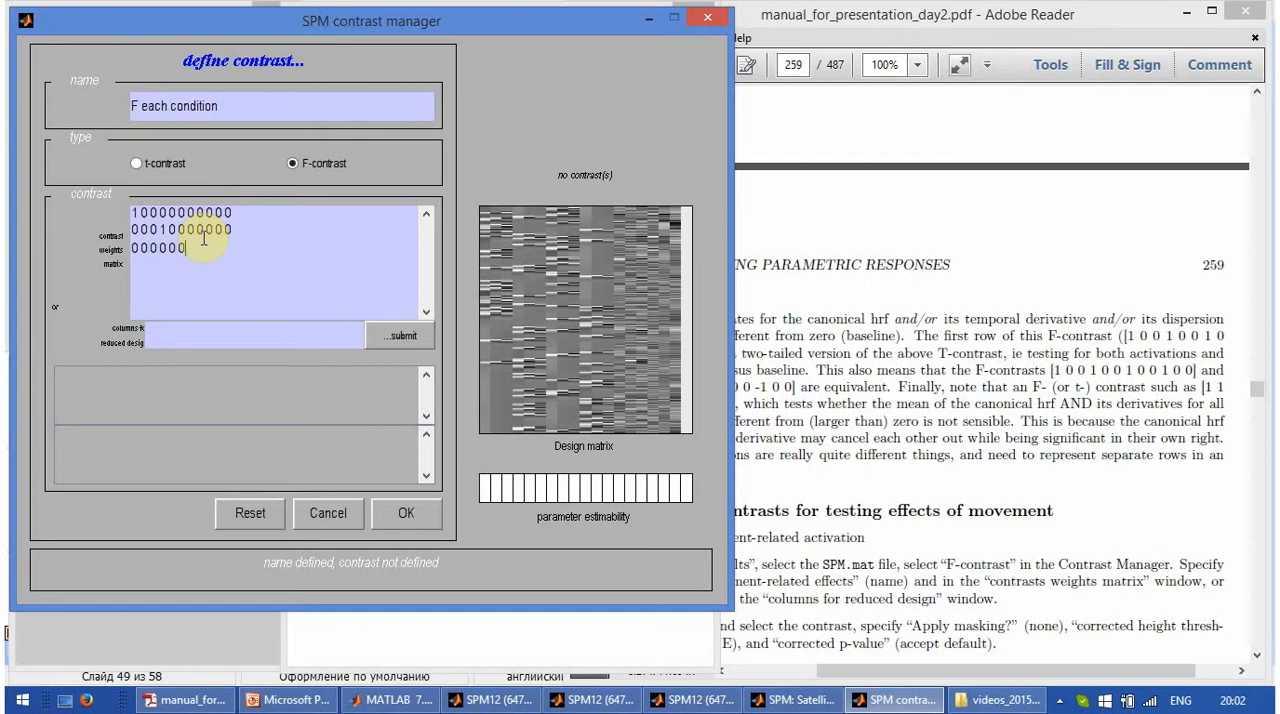
{"action": "type", "text": " 1 0 0 0 0"}
- Add a fourth 11-value matrix row with its only 1 in column 10 and submit the contrast weights
{"action": "key", "text": "Return"}
{"action": "type", "text": "0 0 0 0 0 0 0 0 0"}
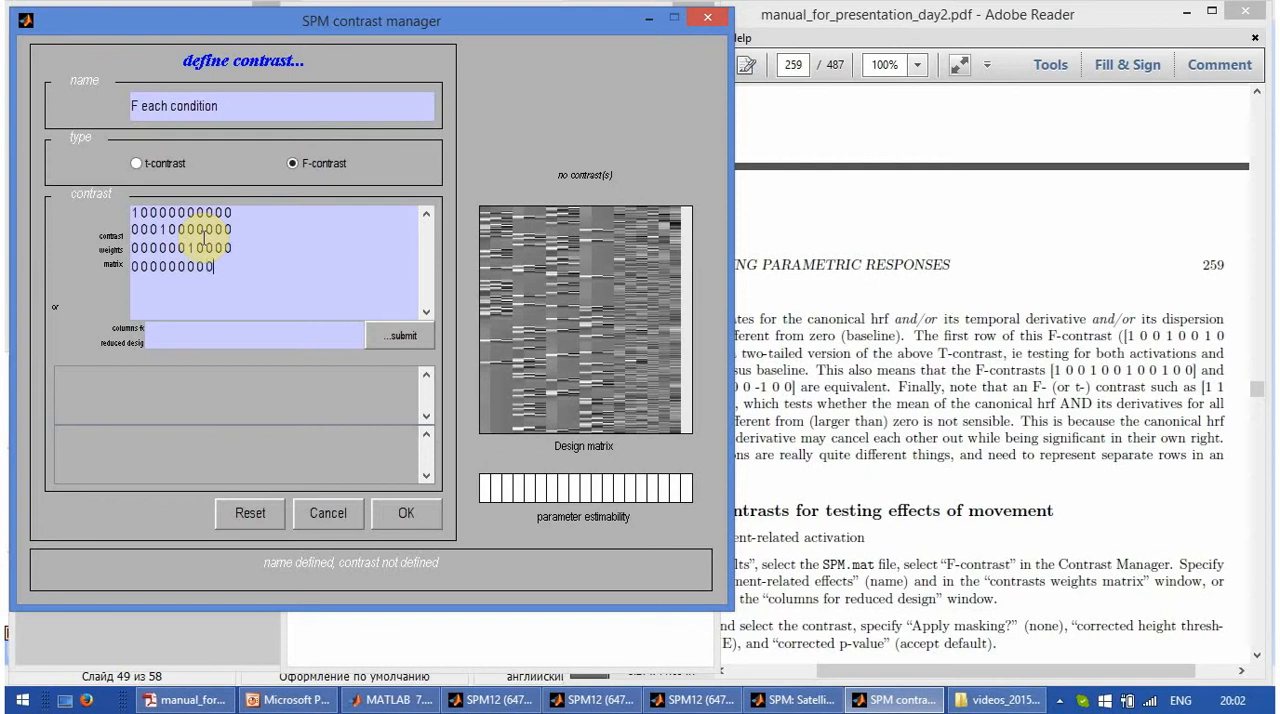
{"action": "type", "text": " 1 0"}
{"action": "left_click", "coordinate": [404, 336]}
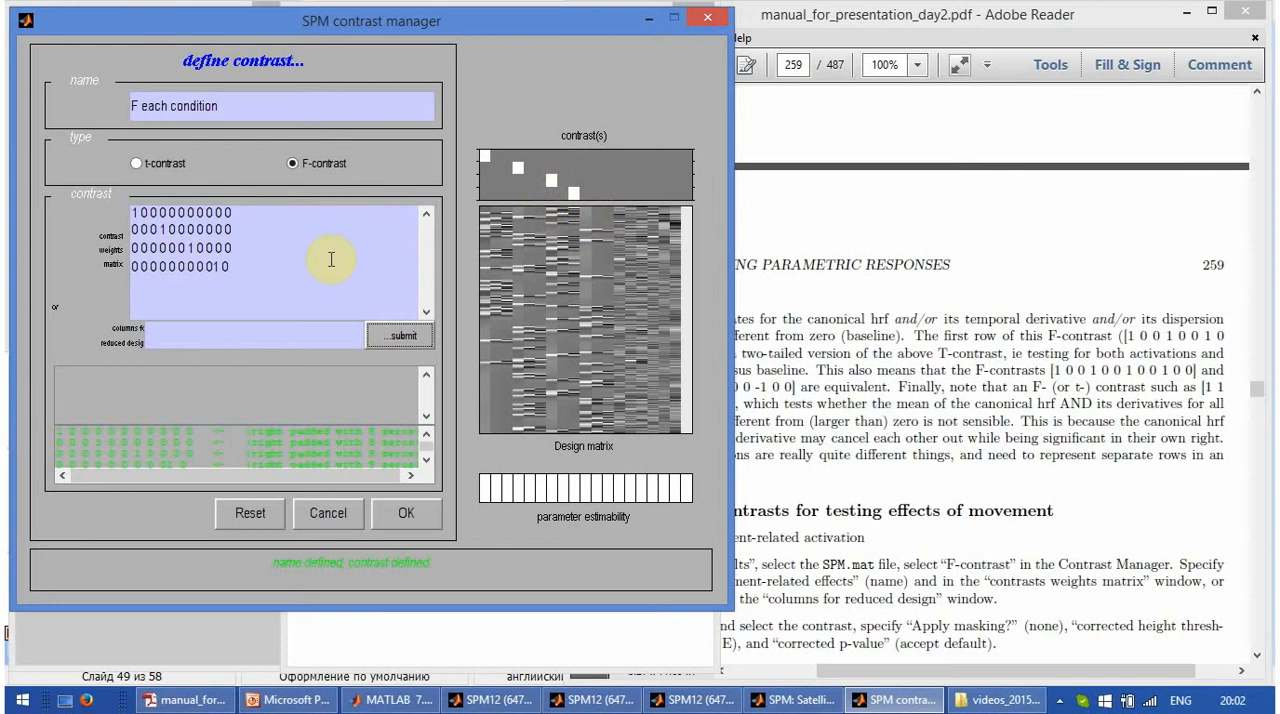
{"action": "left_click", "coordinate": [214, 268]}
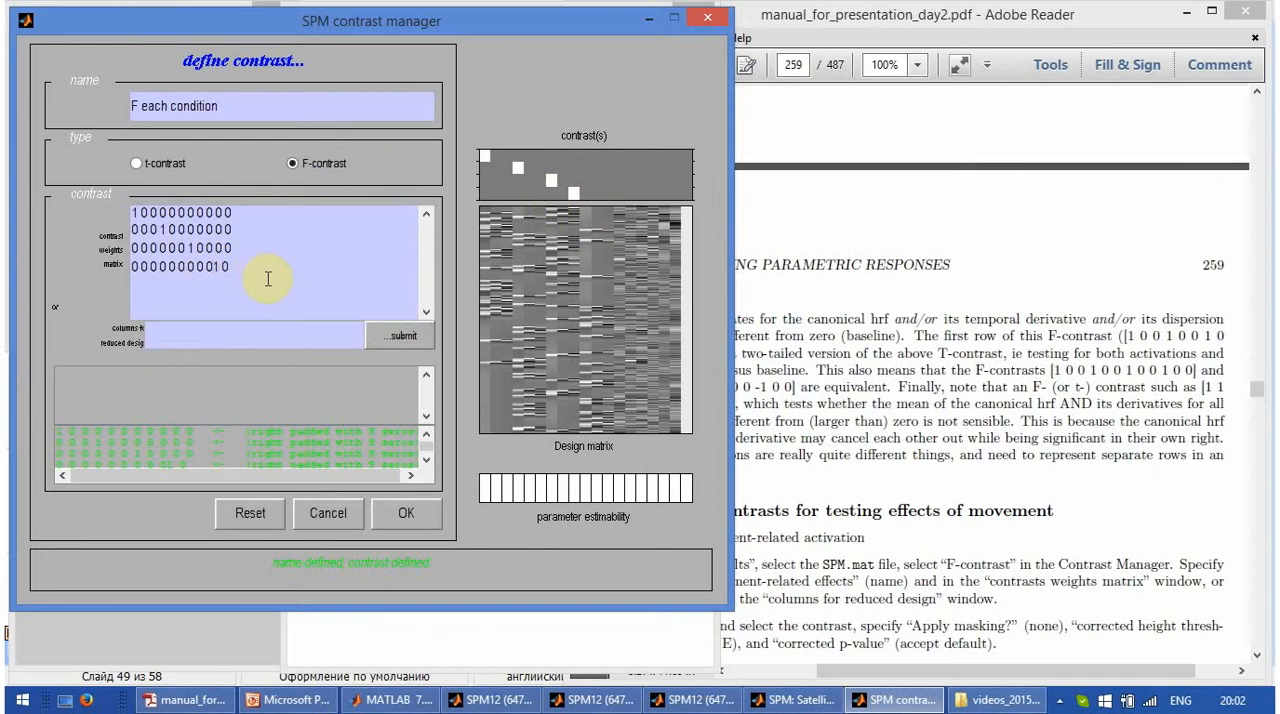
{"action": "left_click", "coordinate": [388, 338]}
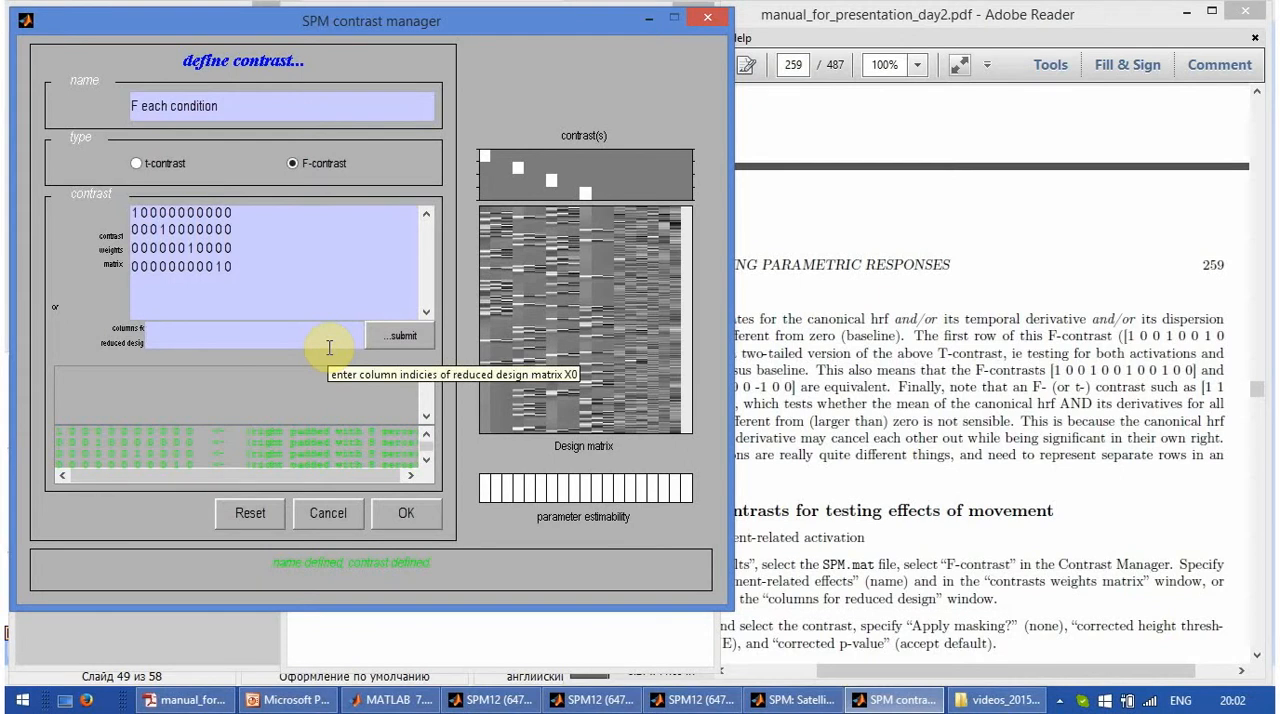
- Specify the same contrast through the columns for reduced design as 2:3 5:6 7:8 and submit it
{"action": "type", "text": "0"}
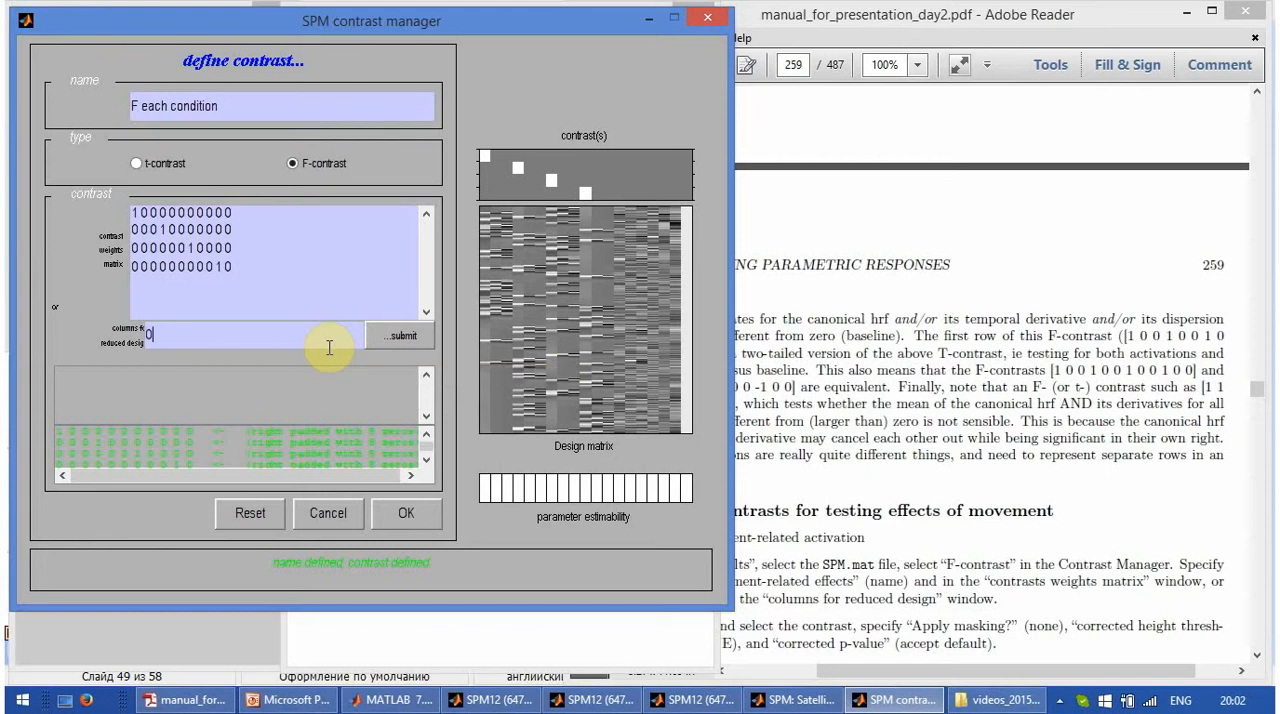
{"action": "key", "text": "BackSpace"}
{"action": "type", "text": "2,3"}
{"action": "key", "text": "Left"}
{"action": "key", "text": "BackSpace"}
{"action": "type", "text": ":"}
{"action": "key", "text": "End"}
{"action": "type", "text": "5 6 7 8"}
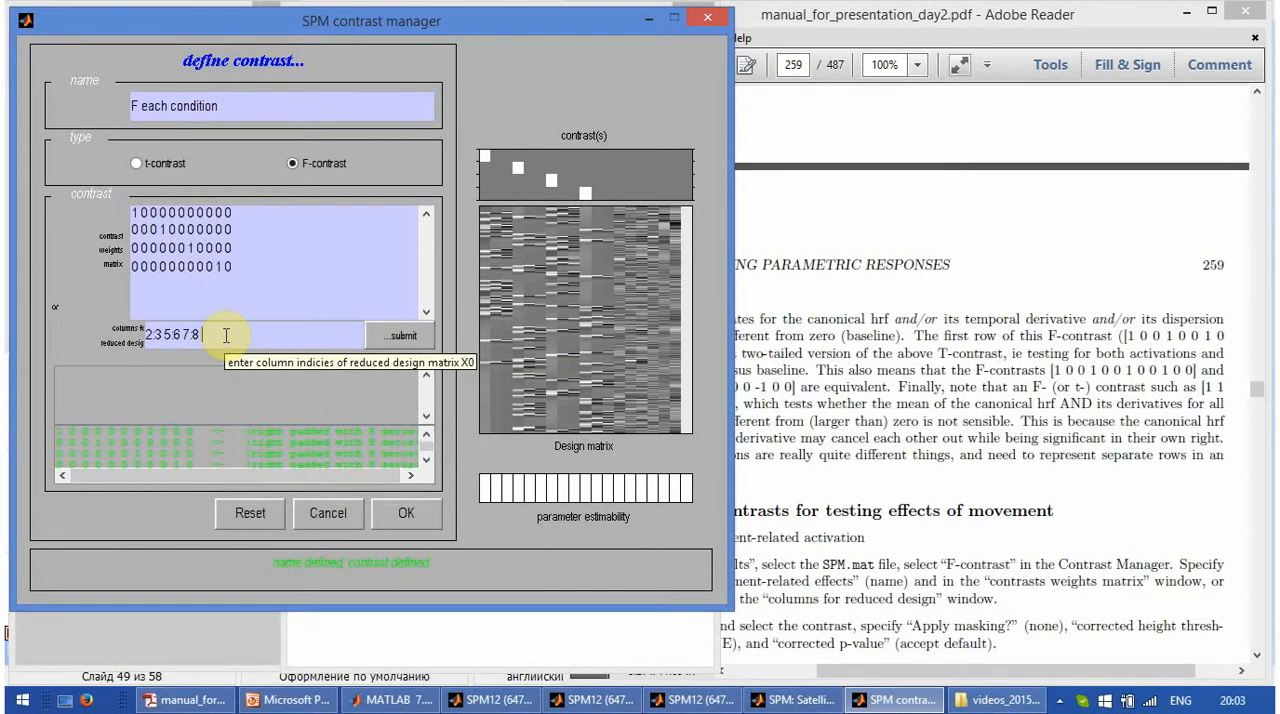
{"action": "left_click", "coordinate": [397, 338]}
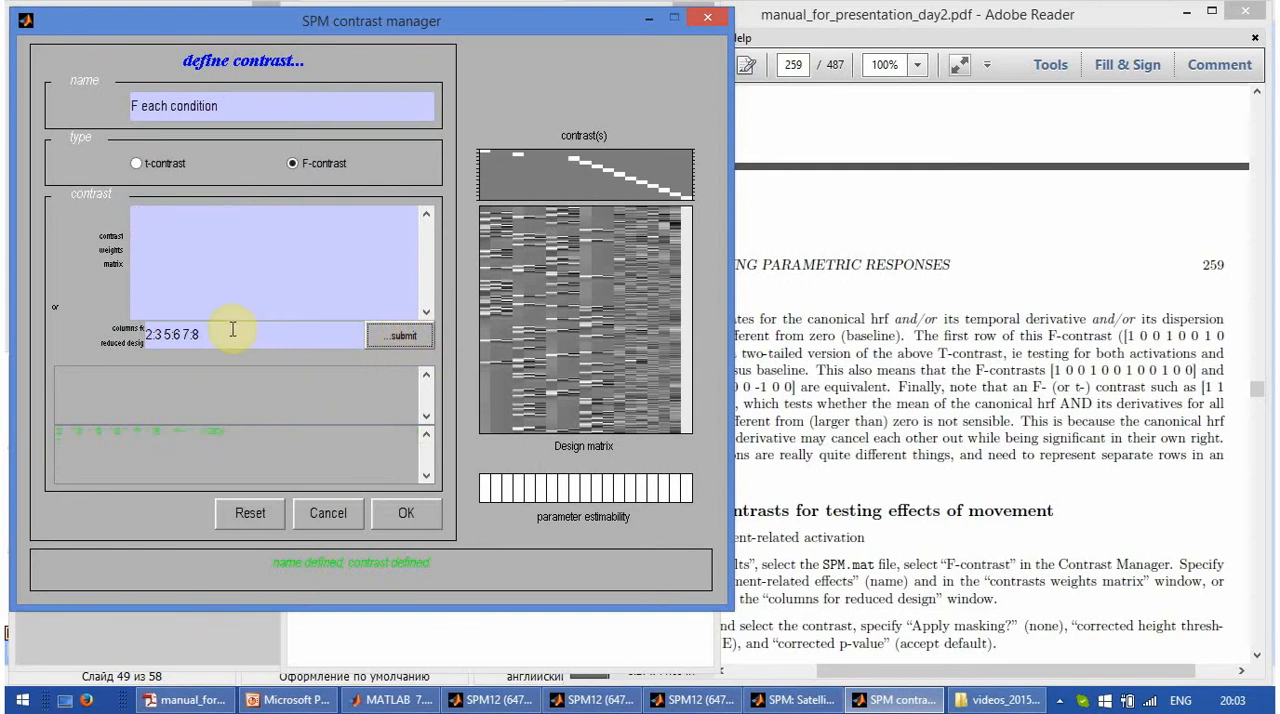
- Change the reduced design columns to 2:3 5:6 8:9 11:end and submit them
{"action": "left_click", "coordinate": [181, 334]}
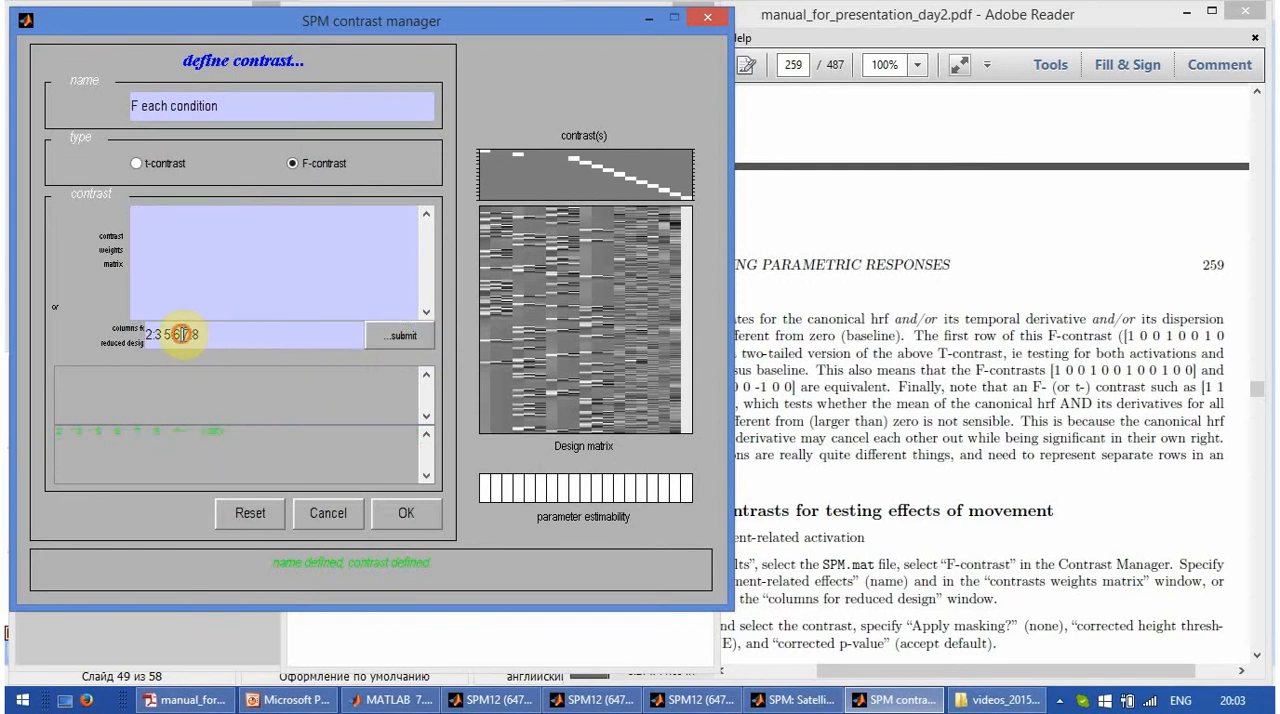
{"action": "key", "text": "Right"}
{"action": "key", "text": "Right"}
{"action": "key", "text": "Right"}
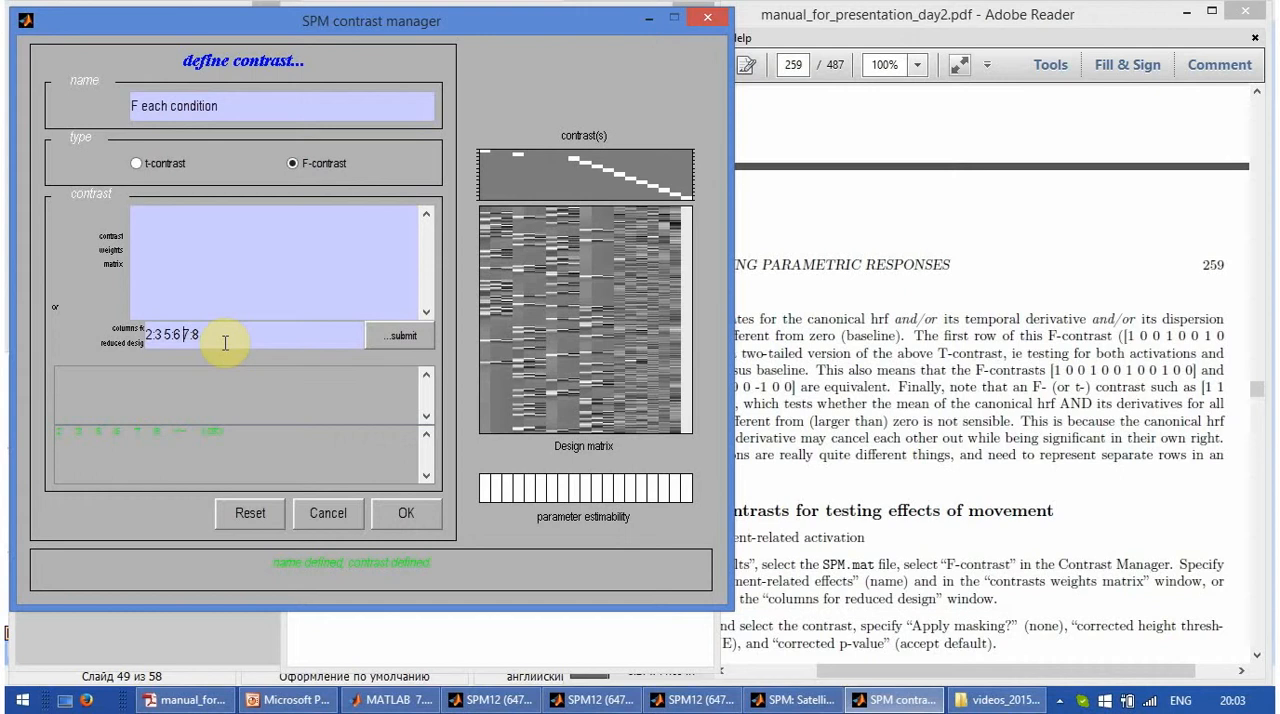
{"action": "key", "text": "BackSpace"}
{"action": "key", "text": "BackSpace"}
{"action": "key", "text": "Right"}
{"action": "type", "text": ":9"}
{"action": "type", "text": ":9"}
{"action": "key", "text": "BackSpace"}
{"action": "type", "text": "11:end"}
{"action": "left_click", "coordinate": [418, 340]}
- Set the last reduced design range to 11:19, resubmit, and accept the F each condition contrast for the results
{"action": "left_click", "coordinate": [280, 336]}
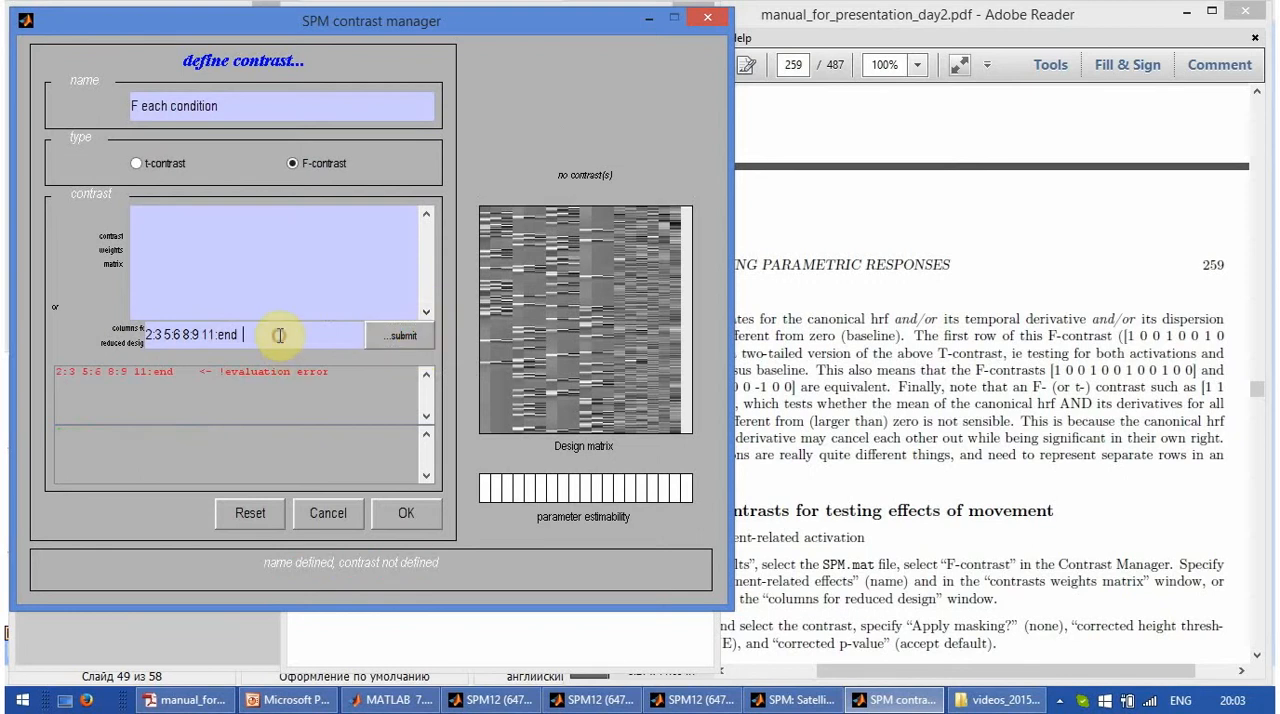
{"action": "key", "text": "BackSpace"}
{"action": "key", "text": "BackSpace"}
{"action": "key", "text": "BackSpace"}
{"action": "type", "text": "19"}
{"action": "key", "text": "Return"}
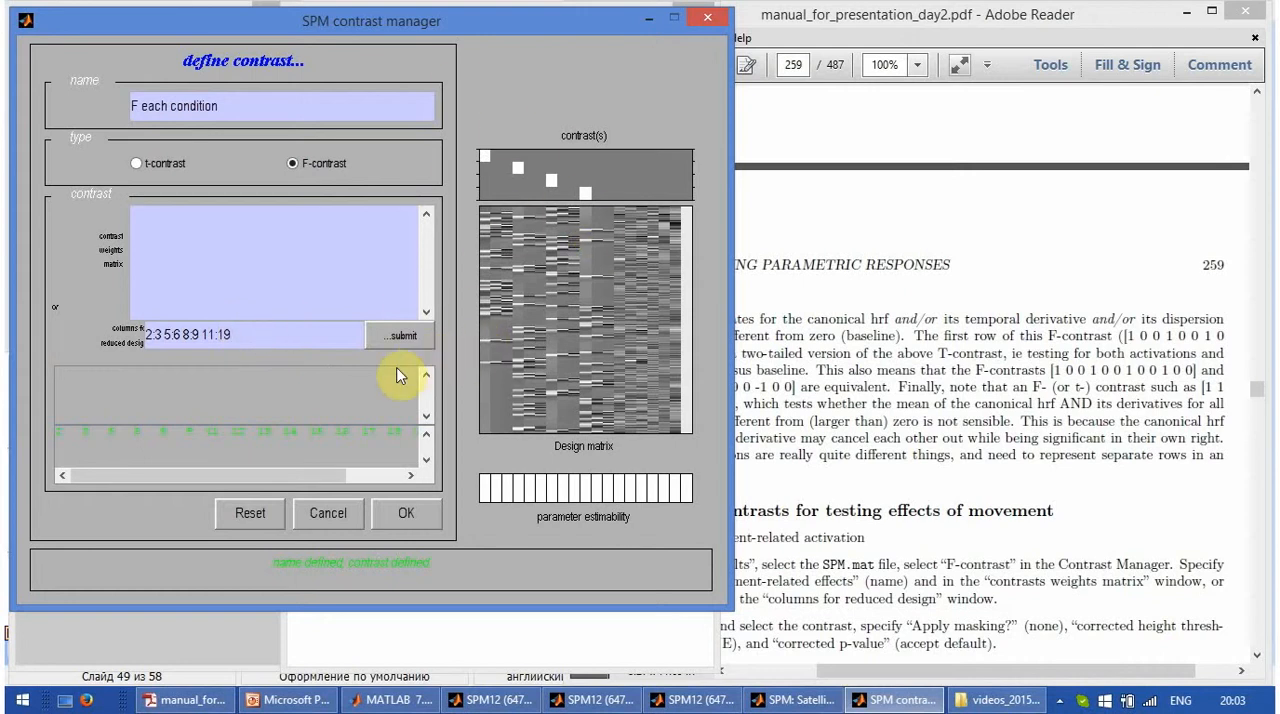
{"action": "left_click", "coordinate": [402, 336]}
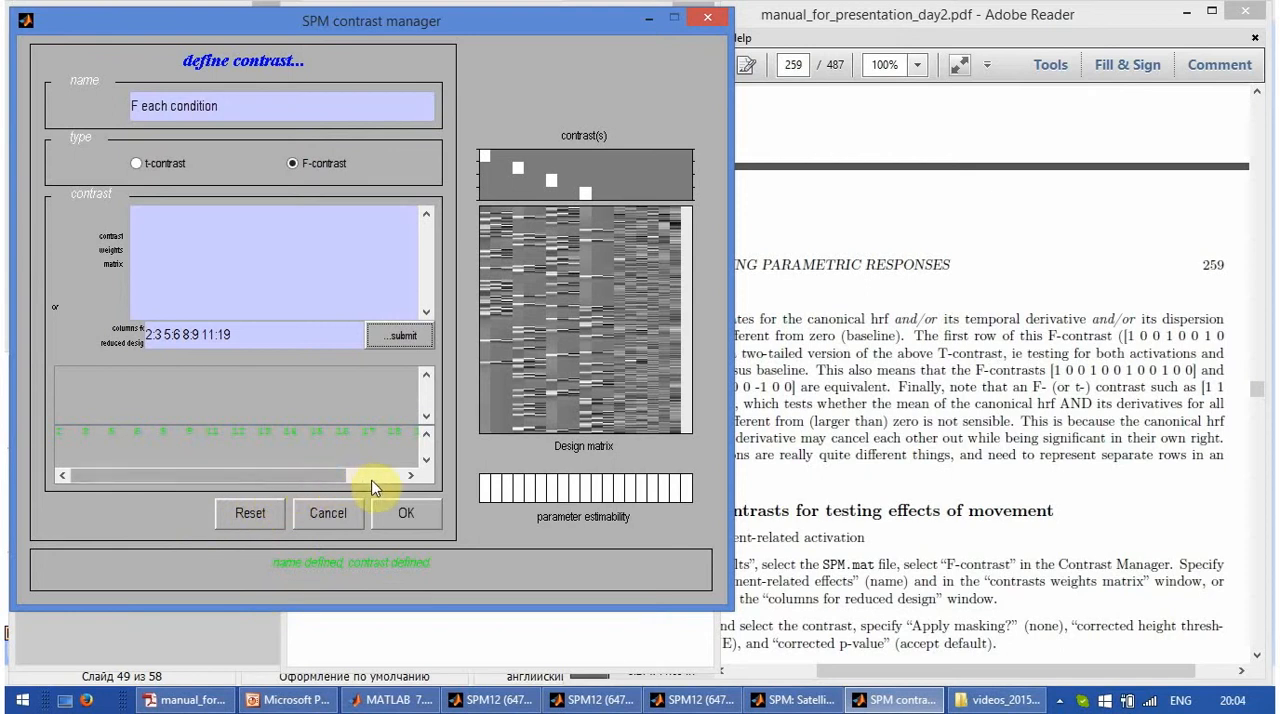
{"action": "left_click", "coordinate": [406, 516]}
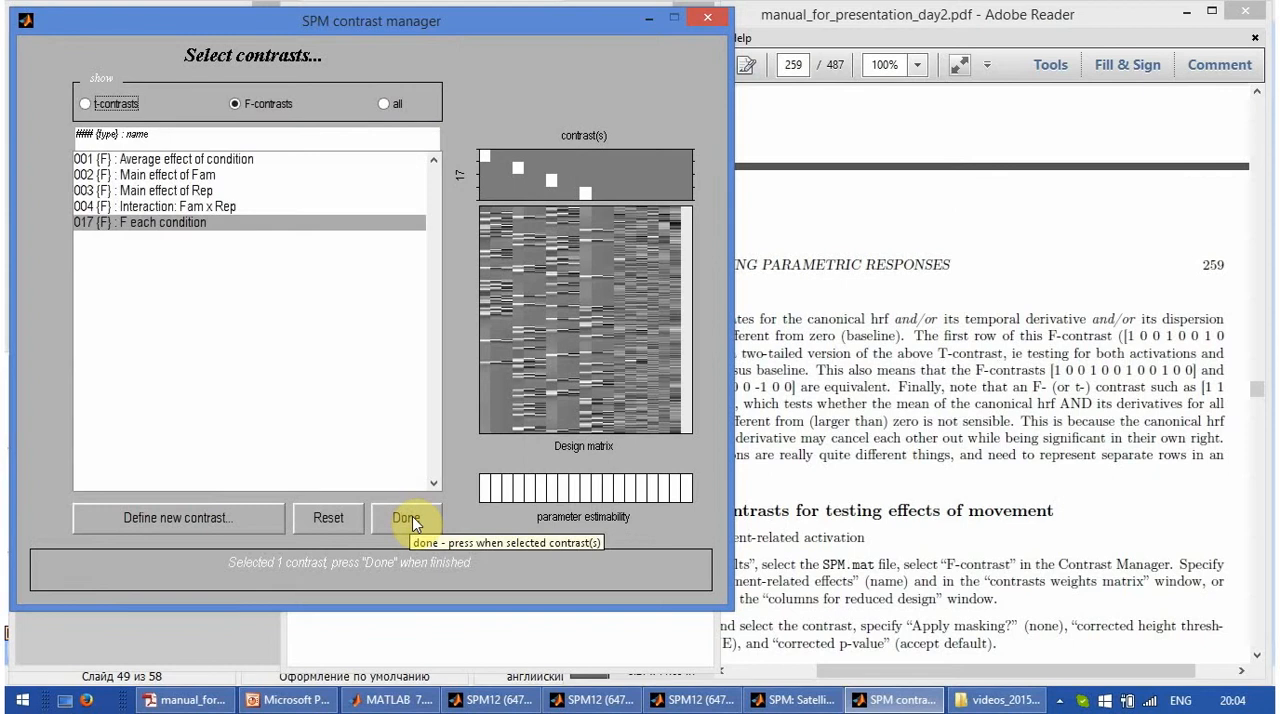
{"action": "left_click", "coordinate": [408, 518]}
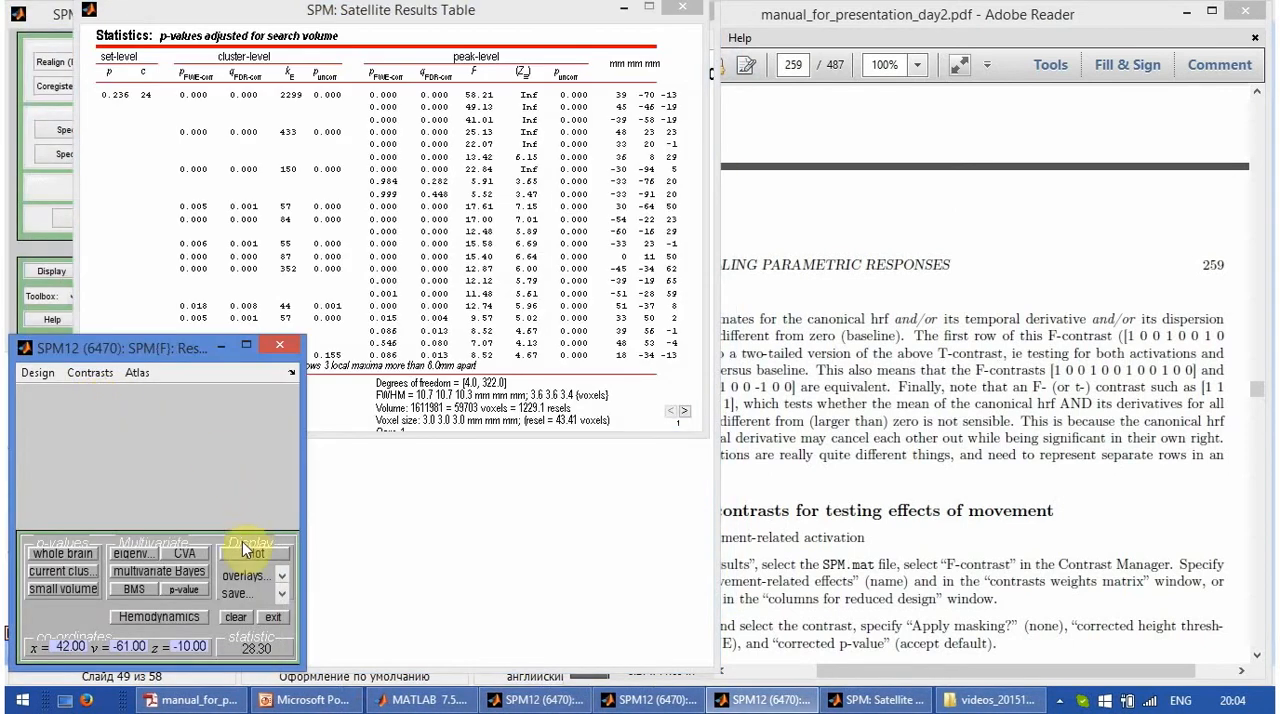
{"action": "left_click", "coordinate": [249, 577]}
{"action": "left_click", "coordinate": [299, 543]}
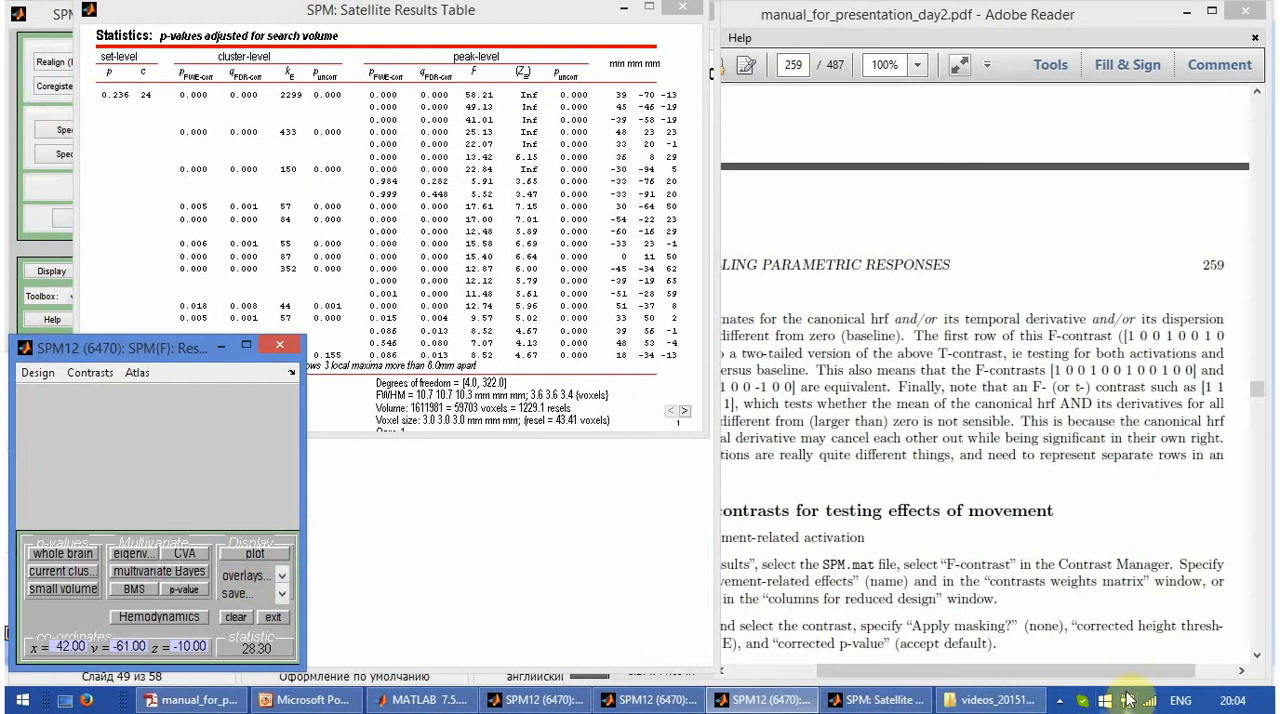
{"action": "left_click", "coordinate": [1062, 701]}
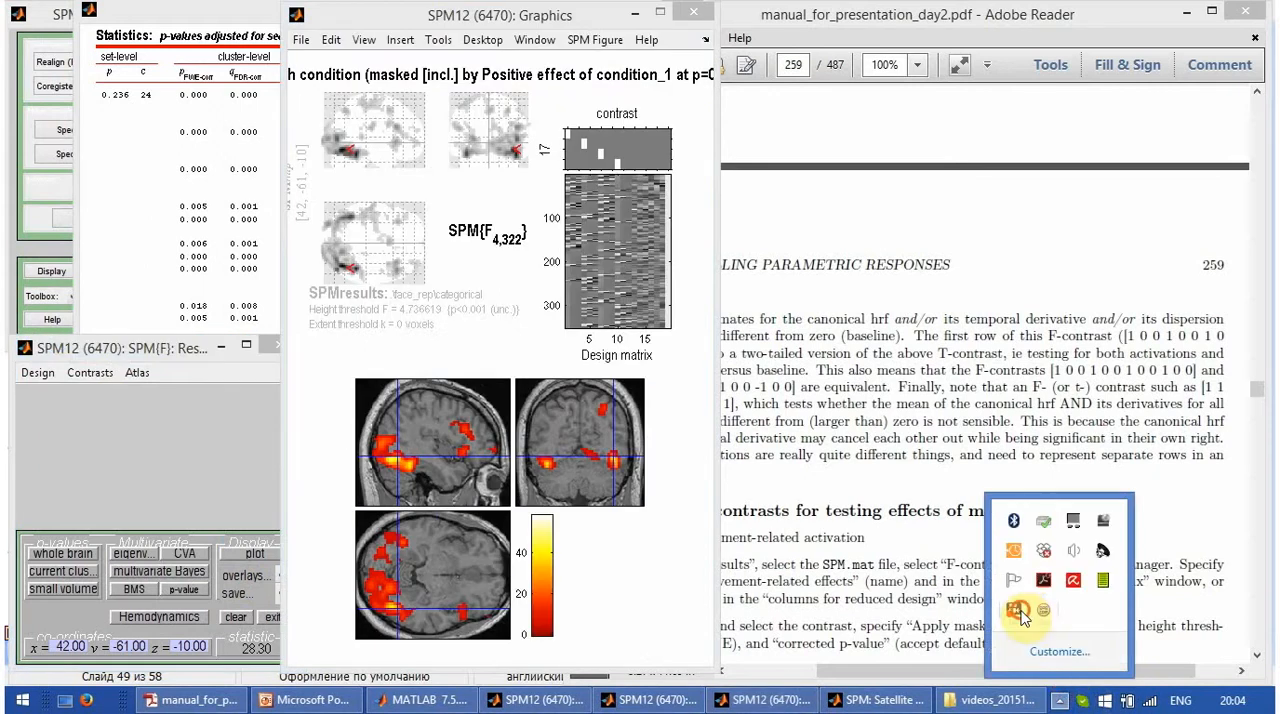
{"action": "right_click", "coordinate": [1028, 524]}
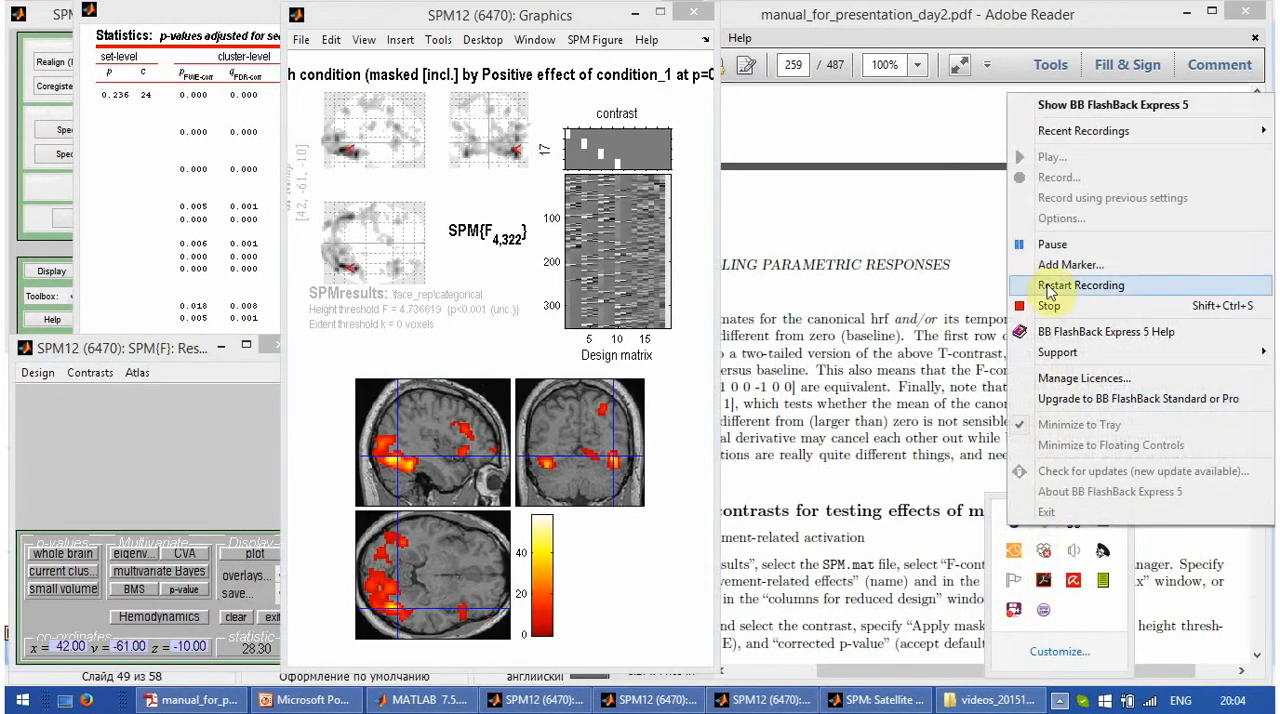
{"action": "left_click", "coordinate": [1052, 246]}
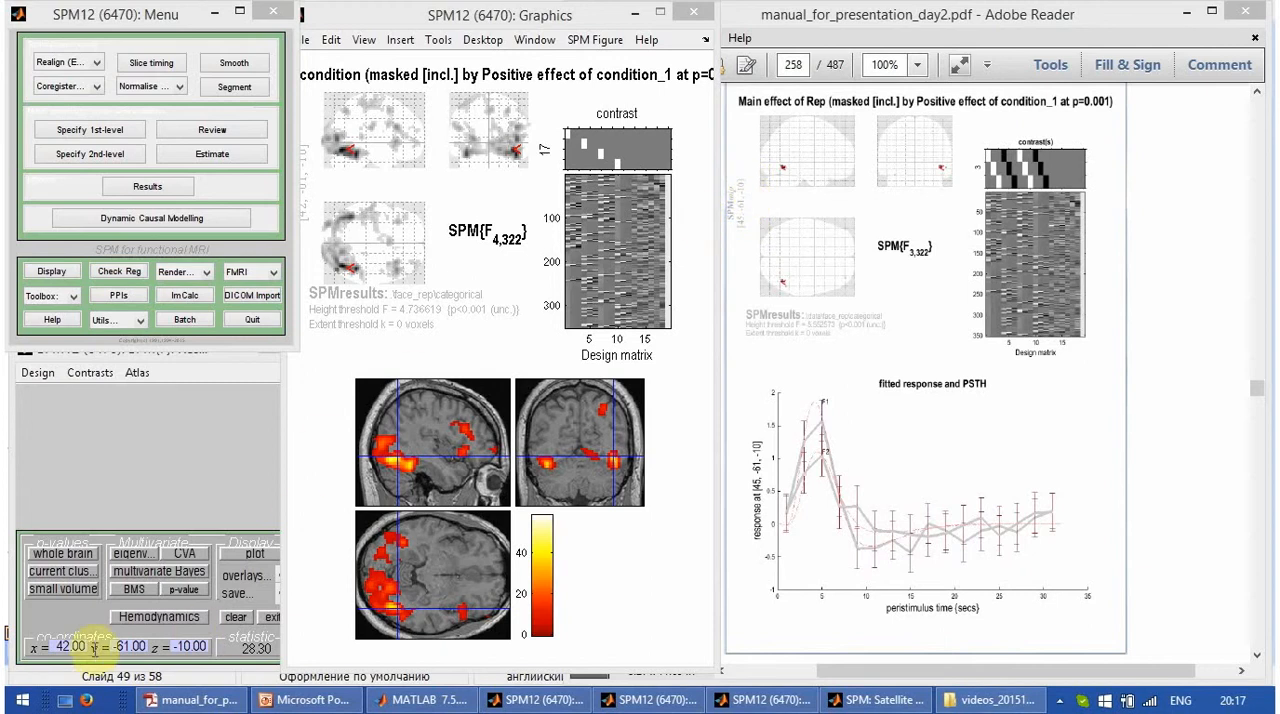
- Set the results cursor coordinates to x = 45, y = -61, z = -10
{"action": "left_click_drag", "start_coordinate": [54, 647], "coordinate": [101, 648]}
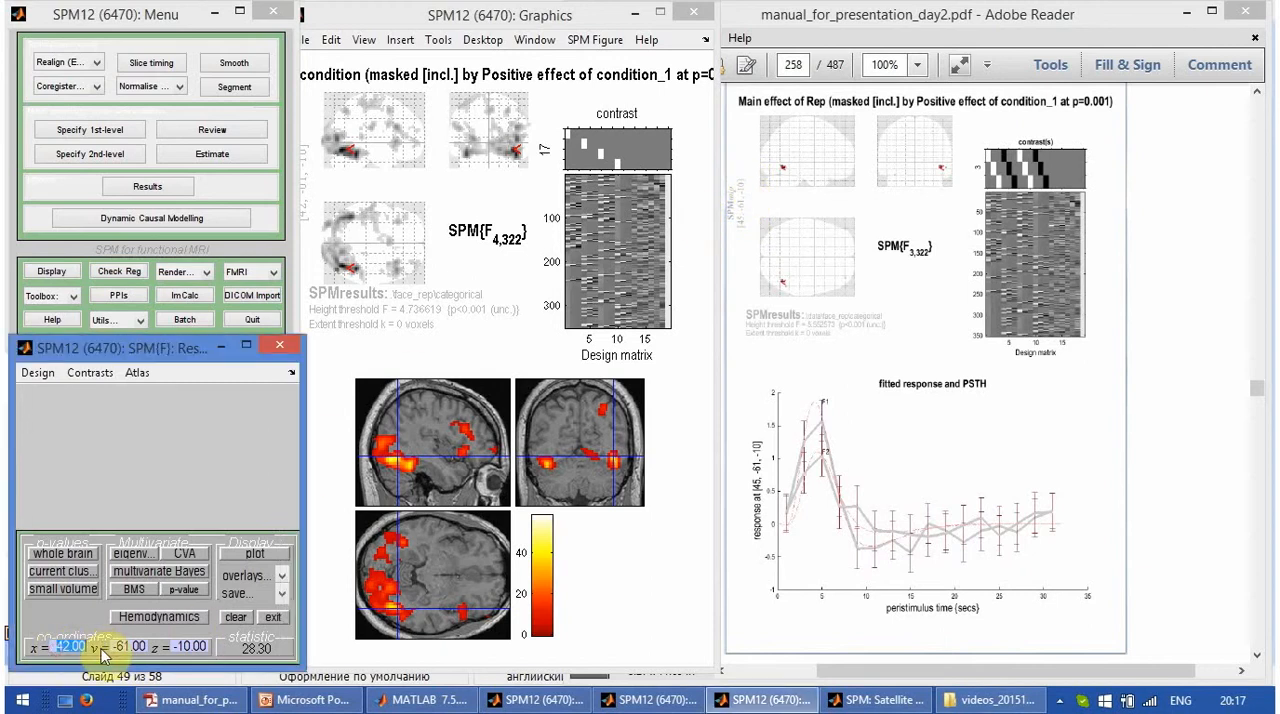
{"action": "type", "text": "45"}
{"action": "key", "text": "Tab"}
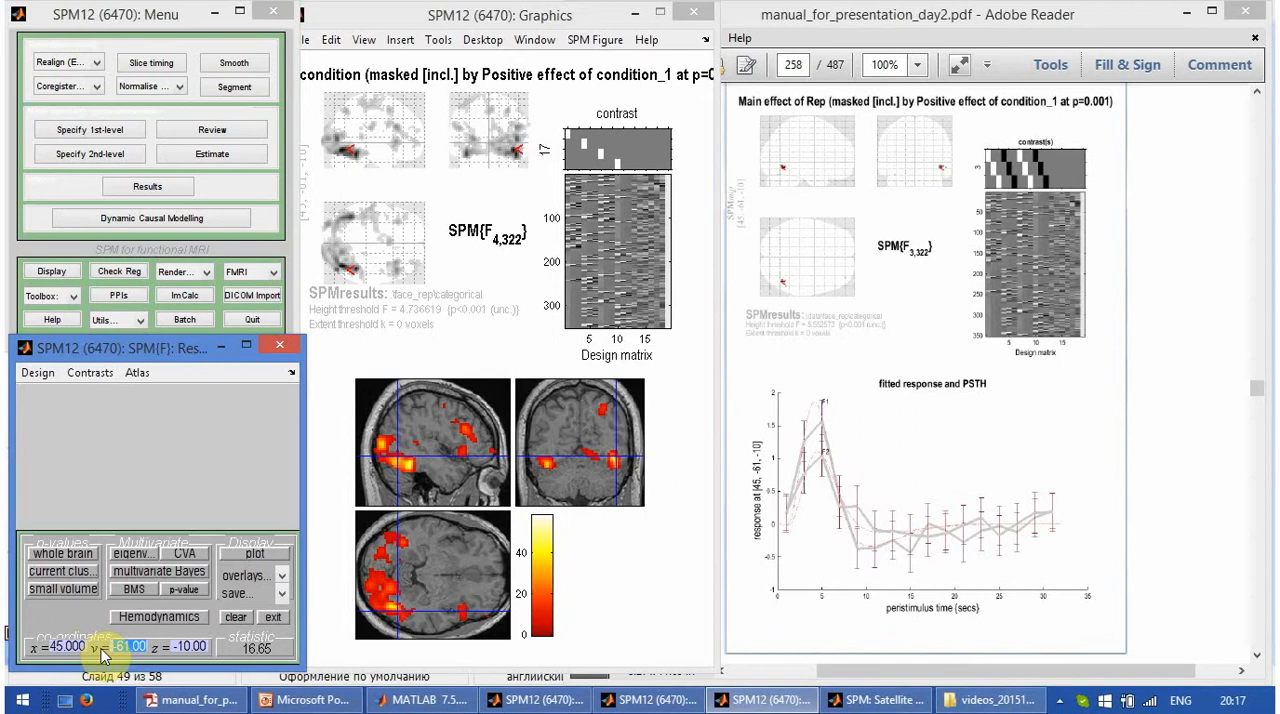
{"action": "type", "text": "-61"}
{"action": "left_click", "coordinate": [176, 648]}
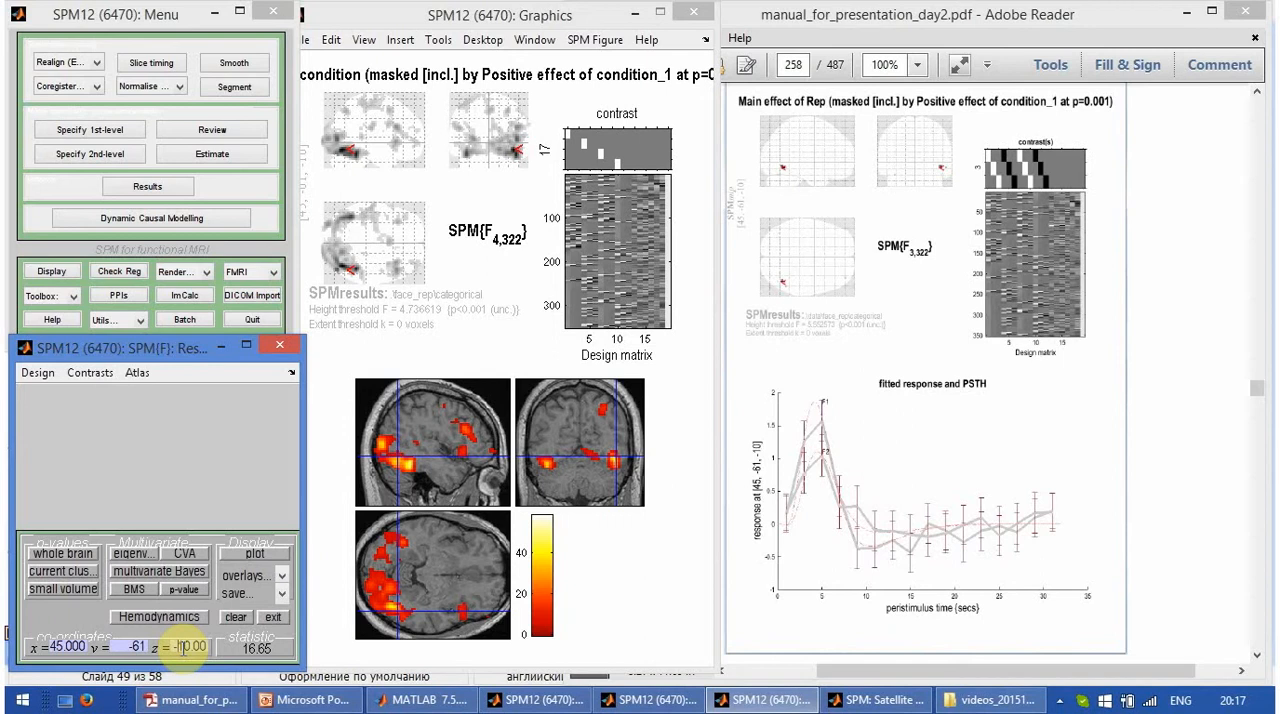
{"action": "key", "text": "BackSpace"}
{"action": "key", "text": "BackSpace"}
{"action": "key", "text": "BackSpace"}
{"action": "key", "text": "BackSpace"}
{"action": "key", "text": "BackSpace"}
{"action": "key", "text": "BackSpace"}
{"action": "type", "text": "-10"}
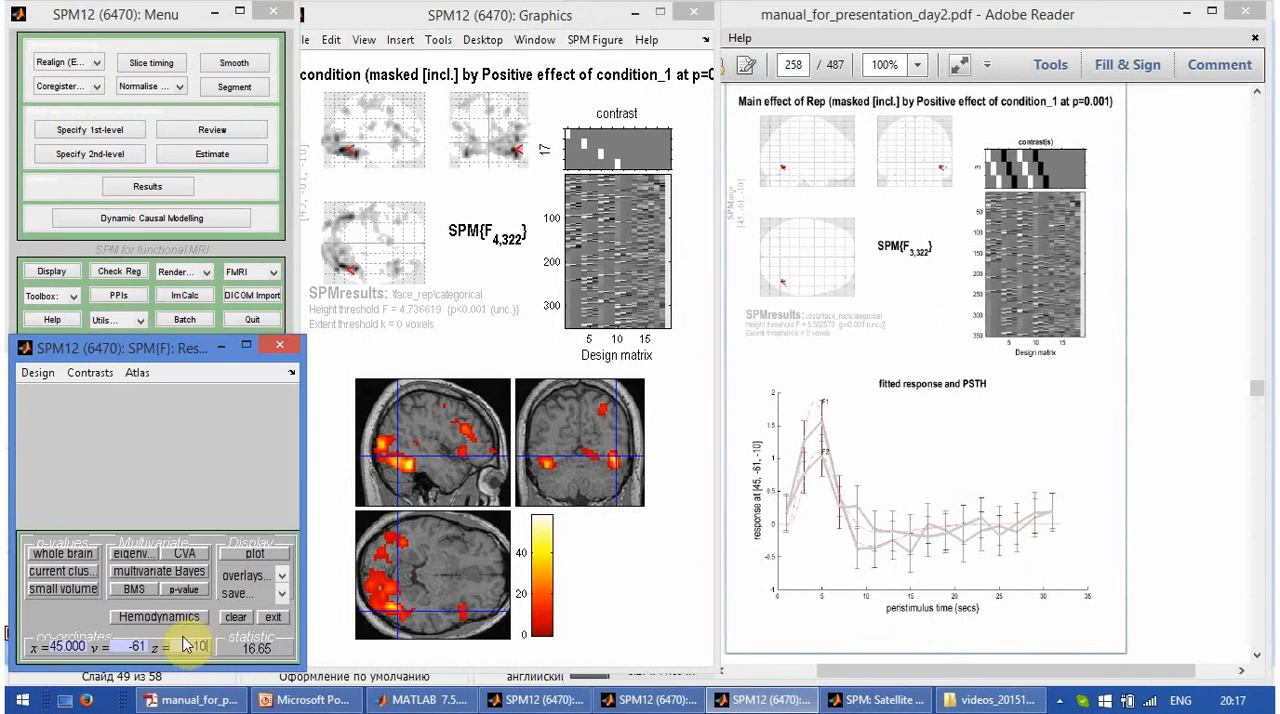
- Plot the contrast estimates and 90% C.I. for the F each condition contrast at the current voxel
{"action": "left_click", "coordinate": [254, 553]}
{"action": "left_click", "coordinate": [267, 397]}
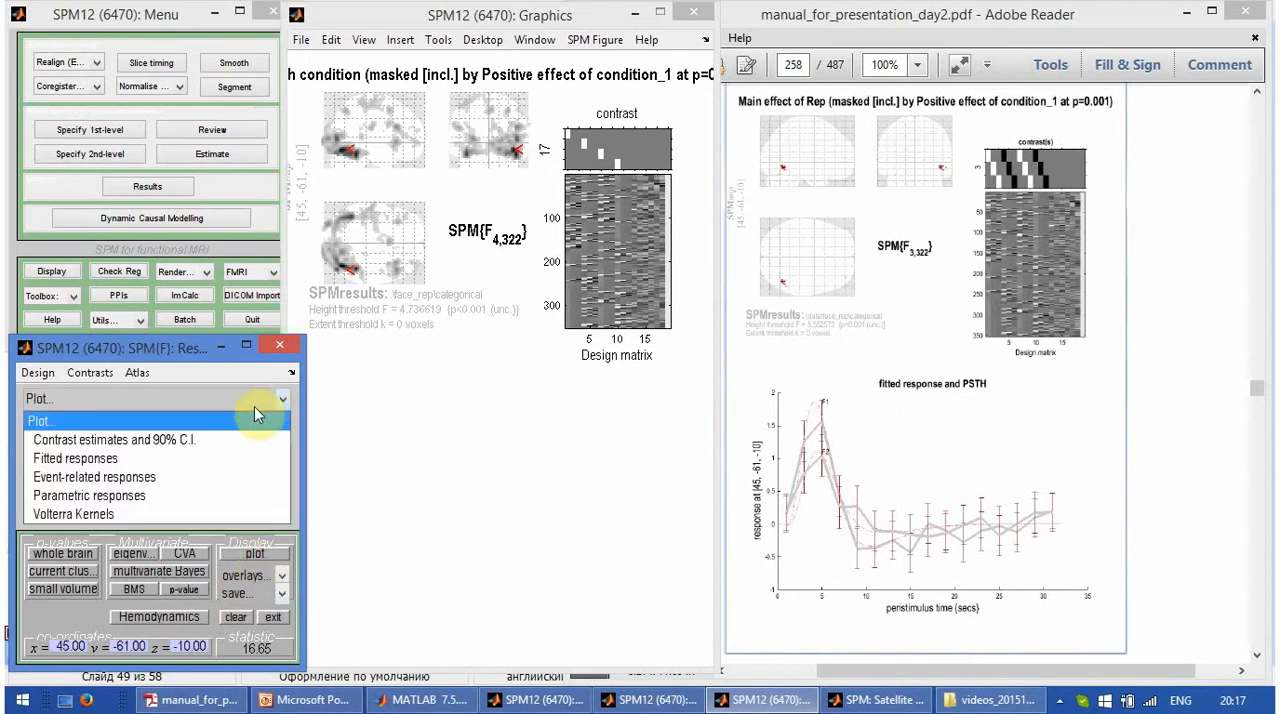
{"action": "left_click", "coordinate": [250, 440]}
{"action": "left_click", "coordinate": [267, 417]}
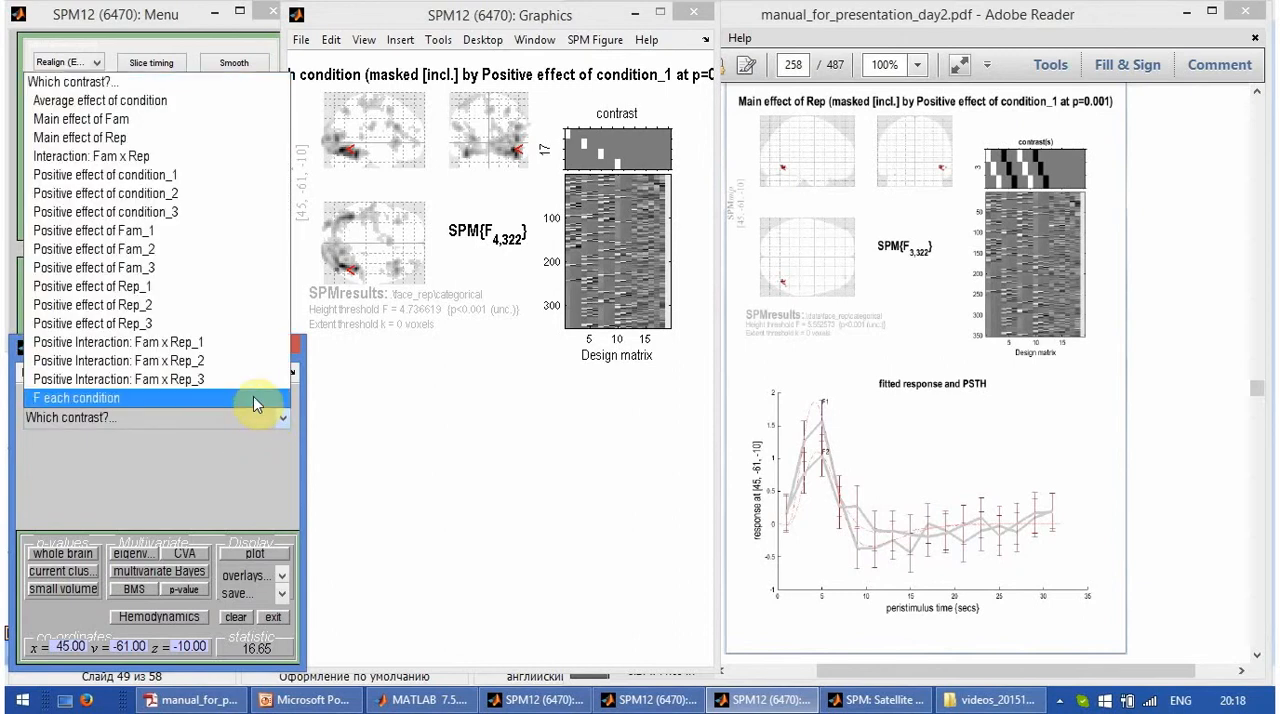
{"action": "left_click", "coordinate": [253, 397]}
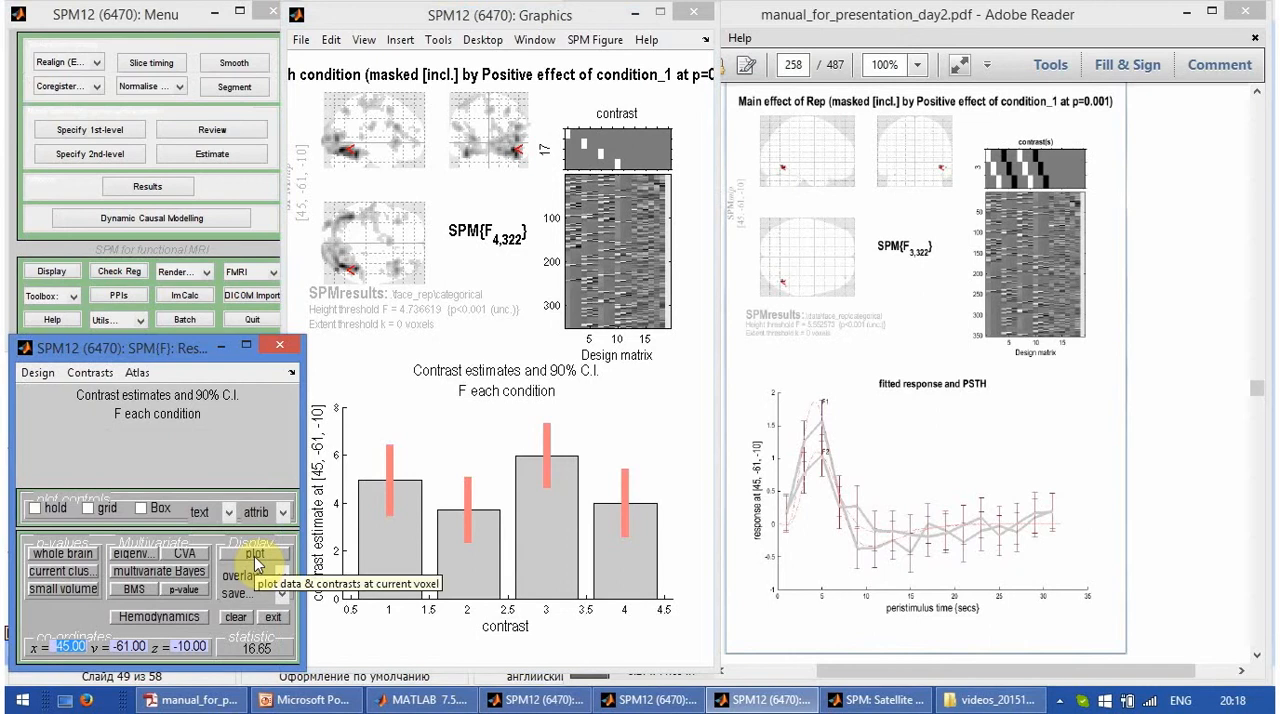
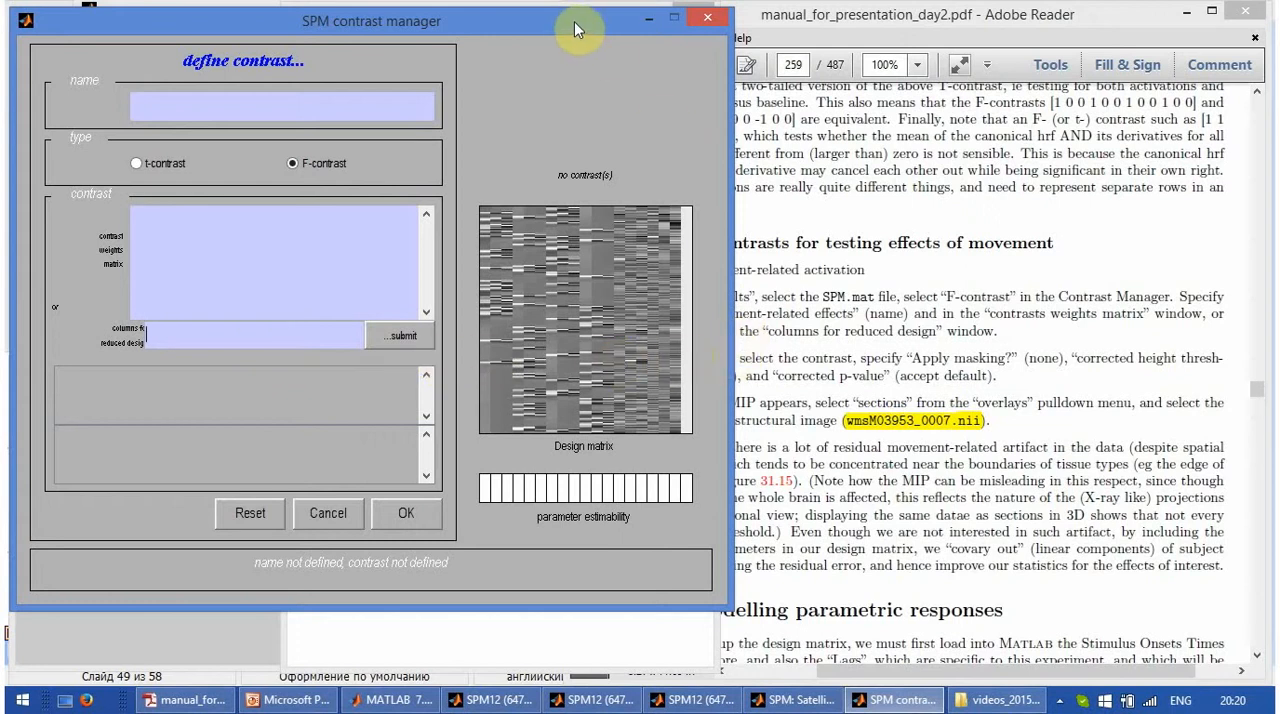
- Define the F-contrast's reduced design columns as 1:12 19, following the manual's movement effects section, and submit them
{"action": "mouse_move", "coordinate": [788, 14]}
{"action": "left_mouse_down"}
{"action": "mouse_move", "coordinate": [880, 14]}
{"action": "mouse_move", "coordinate": [786, 3]}
{"action": "left_mouse_up"}
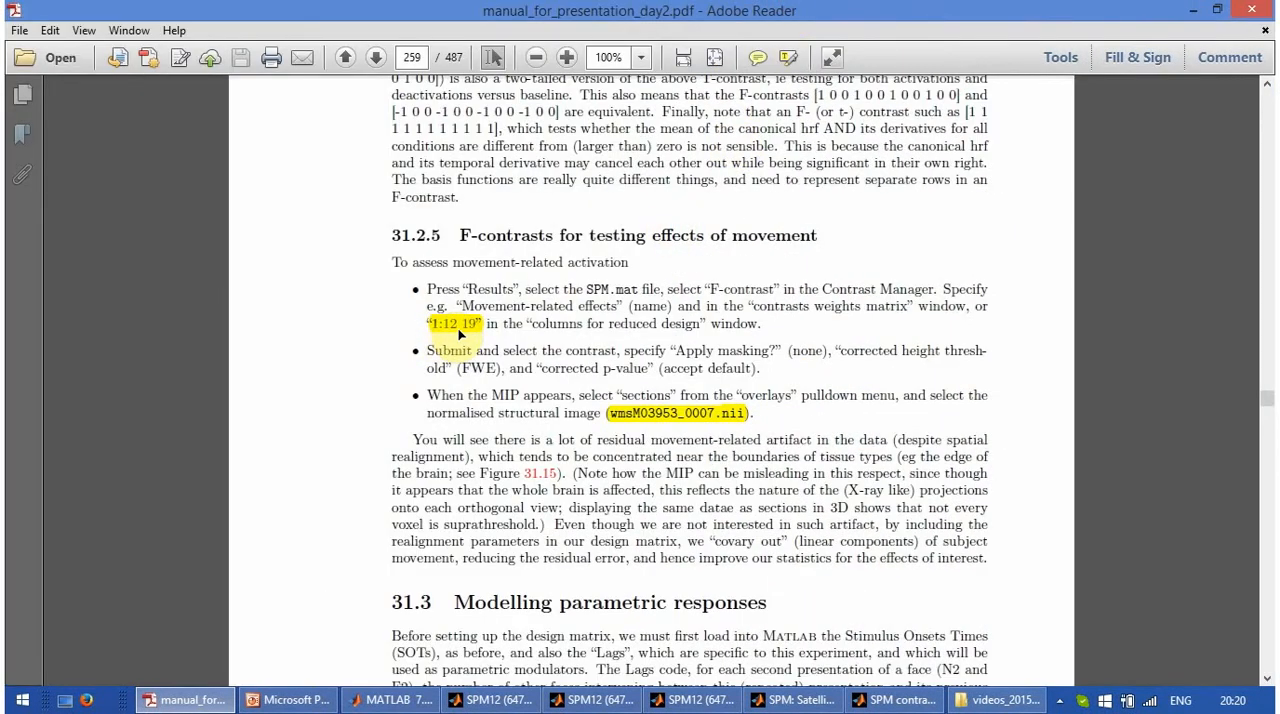
{"action": "left_click", "coordinate": [1218, 11]}
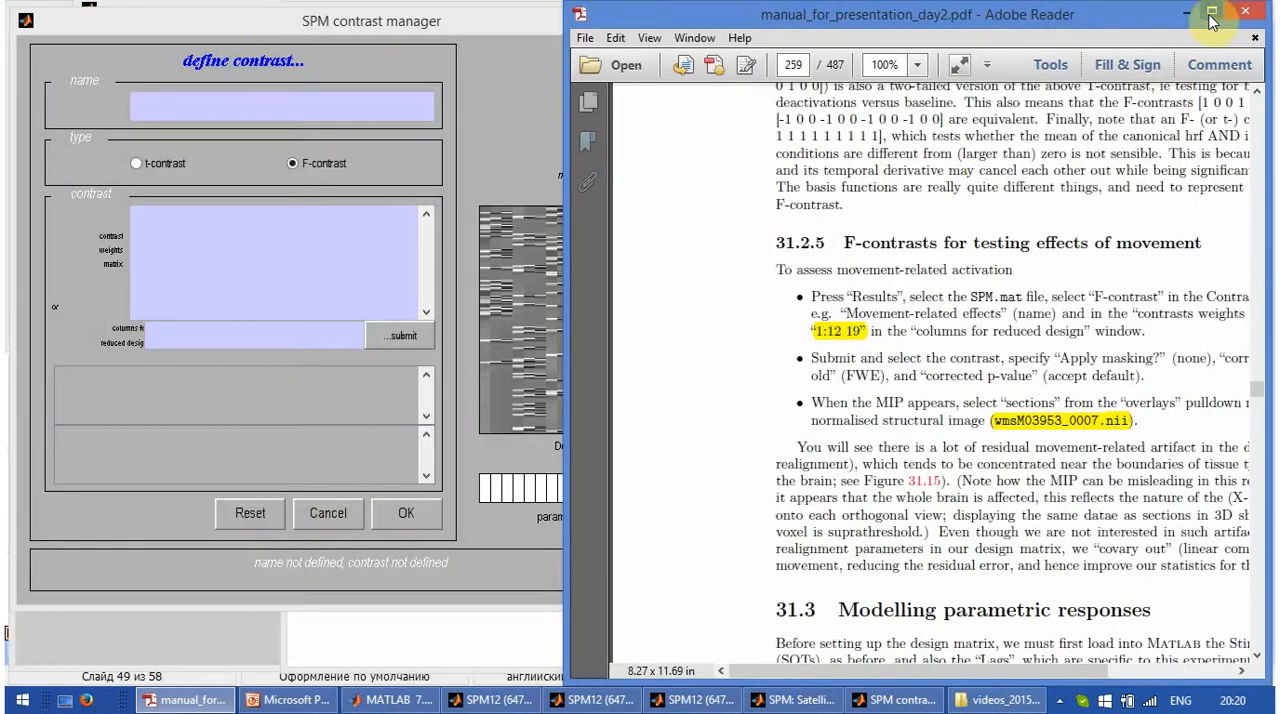
{"action": "left_click", "coordinate": [257, 332]}
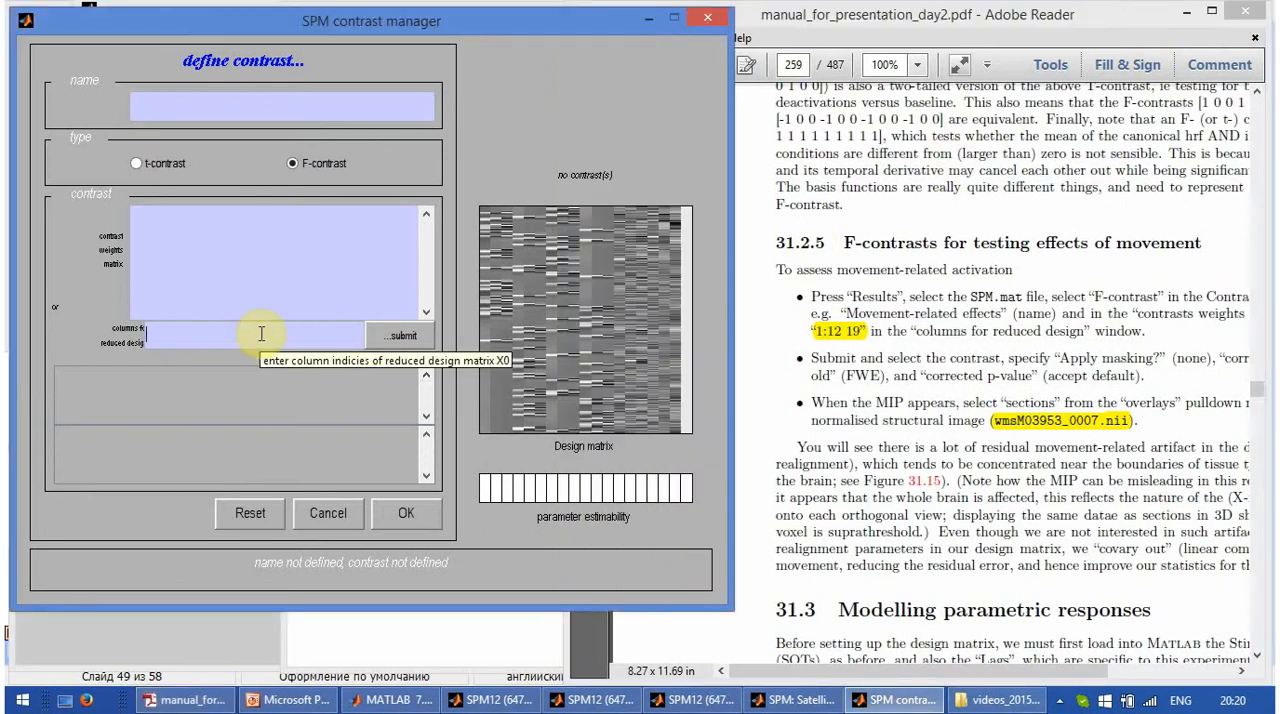
{"action": "type", "text": "1"}
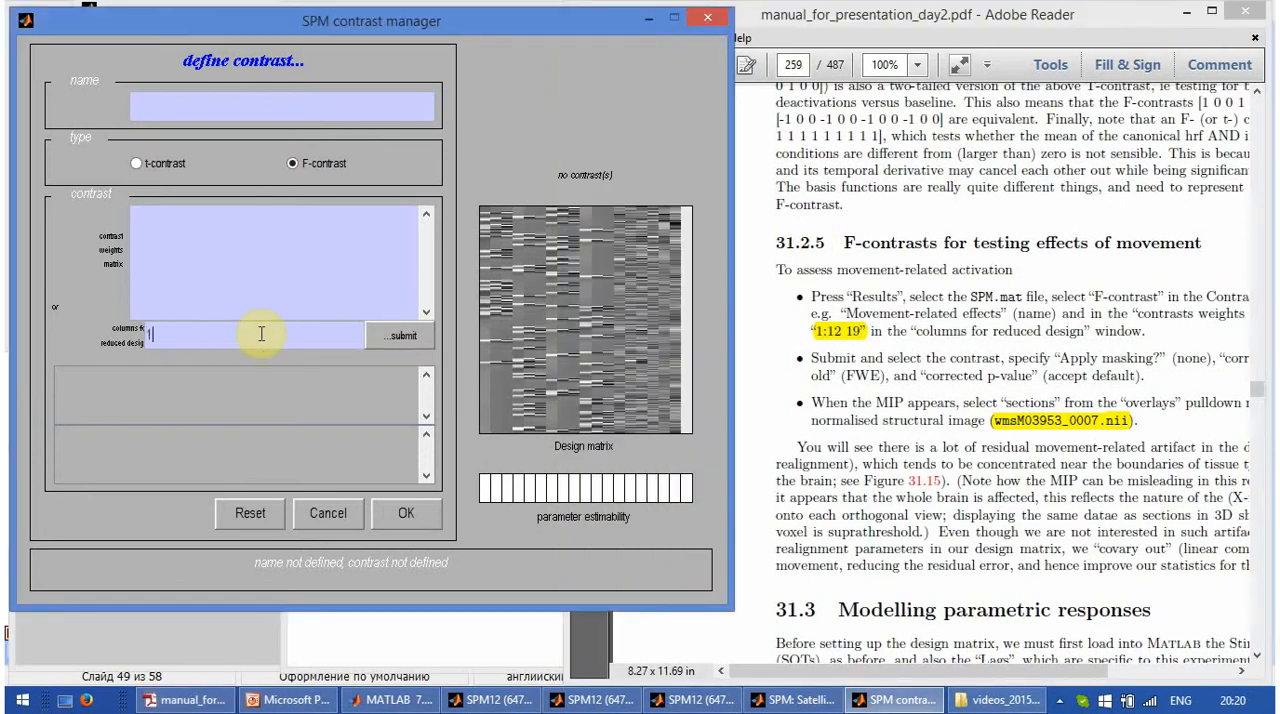
{"action": "type", "text": ":12 19"}
{"action": "left_click", "coordinate": [390, 336]}
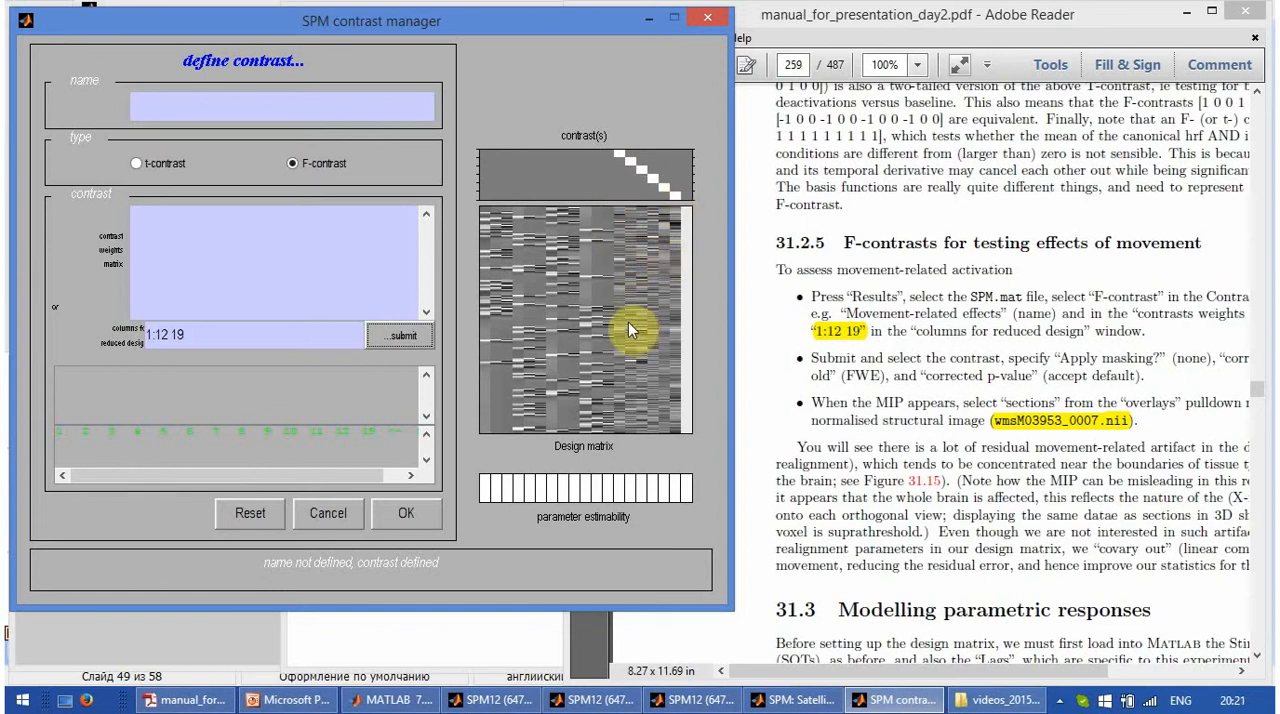
- Name the new F-contrast "F Movement related activity" and accept its definition
{"action": "left_click", "coordinate": [249, 106]}
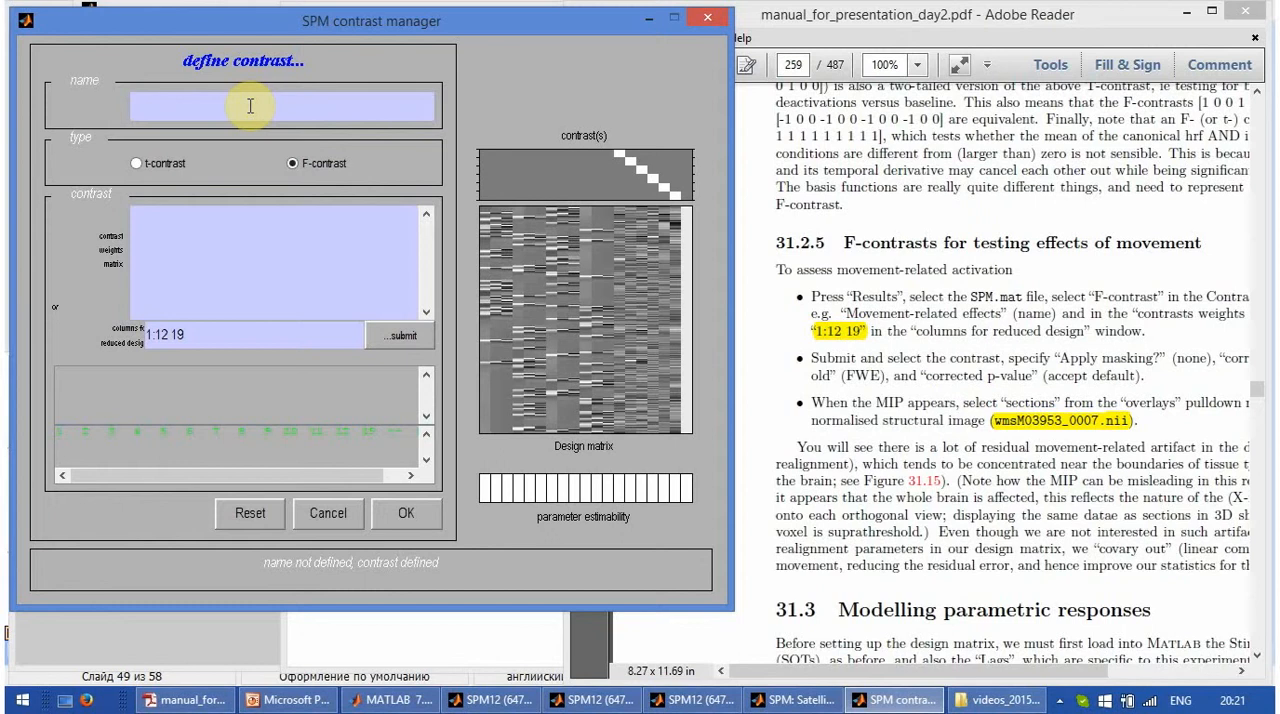
{"action": "type", "text": "F Movement related activity"}
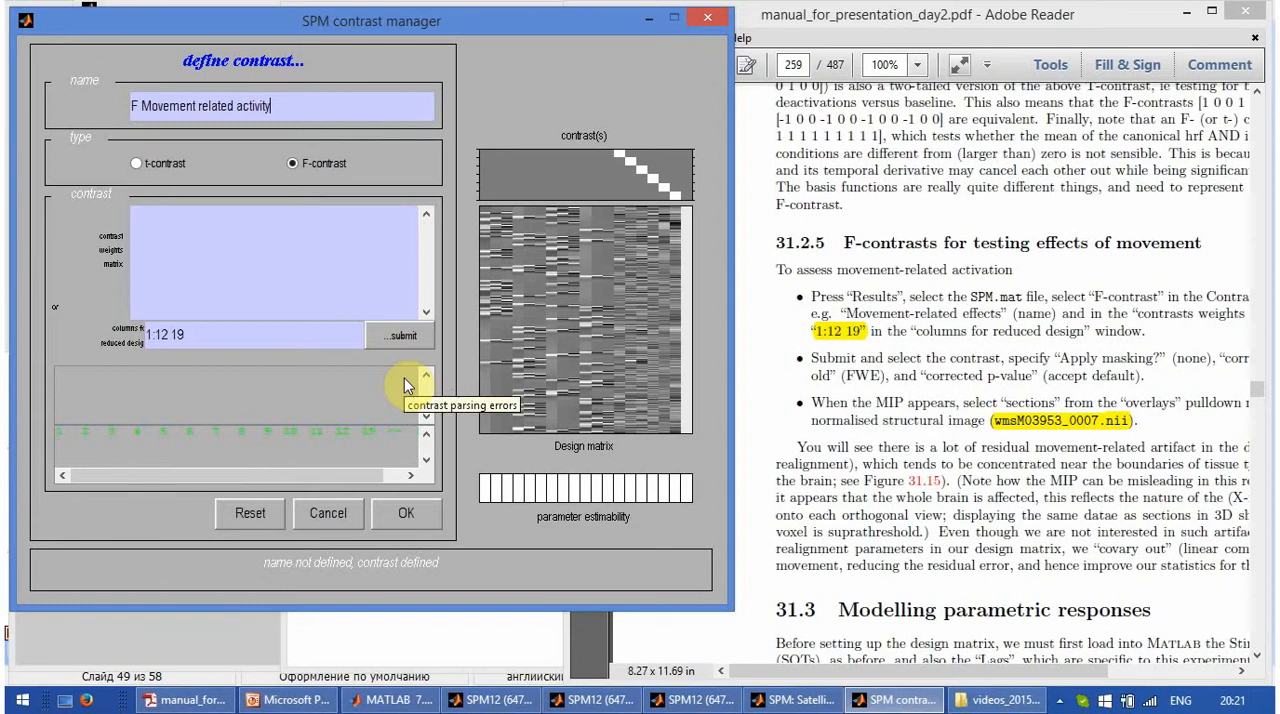
{"action": "left_click", "coordinate": [418, 524]}
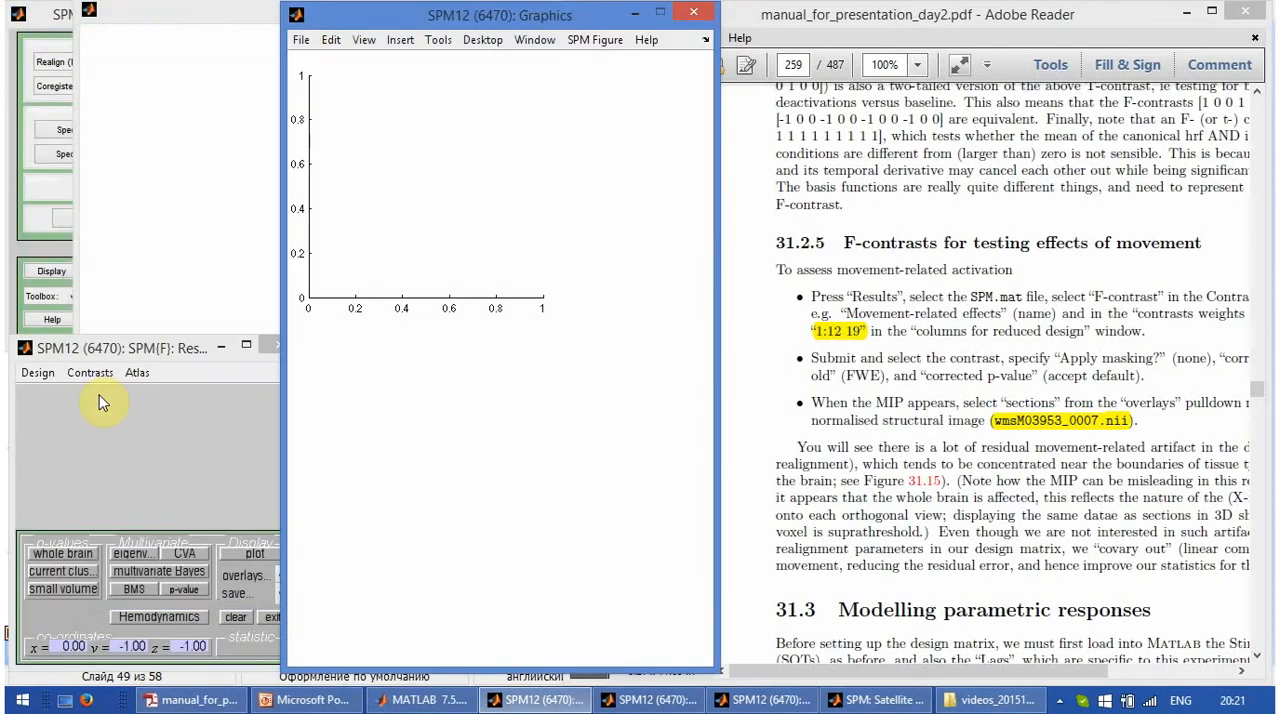
- Overlay the masked movement results on the previous sections and inspect the activation at several brain locations
{"action": "left_click", "coordinate": [256, 576]}
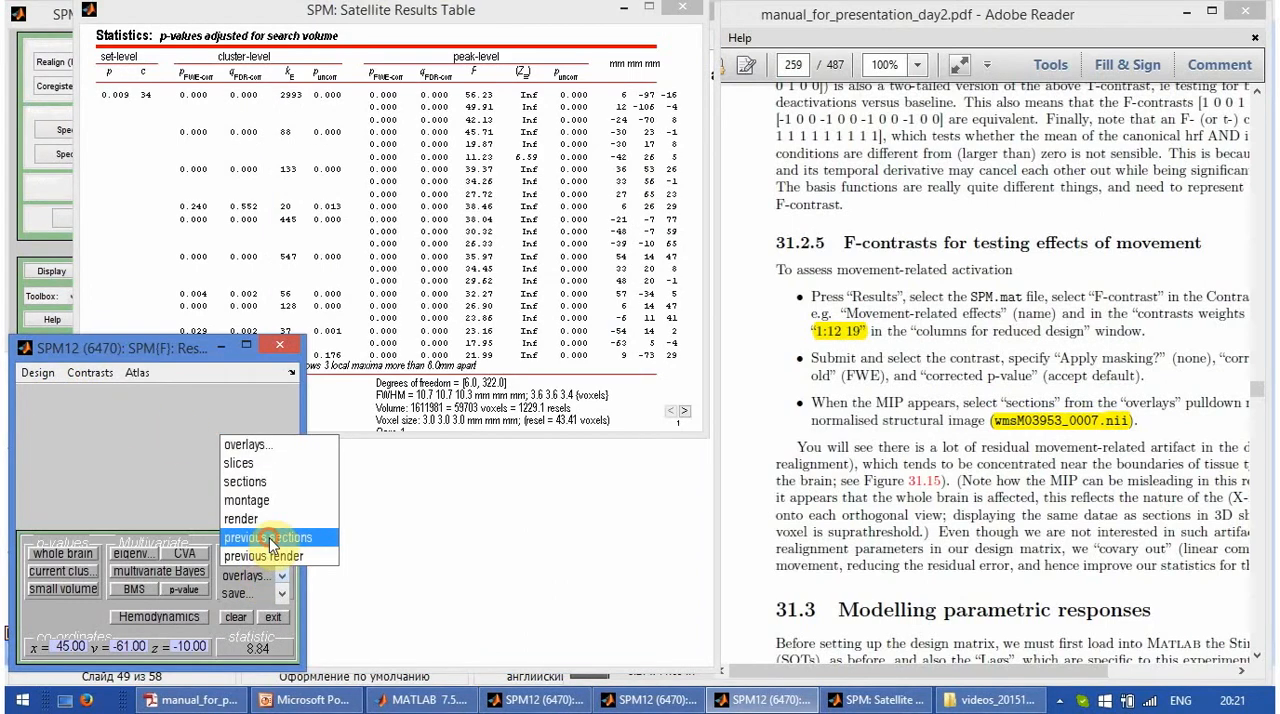
{"action": "left_click", "coordinate": [269, 540]}
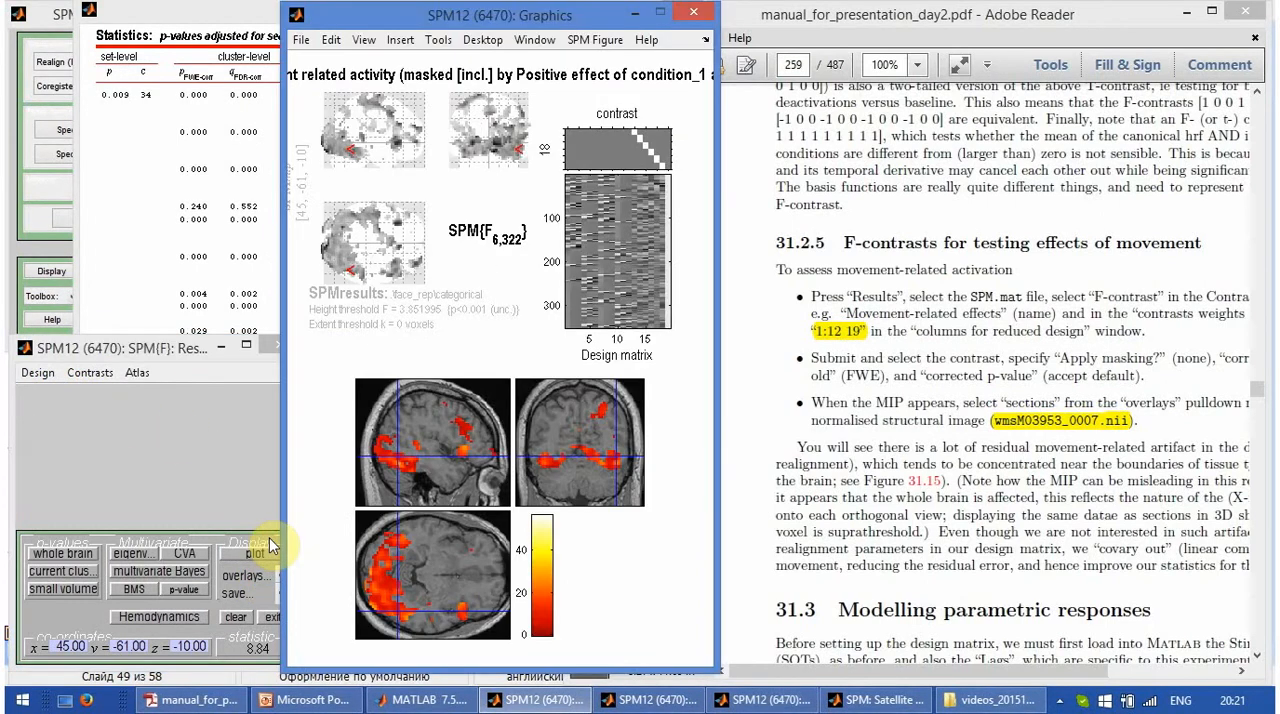
{"action": "left_click", "coordinate": [405, 473]}
{"action": "left_click", "coordinate": [388, 461]}
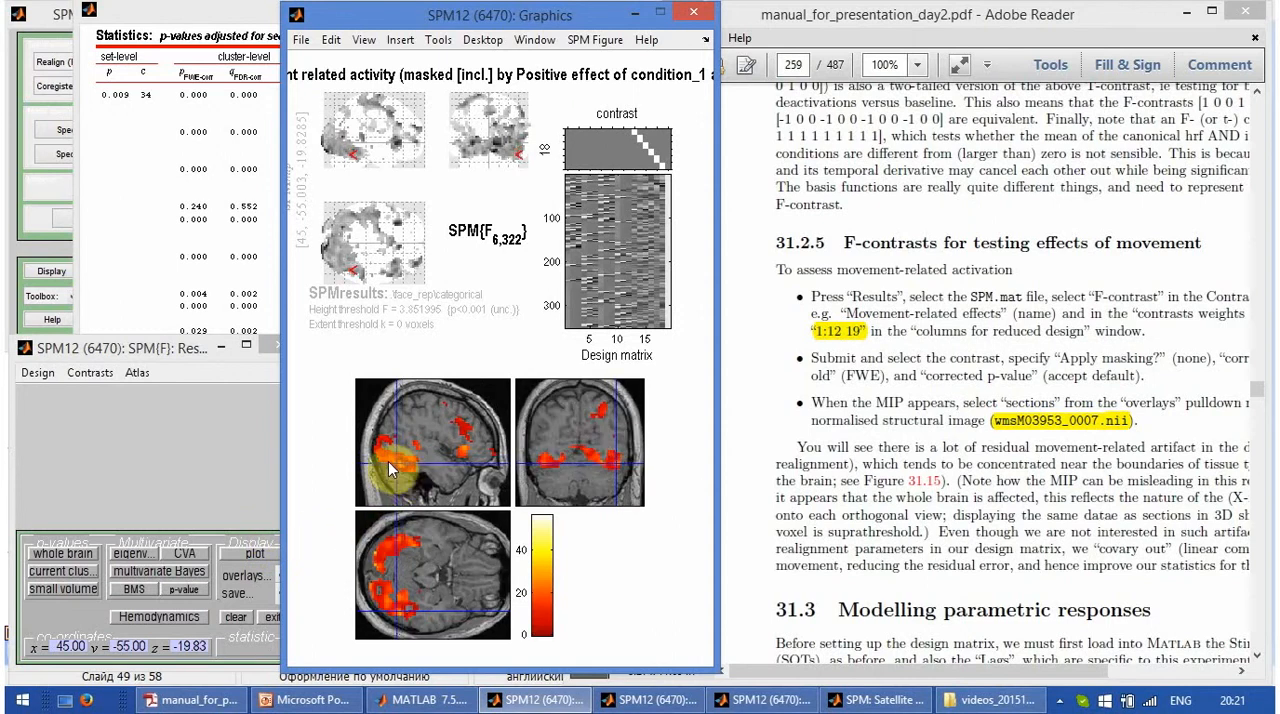
{"action": "left_click", "coordinate": [393, 465]}
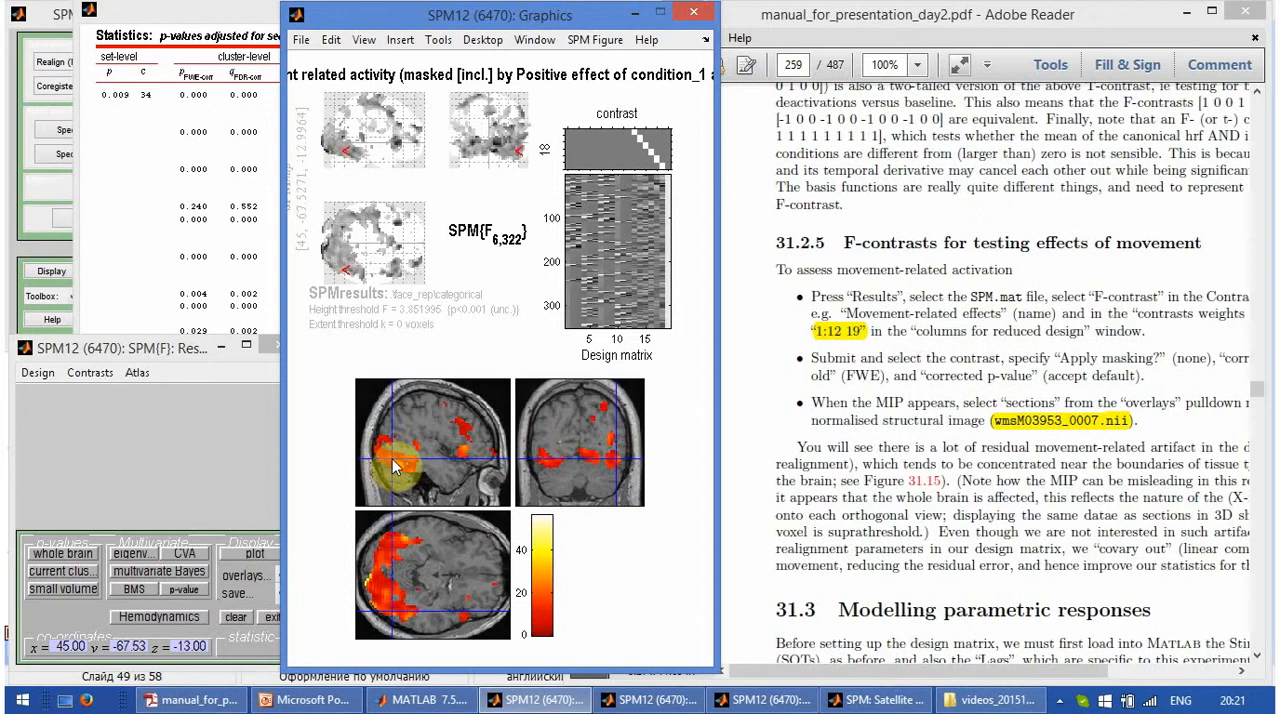
{"action": "left_click", "coordinate": [387, 458]}
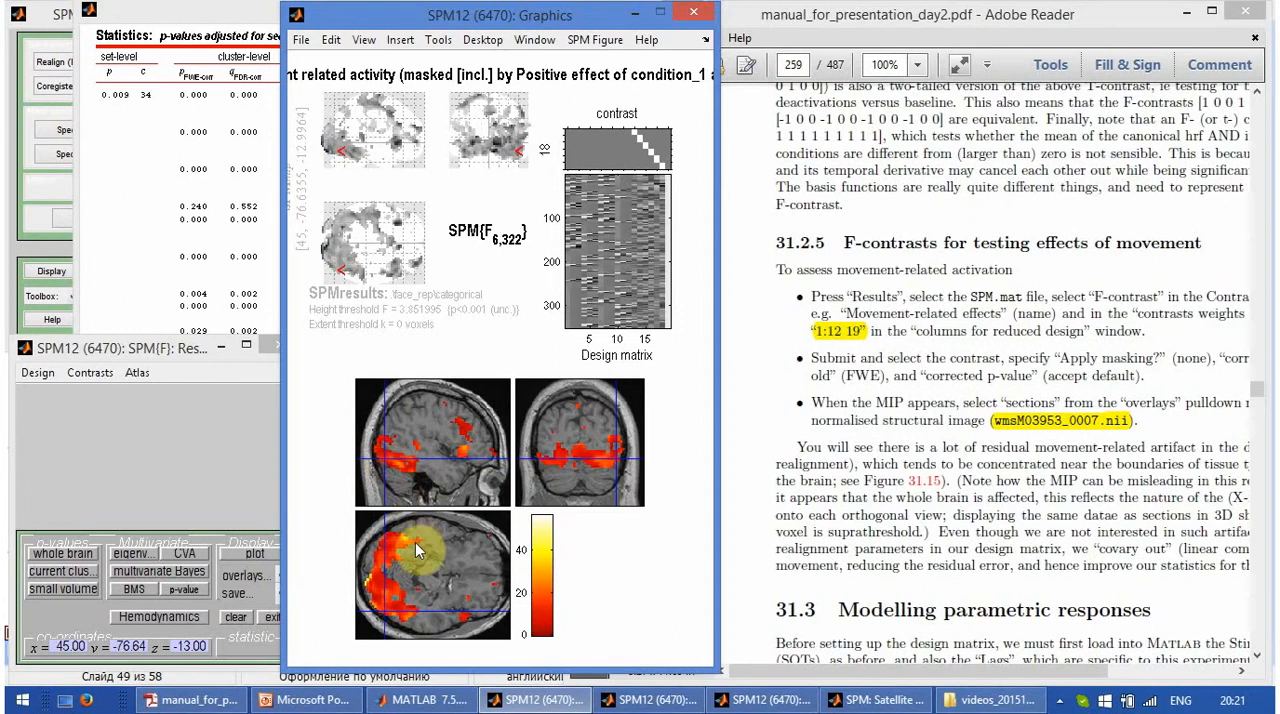
{"action": "left_click_drag", "start_coordinate": [443, 585], "coordinate": [464, 580]}
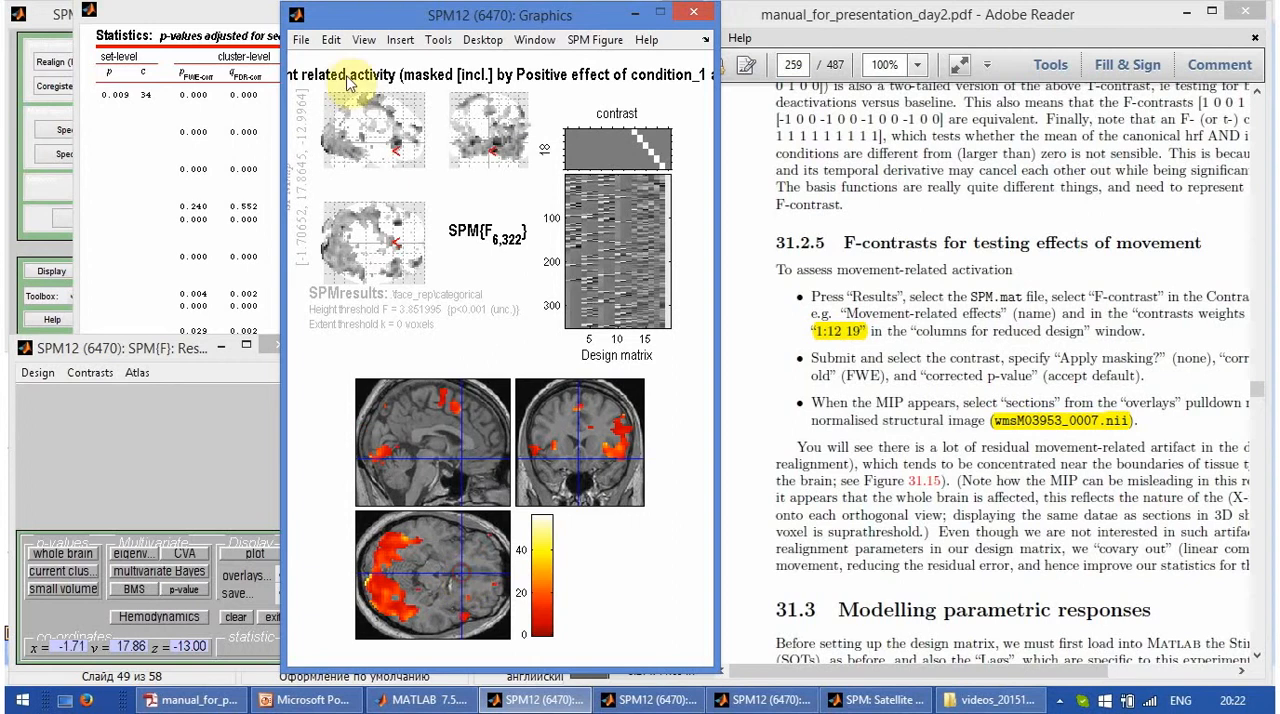
- Reopen the results from SPM.mat in C:\data_fmri\face_rep\categorical and choose the F Movement related activity contrast
{"action": "left_click", "coordinate": [170, 390]}
{"action": "left_click", "coordinate": [100, 374]}
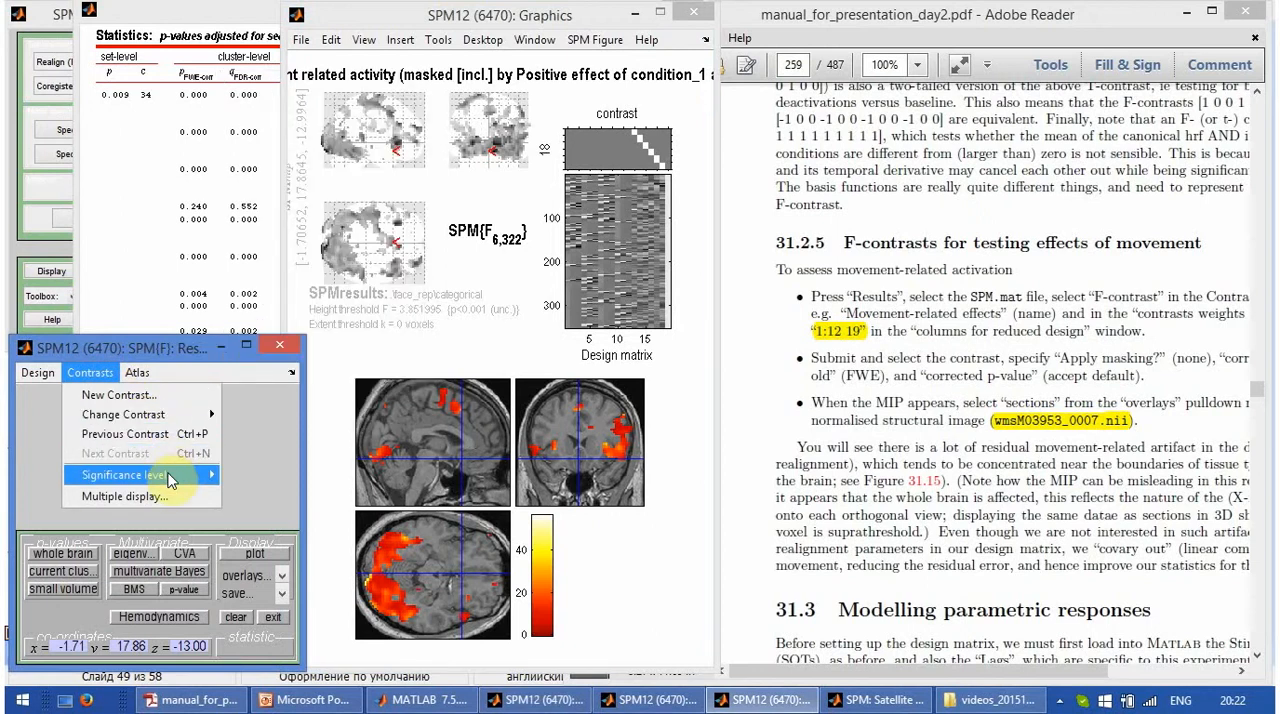
{"action": "left_click", "coordinate": [50, 272]}
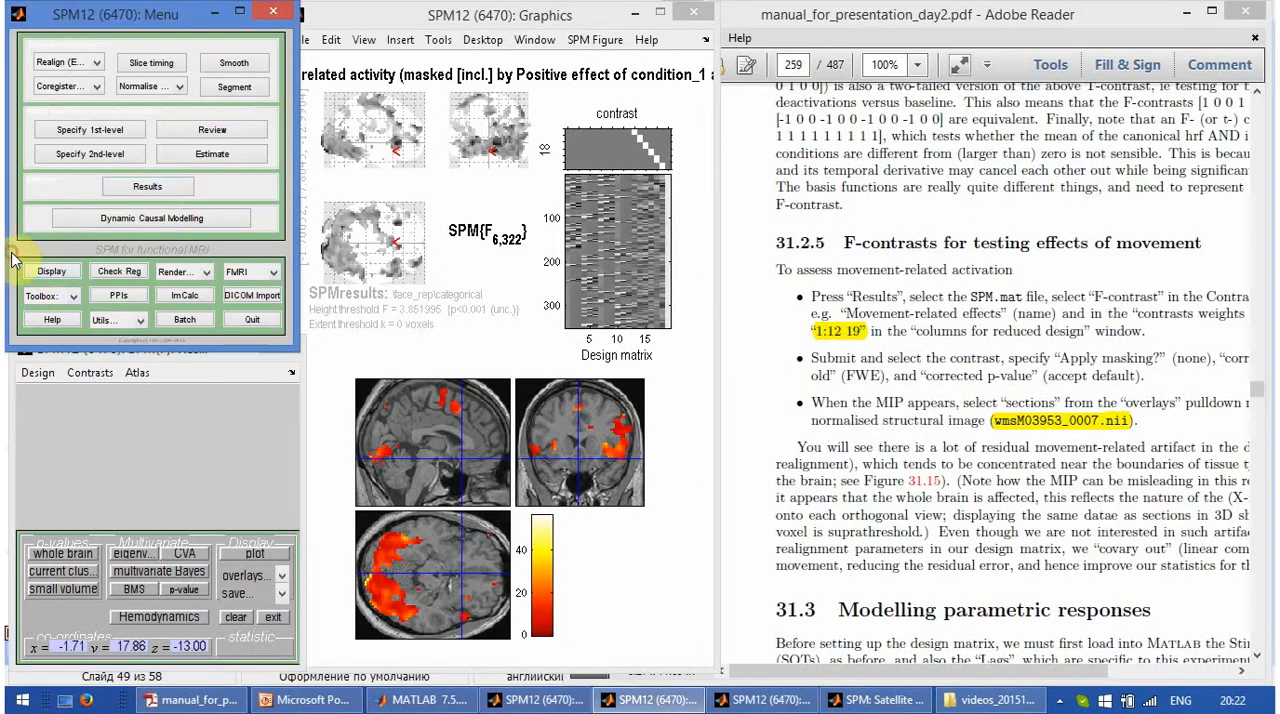
{"action": "left_click", "coordinate": [157, 187]}
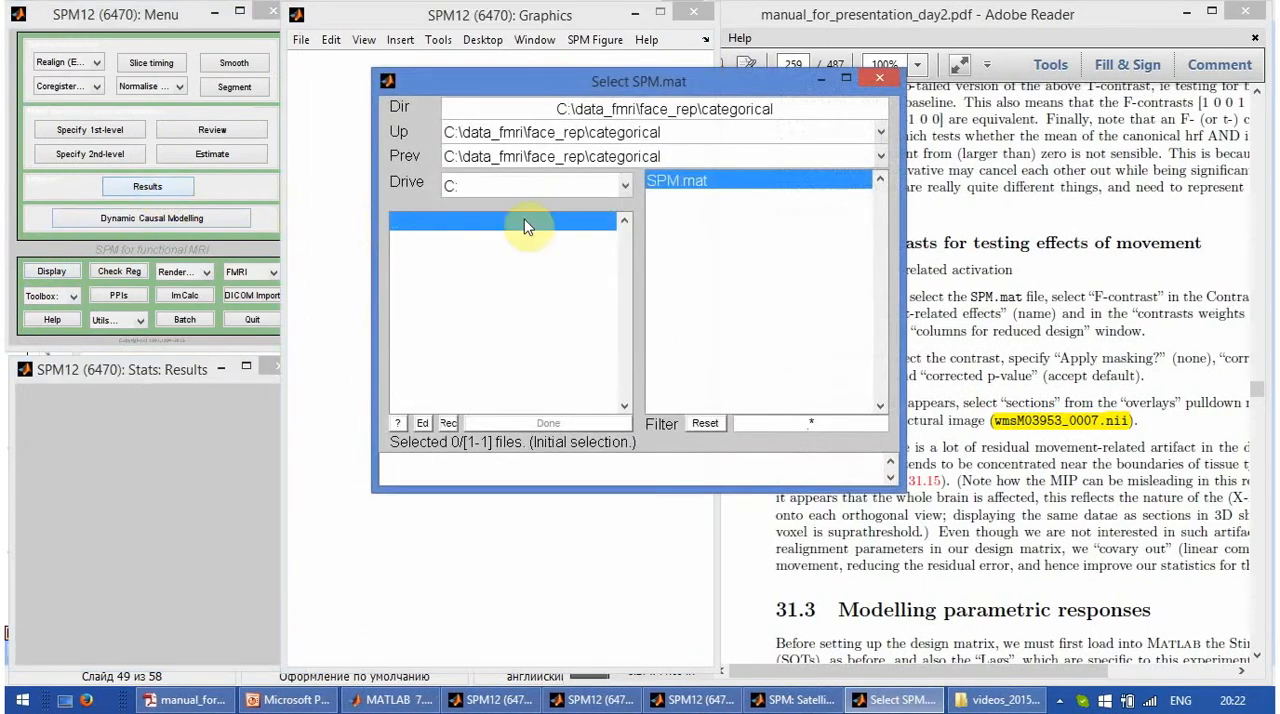
{"action": "left_click", "coordinate": [705, 182]}
{"action": "left_click", "coordinate": [568, 424]}
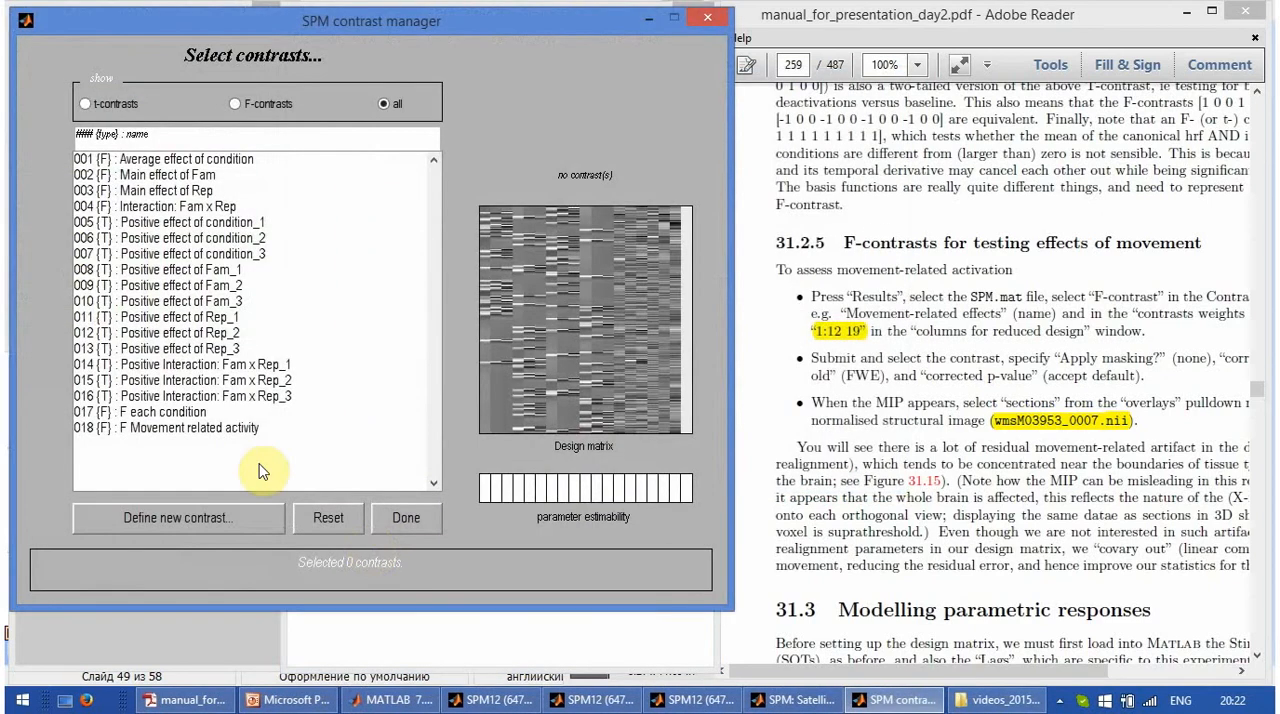
{"action": "left_click", "coordinate": [244, 428]}
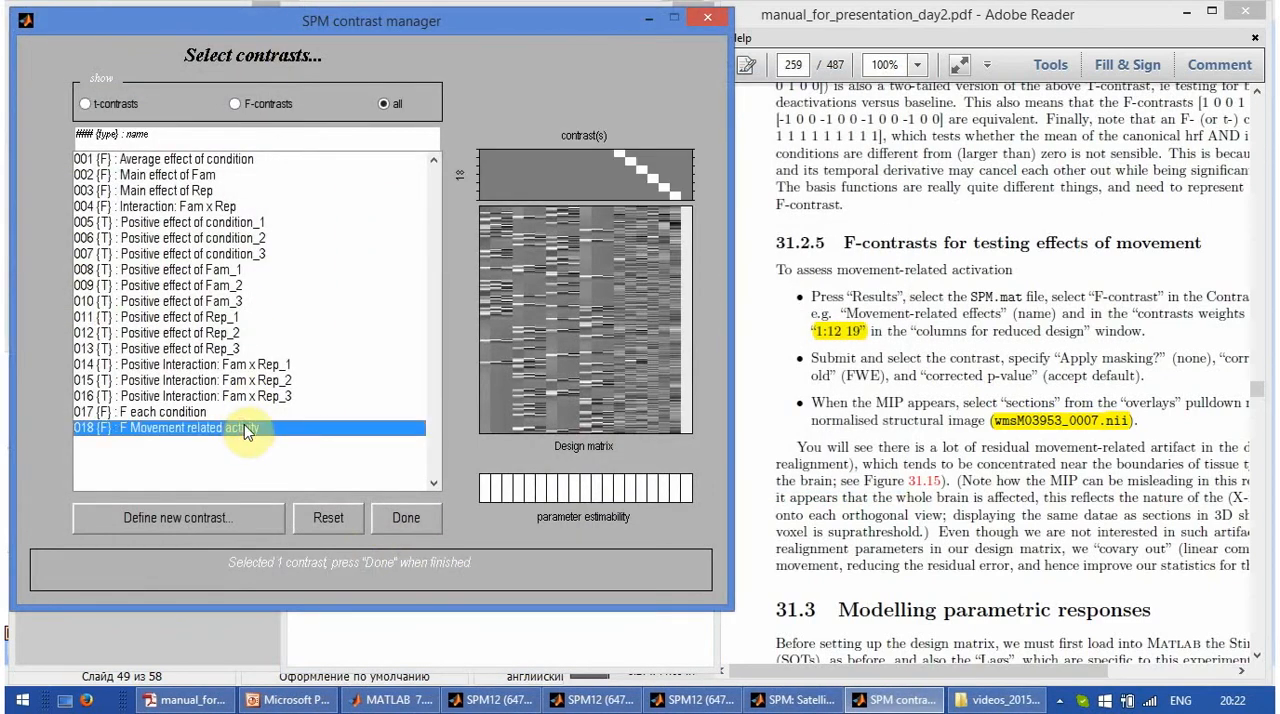
{"action": "left_click", "coordinate": [412, 515]}
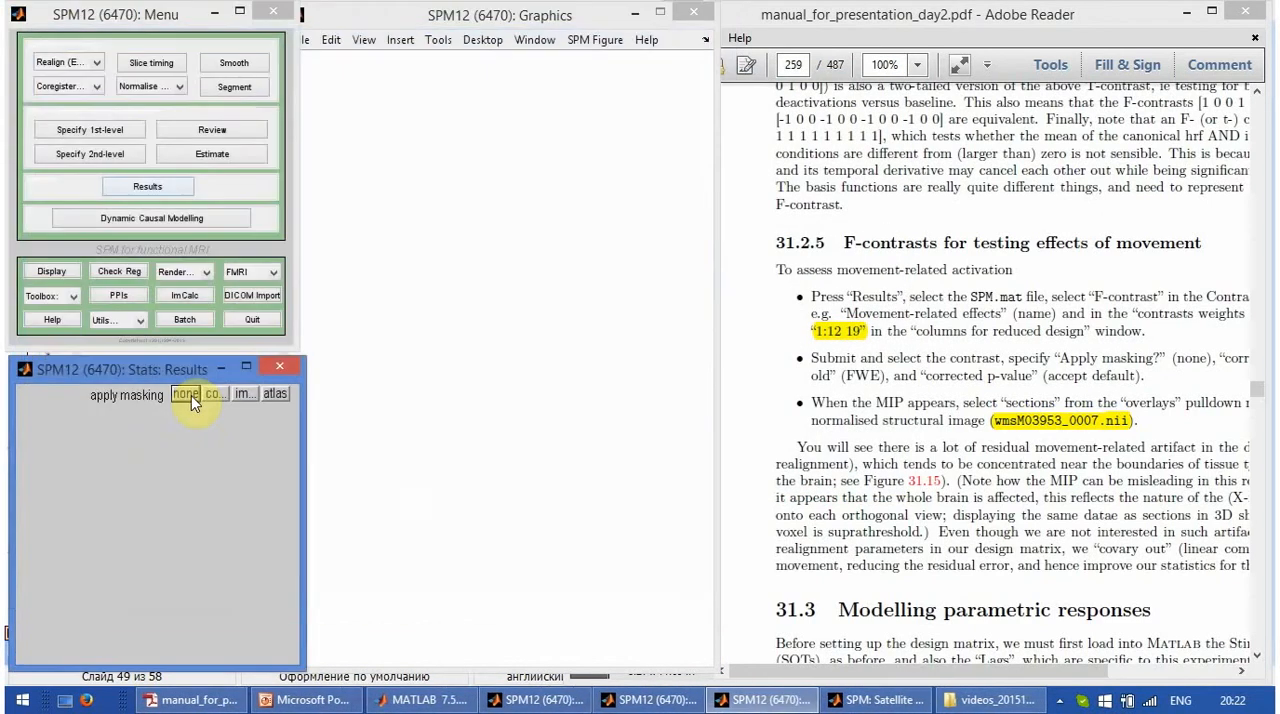
- Compute the movement results with no masking, FWE correction at p 0.05, and an extent threshold of 0 voxels
{"action": "left_click", "coordinate": [191, 395]}
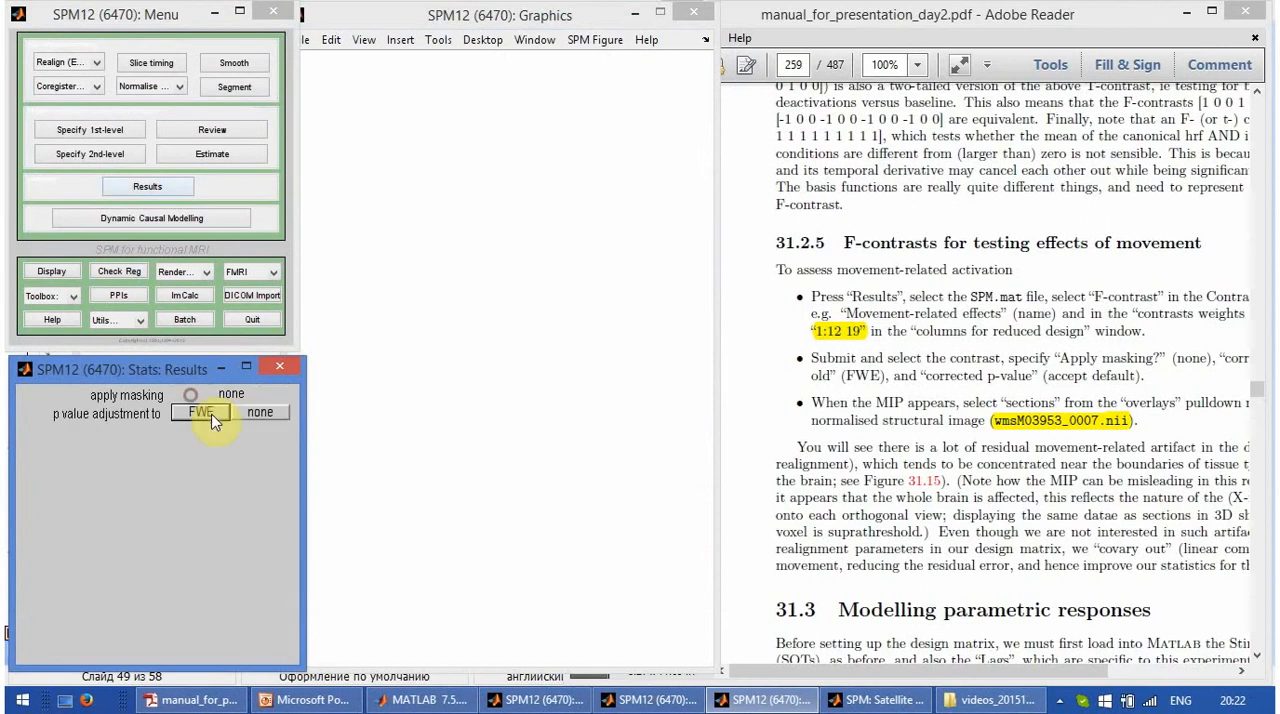
{"action": "left_click", "coordinate": [215, 414]}
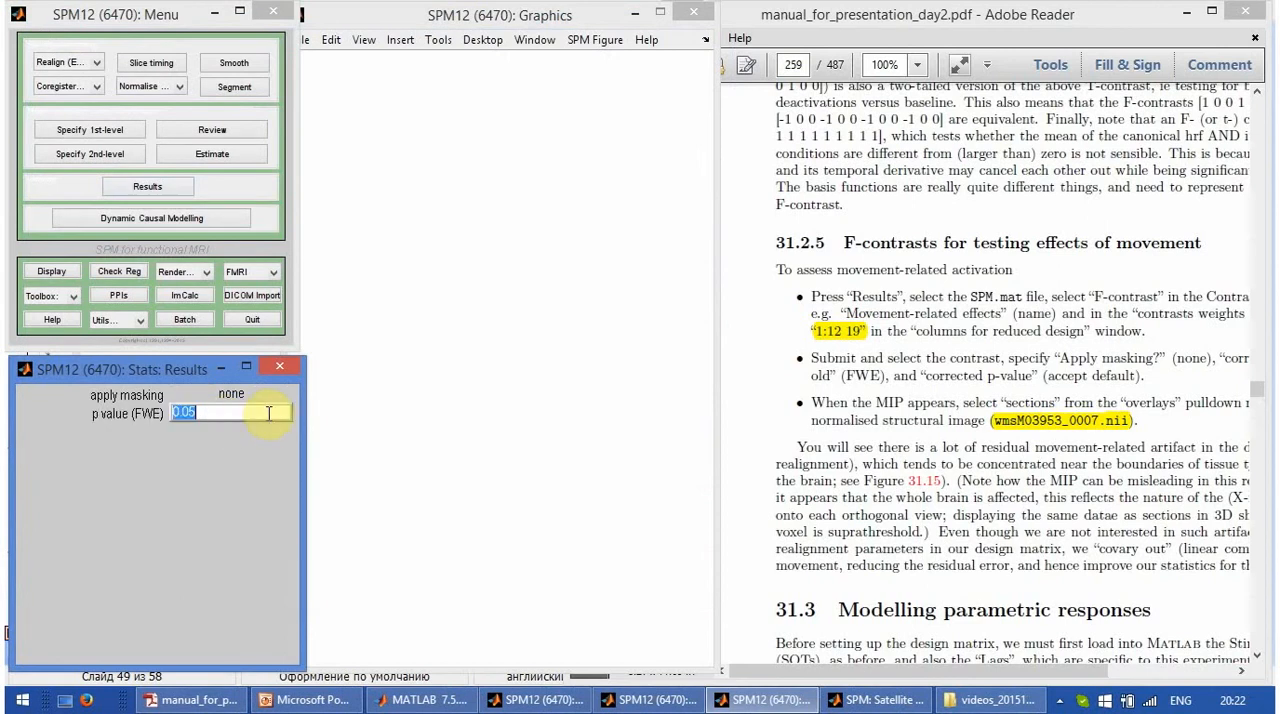
{"action": "key", "text": "Return"}
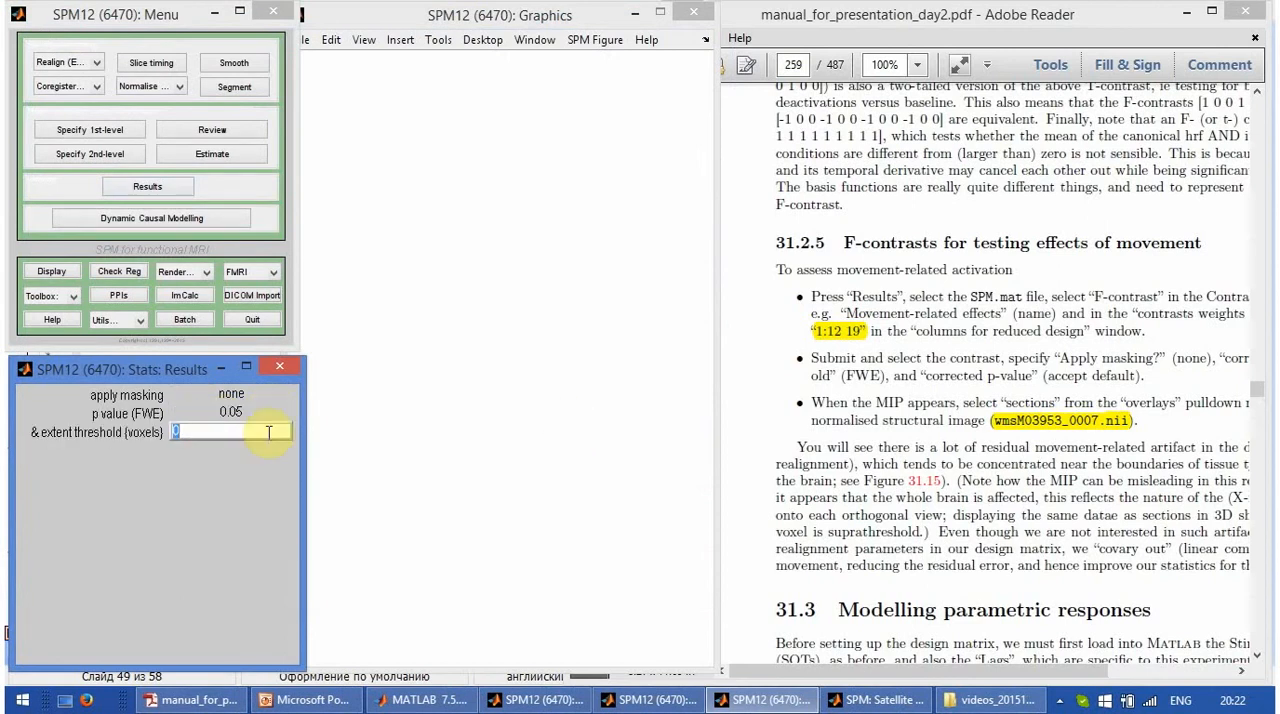
{"action": "key", "text": "Return"}
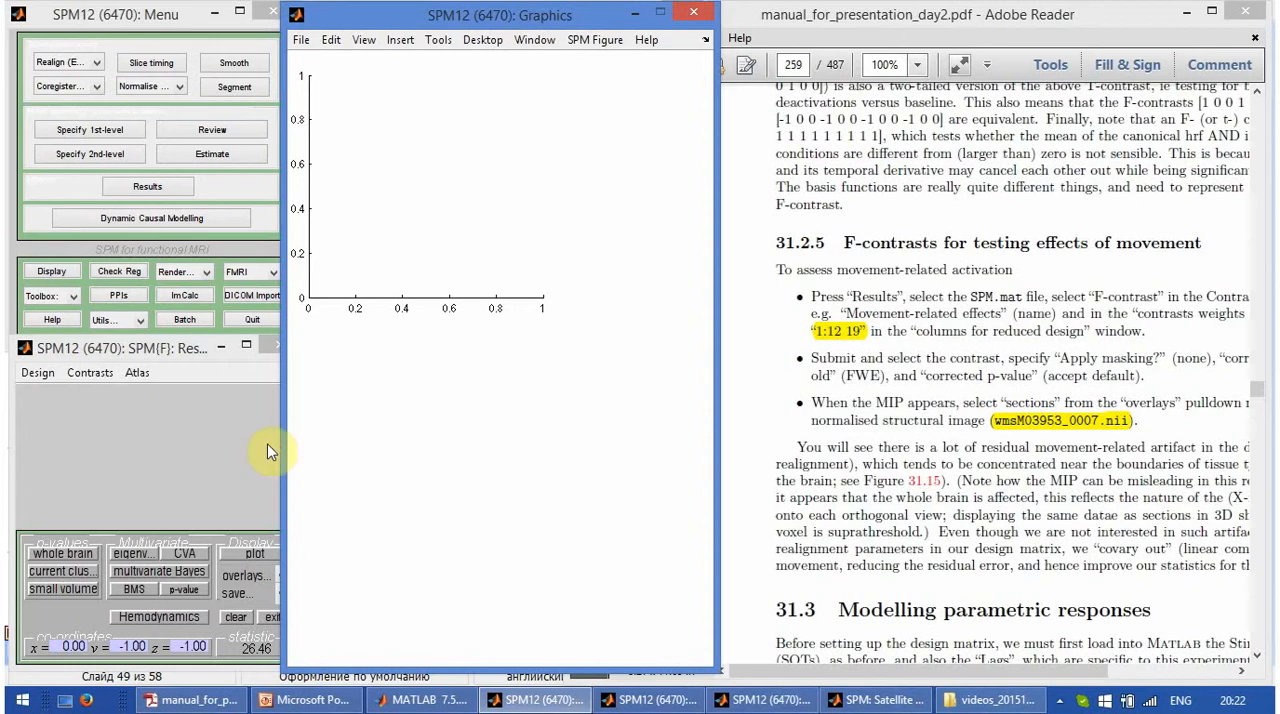
- Overlay the unmasked movement results on the previous sections and bring the Graphics window in front of the results table
{"action": "left_click", "coordinate": [244, 580]}
{"action": "left_click", "coordinate": [252, 549]}
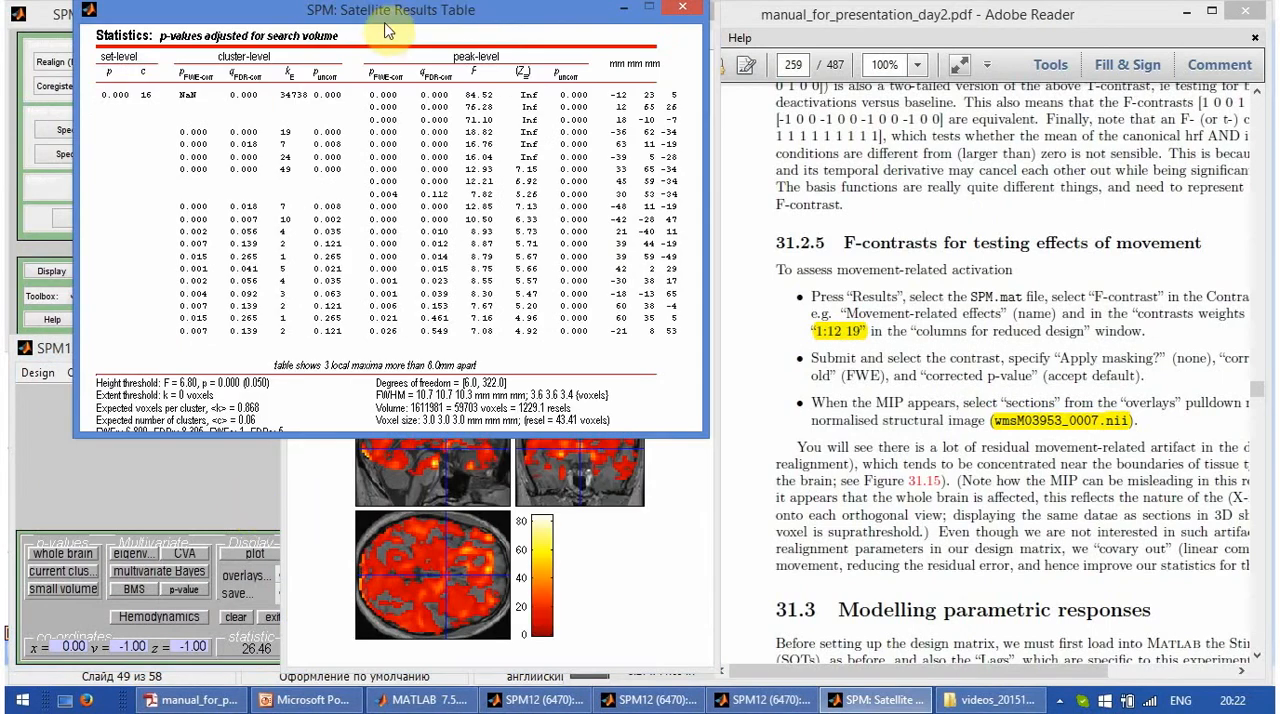
{"action": "left_click_drag", "start_coordinate": [388, 30], "coordinate": [320, 36]}
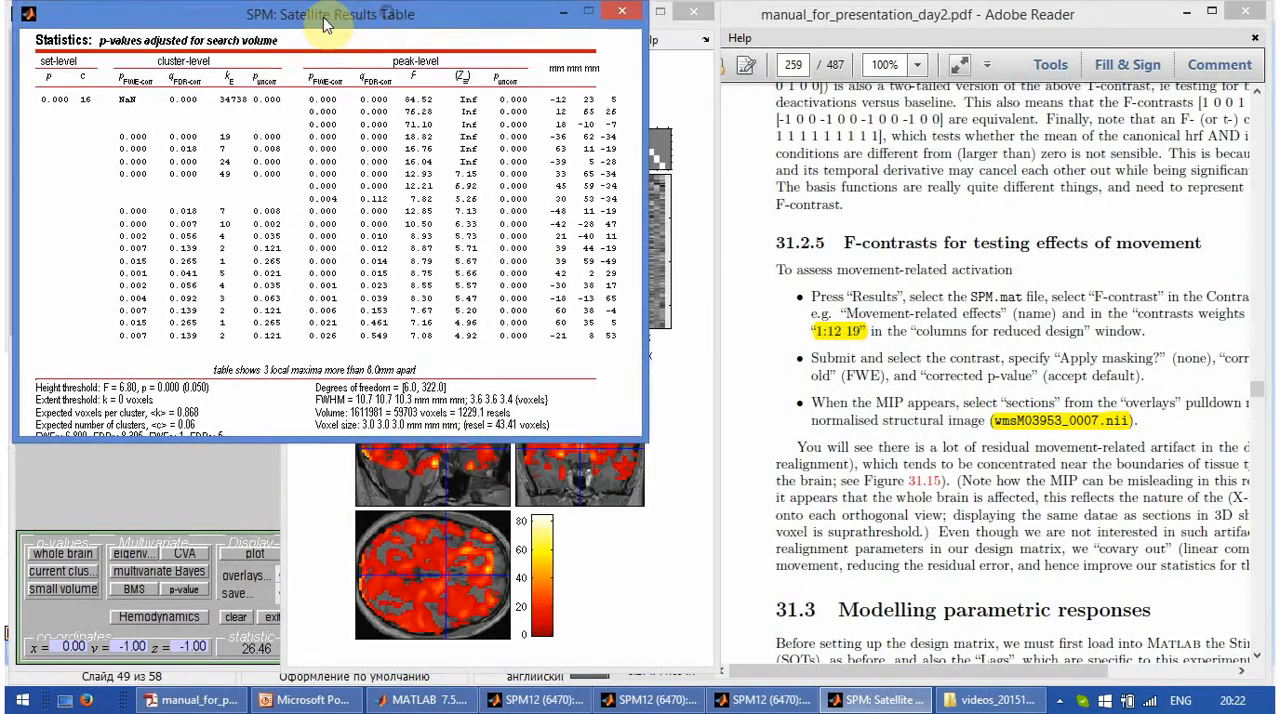
{"action": "left_click", "coordinate": [336, 543]}
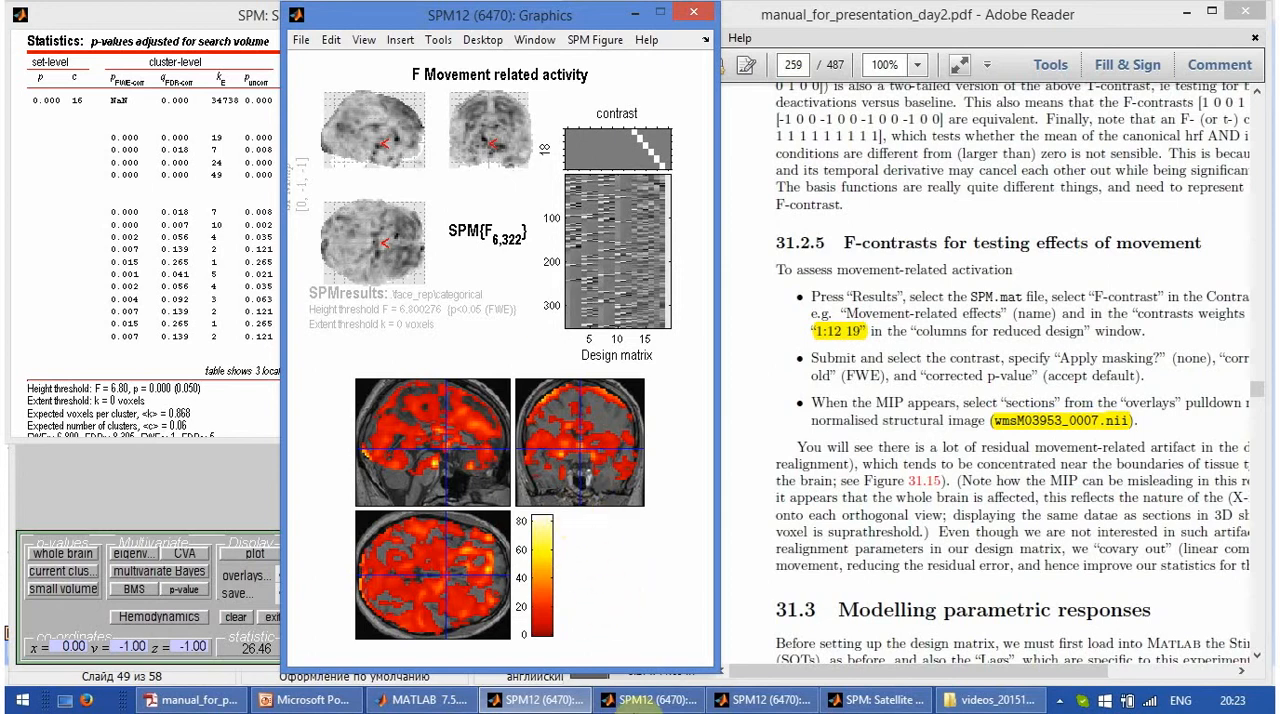
{"action": "mouse_move", "coordinate": [668, 703]}
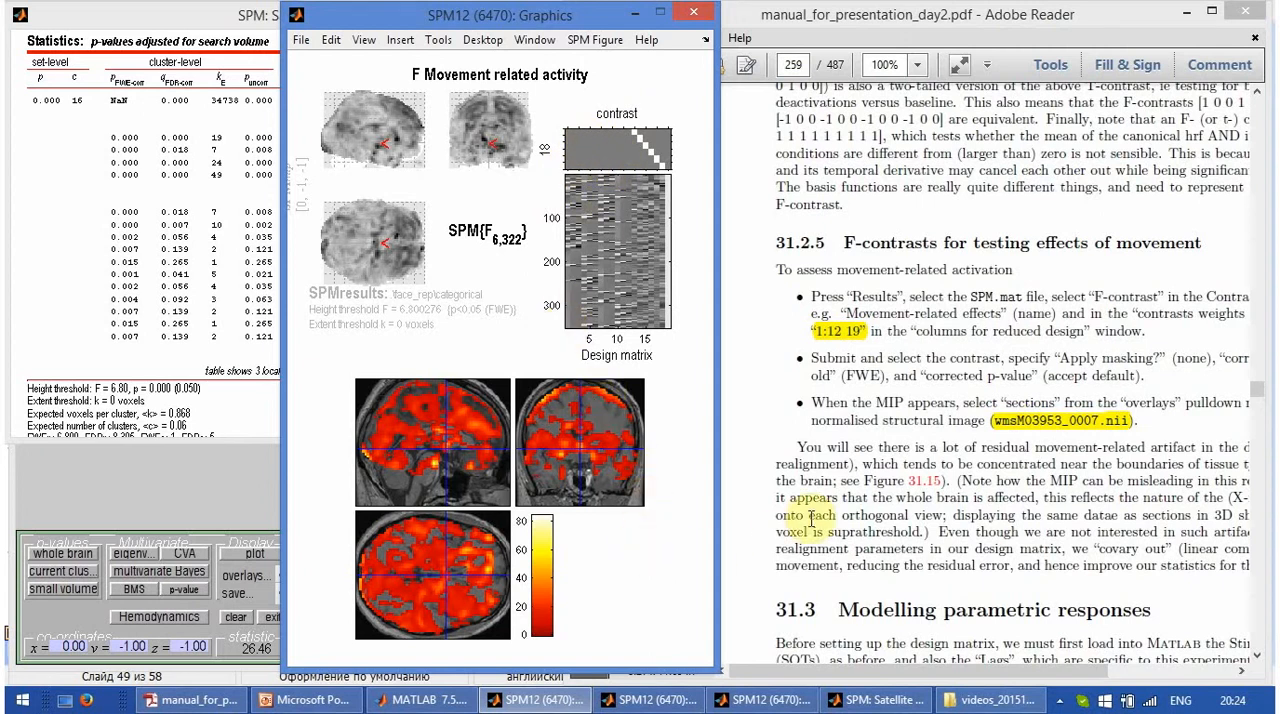
- Read the instructions in manual section 31.3, Modelling parametric responses
{"action": "left_click", "coordinate": [845, 485]}
{"action": "scroll", "coordinate": [845, 490], "scroll_direction": "down", "scroll_amount": 8}
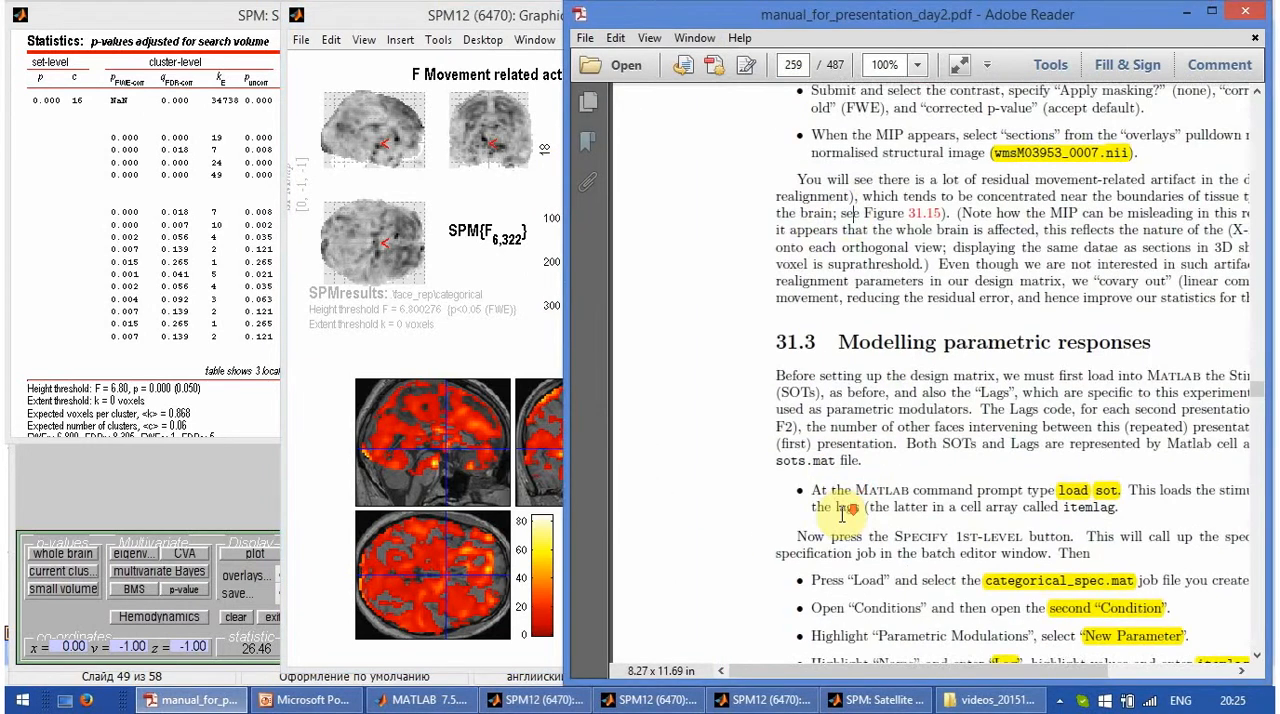
{"action": "scroll", "coordinate": [840, 508], "scroll_direction": "down", "scroll_amount": 1}
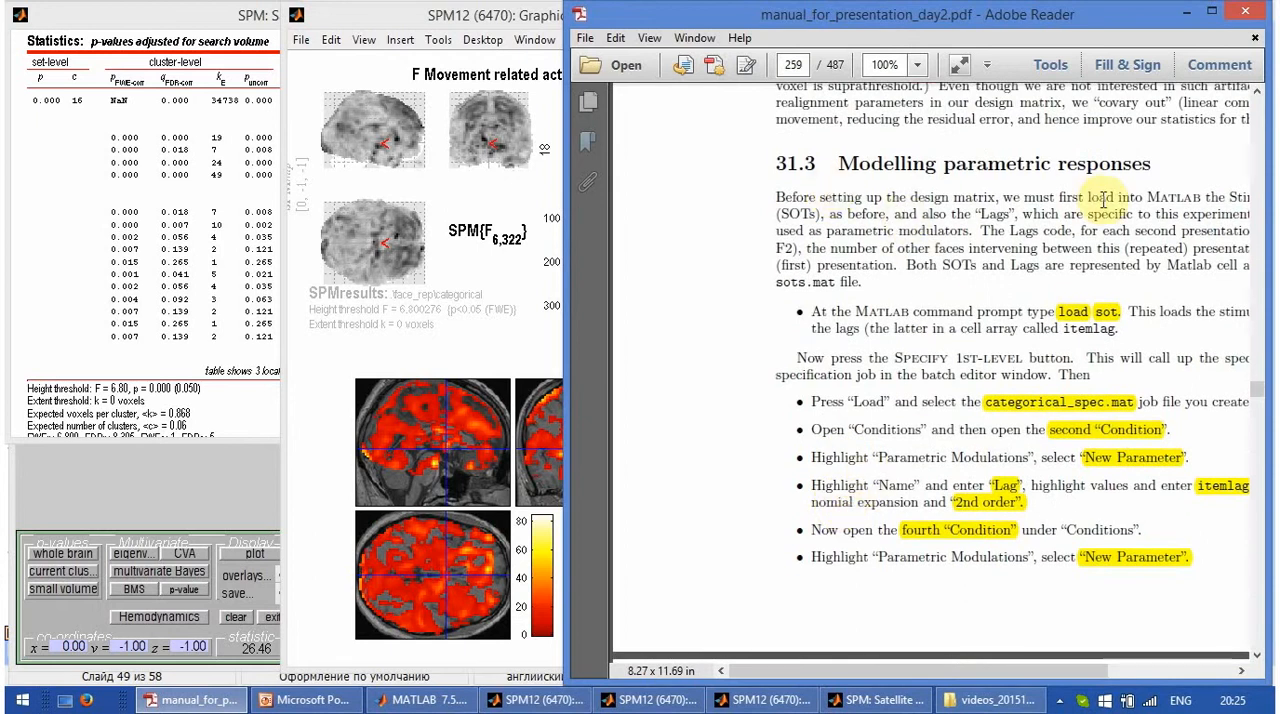
- Switch to PowerPoint, view slide 52 on the parametric 2 factor design full screen, and return to SPM12
{"action": "left_click", "coordinate": [297, 703]}
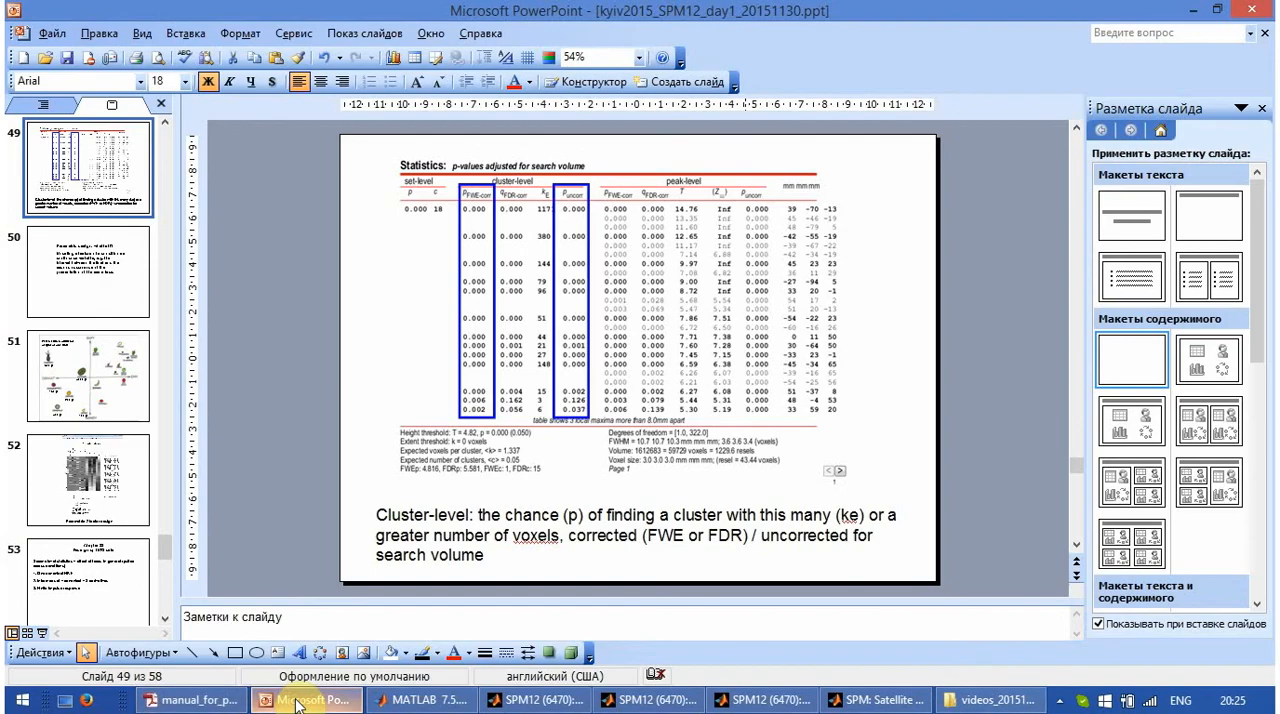
{"action": "left_click", "coordinate": [117, 495]}
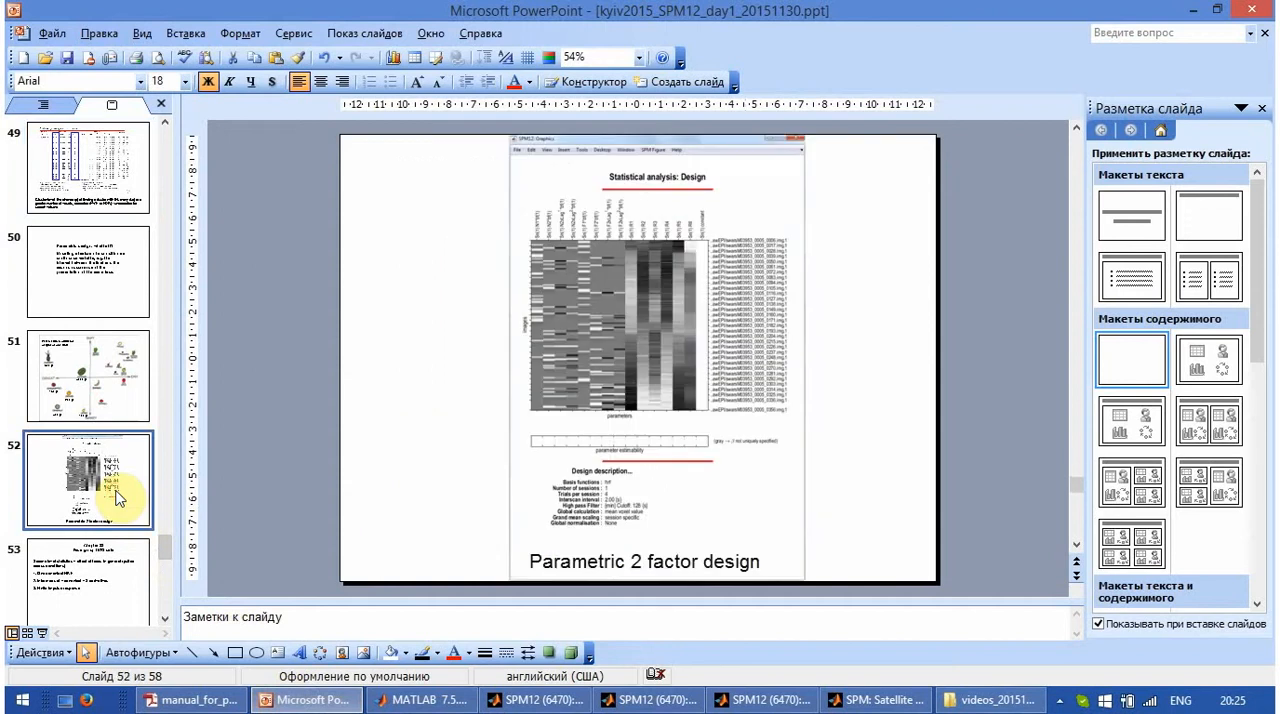
{"action": "left_click", "coordinate": [41, 633]}
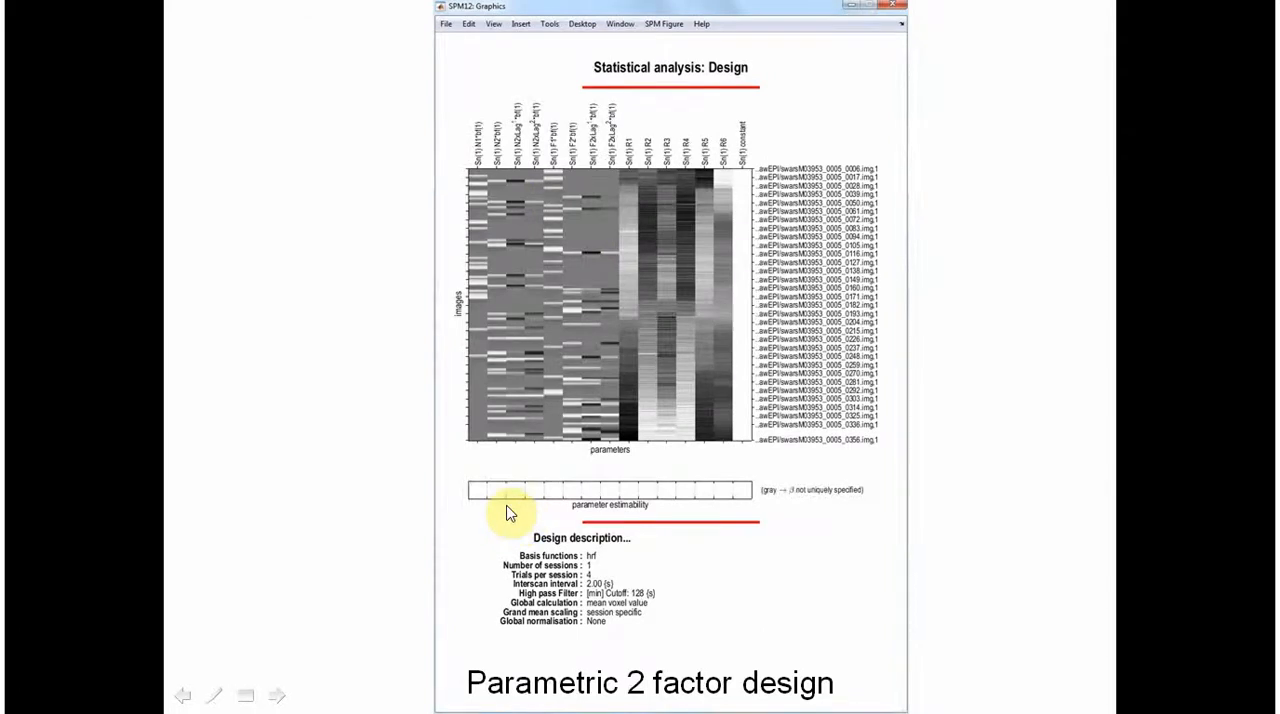
{"action": "key", "text": "Escape"}
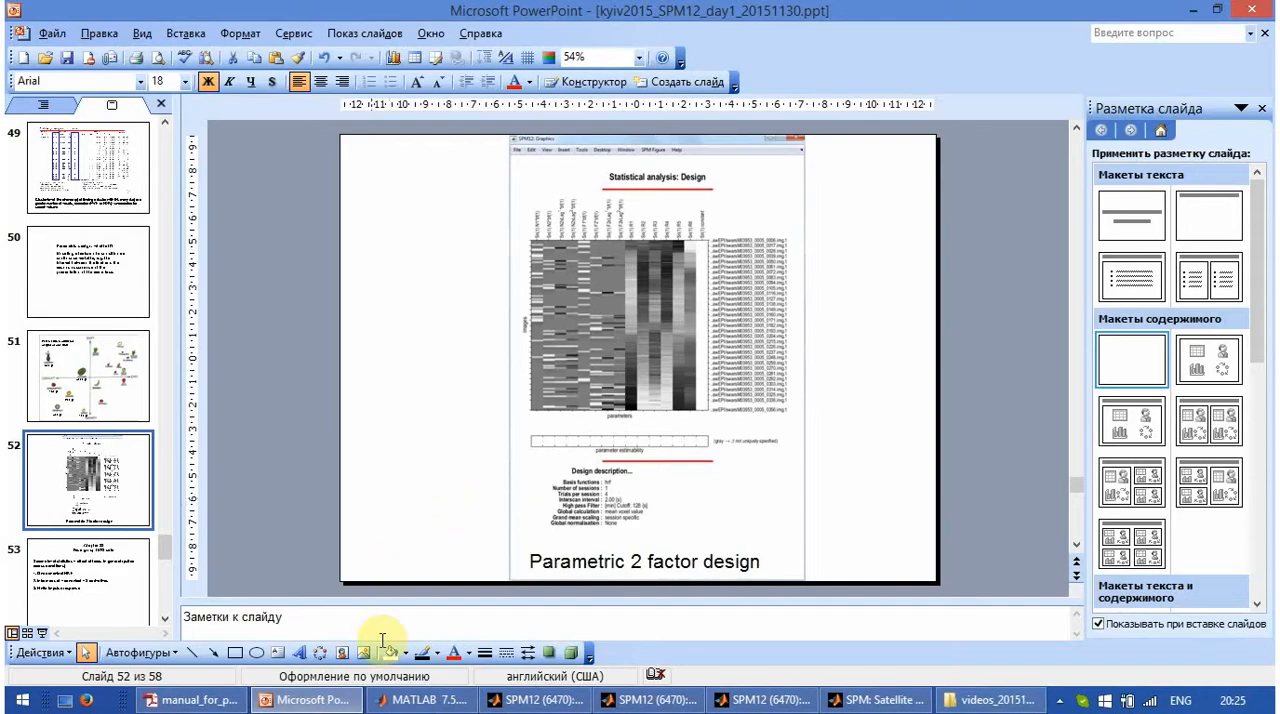
{"action": "left_click", "coordinate": [608, 704]}
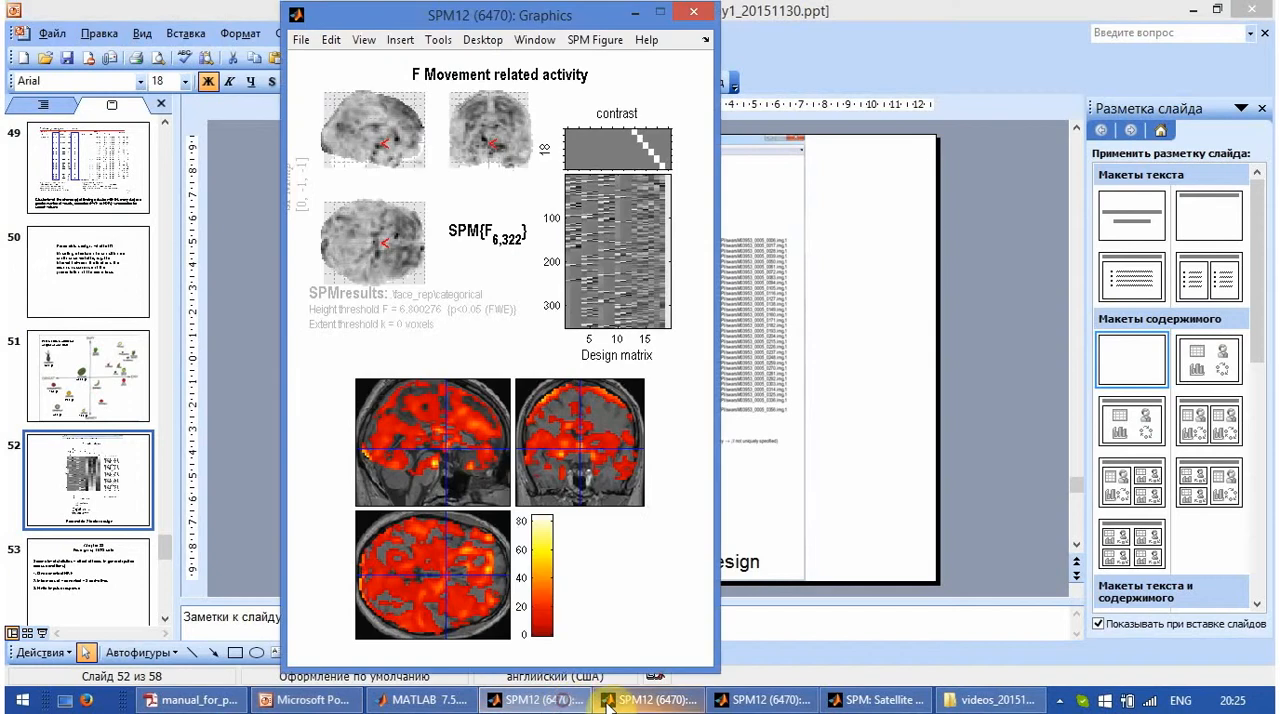
- Load the saved job 08_categorical_sec.mat from the face_rep jobs folder into the SPM12 Batch Editor
{"action": "left_click", "coordinate": [608, 704]}
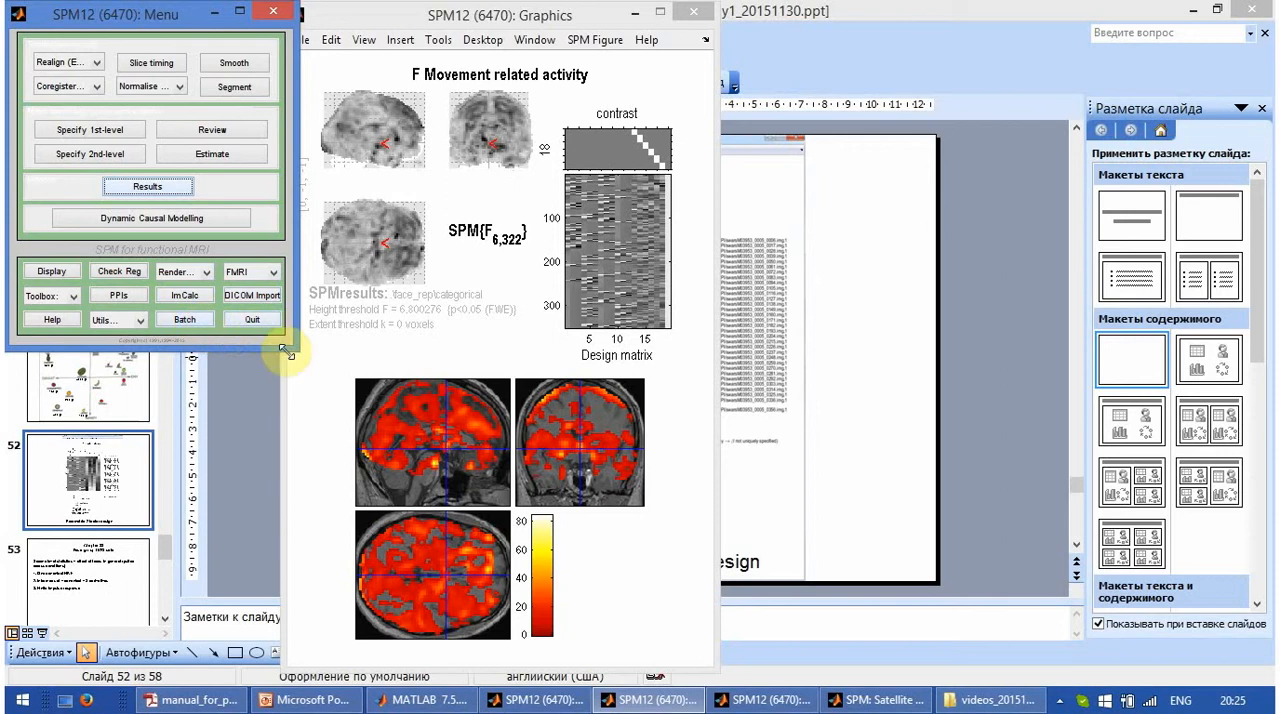
{"action": "left_click", "coordinate": [184, 319]}
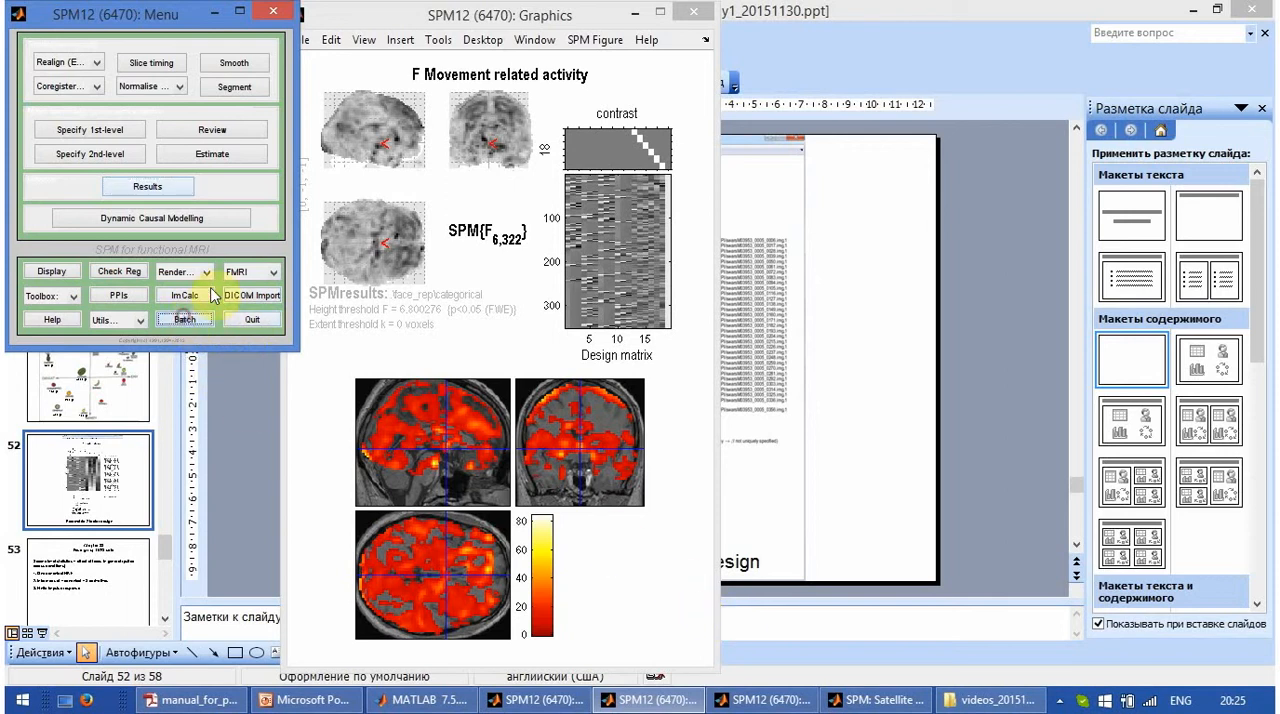
{"action": "left_click", "coordinate": [264, 91]}
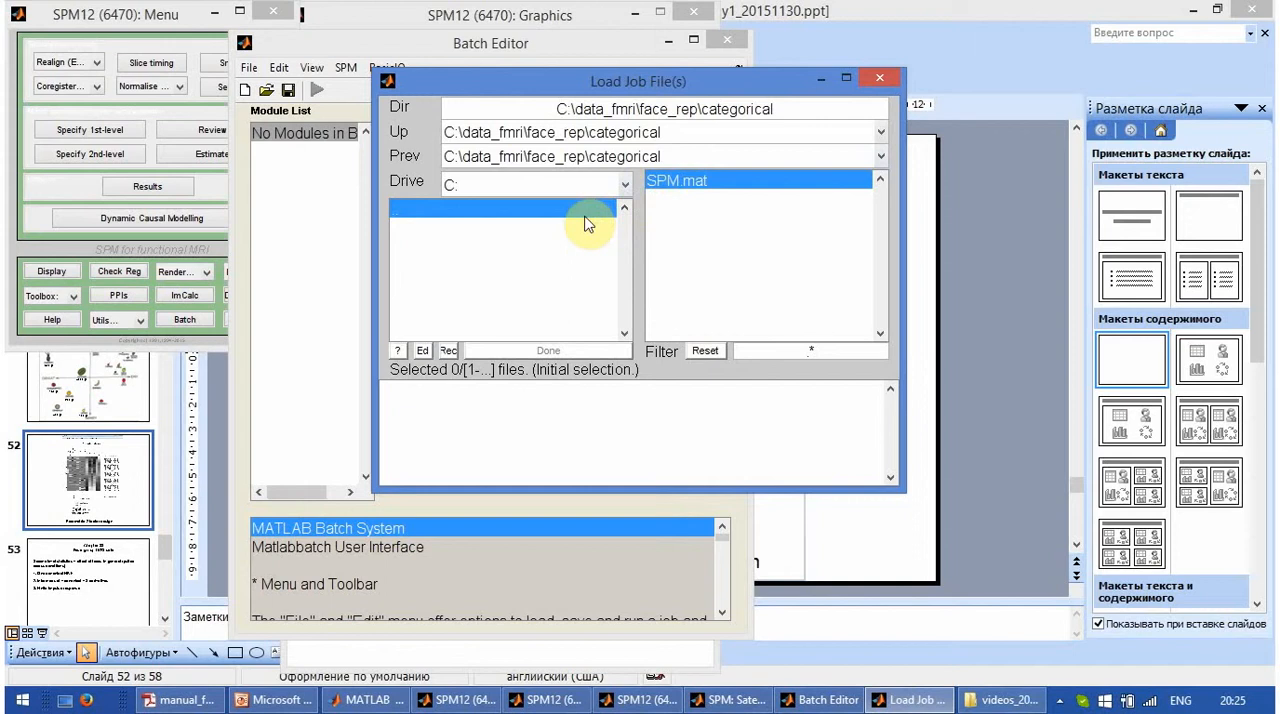
{"action": "left_click", "coordinate": [494, 210]}
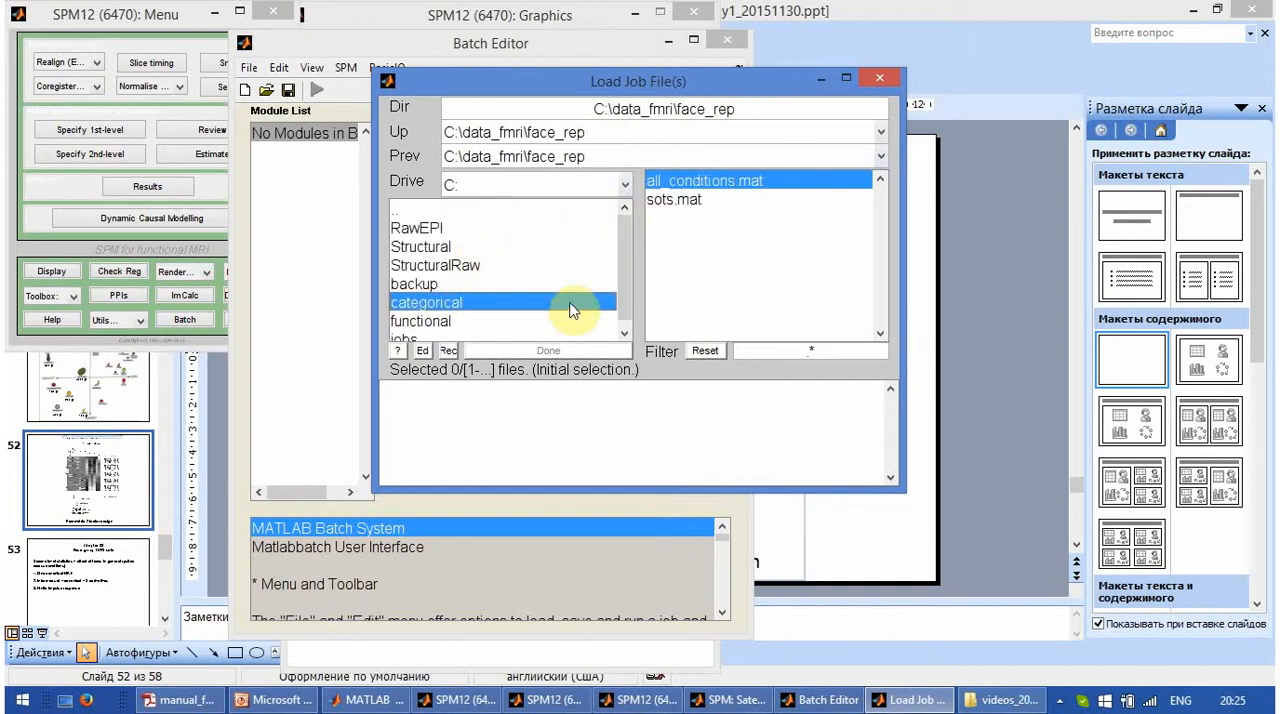
{"action": "left_click_drag", "start_coordinate": [625, 285], "coordinate": [625, 296]}
{"action": "left_click", "coordinate": [433, 334]}
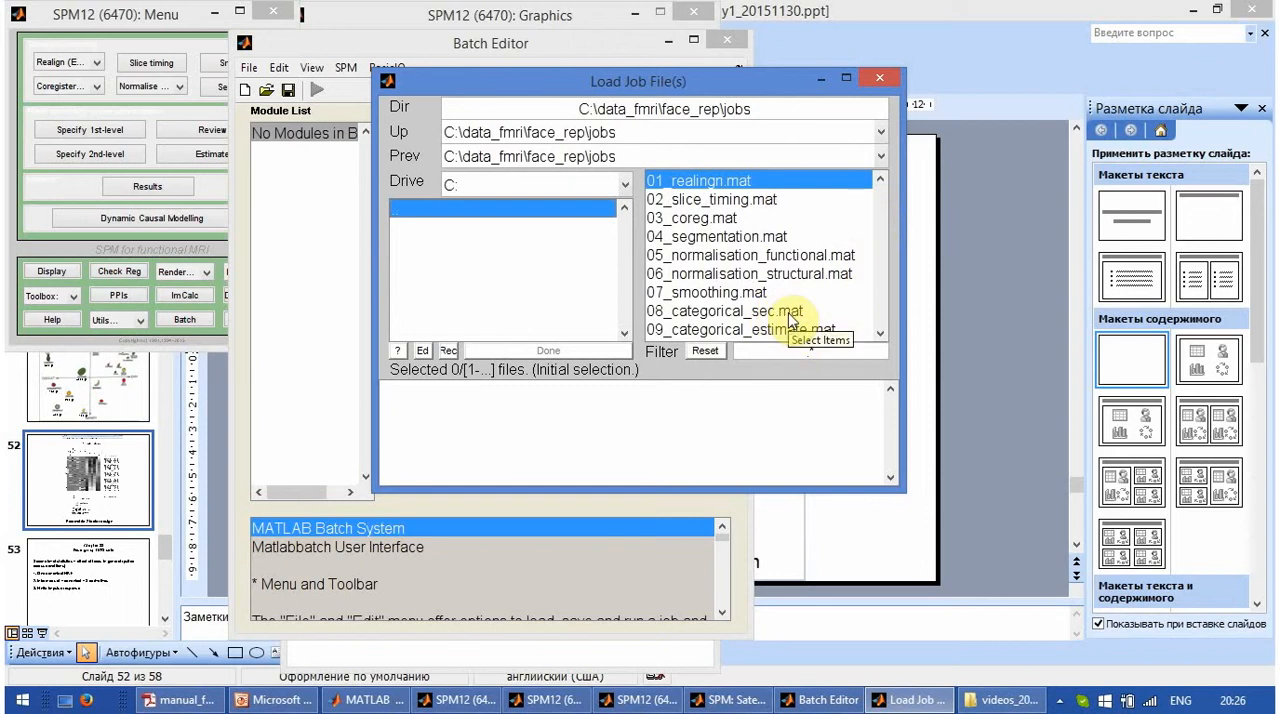
{"action": "left_click", "coordinate": [737, 311]}
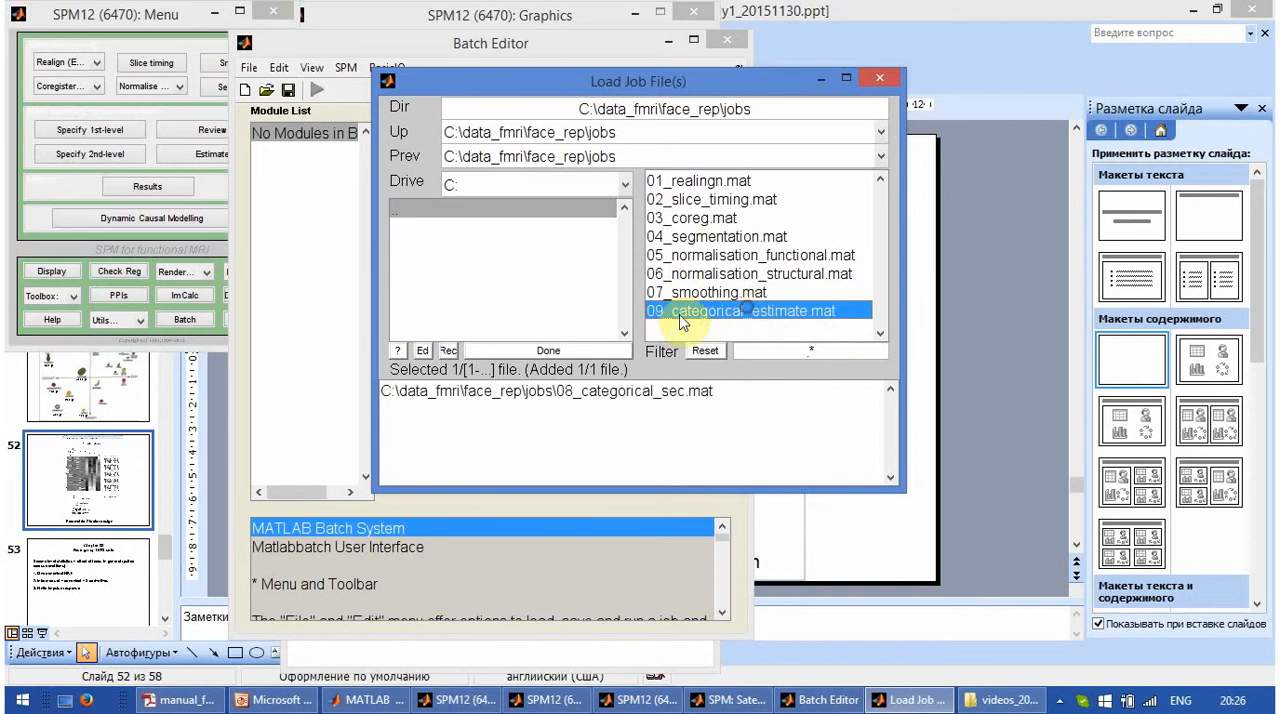
{"action": "left_click", "coordinate": [598, 347]}
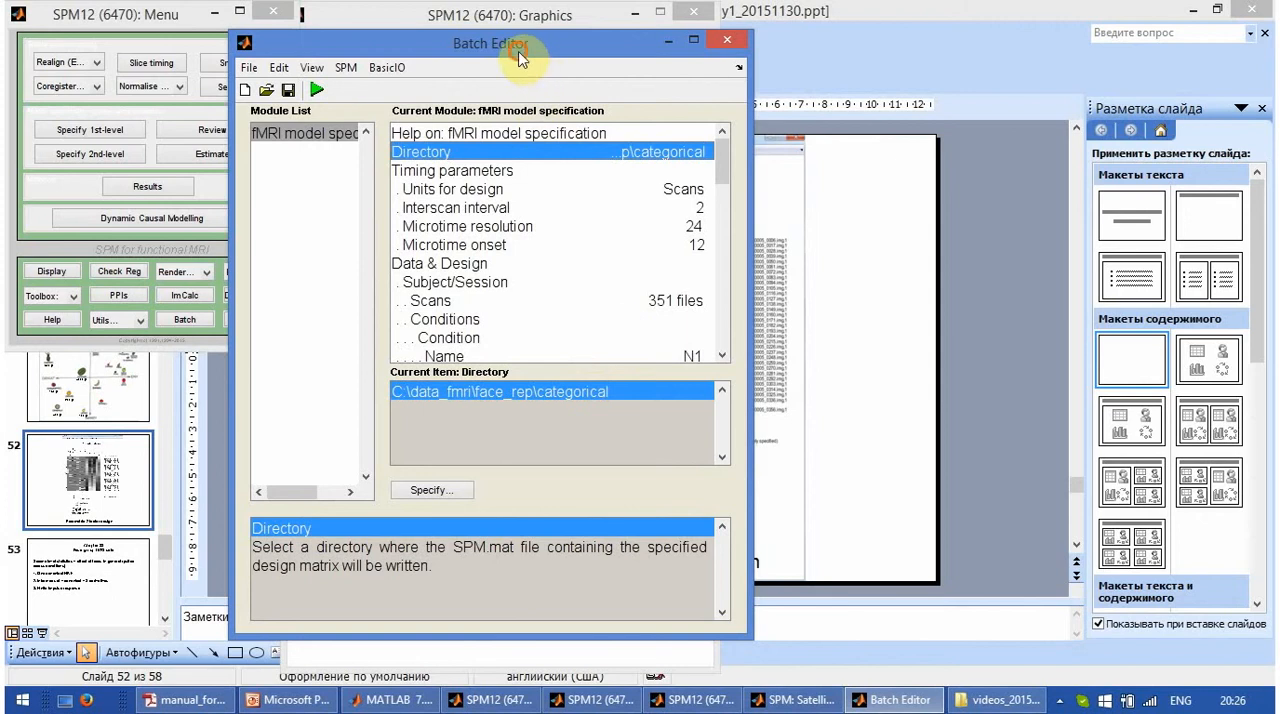
- Arrange the Batch Editor and the PDF manual side by side, with the instructions of section 31.3 in view
{"action": "left_click_drag", "start_coordinate": [507, 50], "coordinate": [288, 25]}
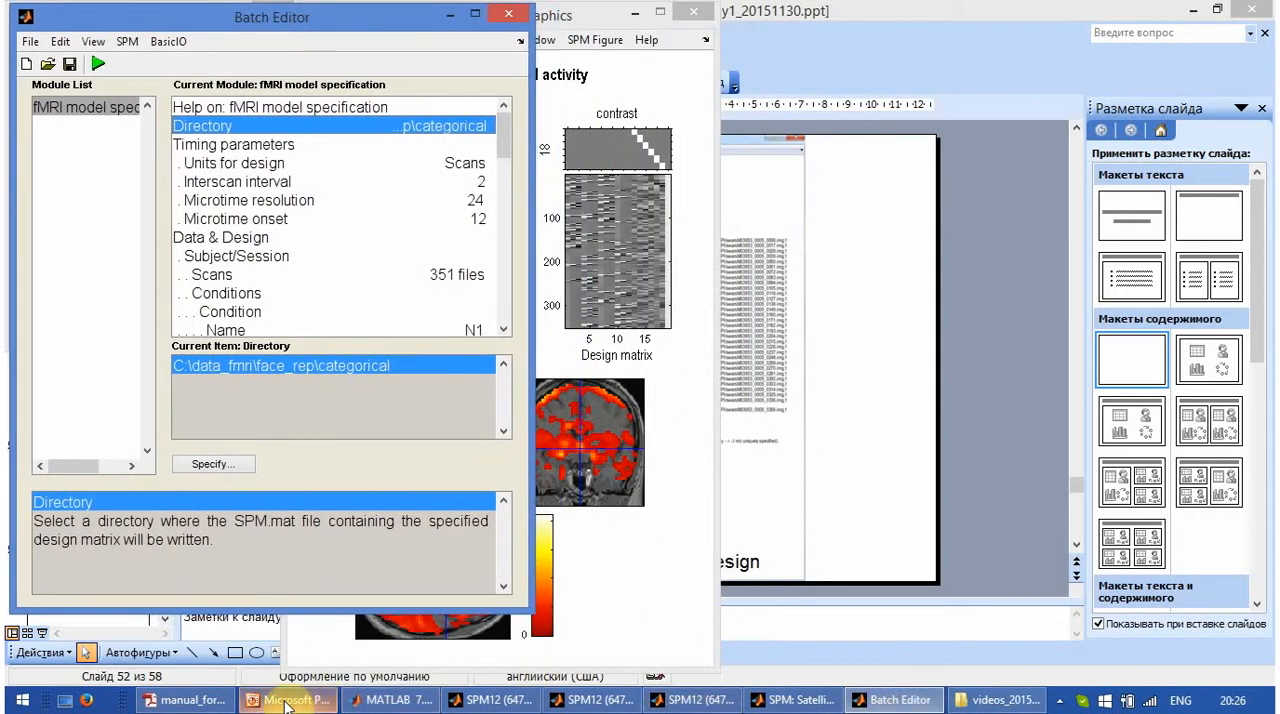
{"action": "mouse_move", "coordinate": [268, 708]}
{"action": "left_click", "coordinate": [190, 700]}
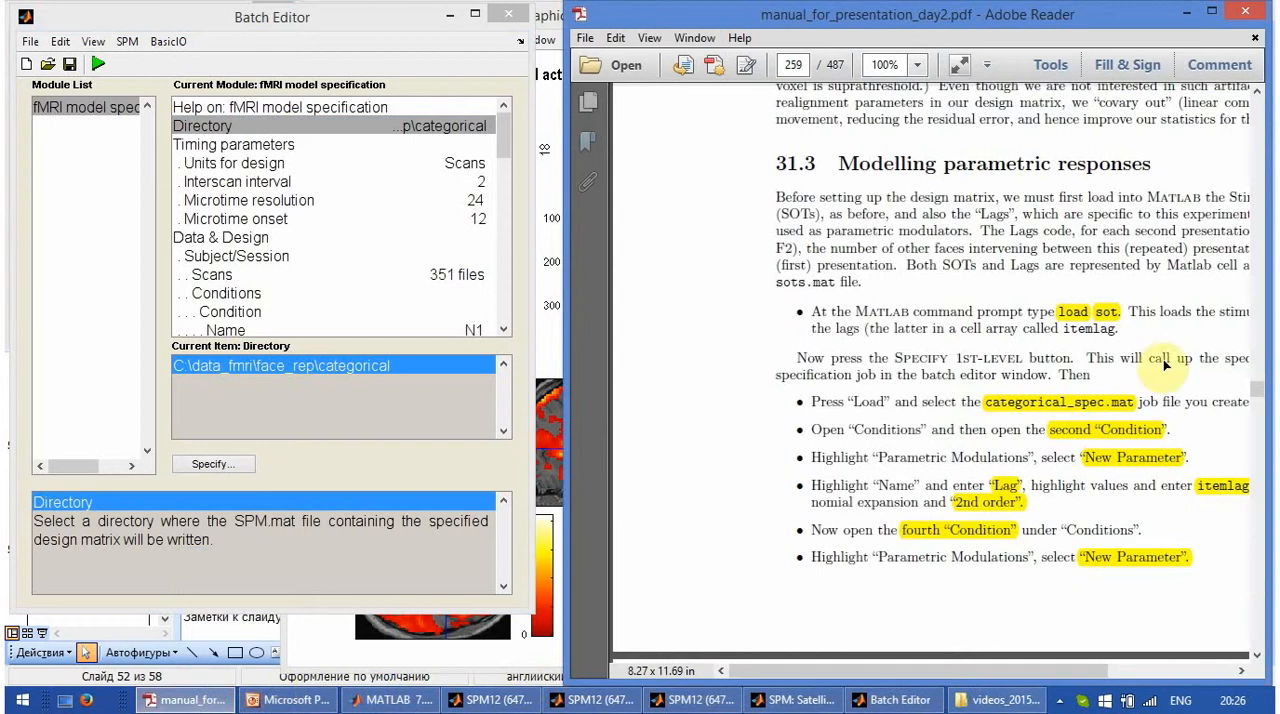
{"action": "left_click_drag", "start_coordinate": [800, 18], "coordinate": [775, 18]}
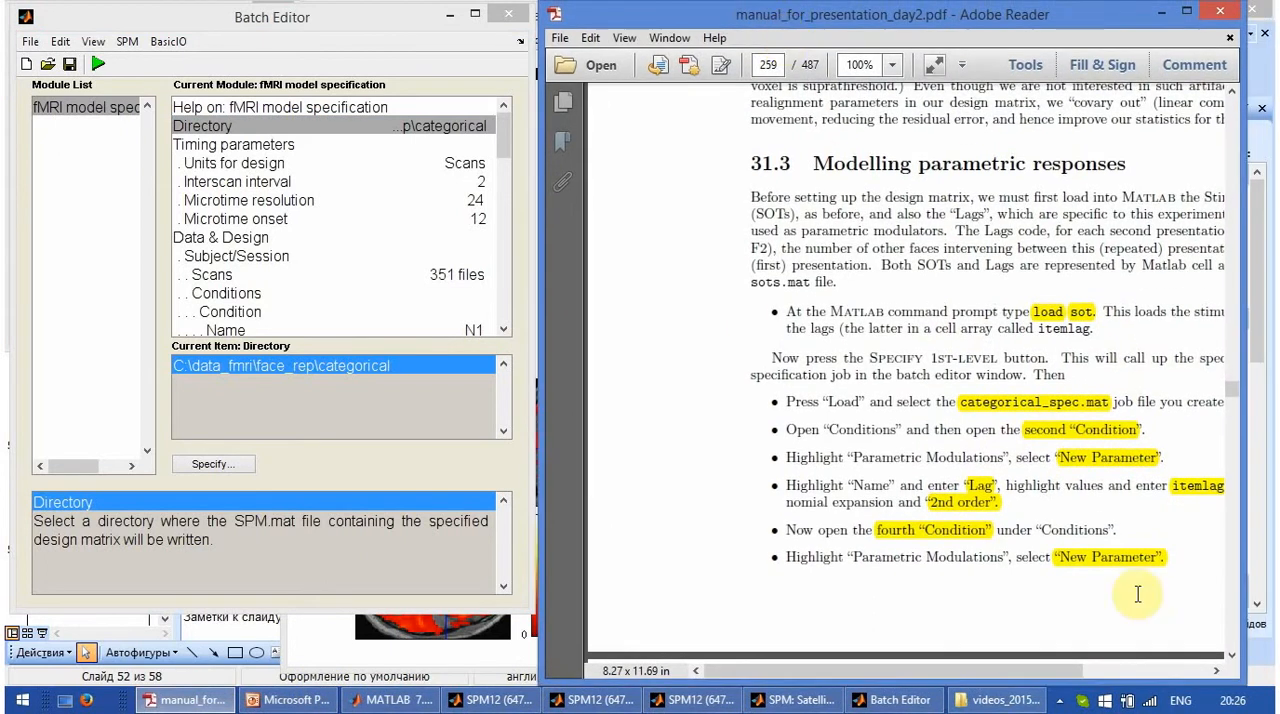
{"action": "left_click_drag", "start_coordinate": [1047, 667], "coordinate": [1100, 667]}
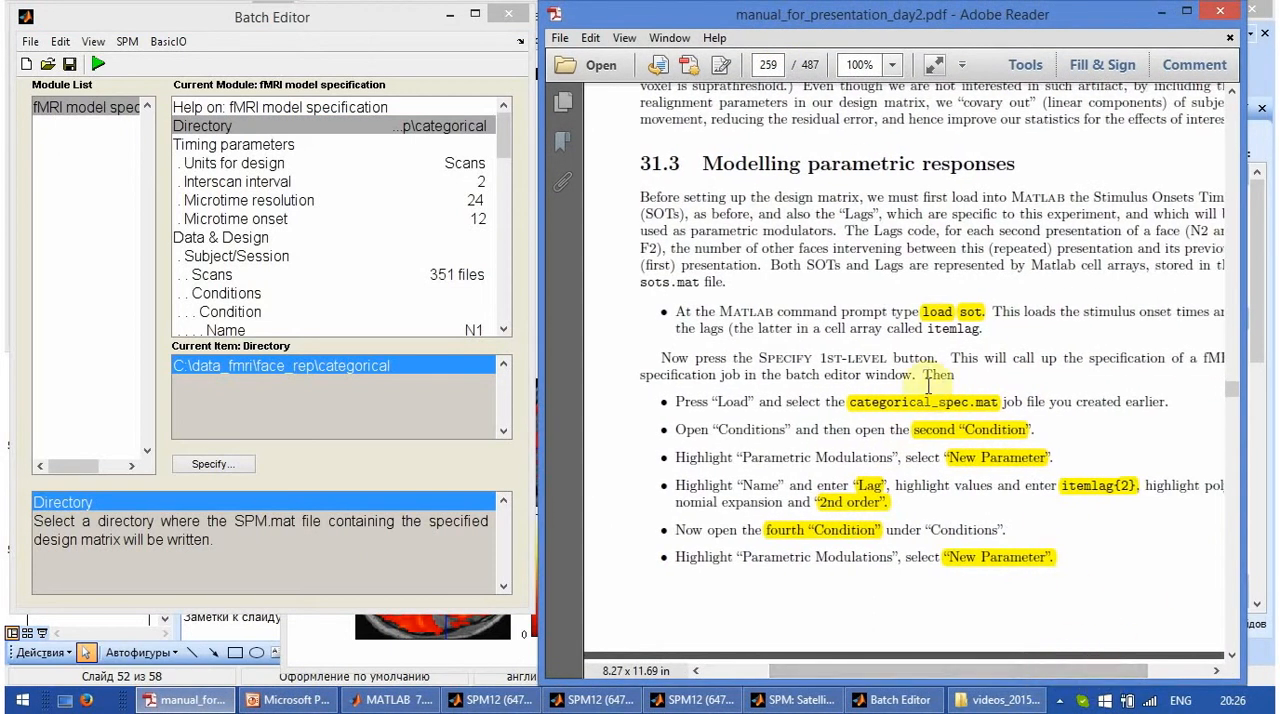
- Switch to MATLAB, load sots.mat from C:\data_fmri\face_rep, and check the loaded variables in the workspace
{"action": "left_click", "coordinate": [380, 700]}
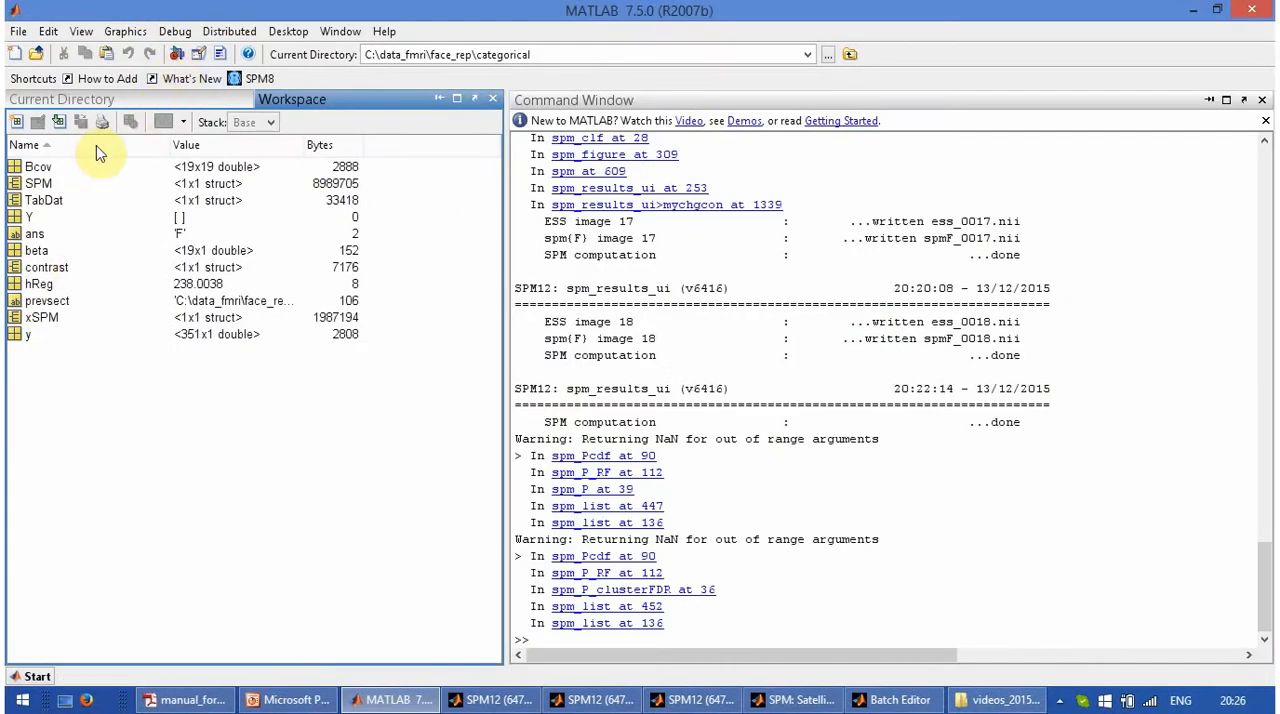
{"action": "left_click", "coordinate": [94, 100]}
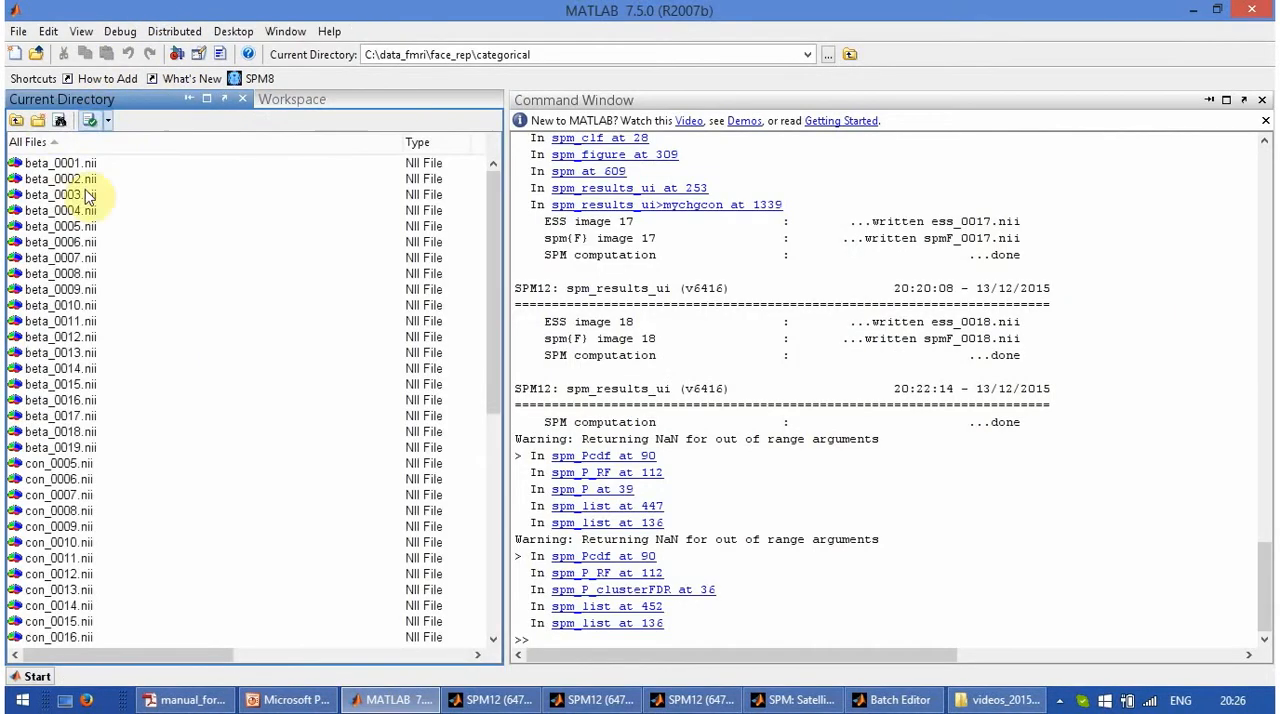
{"action": "left_click", "coordinate": [22, 119]}
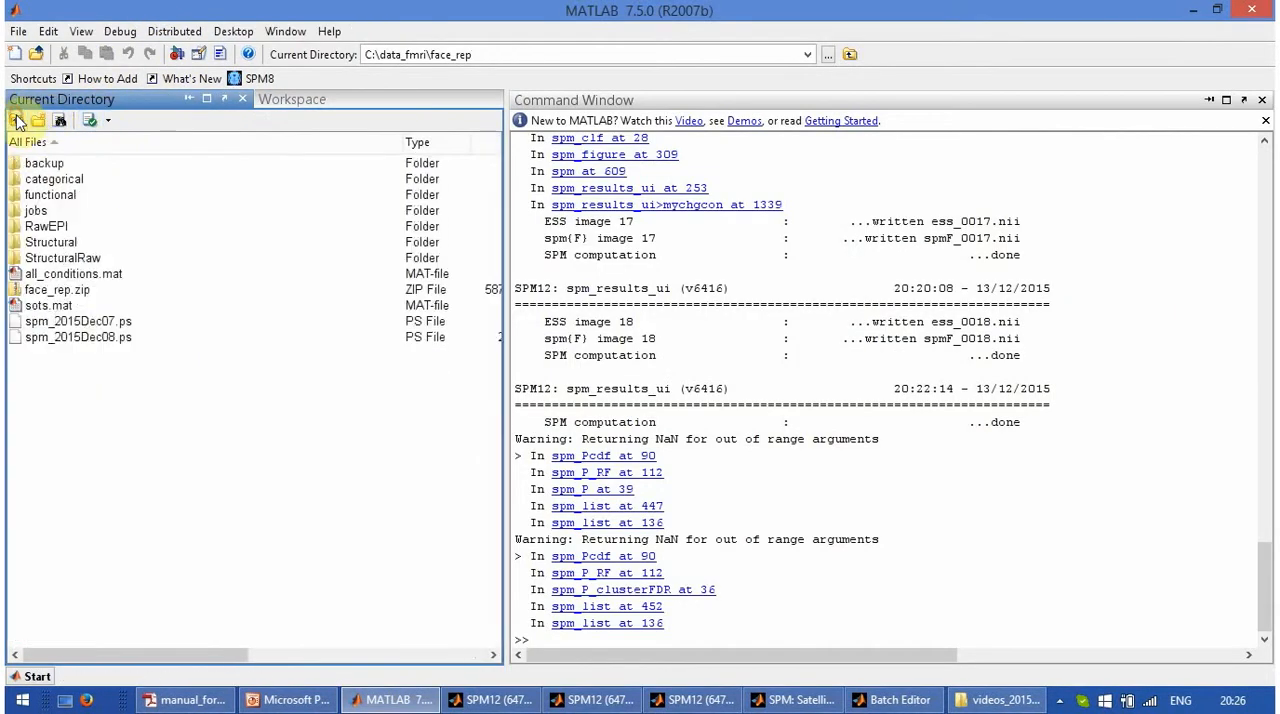
{"action": "left_click", "coordinate": [50, 306]}
{"action": "right_click", "coordinate": [58, 314]}
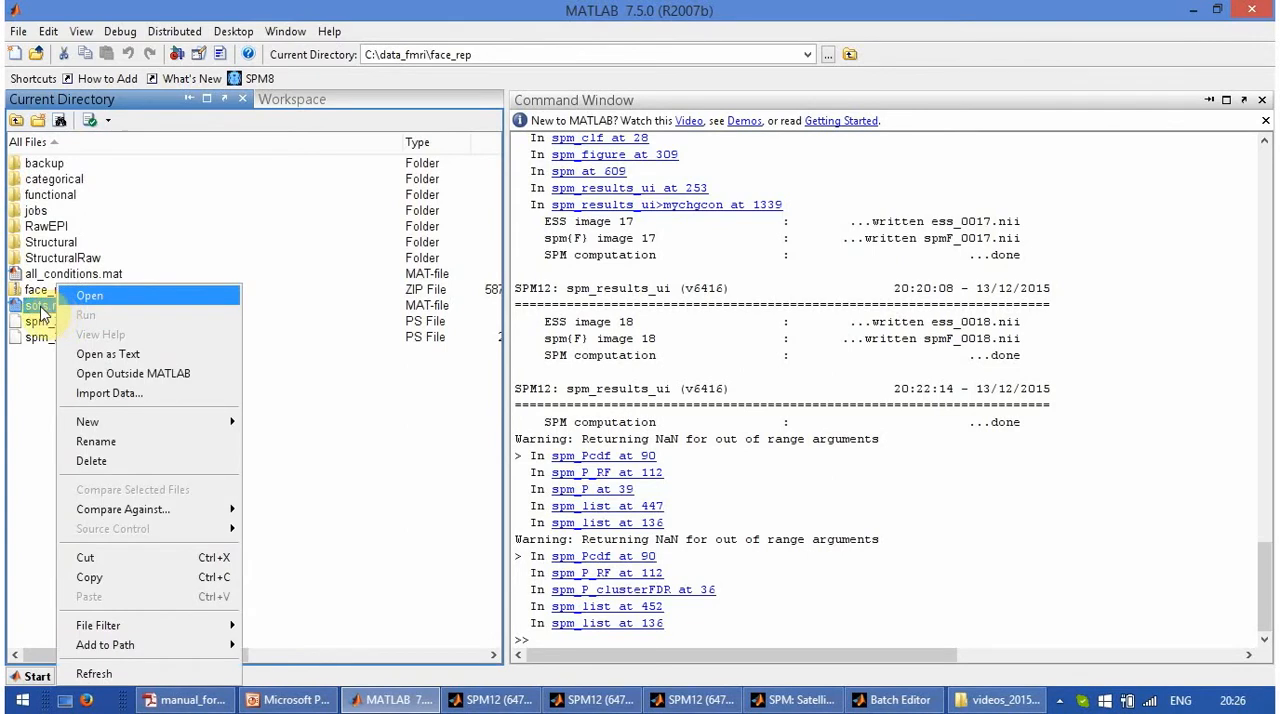
{"action": "left_click", "coordinate": [30, 306]}
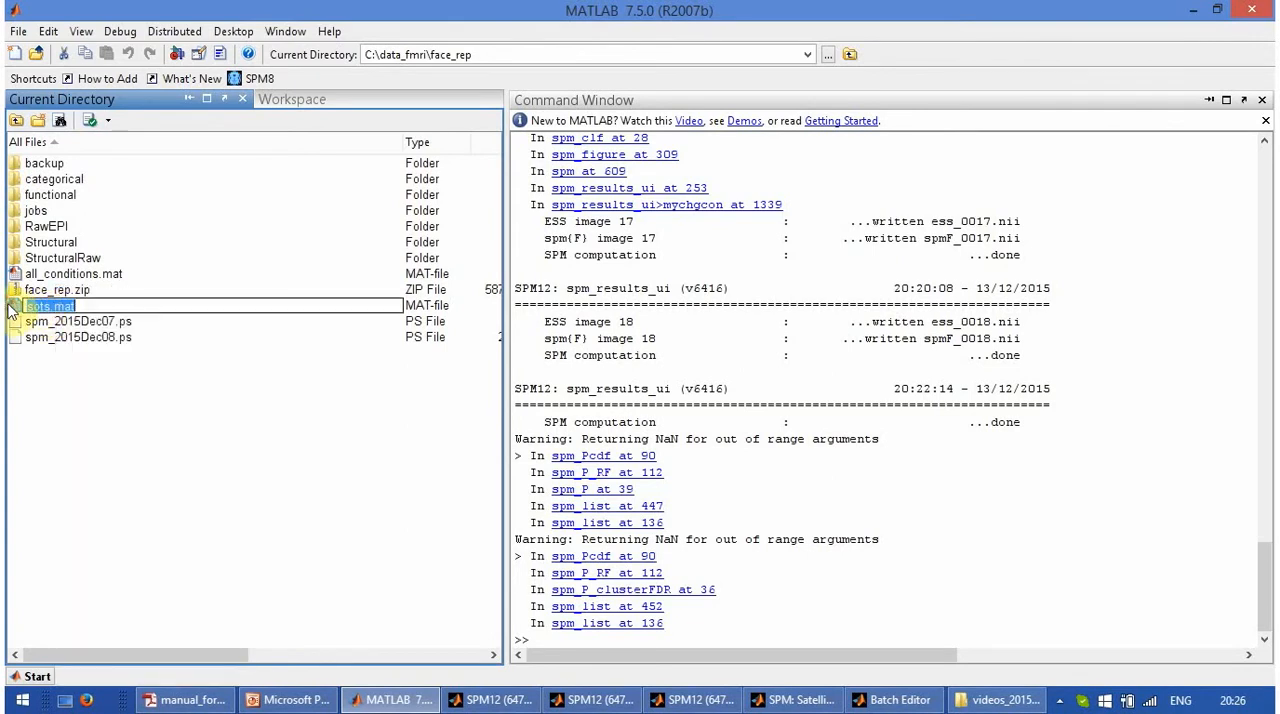
{"action": "left_click_drag", "start_coordinate": [14, 306], "coordinate": [607, 598]}
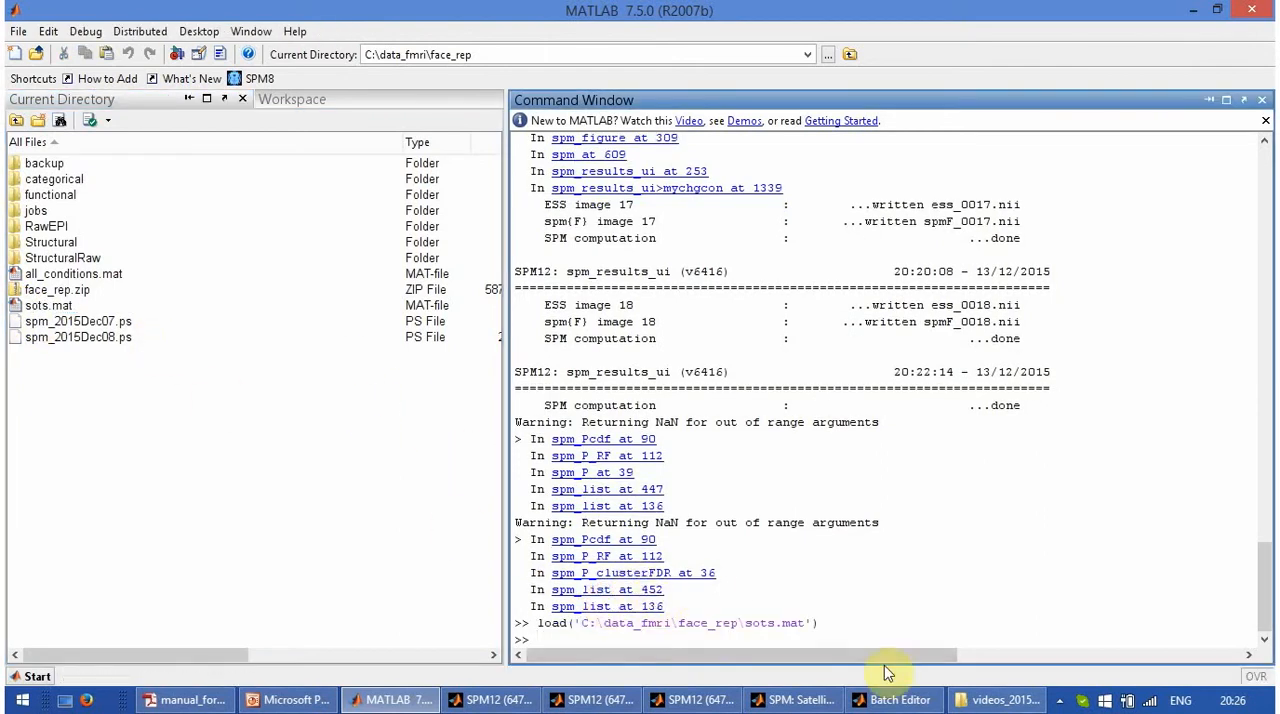
{"action": "left_click", "coordinate": [320, 100]}
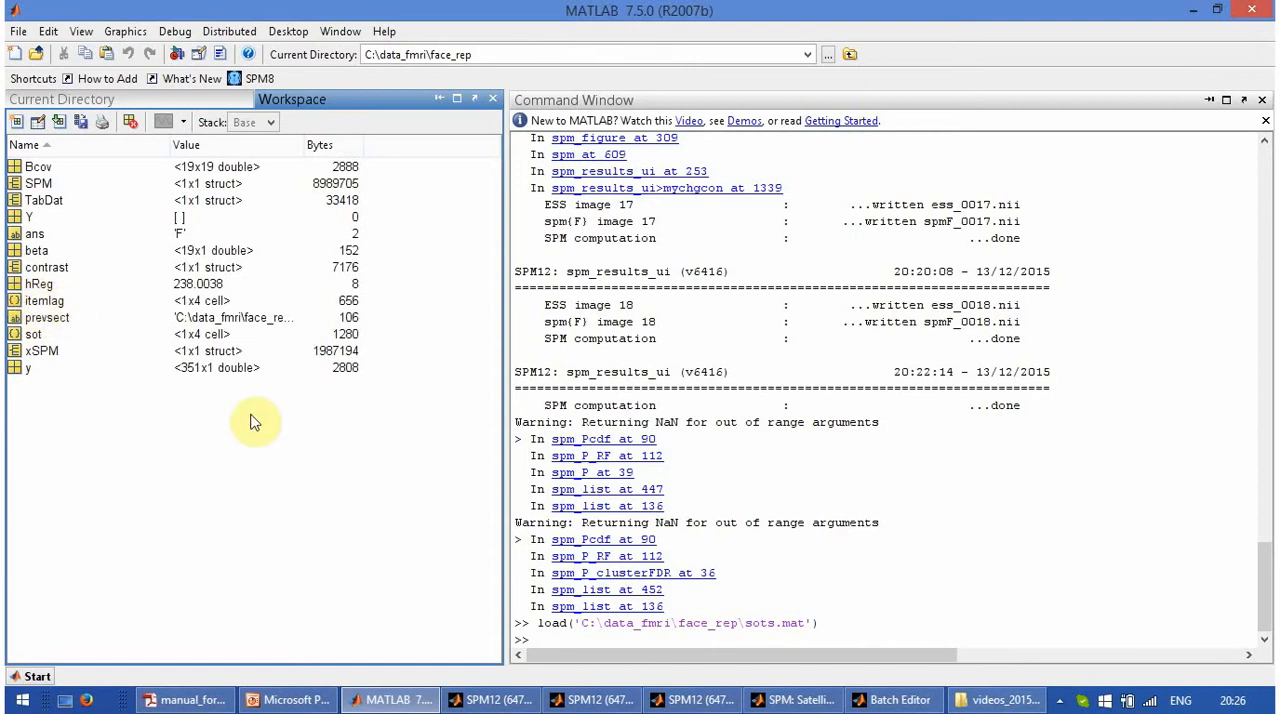
- Return to the Batch Editor and bring the PDF manual back beside it
{"action": "left_click", "coordinate": [666, 699]}
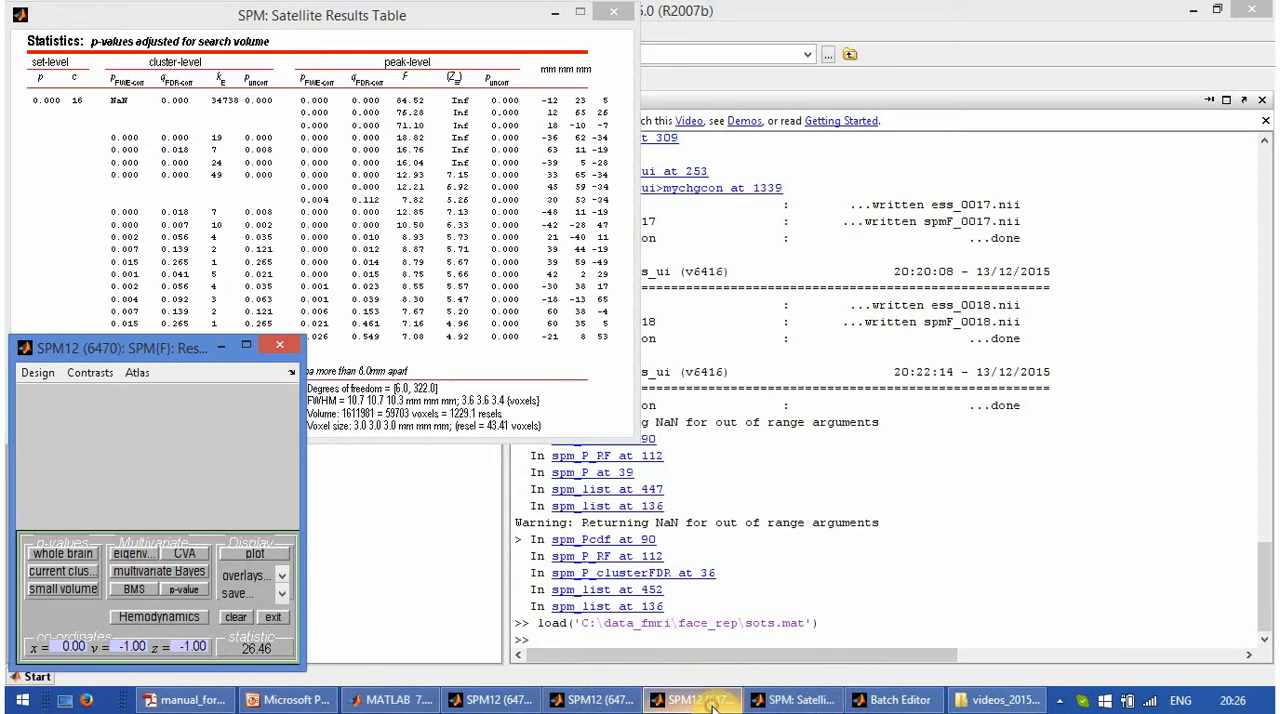
{"action": "left_click", "coordinate": [888, 699]}
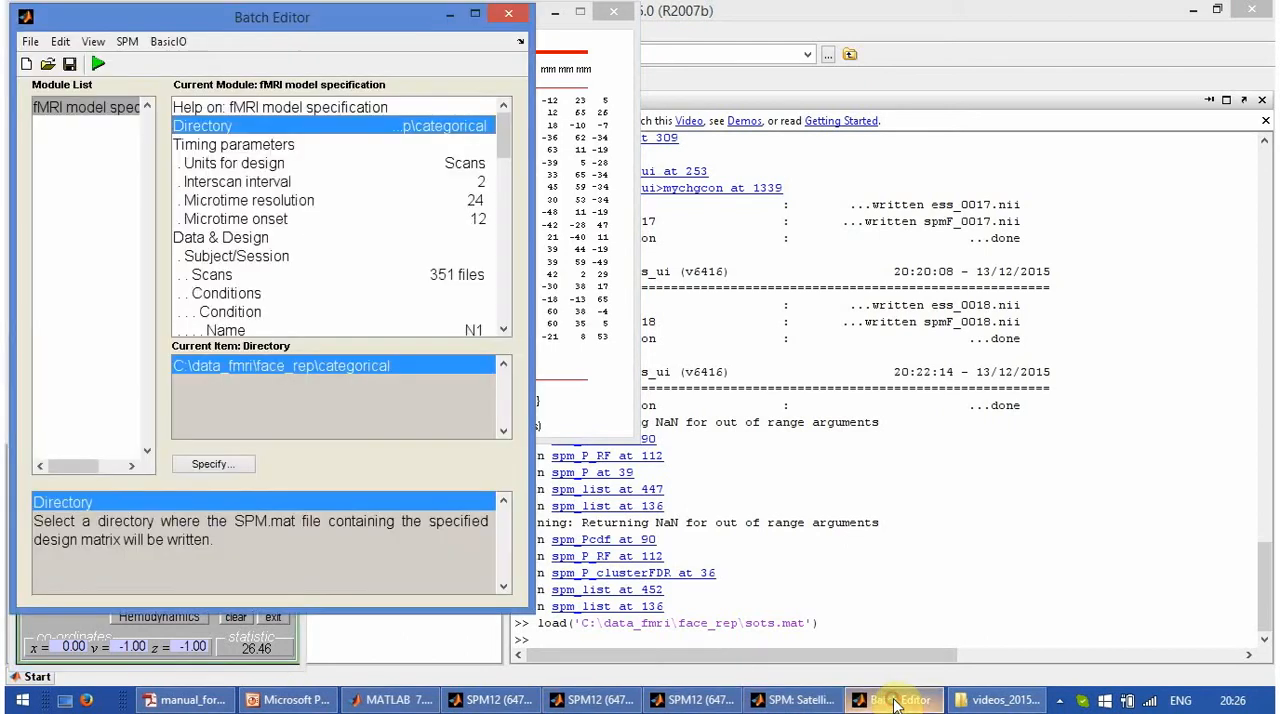
{"action": "left_click", "coordinate": [185, 699]}
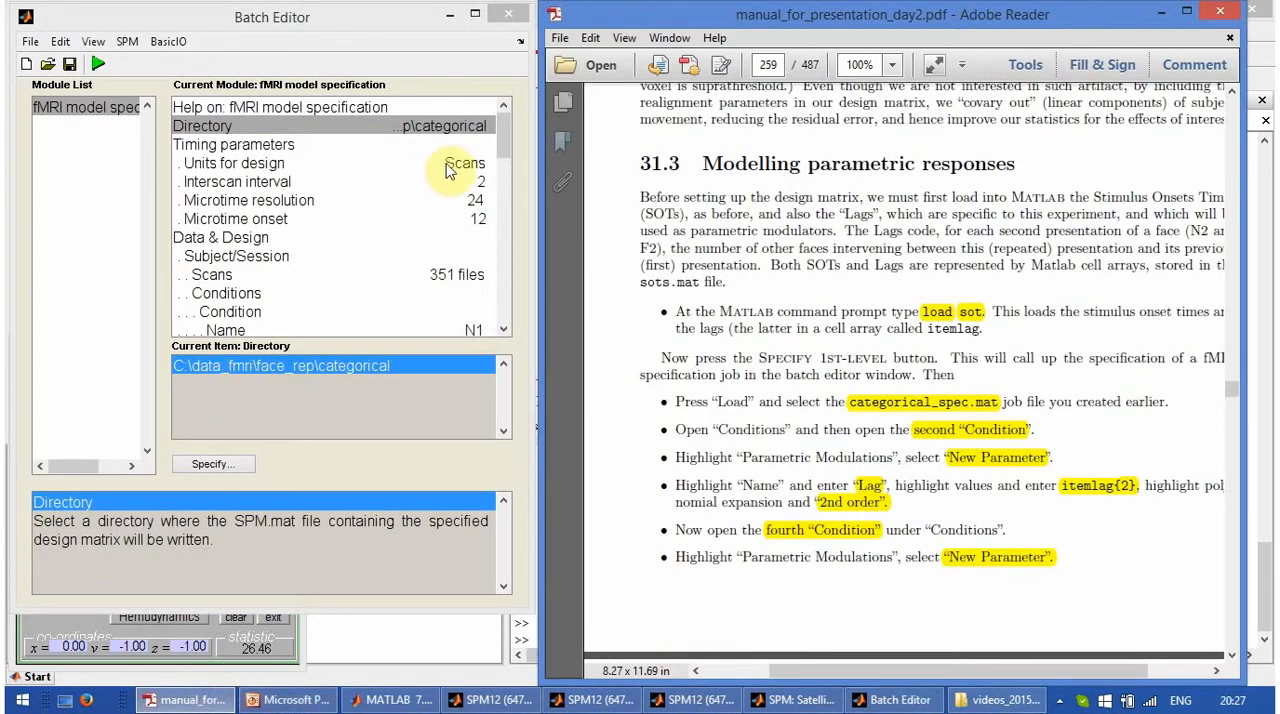
- Locate the second condition, N2, in the fMRI model specification
{"action": "left_click_drag", "start_coordinate": [505, 134], "coordinate": [508, 165]}
{"action": "left_click_drag", "start_coordinate": [505, 174], "coordinate": [505, 181]}
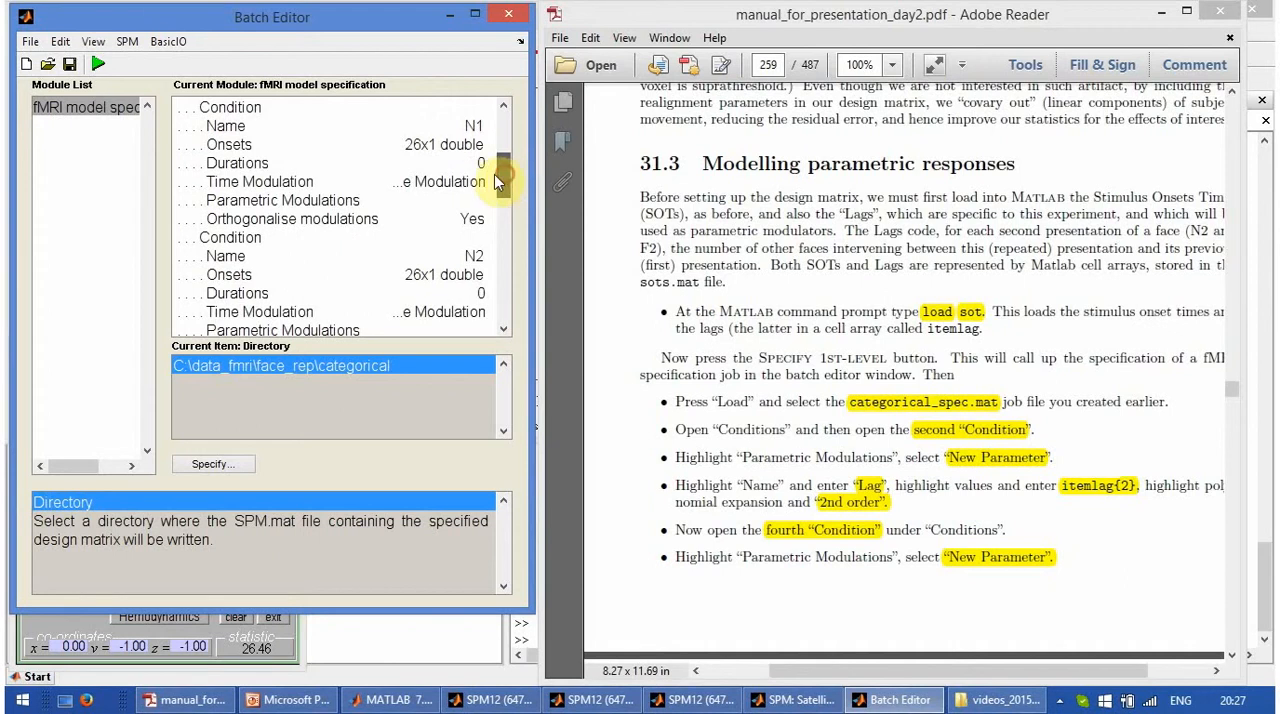
{"action": "left_click", "coordinate": [462, 182]}
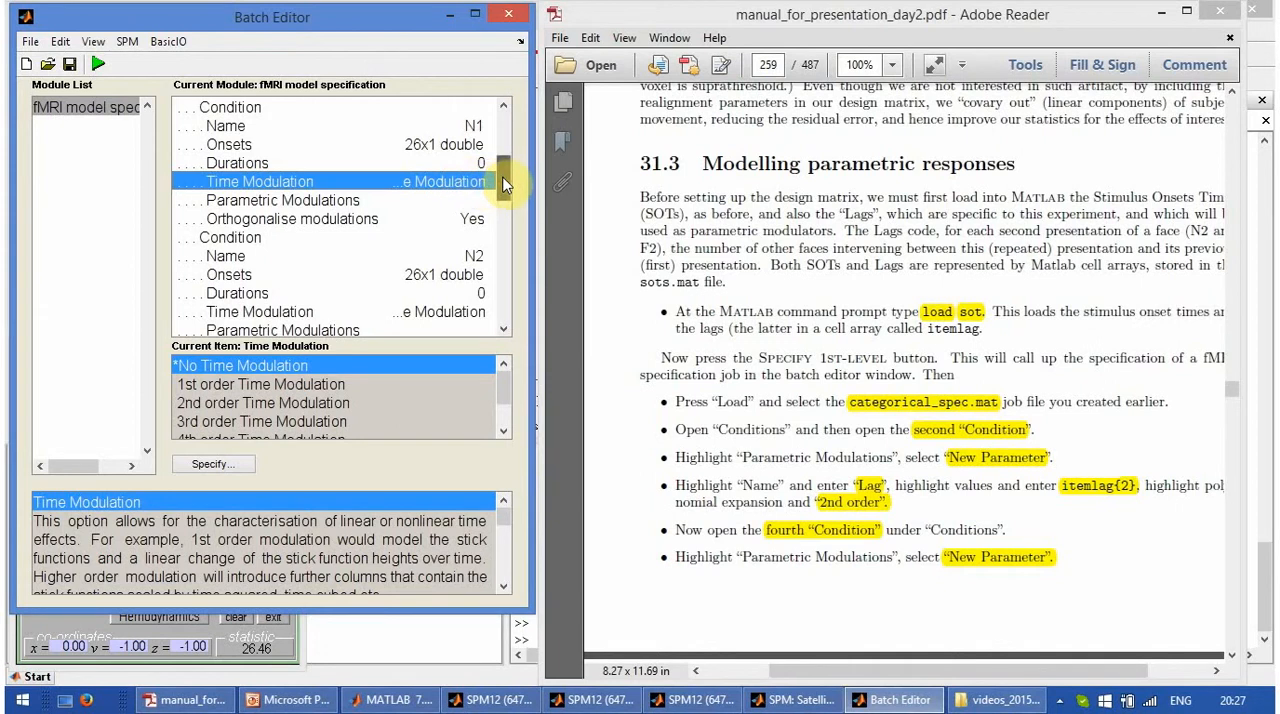
{"action": "left_click_drag", "start_coordinate": [503, 182], "coordinate": [505, 207]}
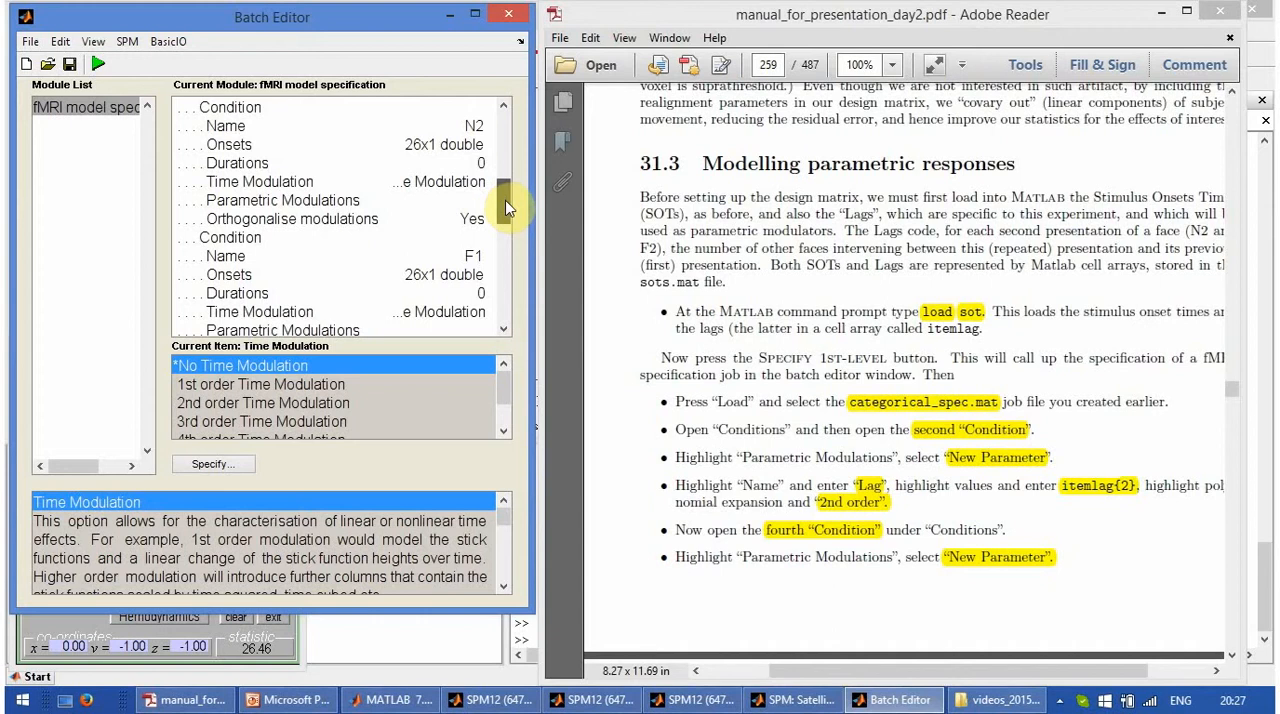
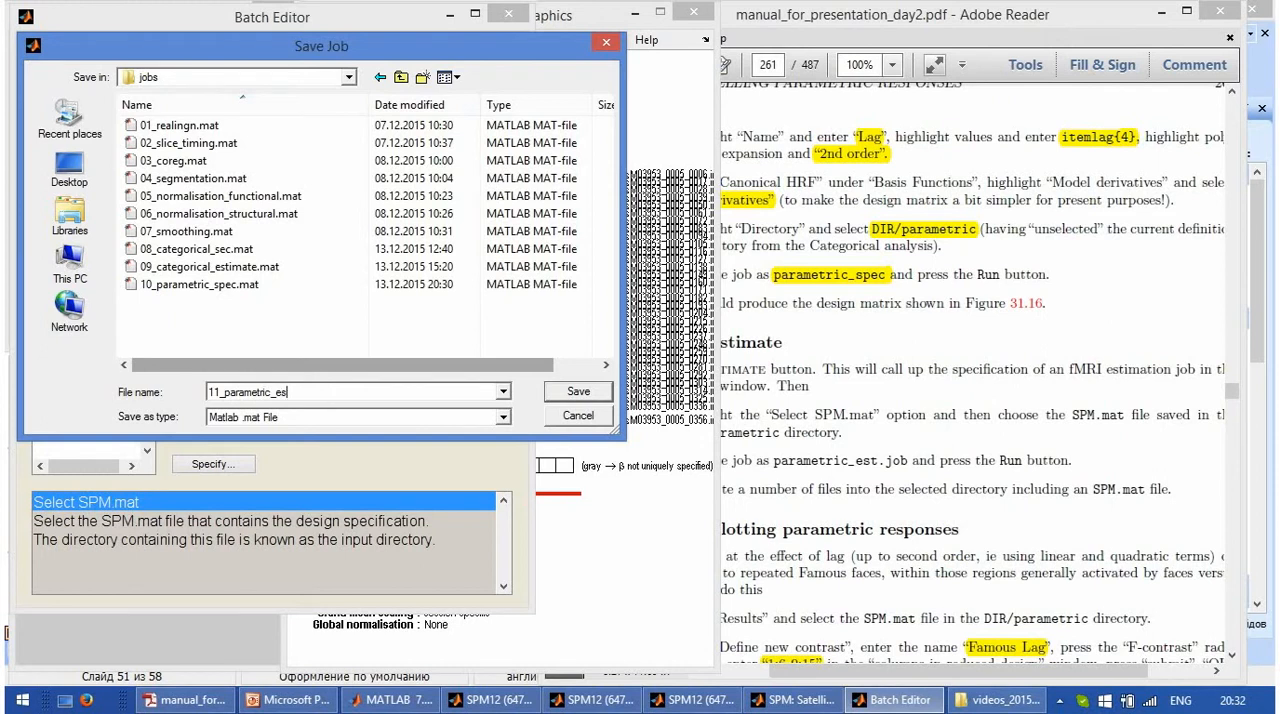
- Save the model estimation job as 11_parametric_est in the jobs folder and run it
{"action": "type", "text": "t"}
{"action": "key", "text": "Return"}
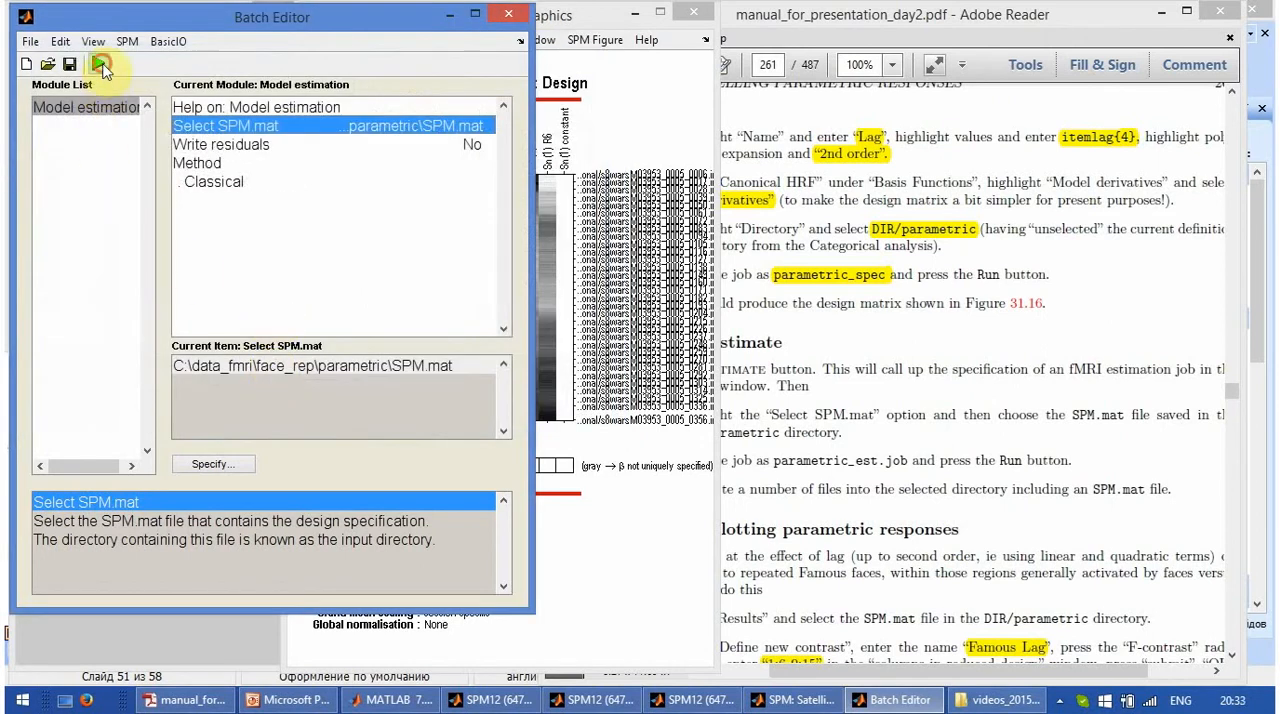
- Read section 31.3.2 on plotting parametric responses in the PDF manual and examine Figures 31.16 and 31.17
{"action": "left_click", "coordinate": [1030, 418]}
{"action": "scroll", "coordinate": [990, 395], "scroll_direction": "down", "scroll_amount": 1}
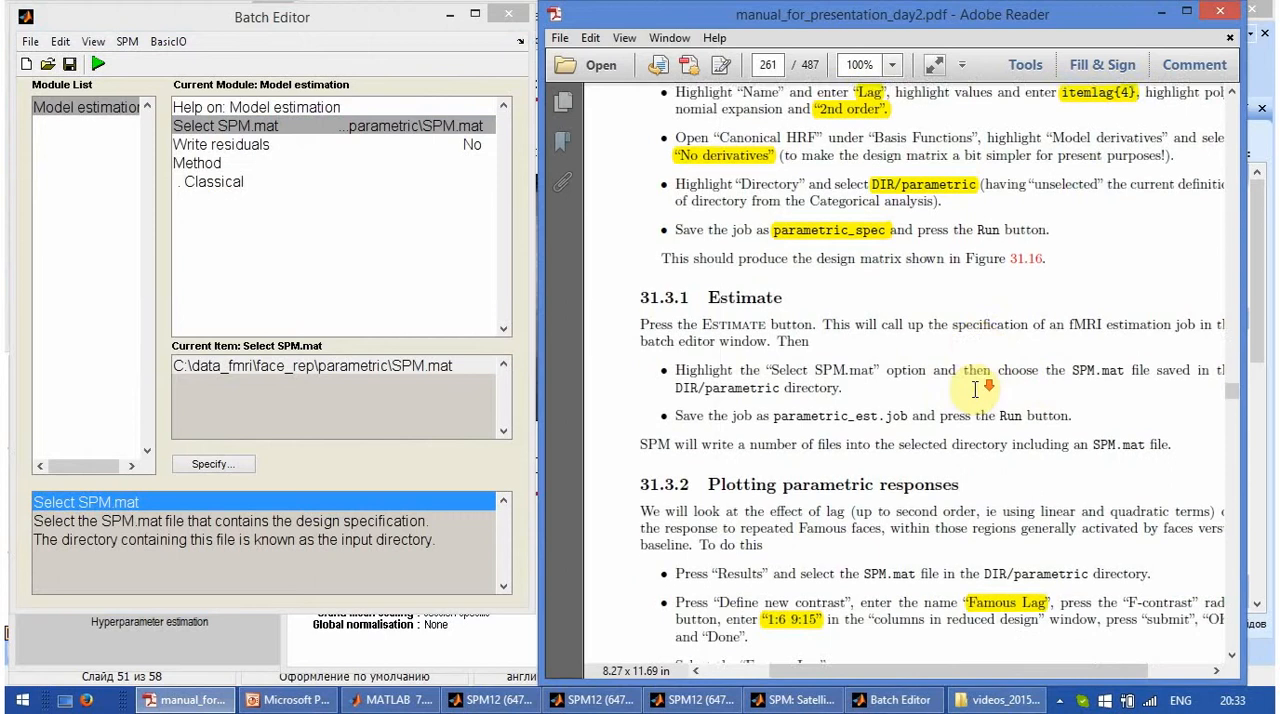
{"action": "scroll", "coordinate": [975, 390], "scroll_direction": "down", "scroll_amount": 7}
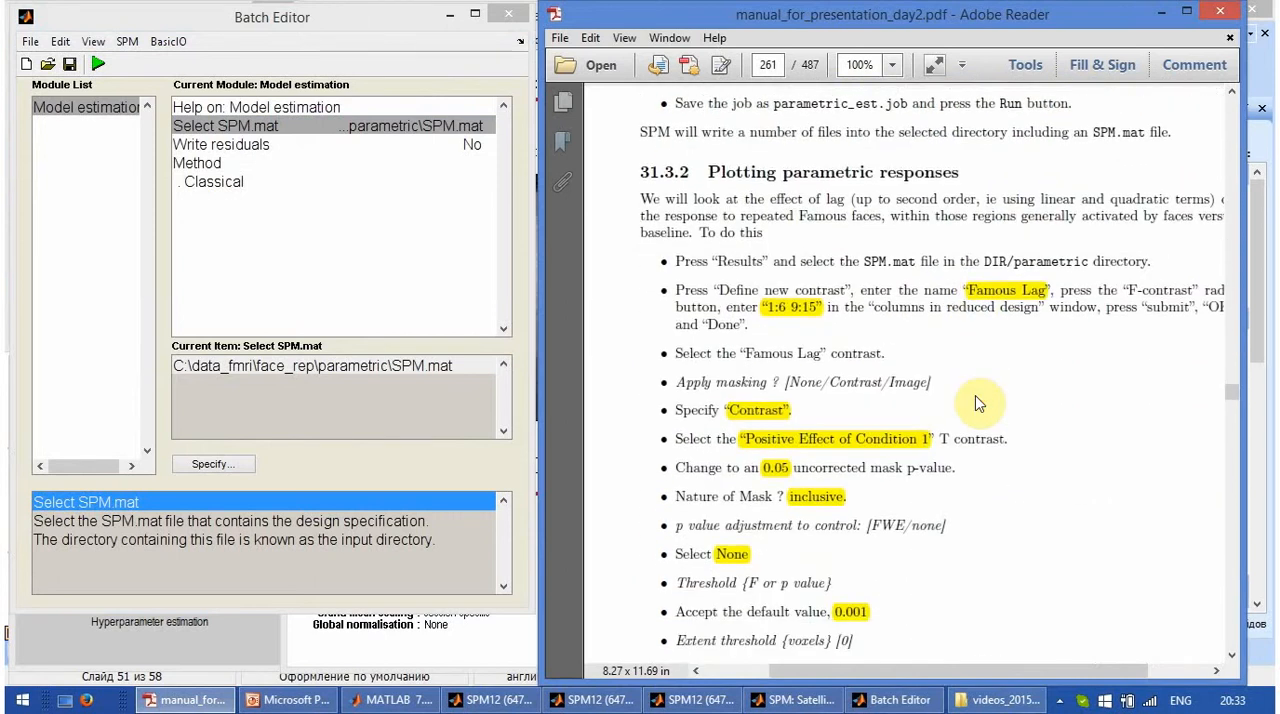
{"action": "scroll", "coordinate": [978, 403], "scroll_direction": "down", "scroll_amount": 1}
{"action": "scroll", "coordinate": [995, 320], "scroll_direction": "down", "scroll_amount": 5}
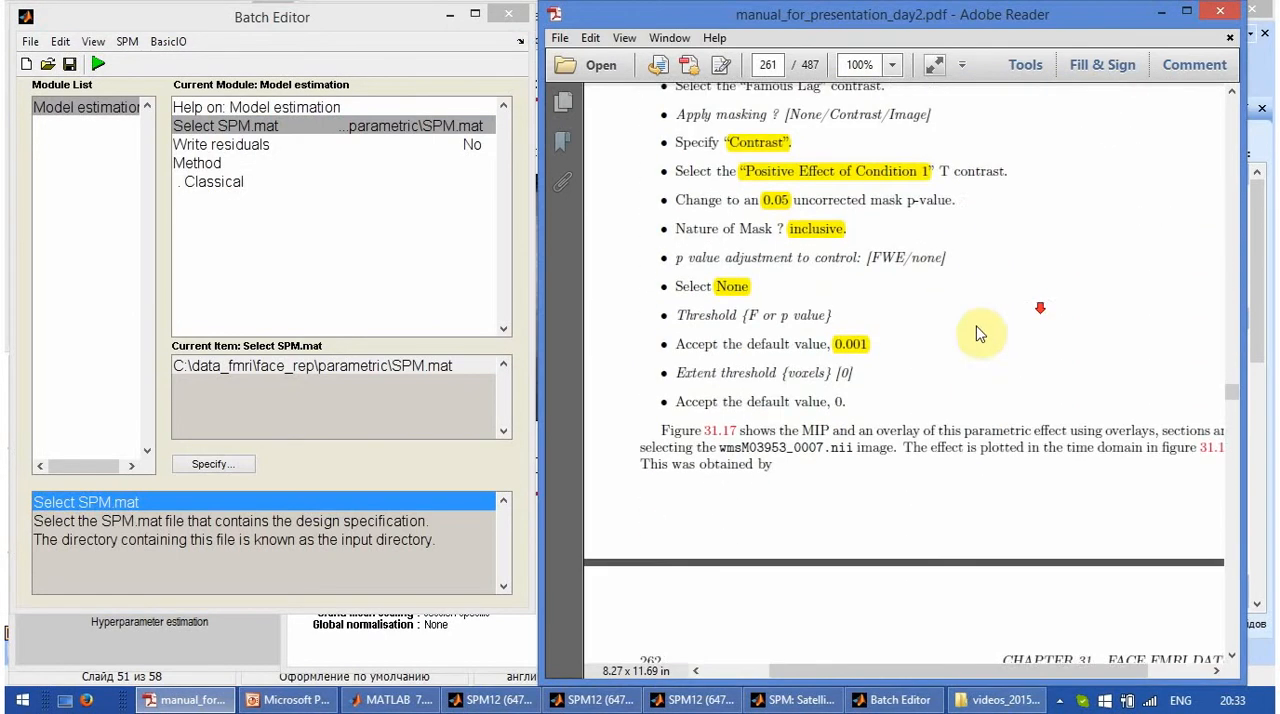
{"action": "scroll", "coordinate": [980, 335], "scroll_direction": "down", "scroll_amount": 15}
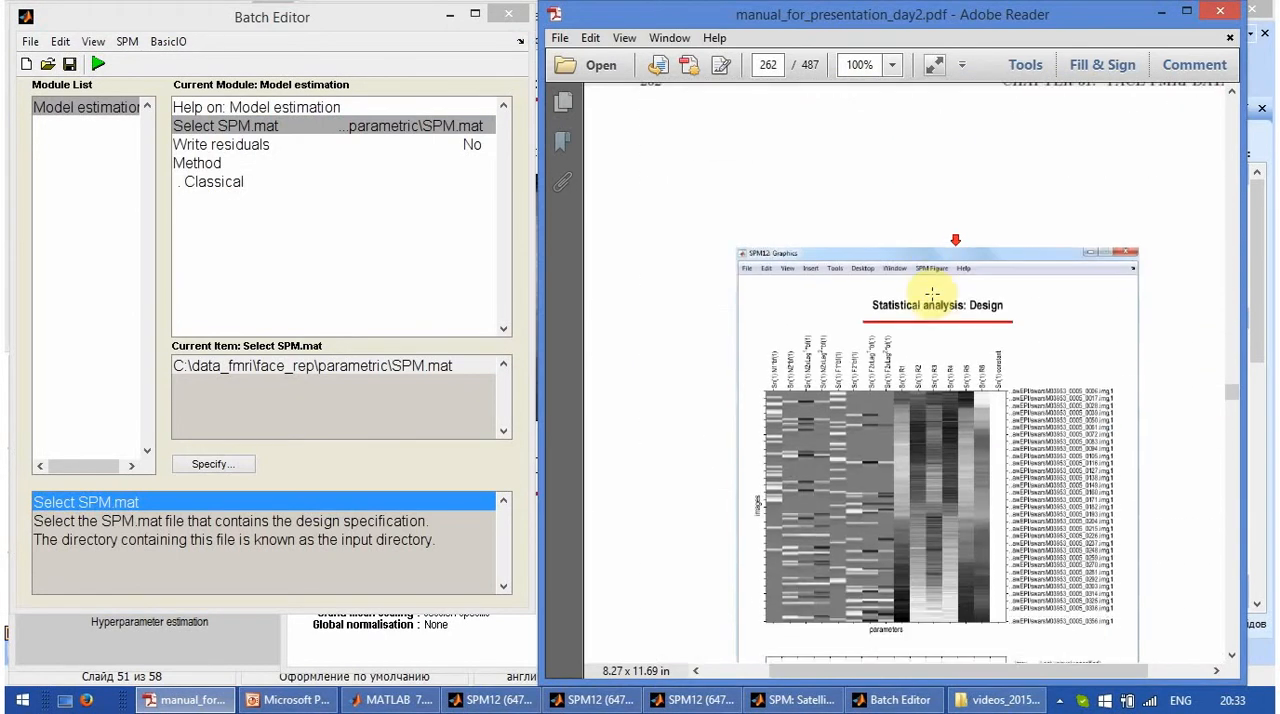
{"action": "scroll", "coordinate": [930, 295], "scroll_direction": "down", "scroll_amount": 9}
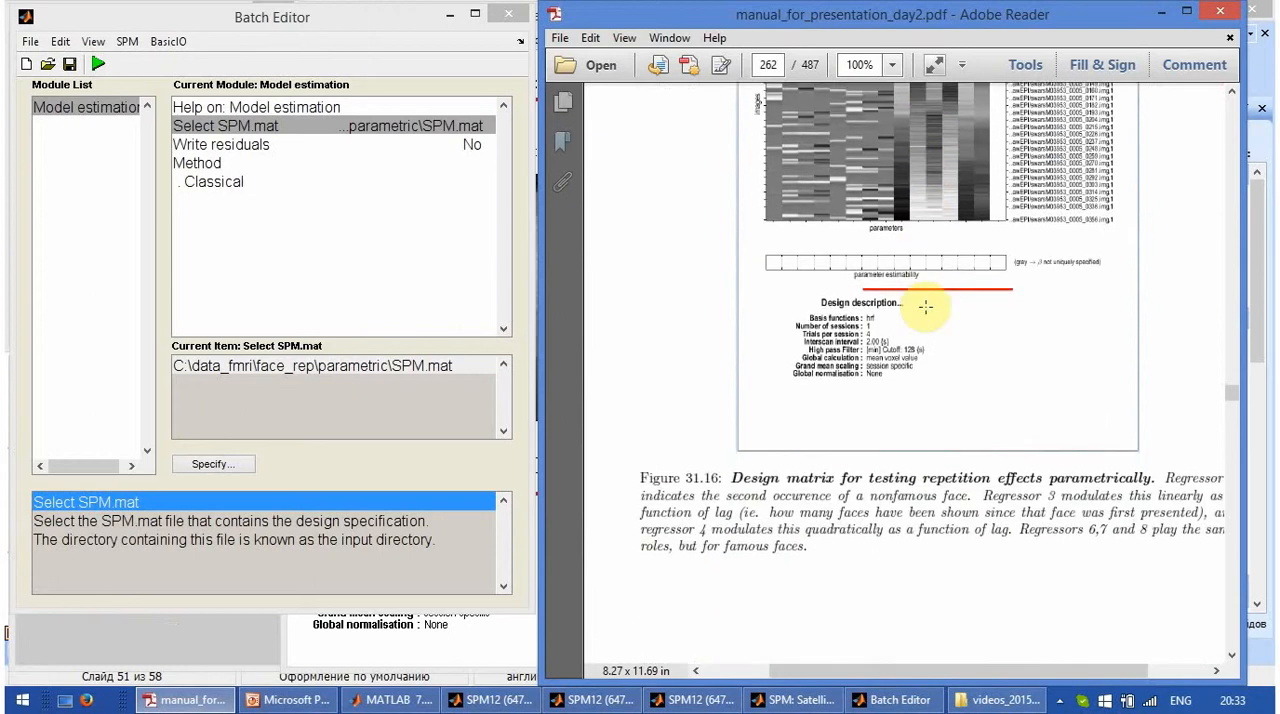
{"action": "scroll", "coordinate": [925, 307], "scroll_direction": "down", "scroll_amount": 20}
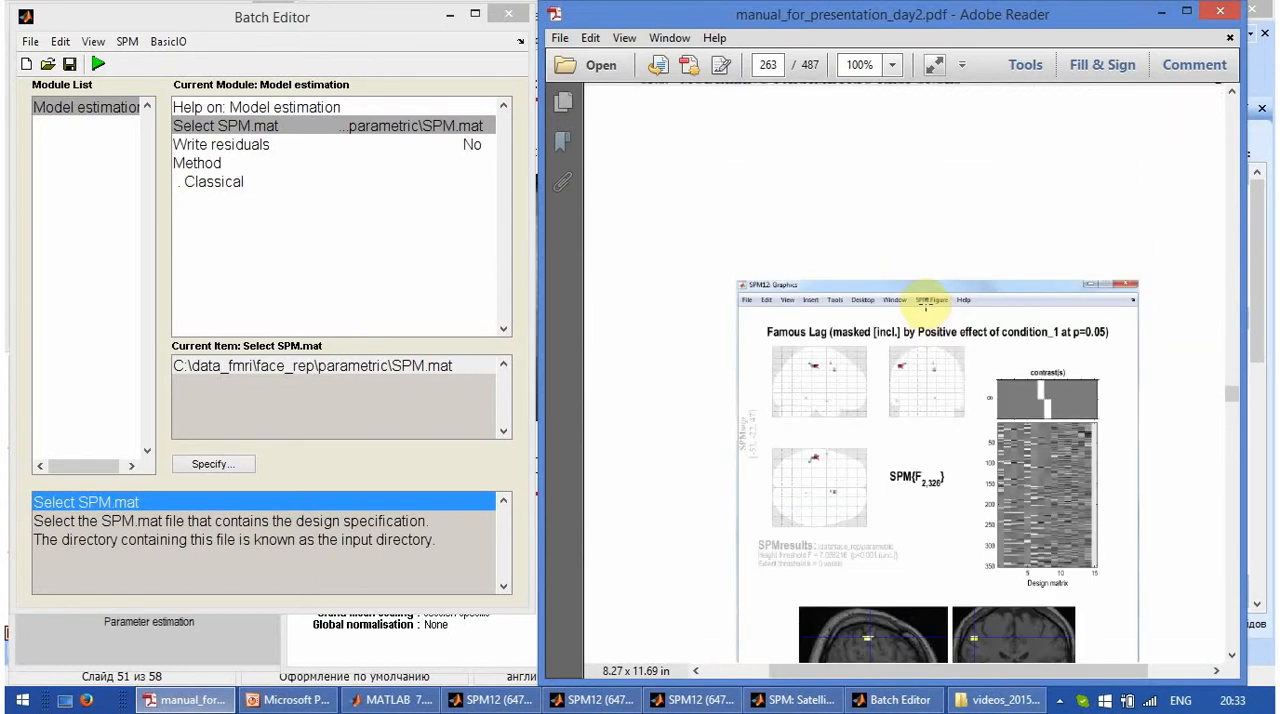
{"action": "scroll", "coordinate": [925, 307], "scroll_direction": "down", "scroll_amount": 5}
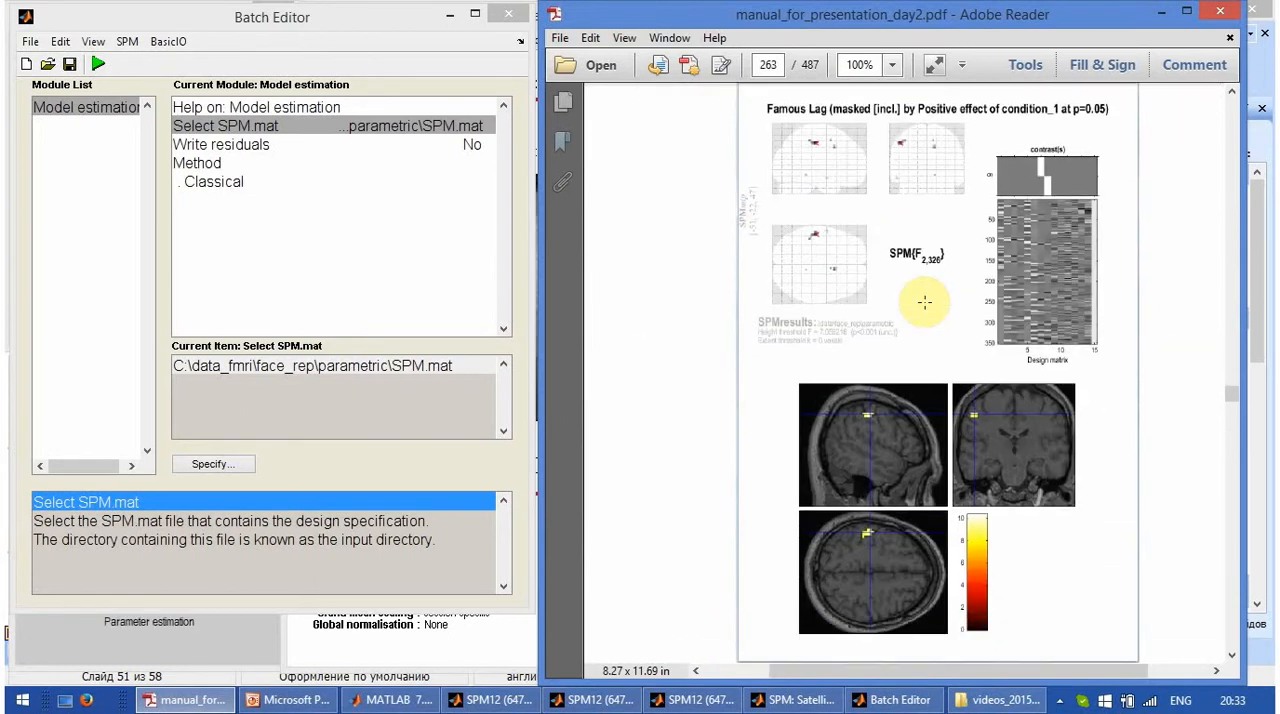
{"action": "scroll", "coordinate": [924, 298], "scroll_direction": "up", "scroll_amount": 15}
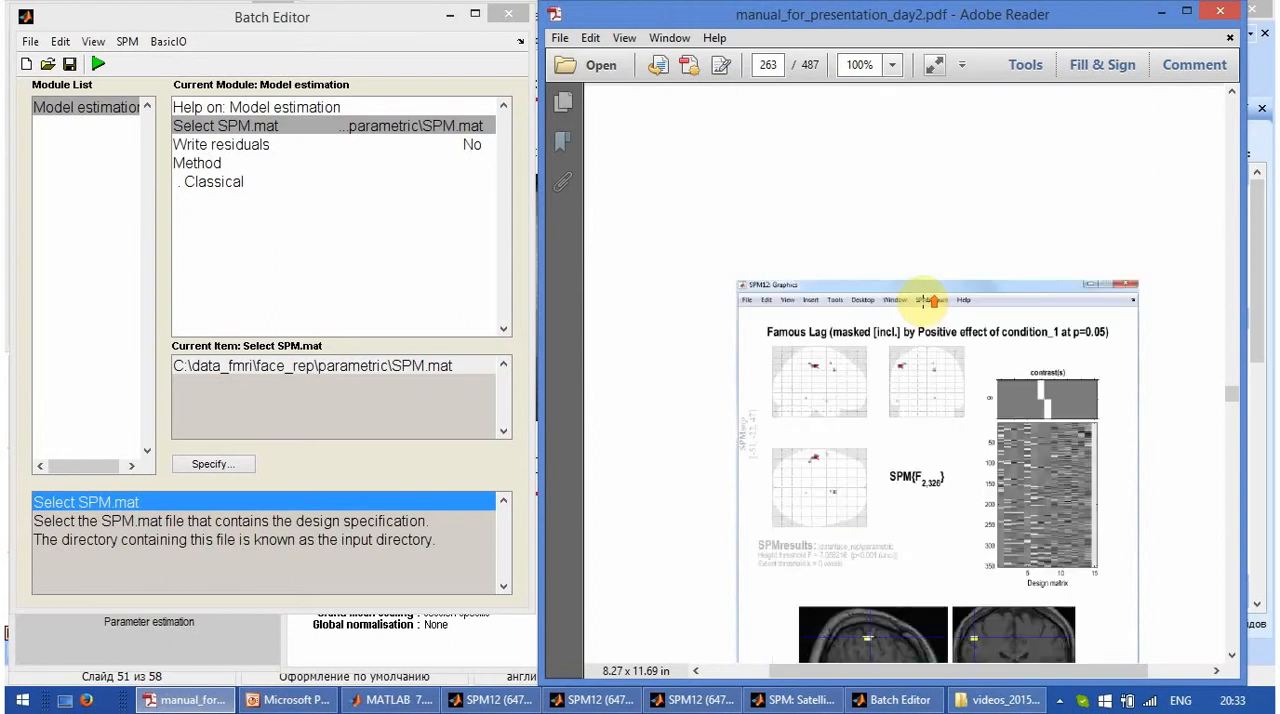
{"action": "scroll", "coordinate": [921, 301], "scroll_direction": "down", "scroll_amount": 12}
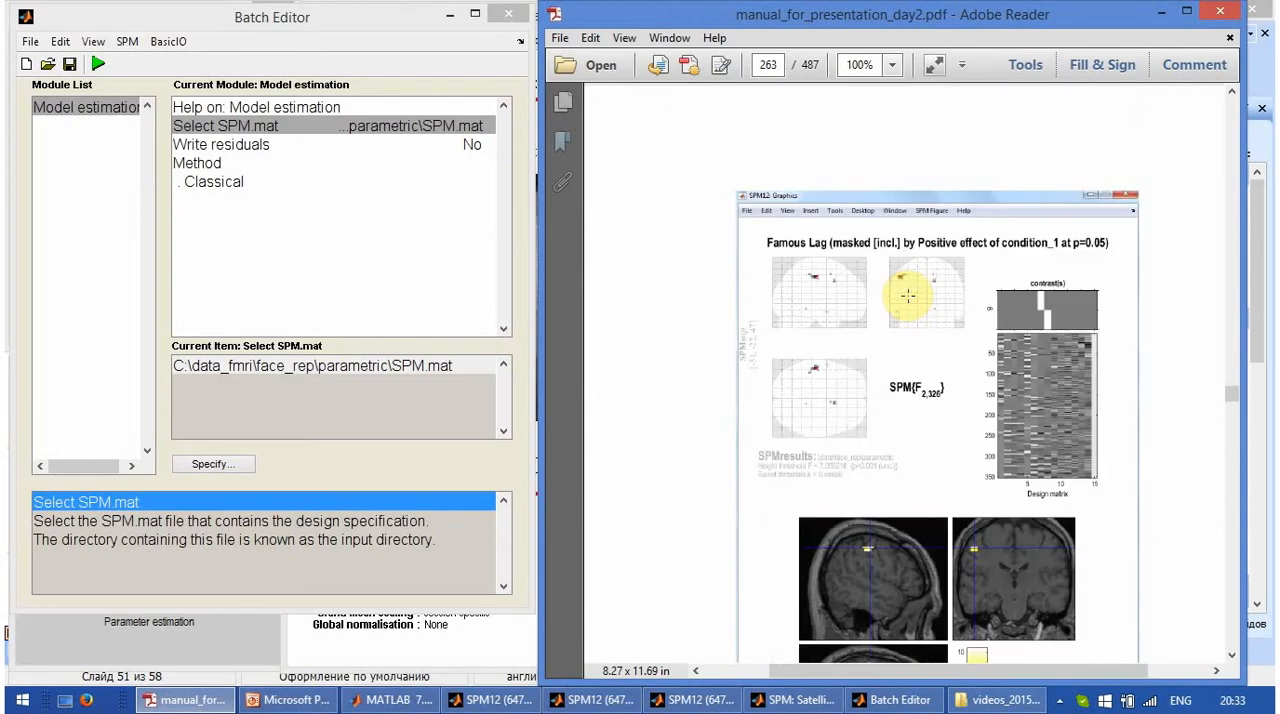
{"action": "scroll", "coordinate": [907, 295], "scroll_direction": "up", "scroll_amount": 20}
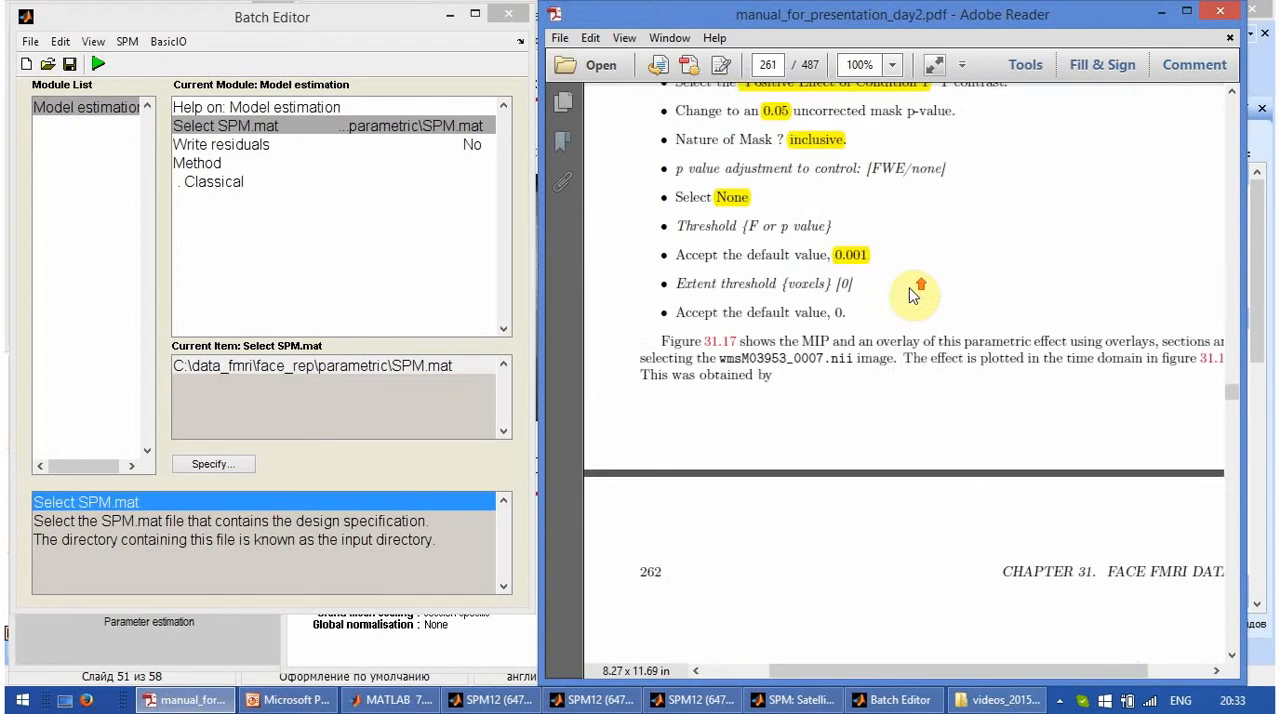
{"action": "scroll", "coordinate": [912, 292], "scroll_direction": "up", "scroll_amount": 9}
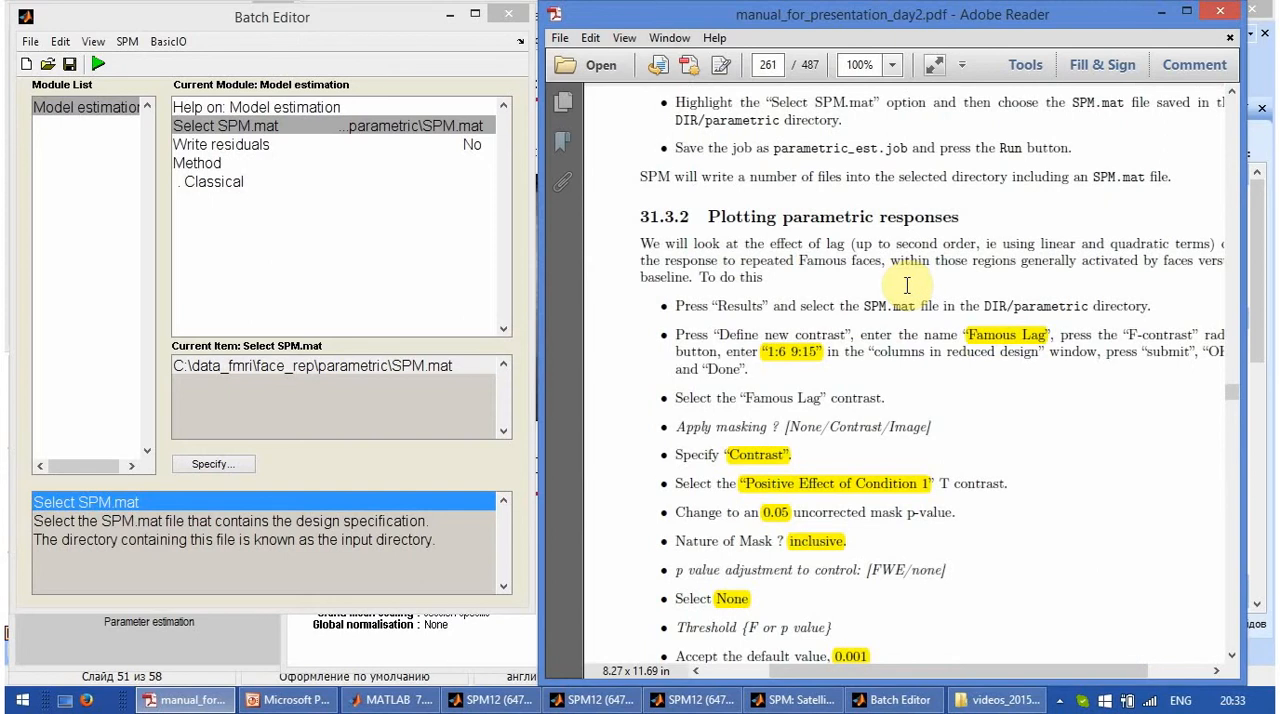
{"action": "scroll", "coordinate": [907, 285], "scroll_direction": "down", "scroll_amount": 2}
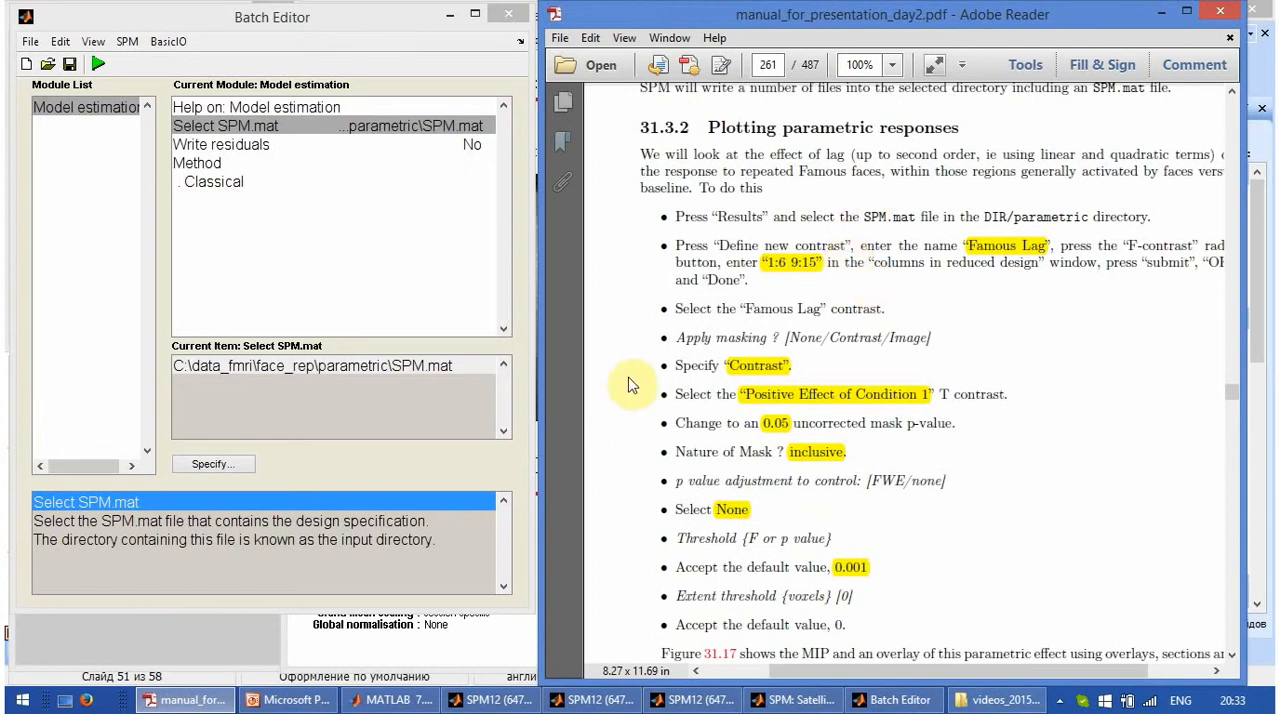
- Check the estimation log in MATLAB, then bring the SPM12 windows forward with section 31.3.2 of the manual beside them
{"action": "left_click", "coordinate": [628, 700]}
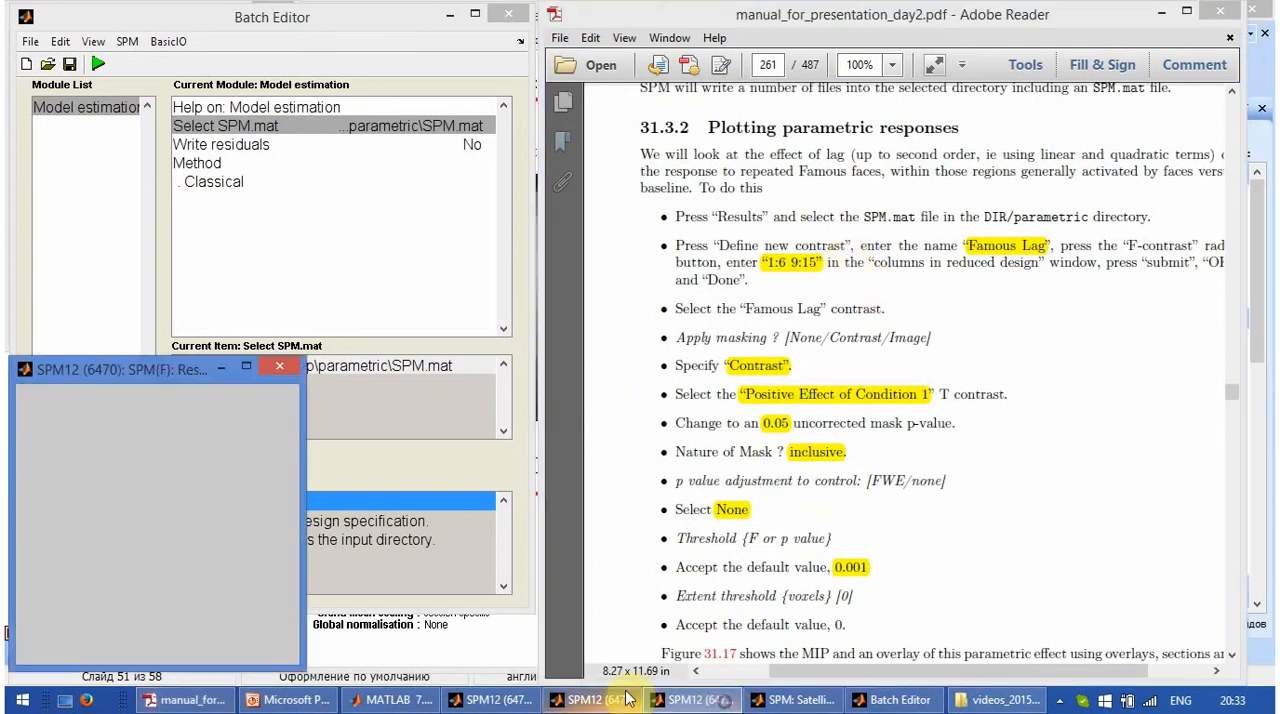
{"action": "left_click", "coordinate": [527, 702]}
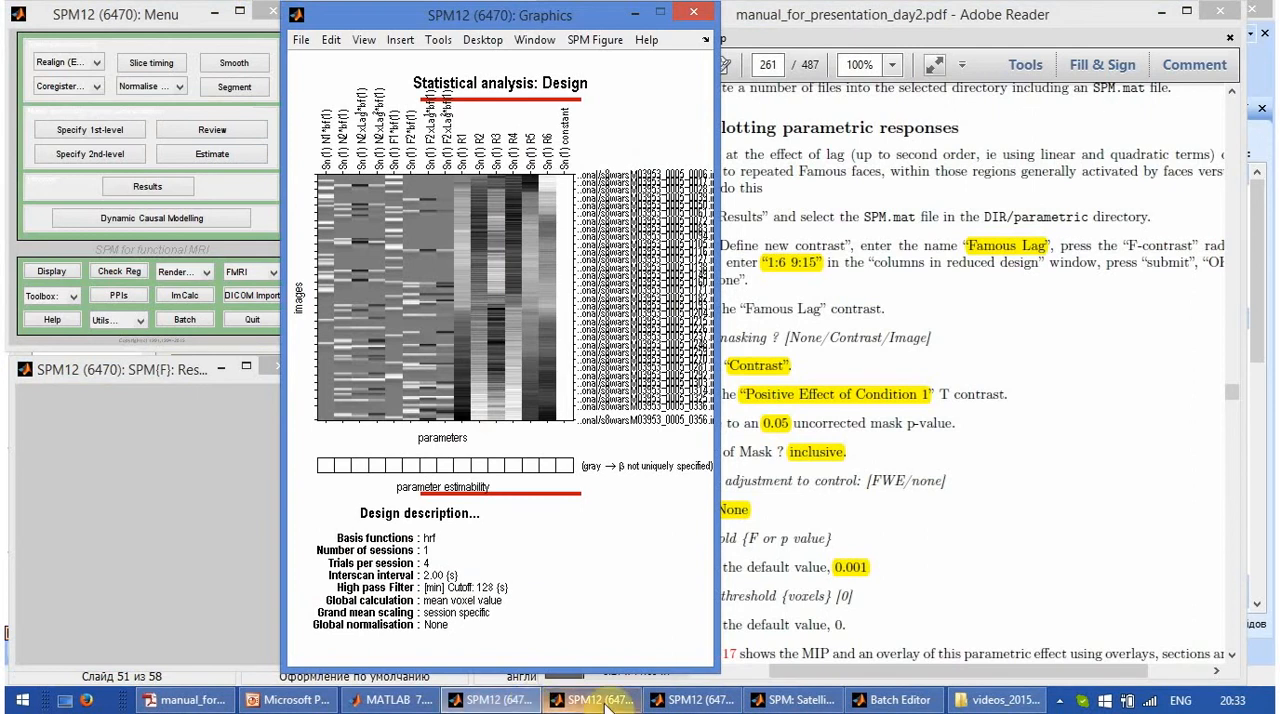
{"action": "left_click", "coordinate": [392, 700]}
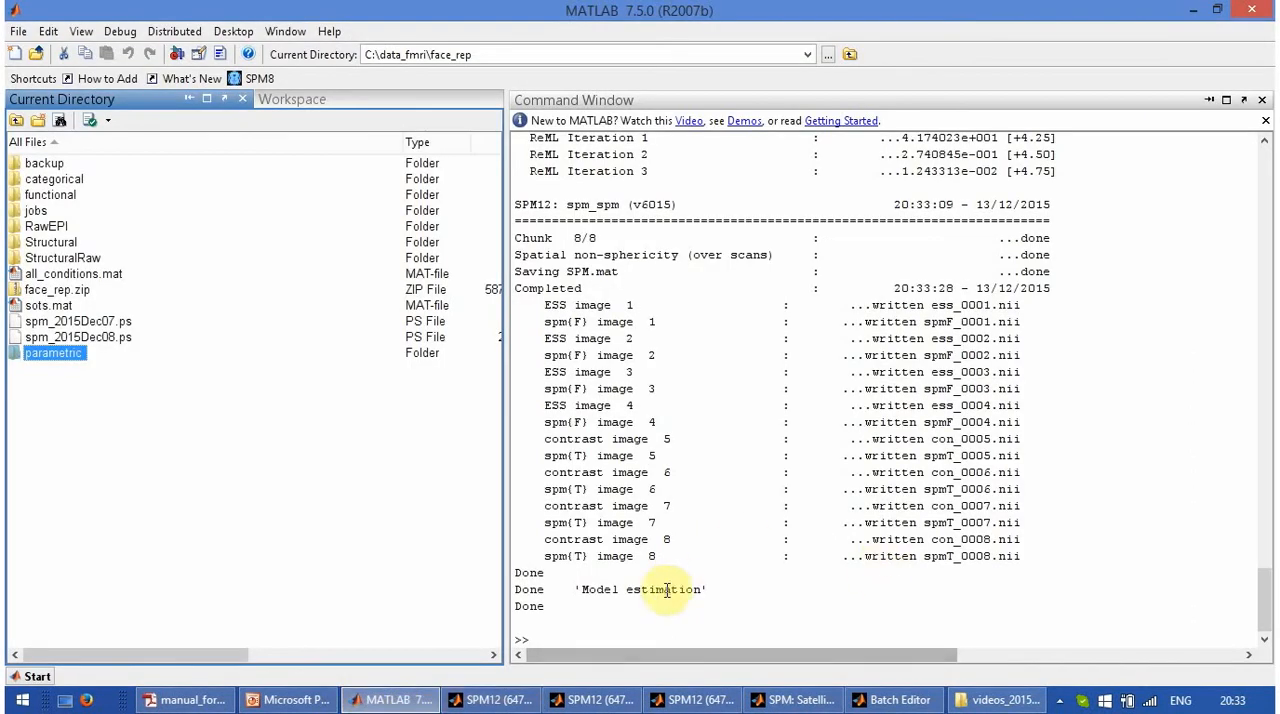
{"action": "left_click", "coordinate": [538, 703]}
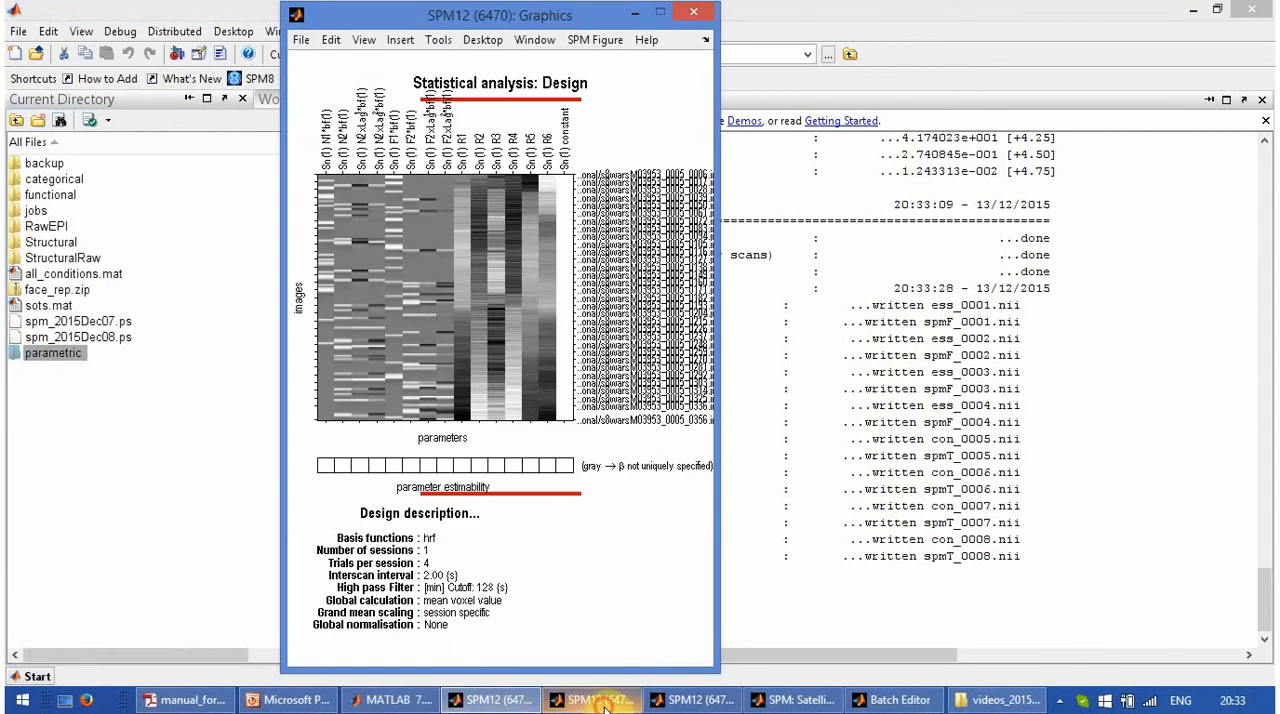
{"action": "left_click", "coordinate": [603, 704]}
{"action": "left_click", "coordinate": [692, 703]}
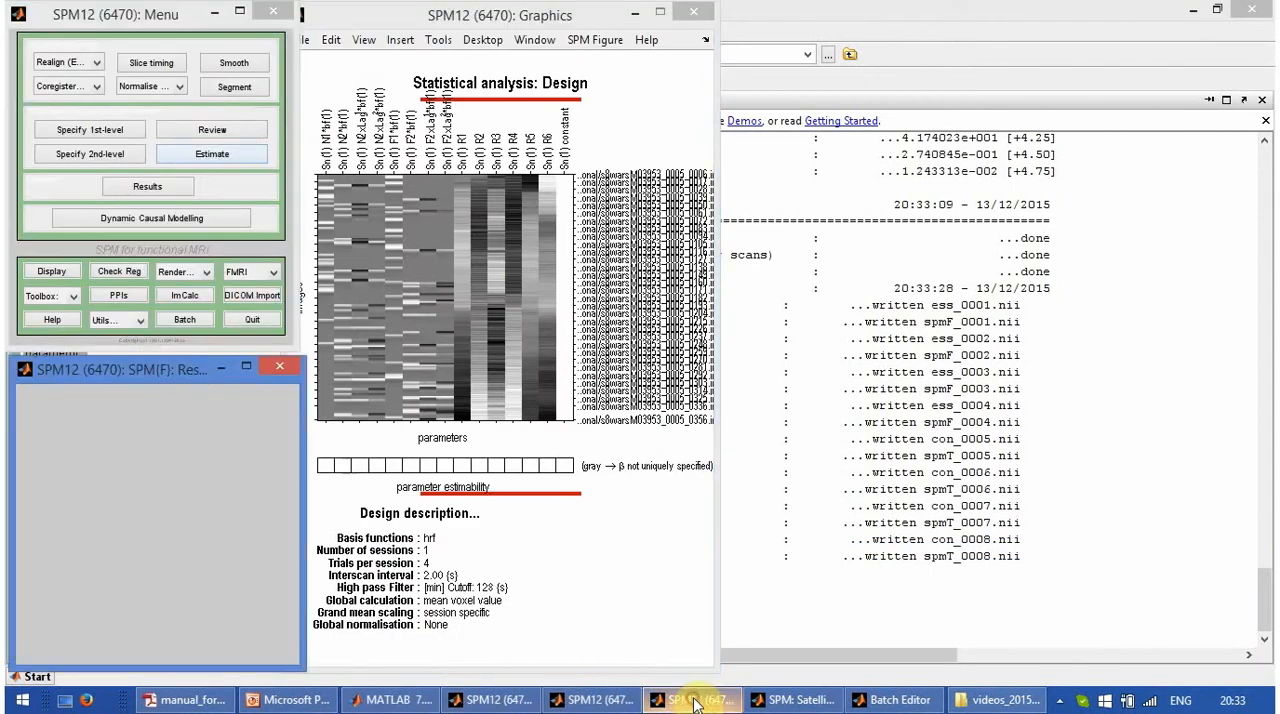
{"action": "left_click", "coordinate": [147, 186]}
{"action": "left_click", "coordinate": [200, 702]}
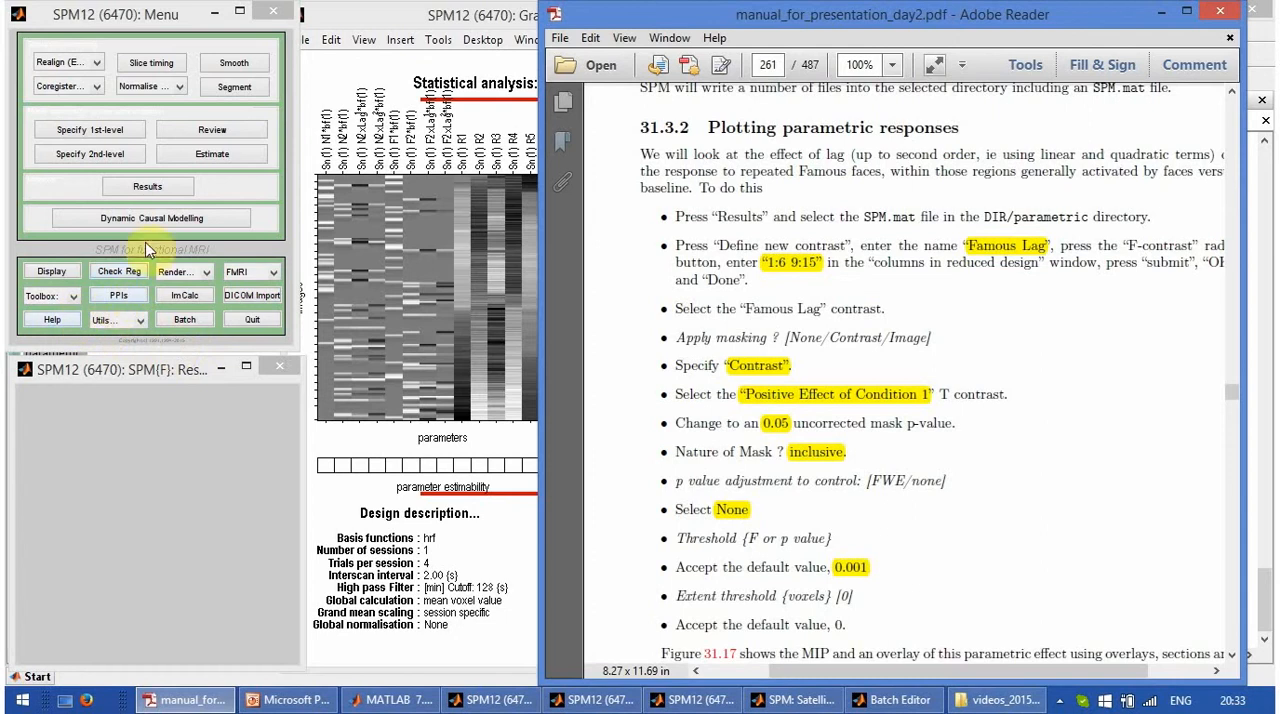
- Start Results and load SPM.mat from C:\data_fmri\face_rep\parametric
{"action": "left_click", "coordinate": [155, 195]}
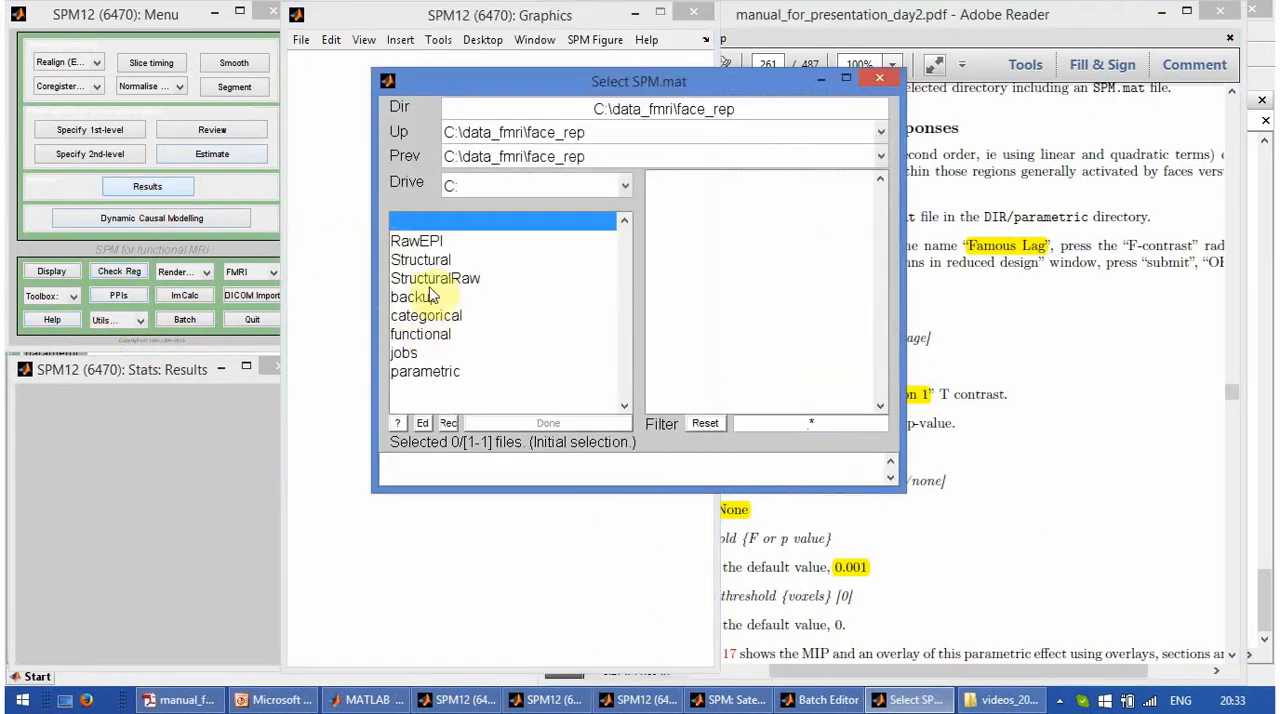
{"action": "left_click", "coordinate": [428, 370]}
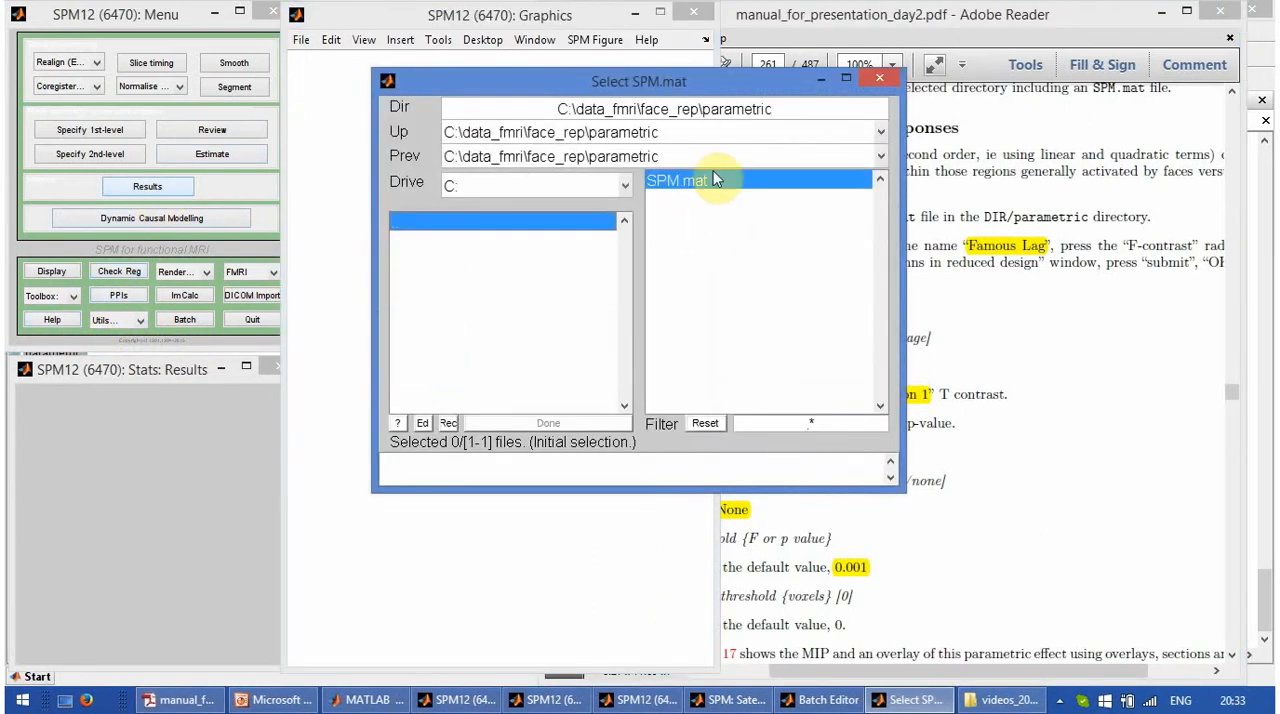
{"action": "left_click", "coordinate": [714, 177]}
{"action": "left_click", "coordinate": [548, 423]}
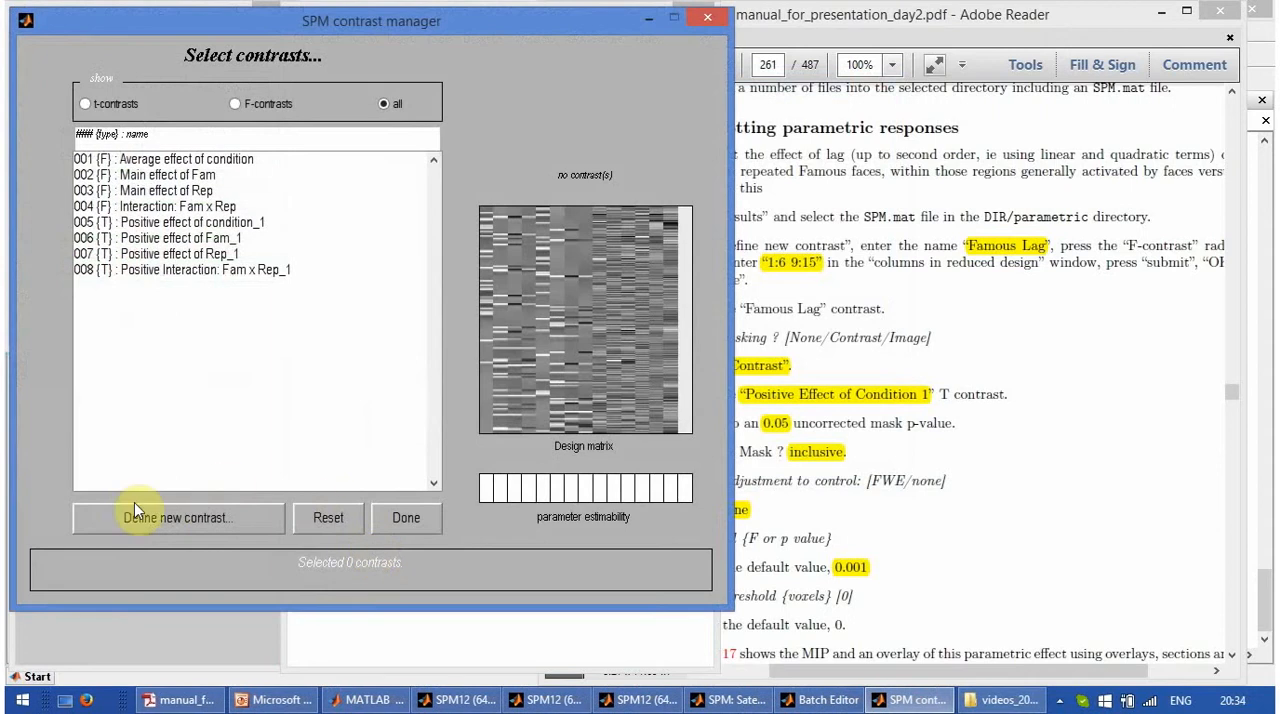
- Define an F-contrast named Famous lag with reduced-design columns 1:6 9:15 and choose it for the results
{"action": "left_click", "coordinate": [160, 516]}
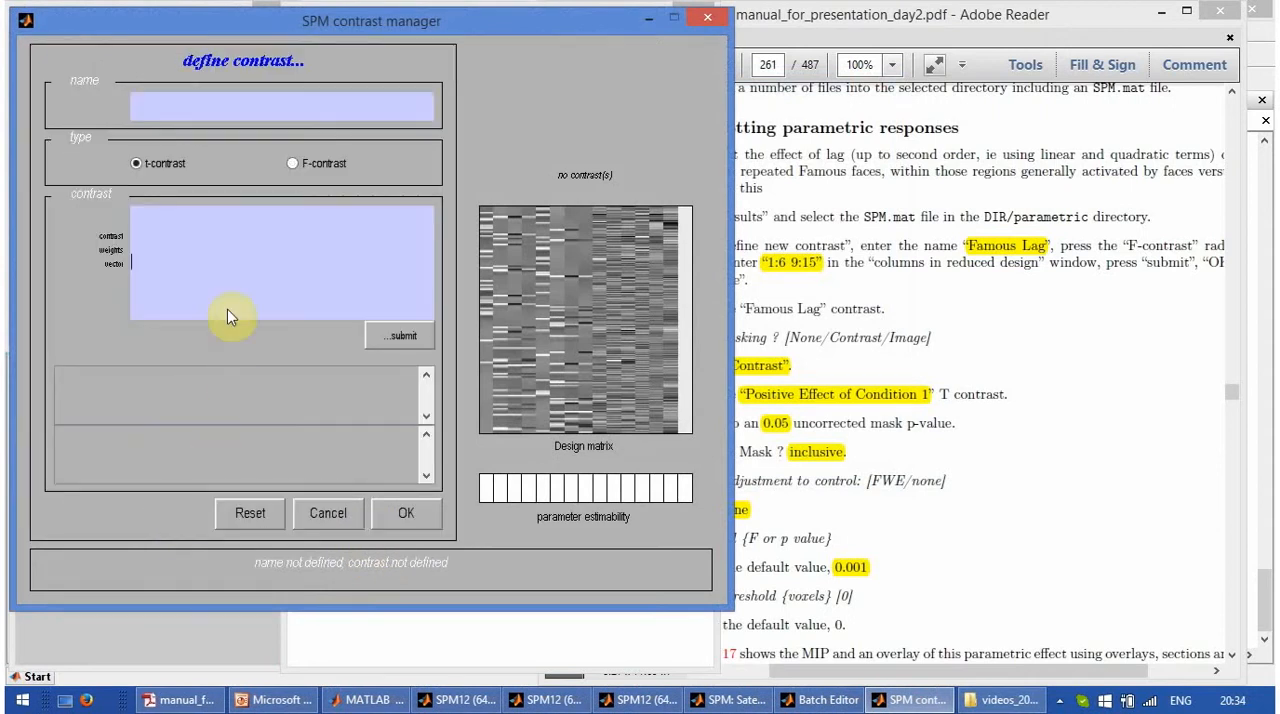
{"action": "left_click", "coordinate": [230, 262]}
{"action": "left_click", "coordinate": [298, 164]}
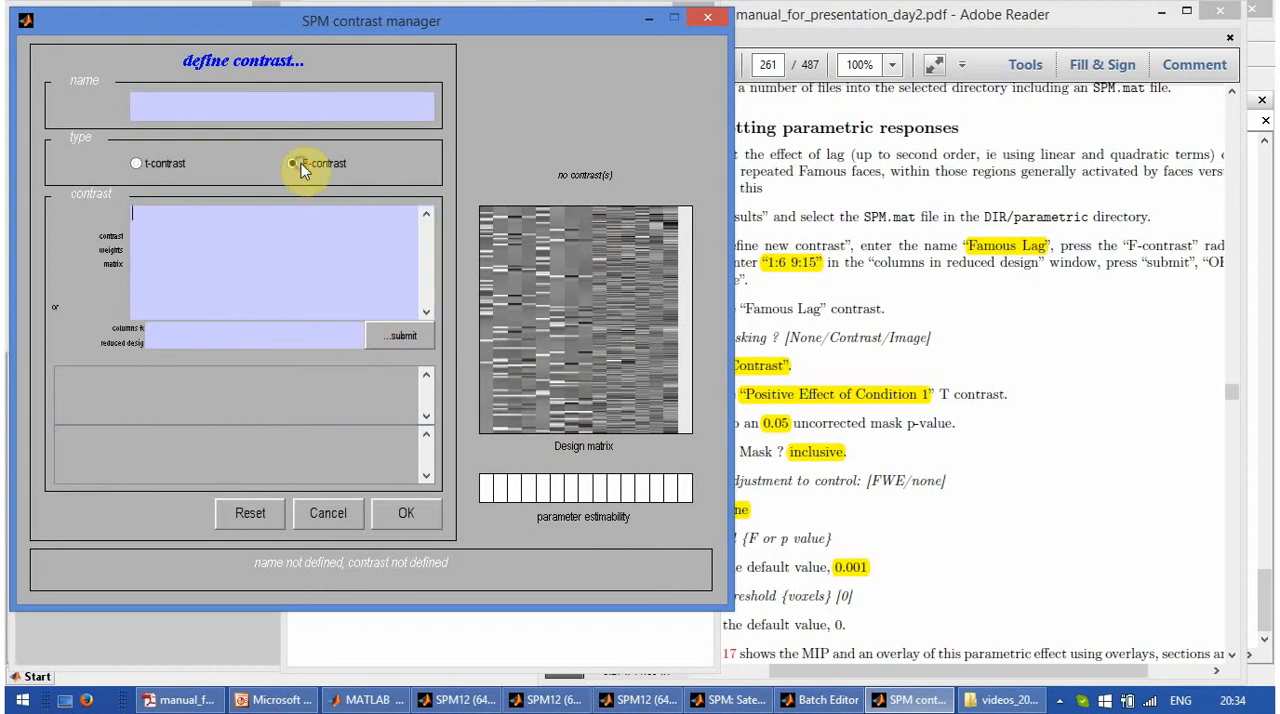
{"action": "left_click", "coordinate": [245, 102]}
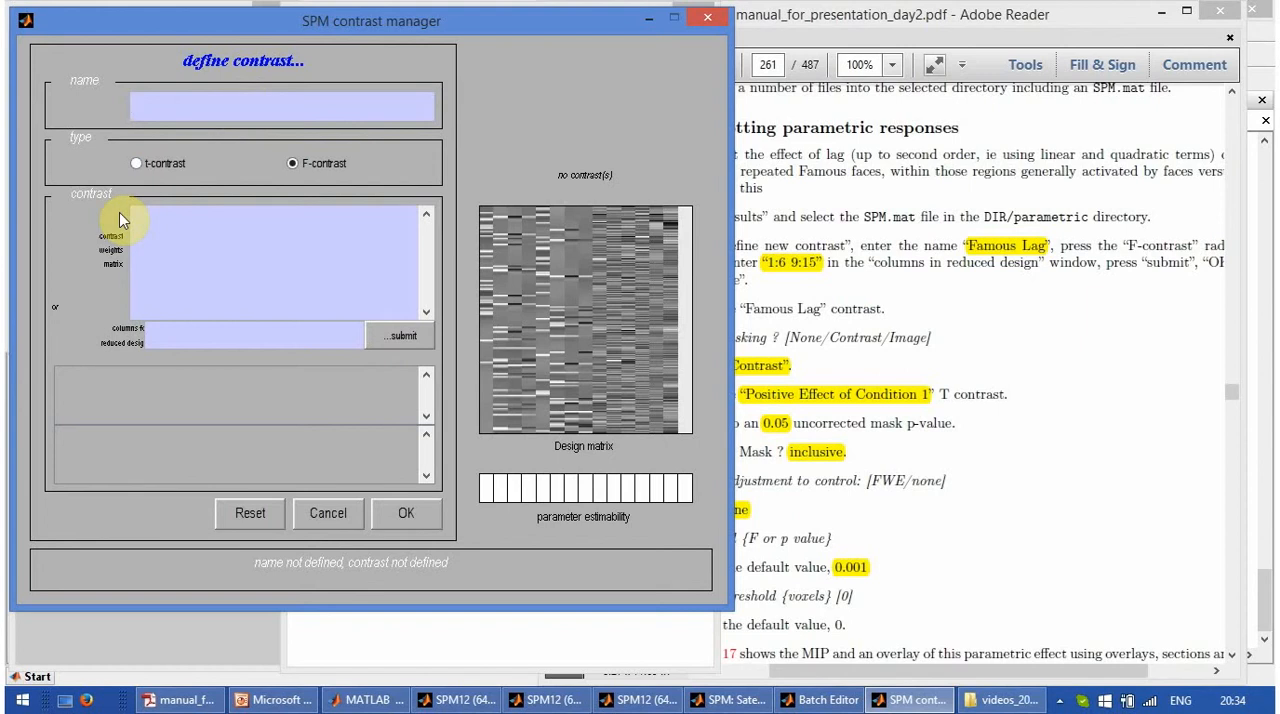
{"action": "type", "text": "Famous lag"}
{"action": "left_click", "coordinate": [185, 338]}
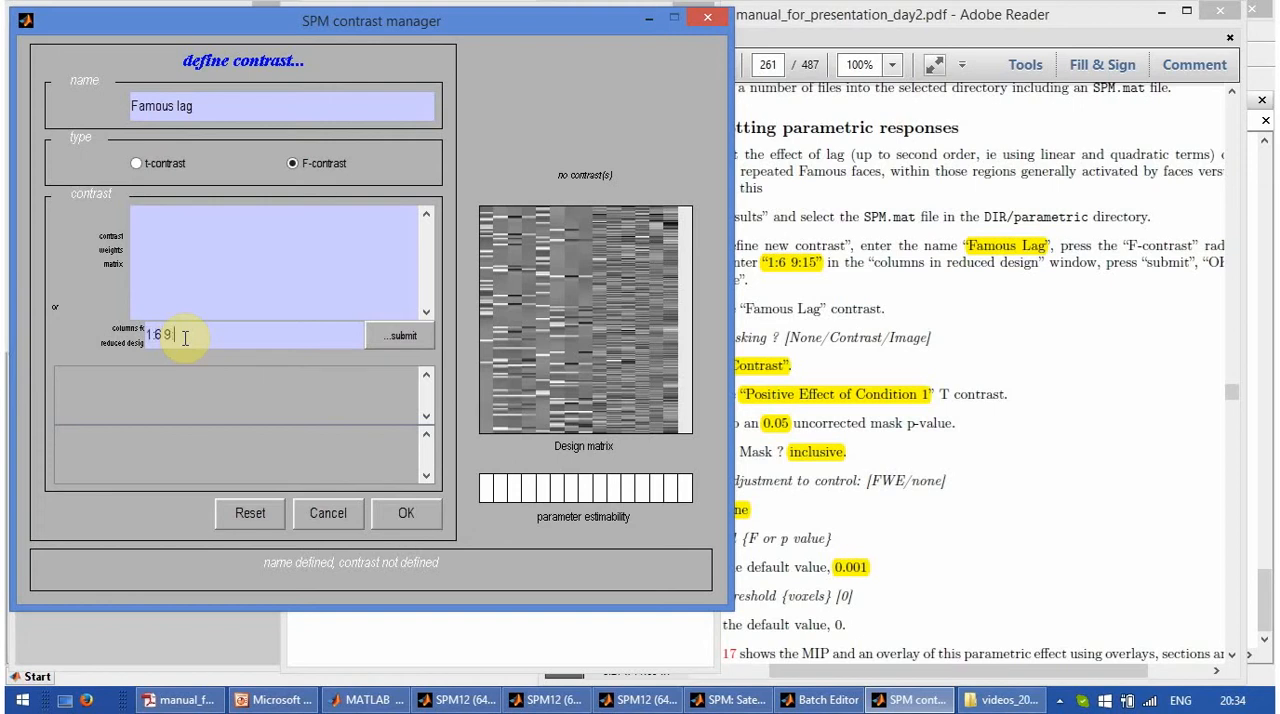
{"action": "left_click", "coordinate": [408, 342]}
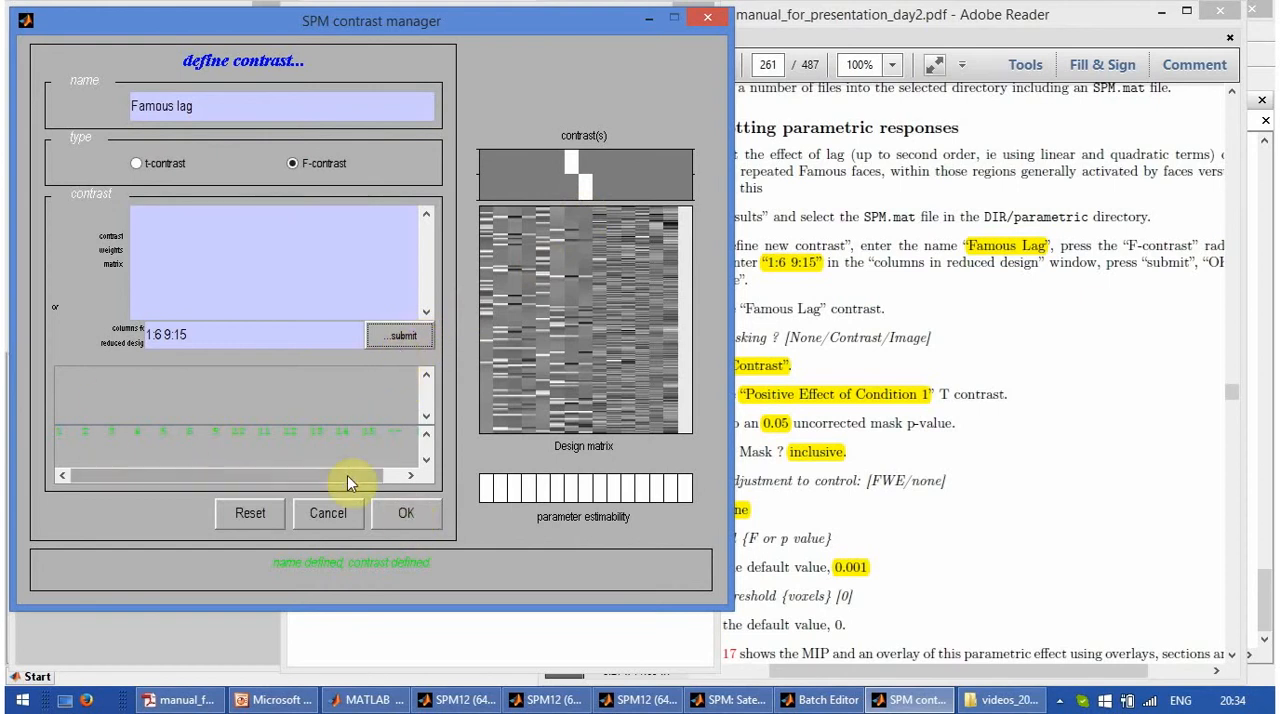
{"action": "left_click", "coordinate": [404, 512]}
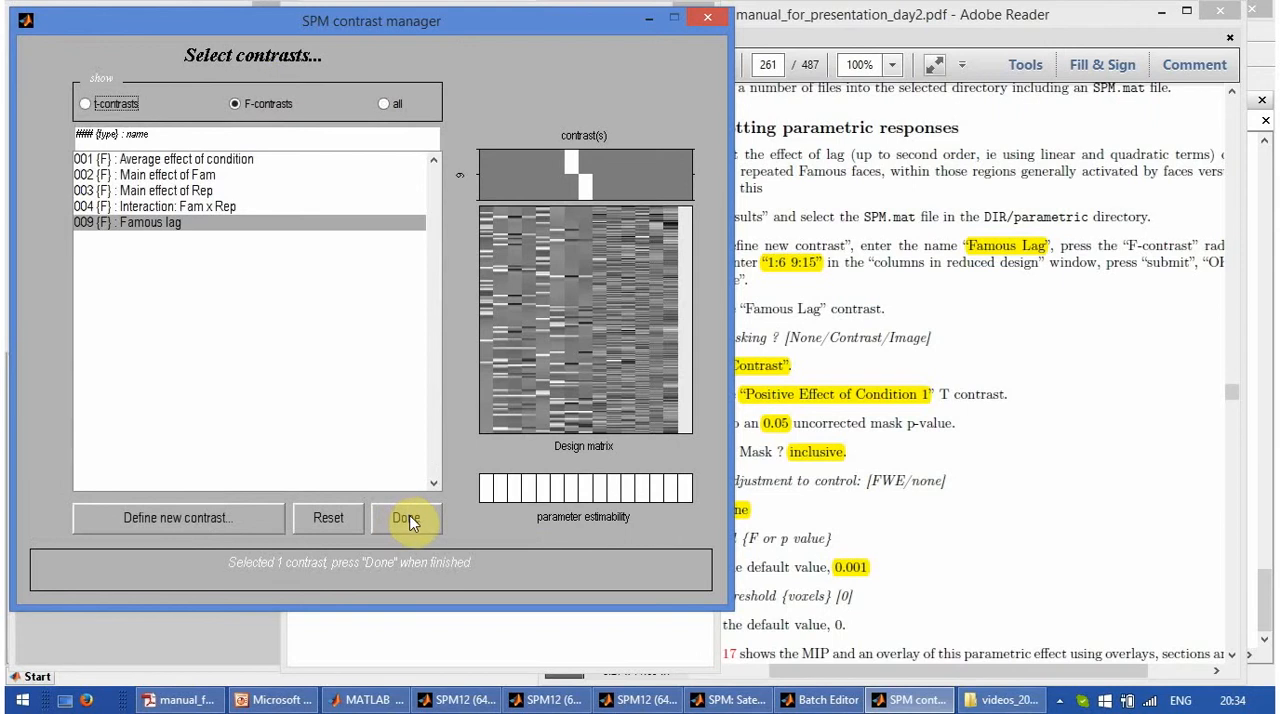
{"action": "left_click", "coordinate": [226, 223]}
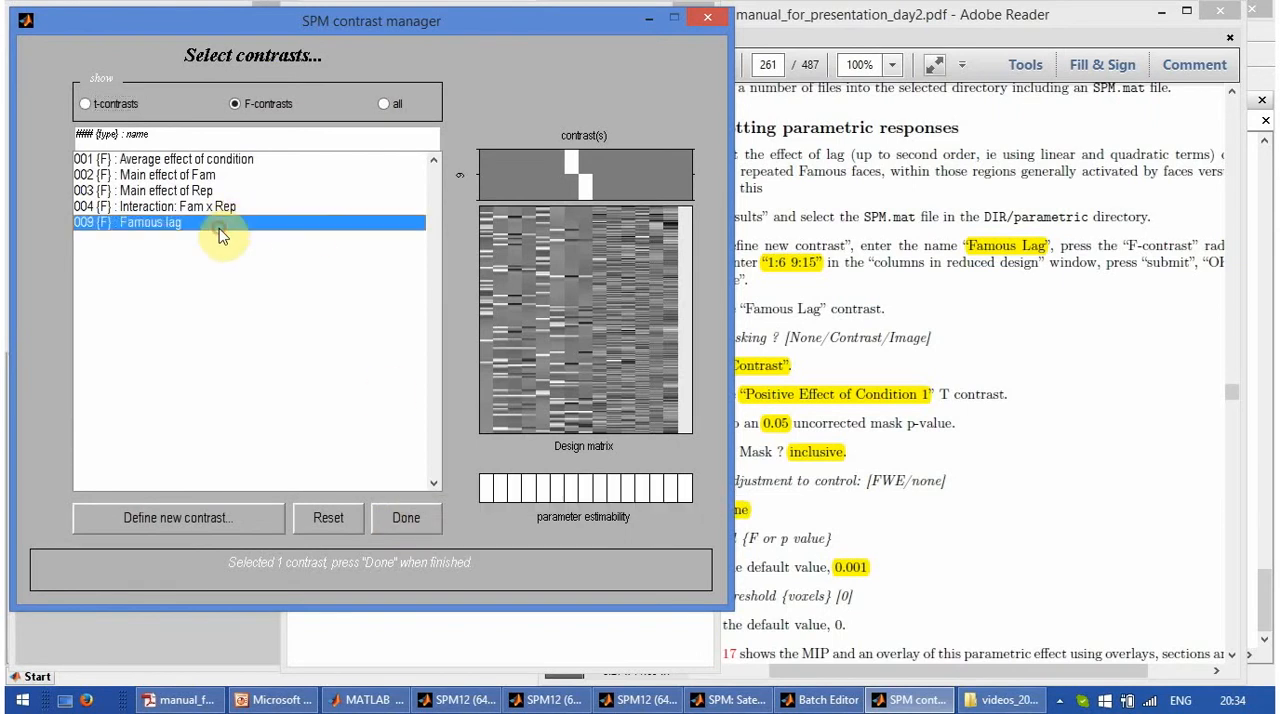
{"action": "left_click", "coordinate": [404, 528]}
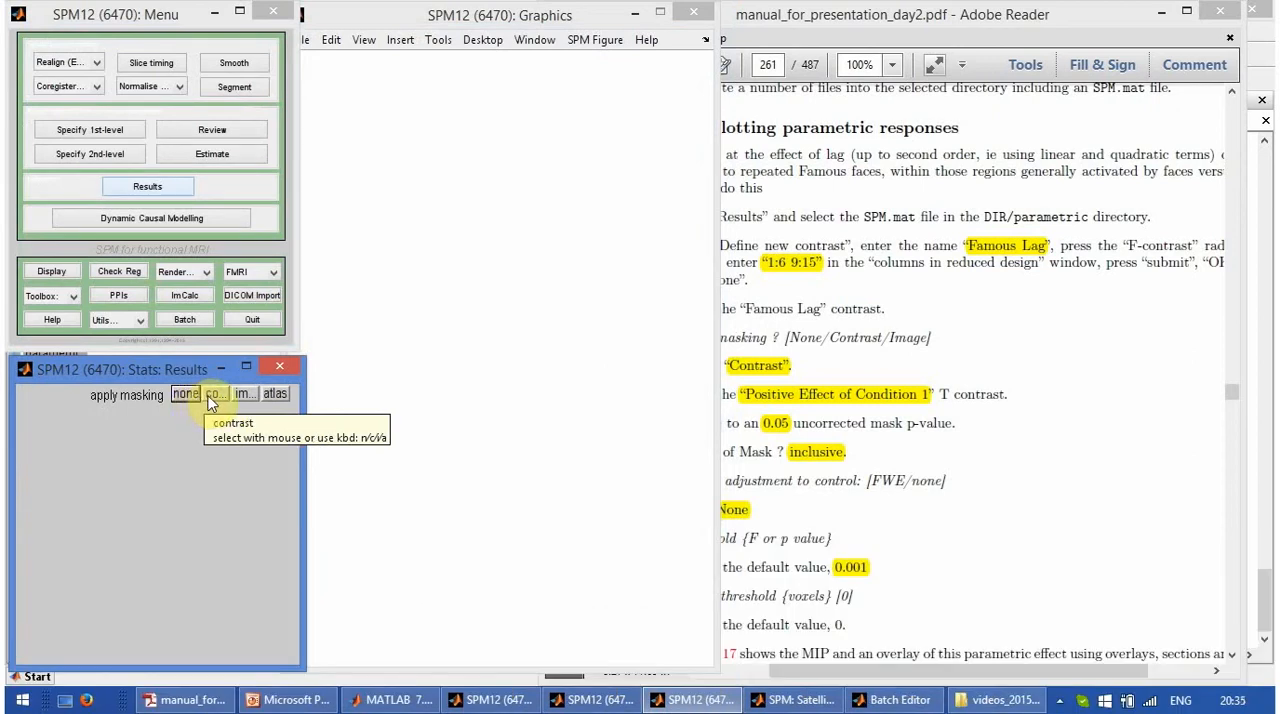
- Apply an inclusive contrast mask using Positive effect of condition_1 with an uncorrected mask p-value of 0.05
{"action": "left_click", "coordinate": [212, 395]}
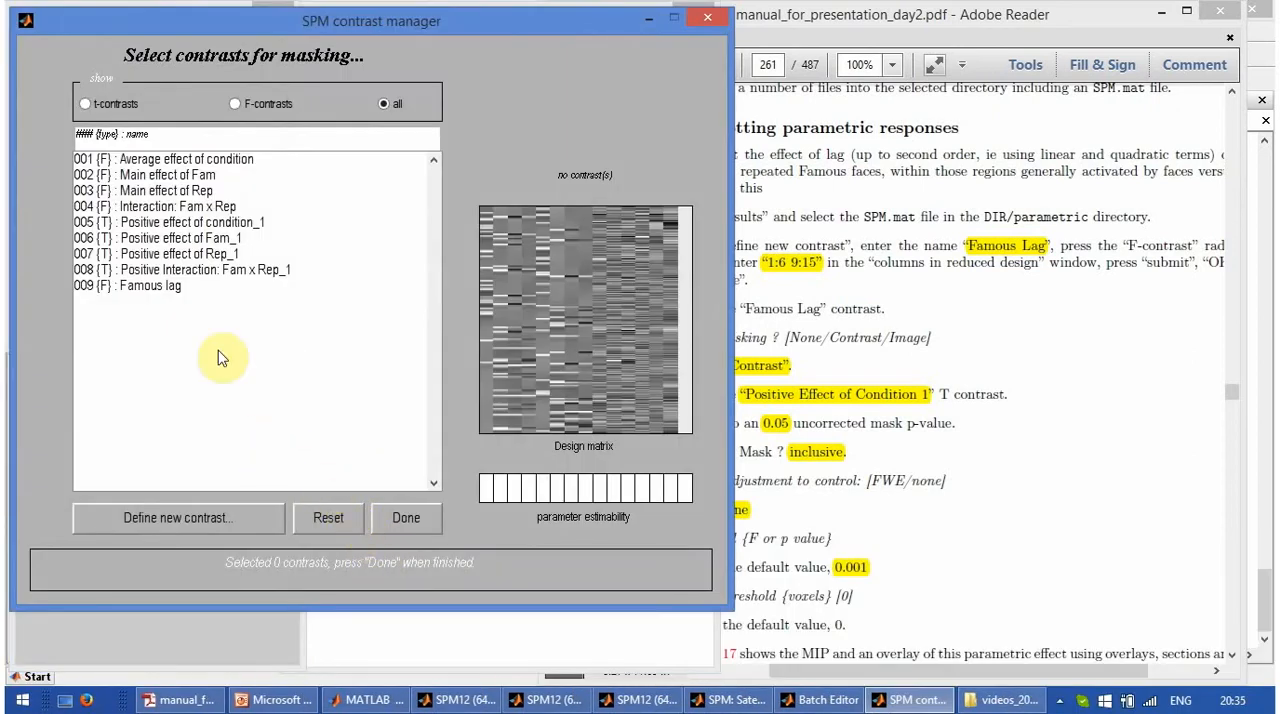
{"action": "left_click", "coordinate": [196, 224]}
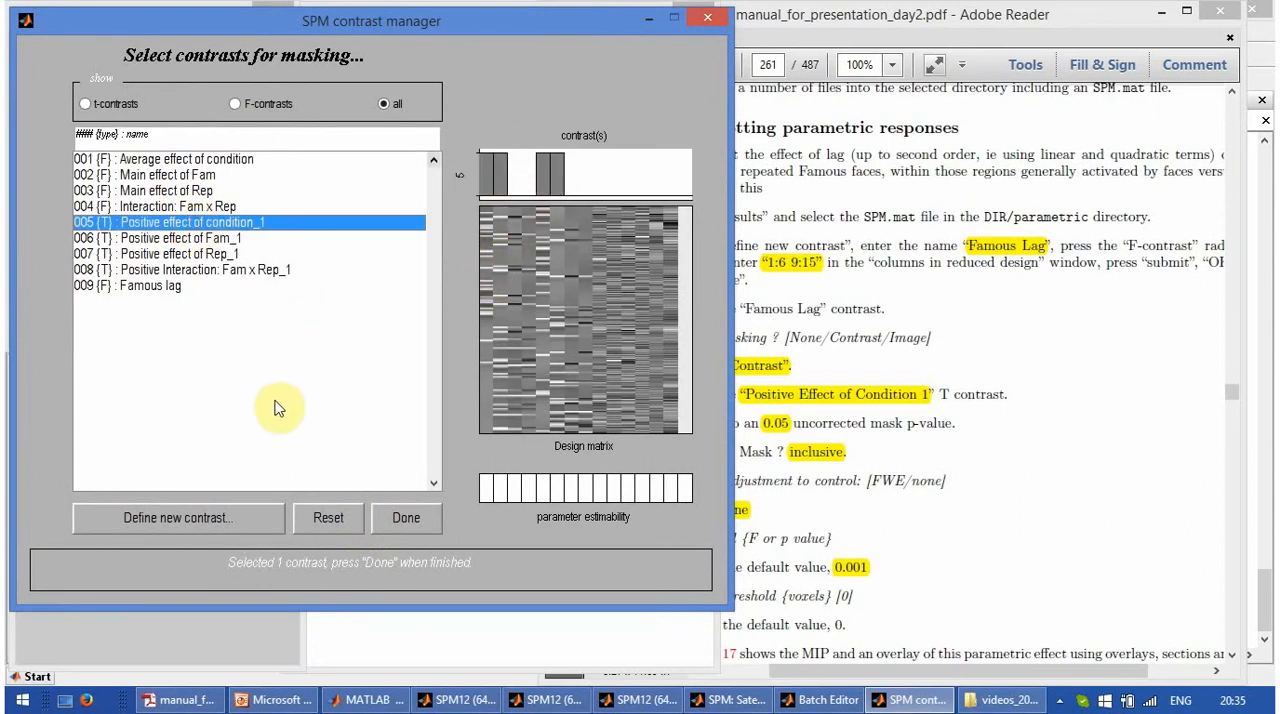
{"action": "left_click", "coordinate": [403, 518]}
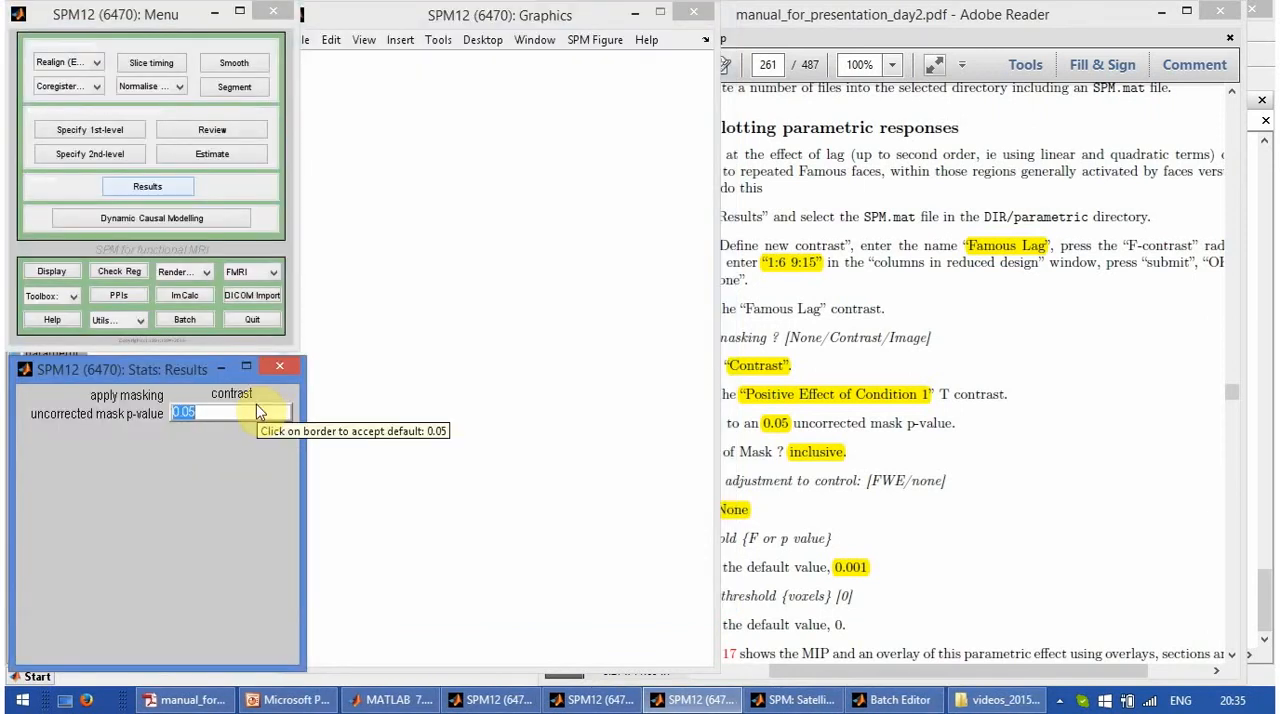
{"action": "left_click", "coordinate": [256, 405]}
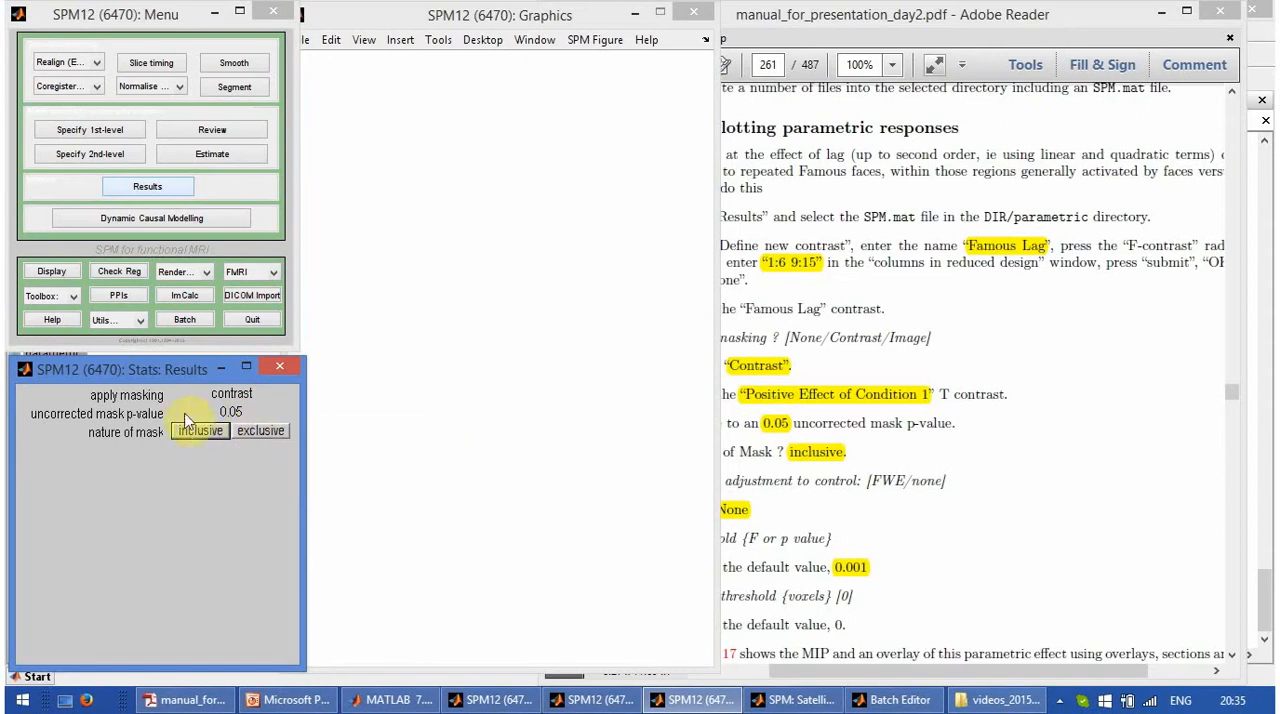
{"action": "left_click", "coordinate": [201, 431]}
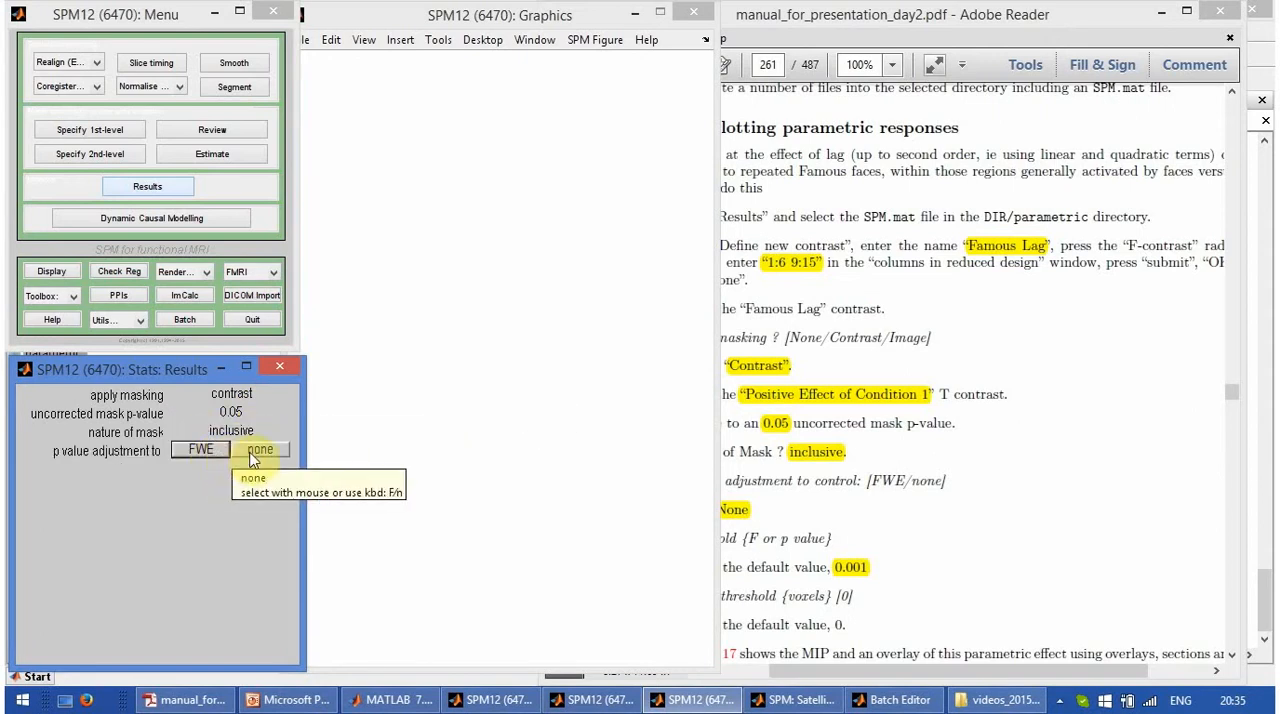
- Threshold the results with no p-value adjustment, p 0.001 and an extent threshold of 0 voxels
{"action": "left_click", "coordinate": [258, 450]}
{"action": "key", "text": "Return"}
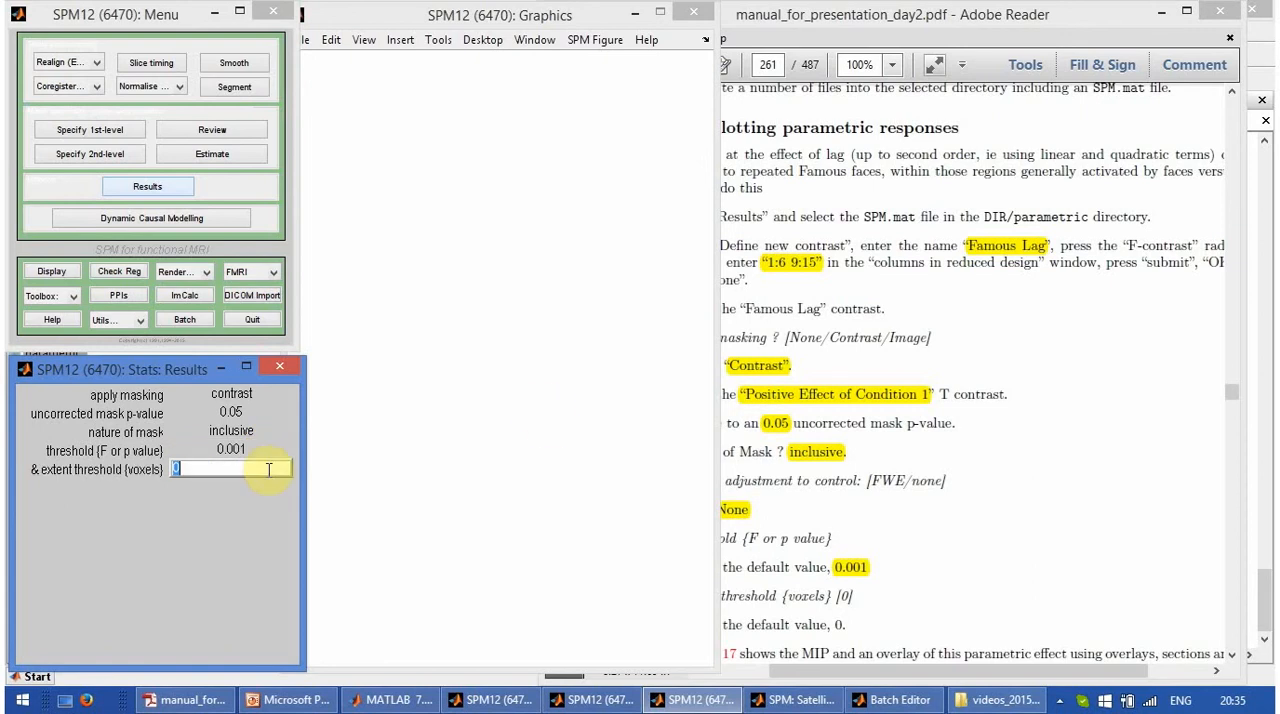
{"action": "key", "text": "Return"}
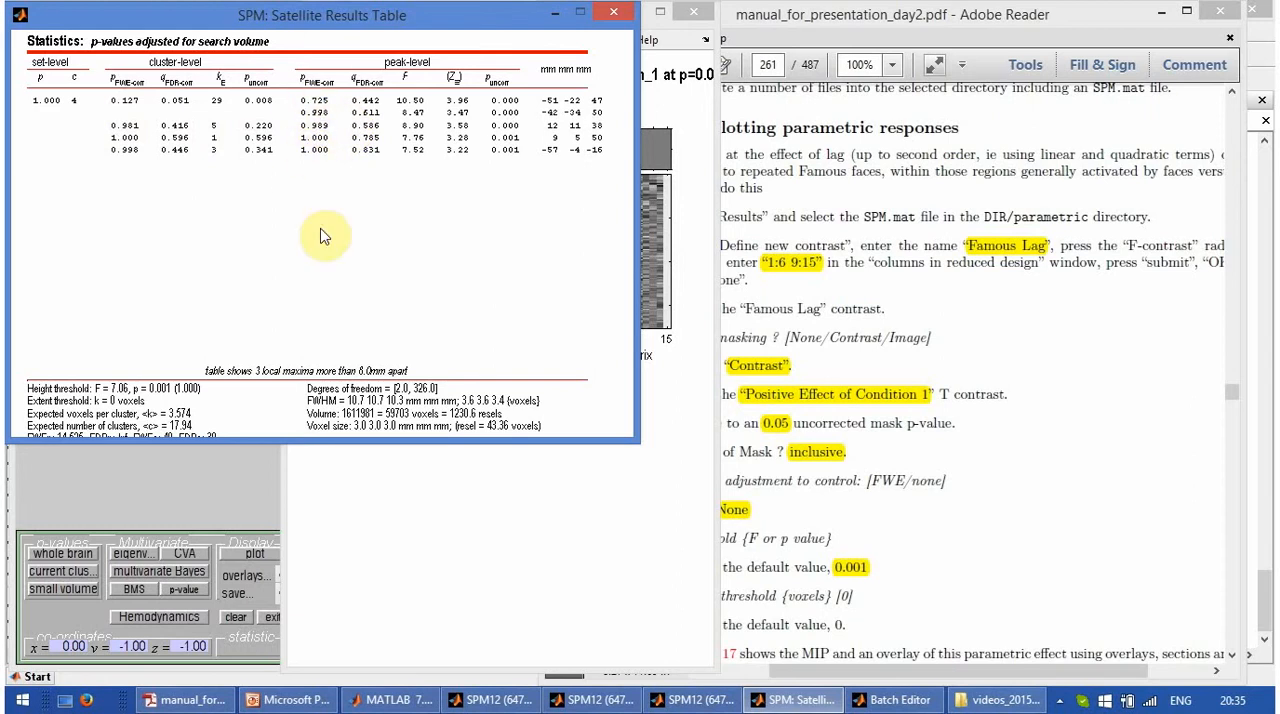
- Overlay the Famous lag results on the previous sections image
{"action": "left_click", "coordinate": [239, 502]}
{"action": "left_click", "coordinate": [240, 575]}
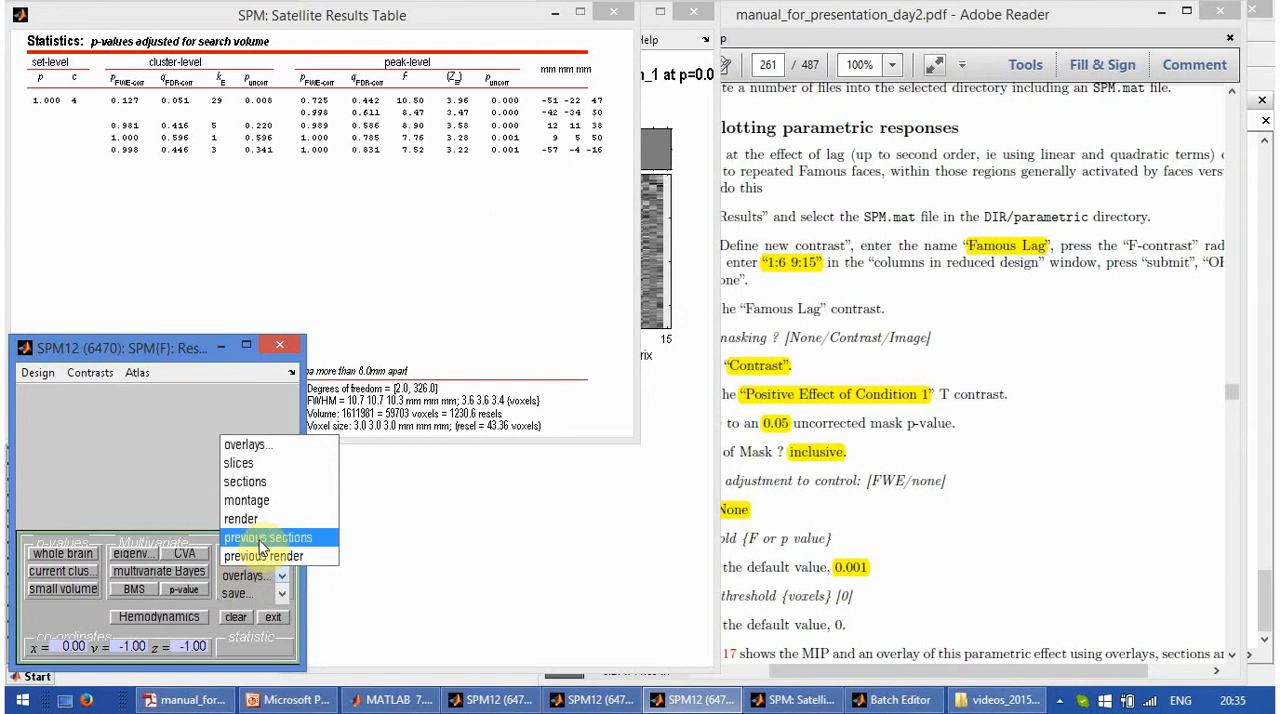
{"action": "left_click", "coordinate": [255, 540]}
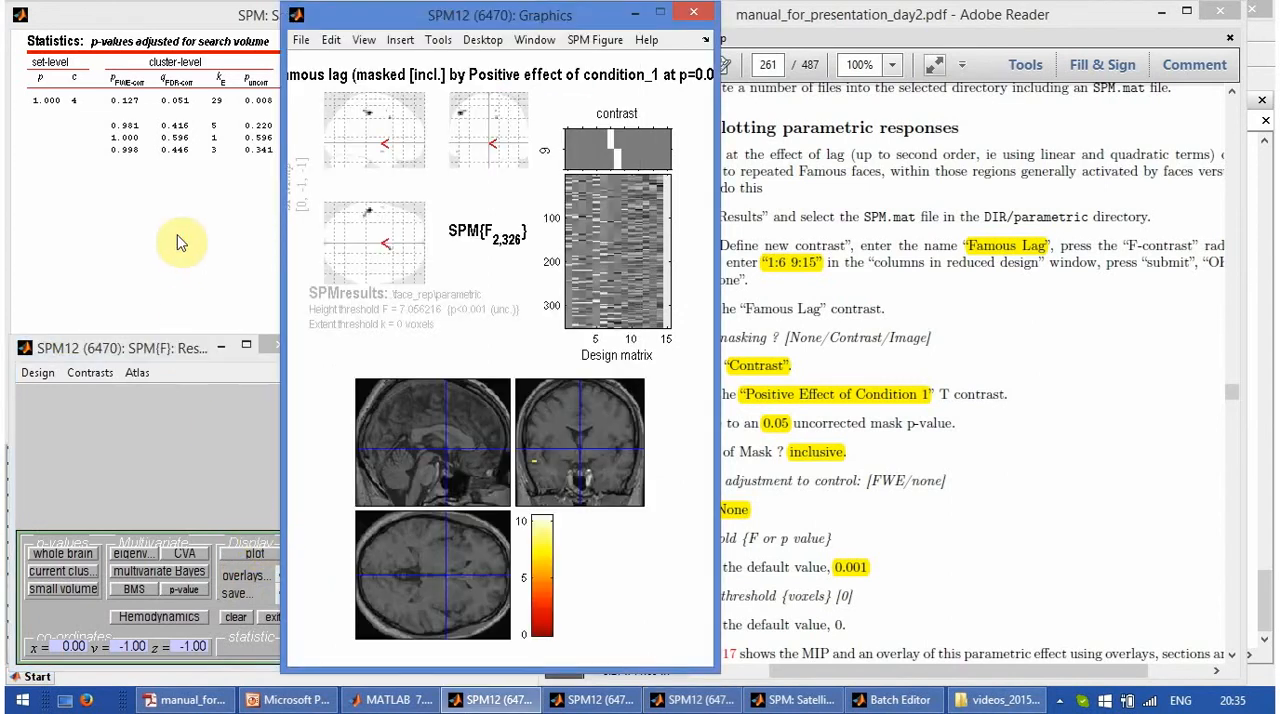
- Move the crosshair to the first peak in the results table, -51 -22 47, and bring the section overlay forward
{"action": "left_click", "coordinate": [177, 236]}
{"action": "left_click", "coordinate": [580, 110]}
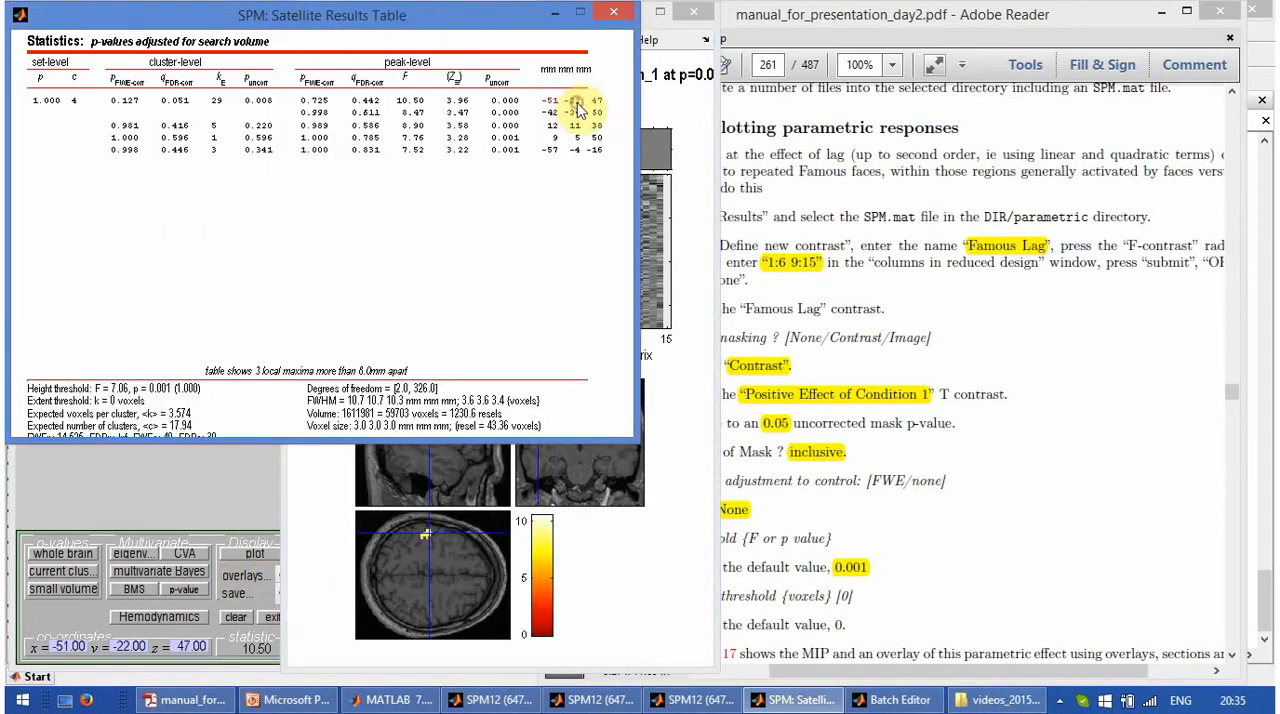
{"action": "left_click", "coordinate": [320, 527]}
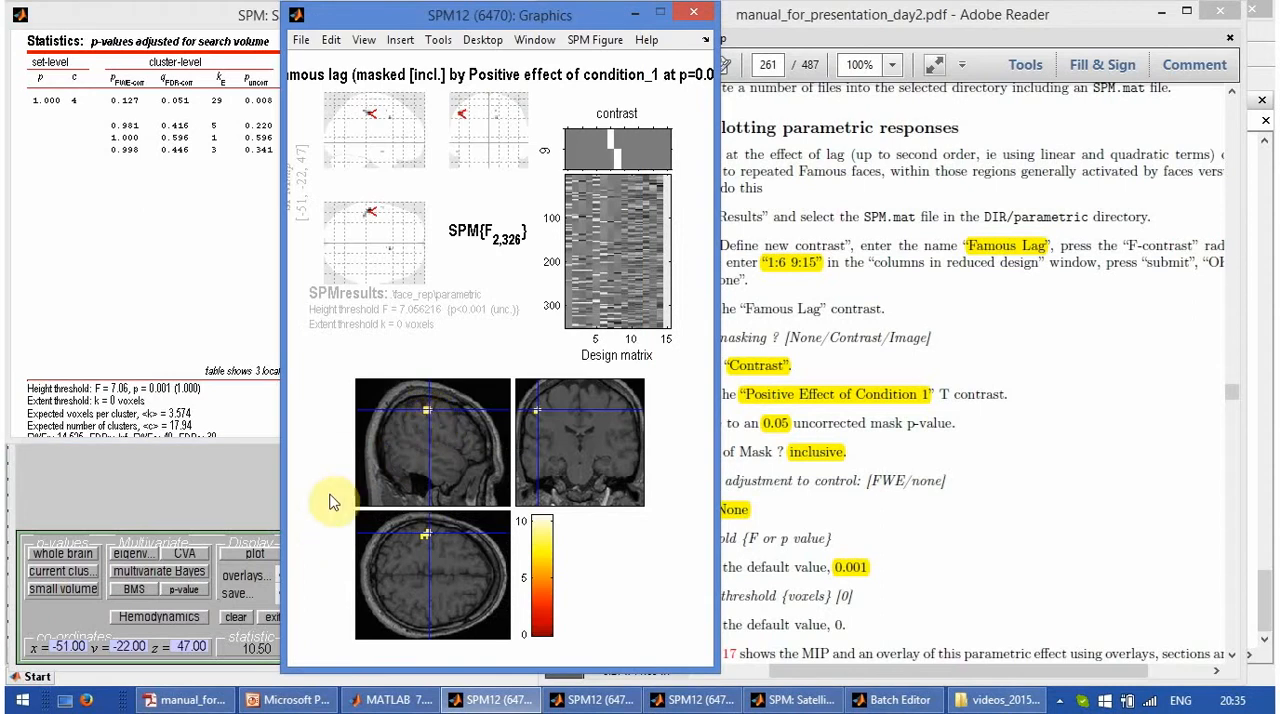
- Label the results using the Neuromorphometrics atlas, examine the region probabilities for the peak at -51 -22 47, and return to the section overlay
{"action": "left_click", "coordinate": [212, 503]}
{"action": "left_click", "coordinate": [138, 372]}
{"action": "mouse_move", "coordinate": [165, 394]}
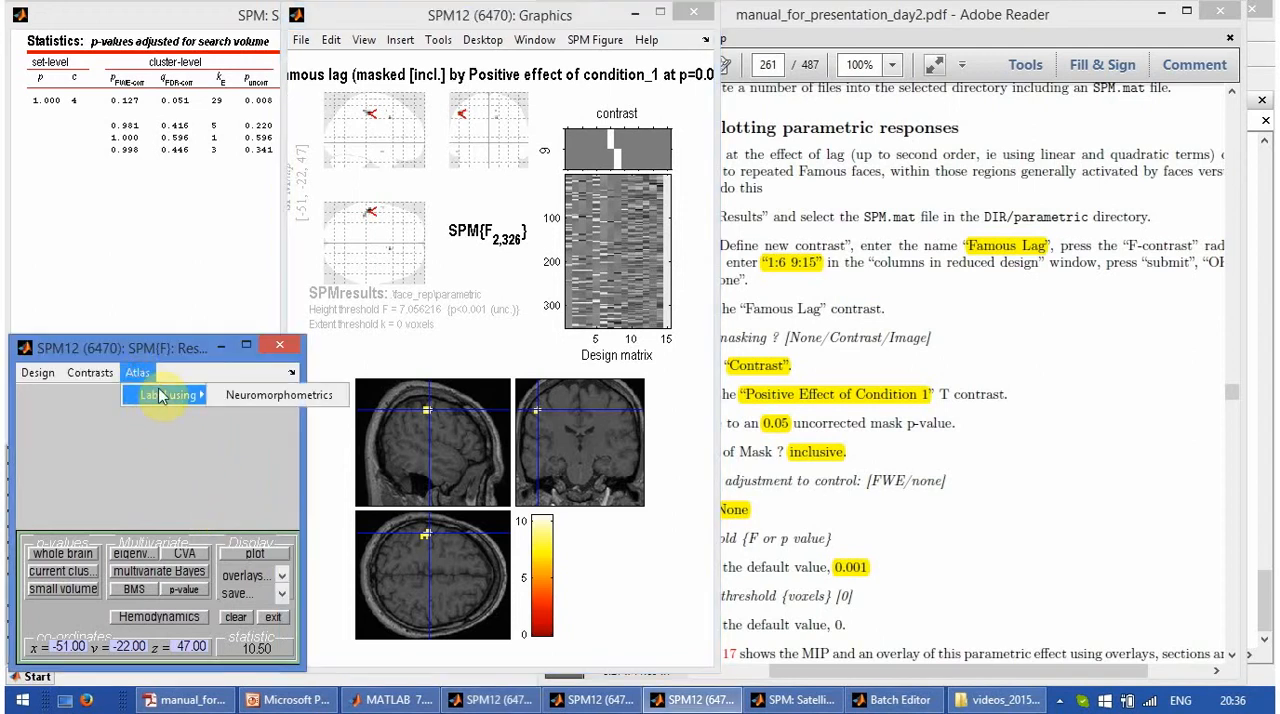
{"action": "left_click", "coordinate": [255, 400]}
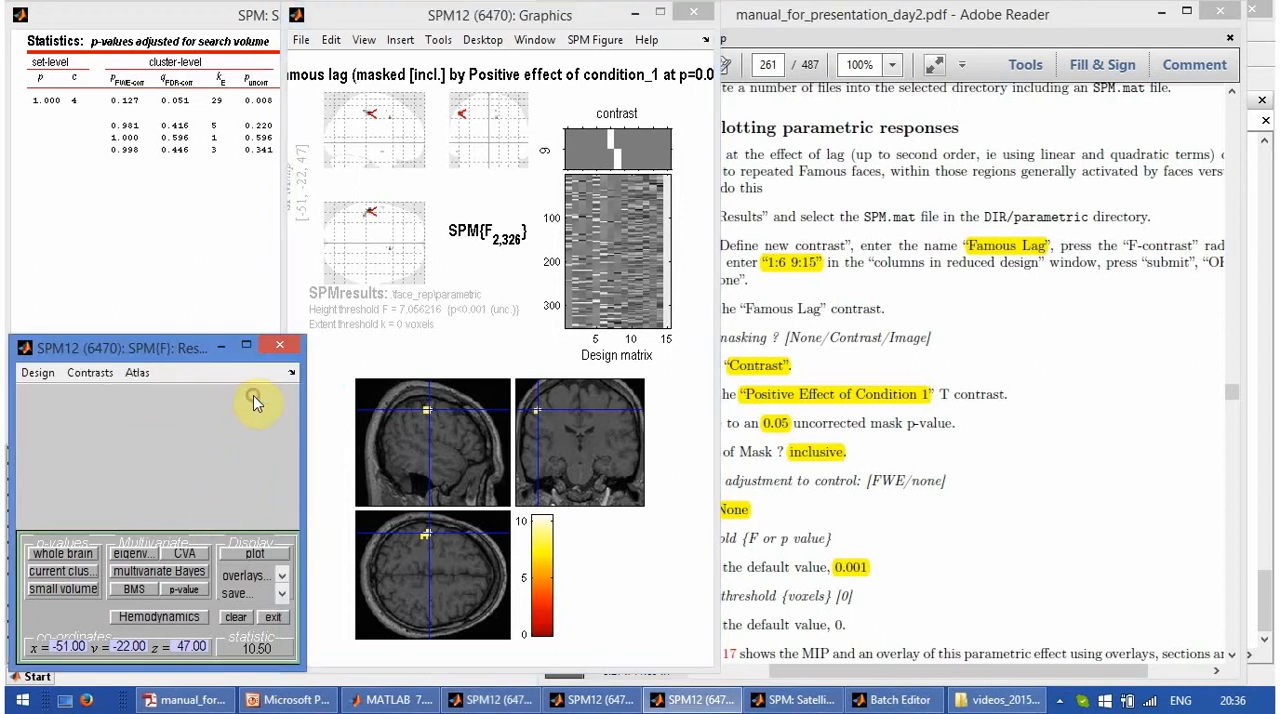
{"action": "left_click", "coordinate": [212, 253]}
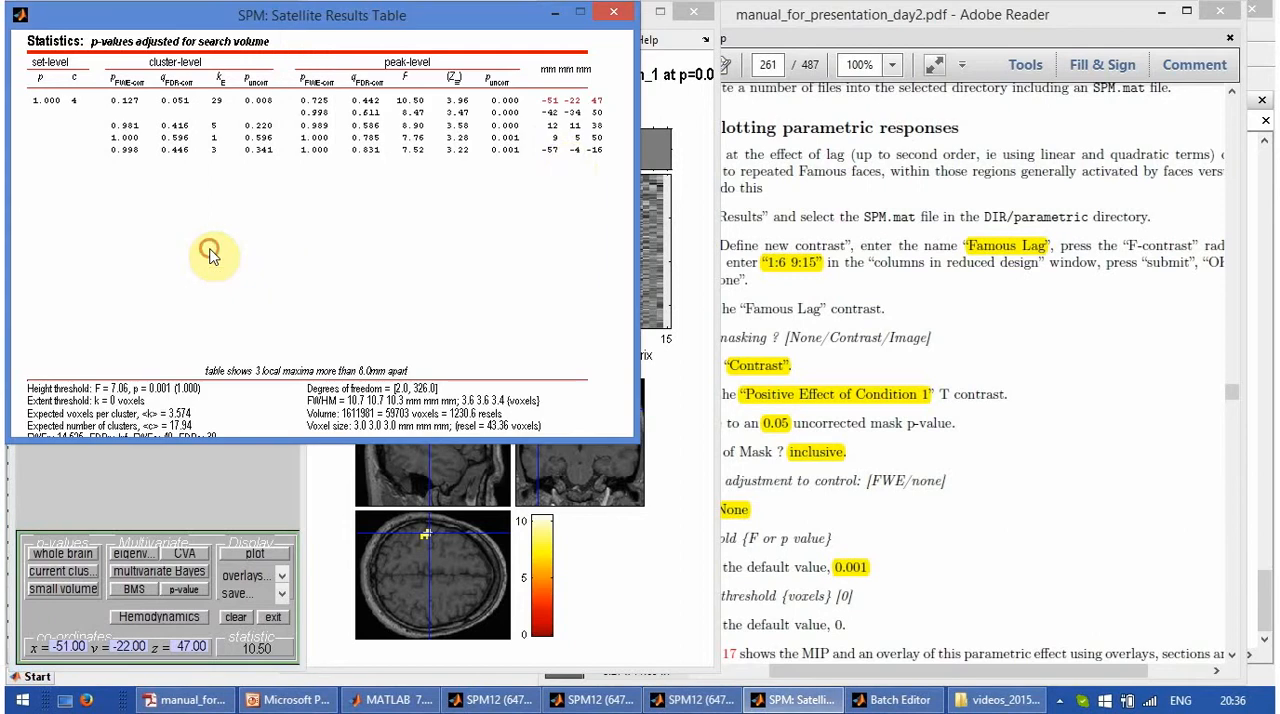
{"action": "right_click", "coordinate": [587, 107]}
{"action": "mouse_move", "coordinate": [605, 111]}
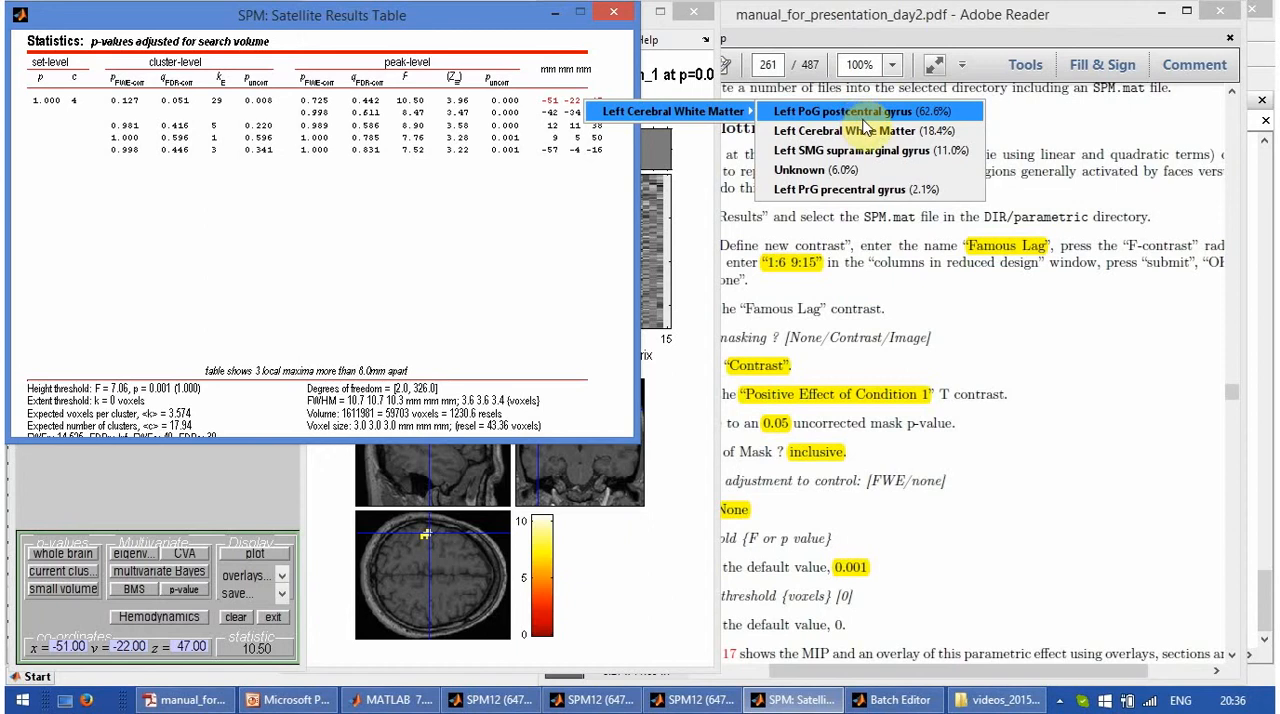
{"action": "left_click", "coordinate": [590, 580]}
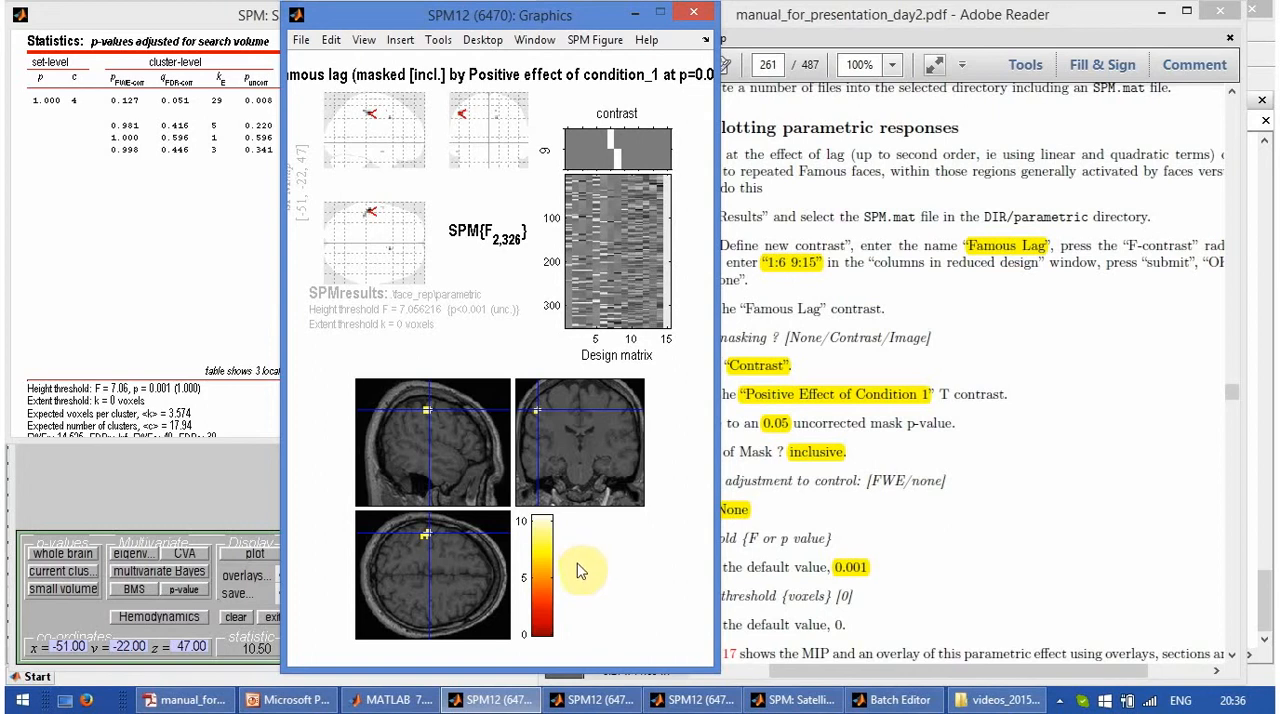
- Switch to the manual in Adobe Reader and read the parametric response plotting instructions below Figure 31.18
{"action": "left_click", "coordinate": [960, 580]}
{"action": "scroll", "coordinate": [960, 580], "scroll_direction": "down", "scroll_amount": 15}
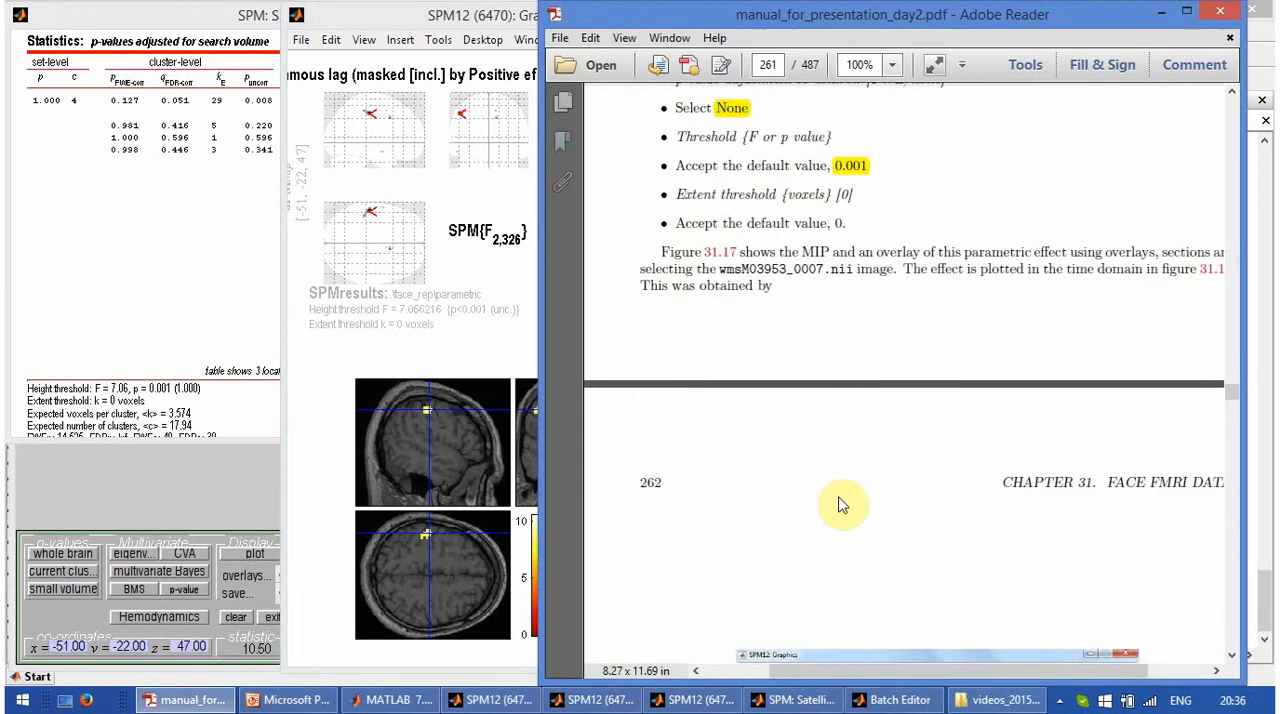
{"action": "scroll", "coordinate": [855, 497], "scroll_direction": "down", "scroll_amount": 15}
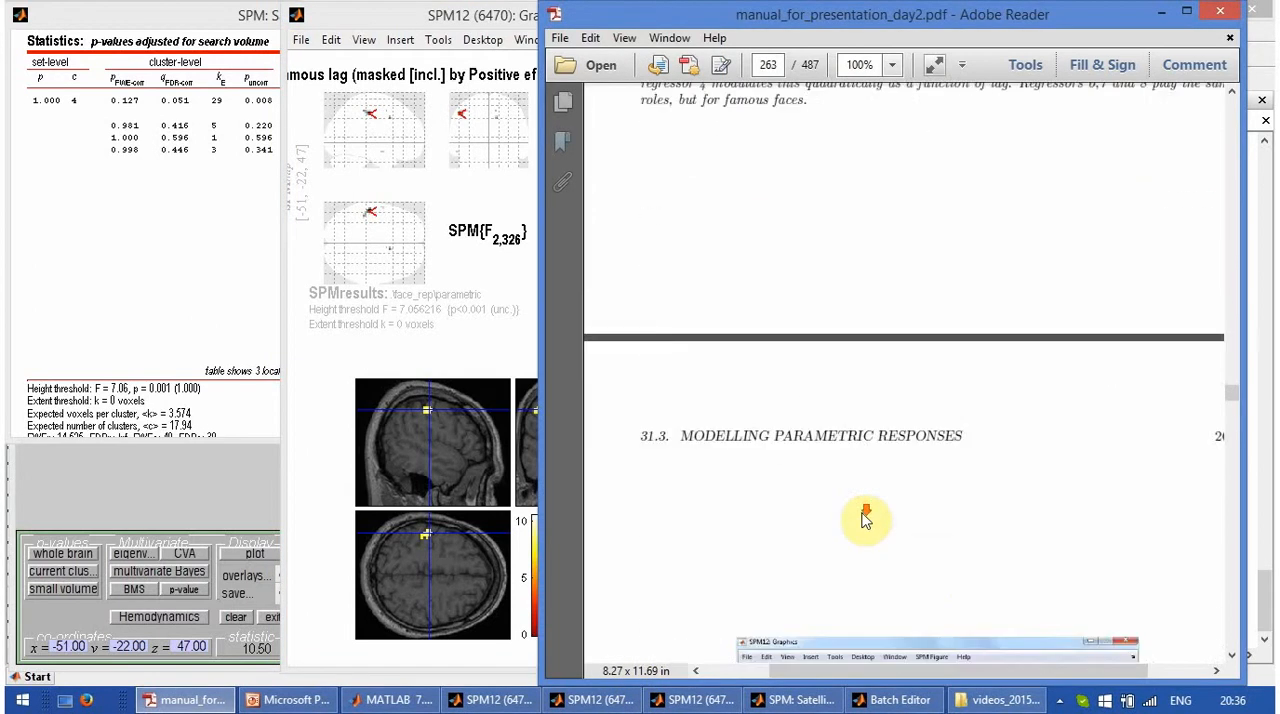
{"action": "scroll", "coordinate": [870, 523], "scroll_direction": "down", "scroll_amount": 10}
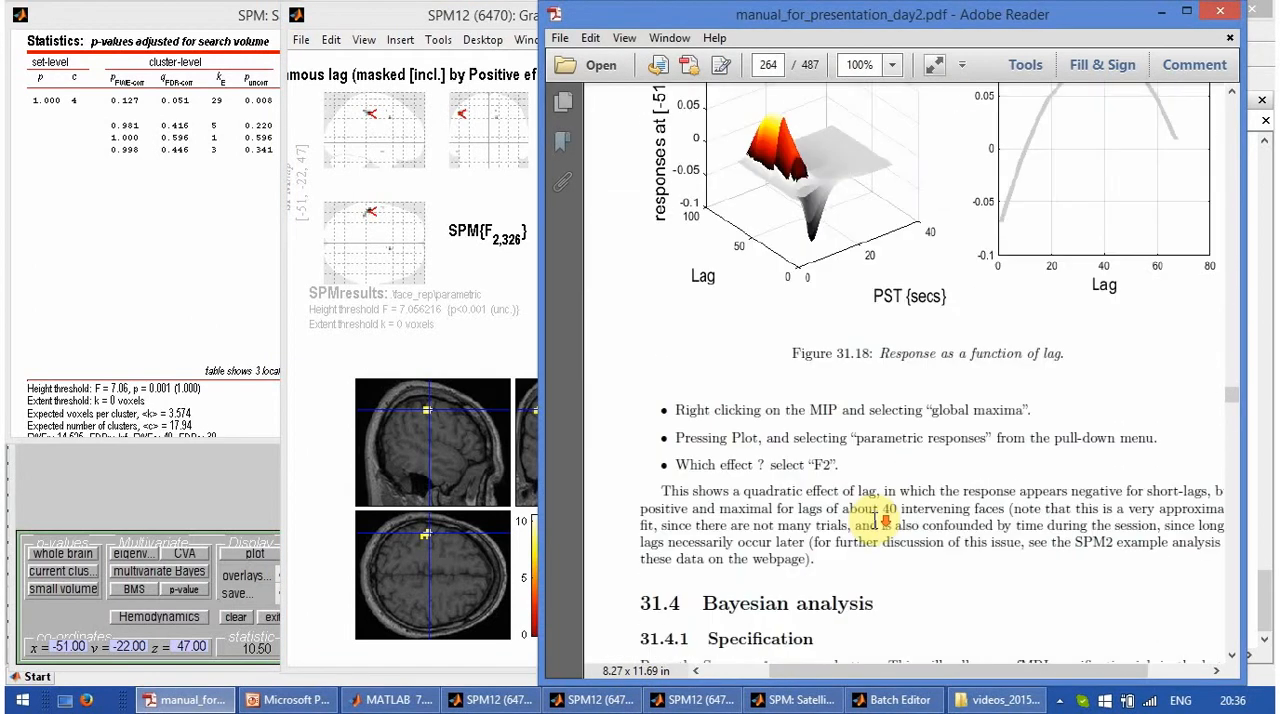
{"action": "scroll", "coordinate": [884, 512], "scroll_direction": "up", "scroll_amount": 1}
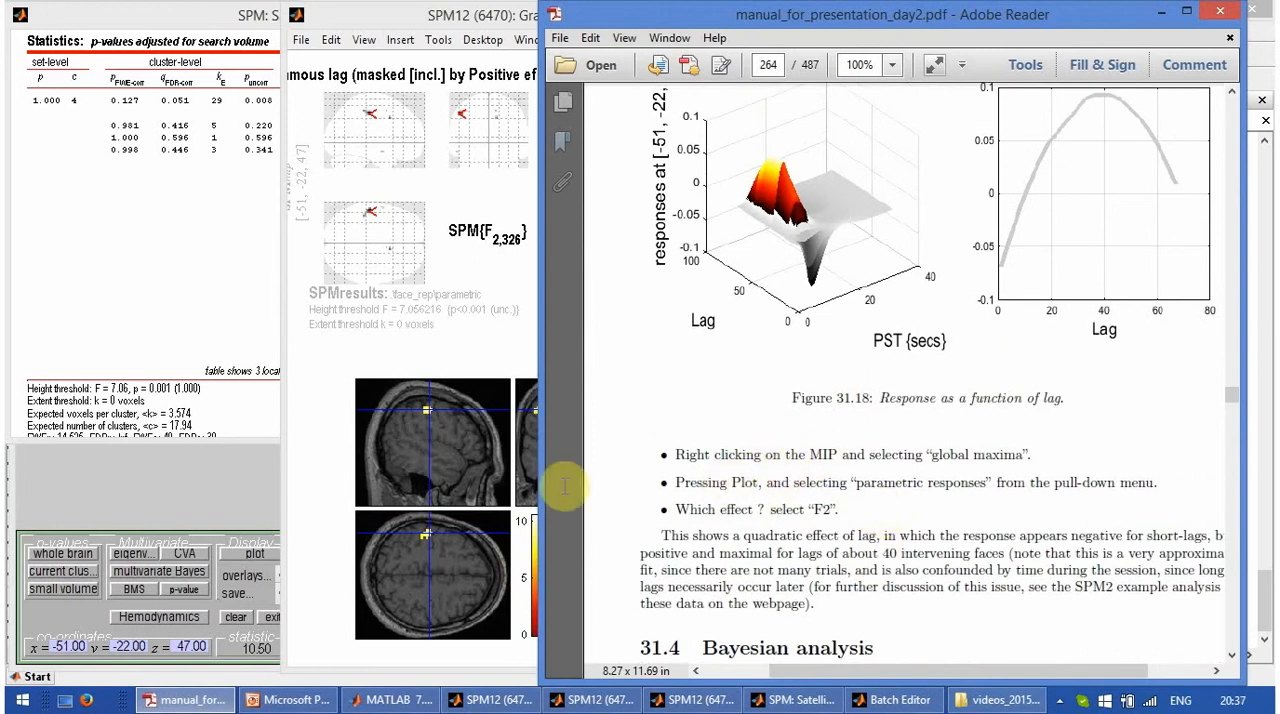
- Switch back to SPM12 and plot the parametric responses for effect F2 at the current peak voxel
{"action": "left_click", "coordinate": [252, 554]}
{"action": "left_click", "coordinate": [267, 398]}
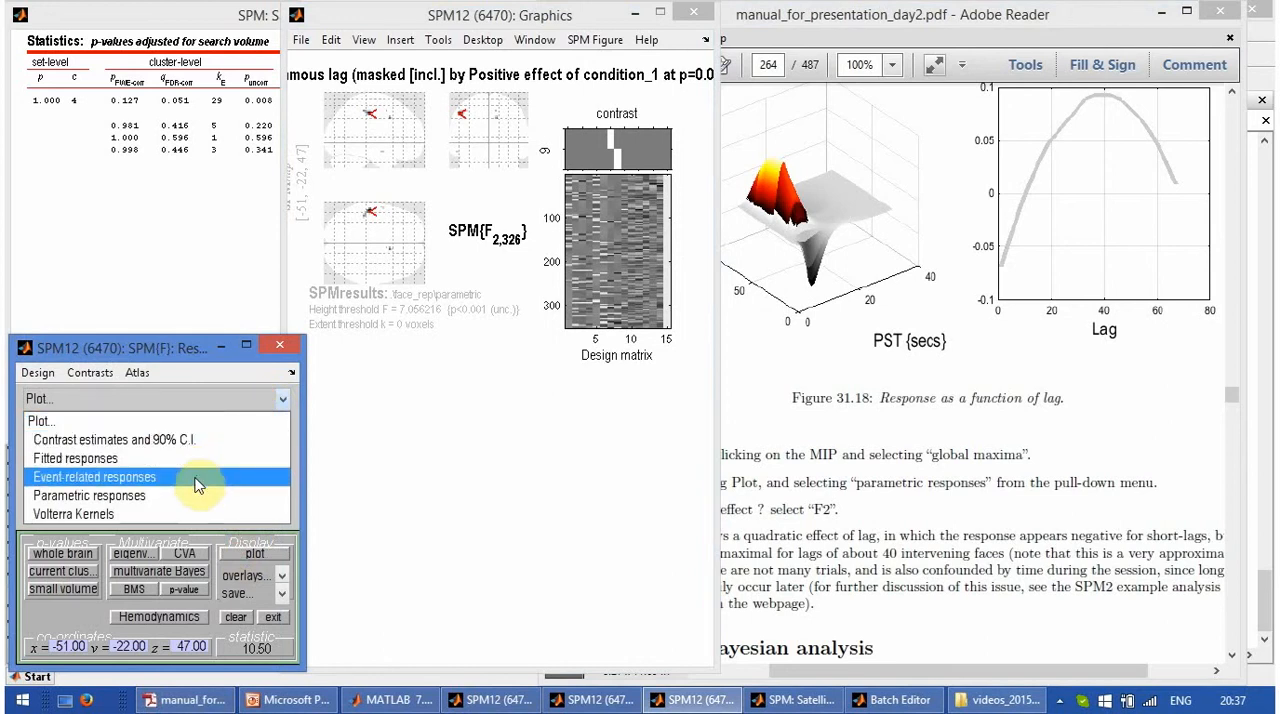
{"action": "left_click", "coordinate": [186, 494]}
{"action": "left_click", "coordinate": [268, 416]}
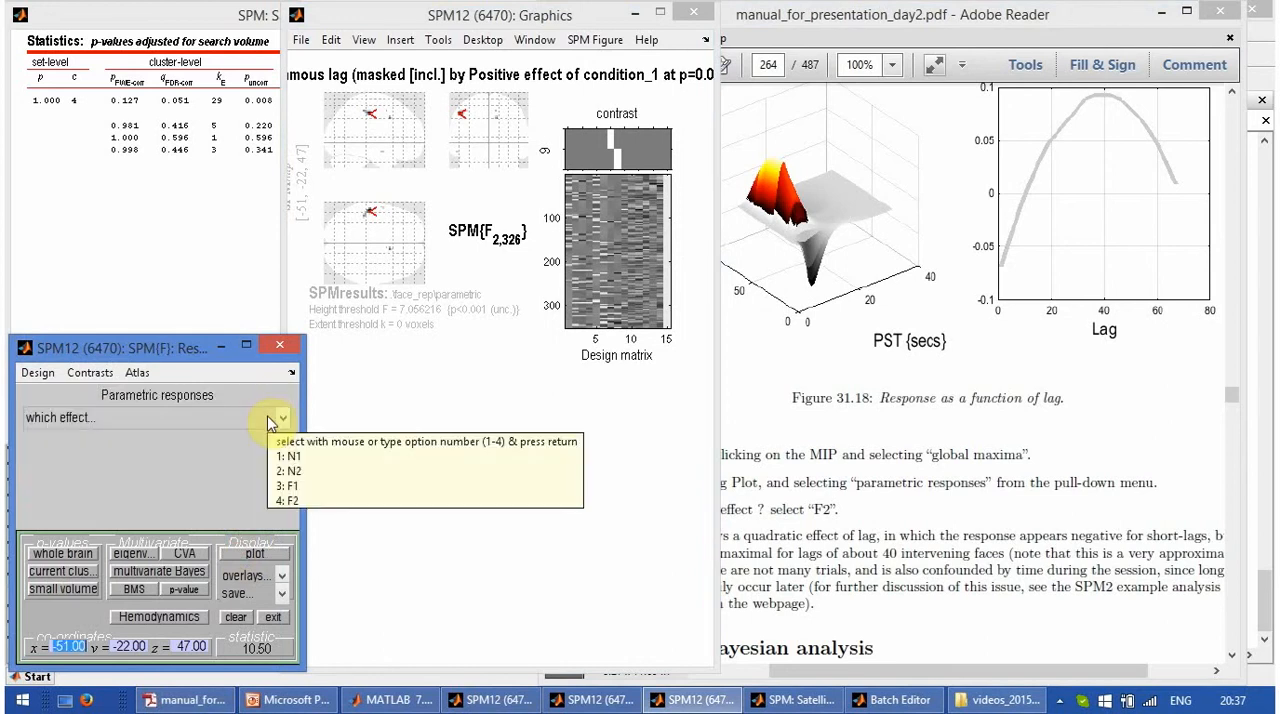
{"action": "left_click", "coordinate": [268, 420]}
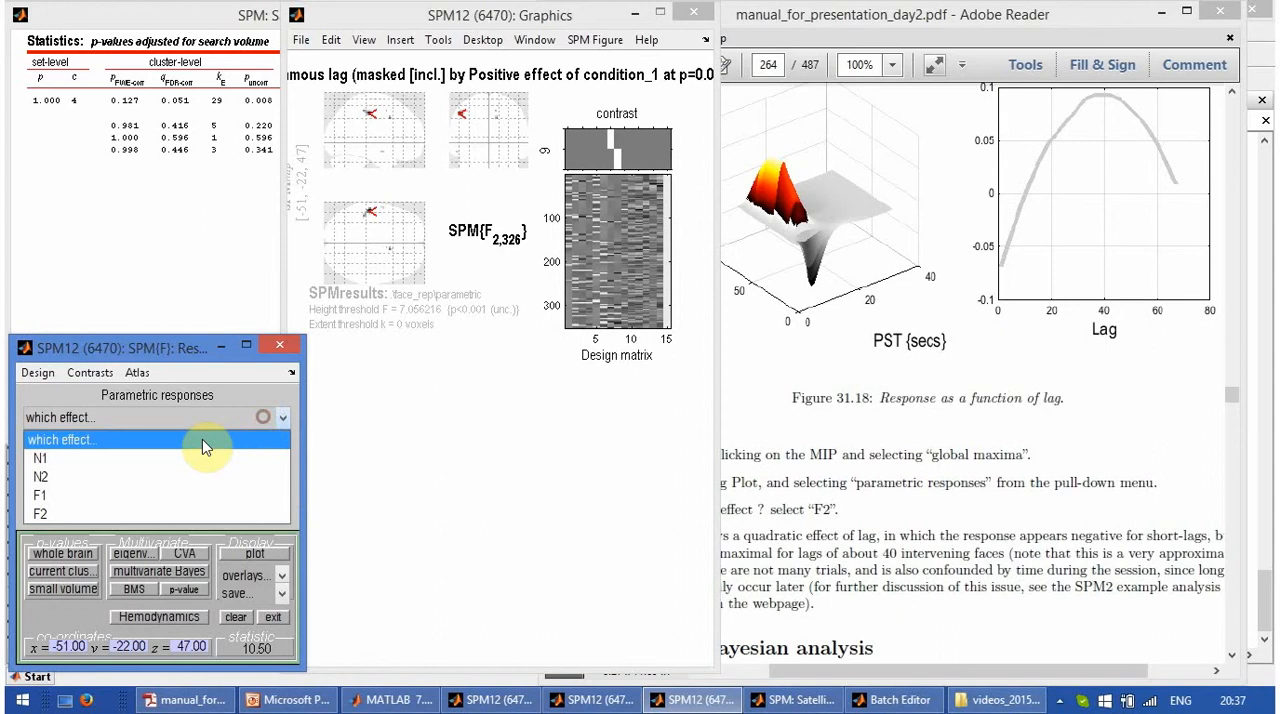
{"action": "left_click", "coordinate": [137, 514]}
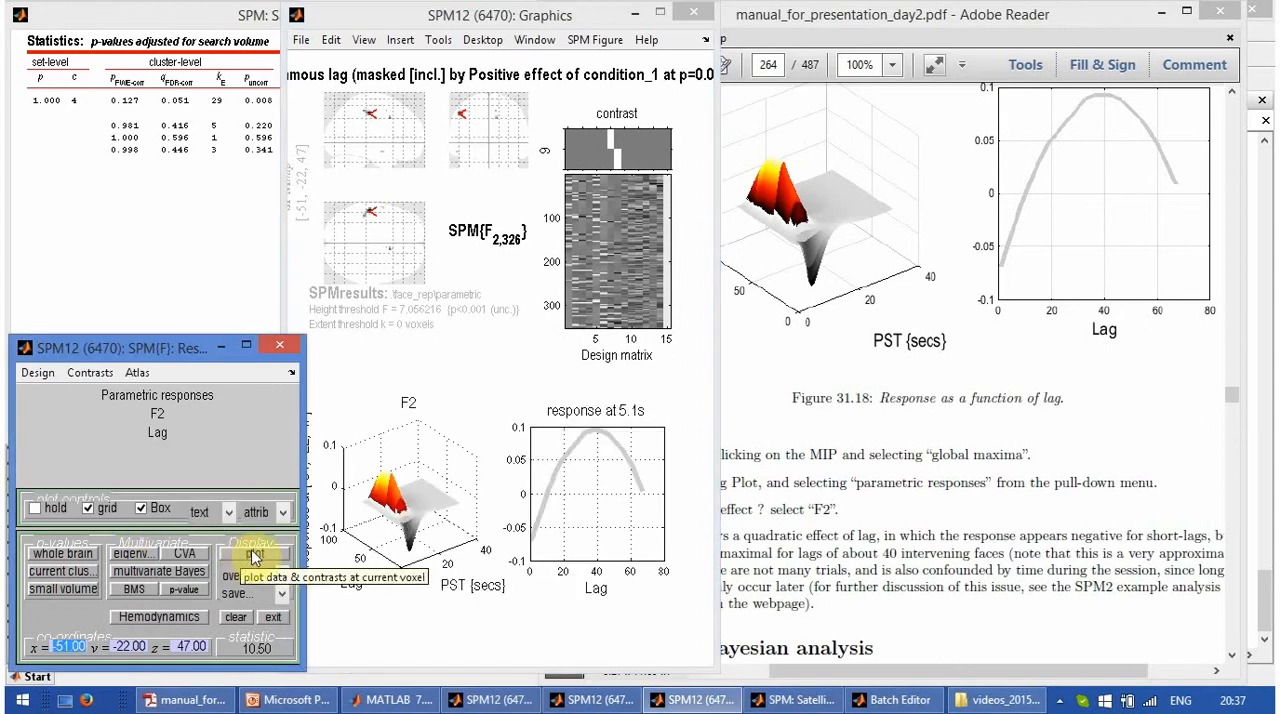